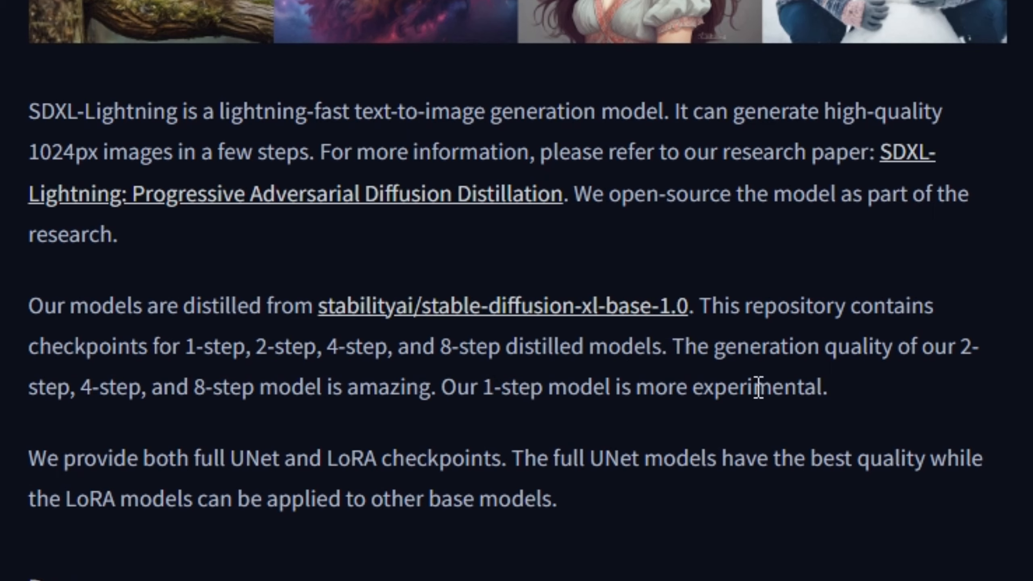
- Examine the model card's paragraph on the distilled models, highlighting the 8-step and 4-step mentions
left_click_drag(194, 387, 254, 387)
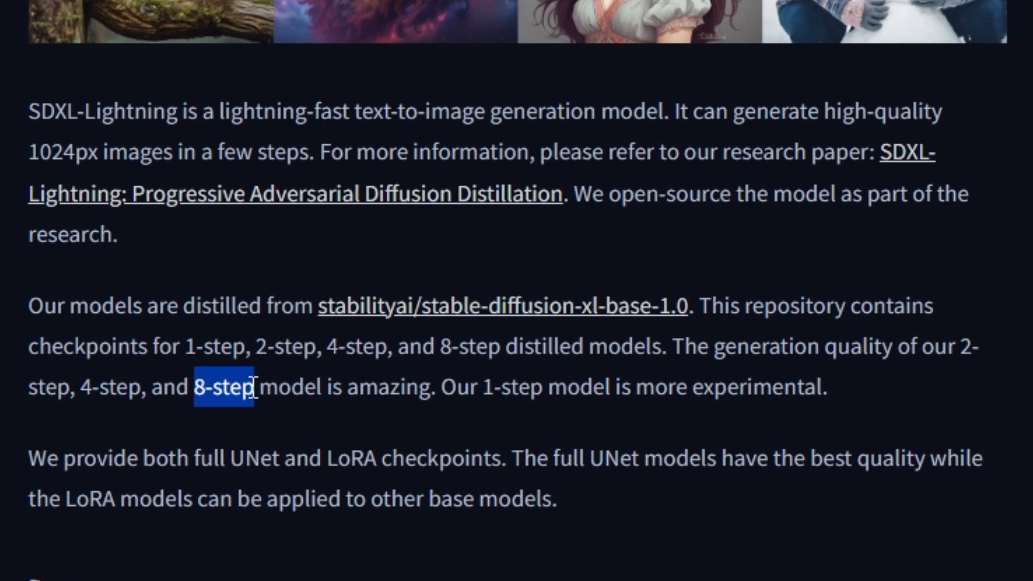
left_click(228, 394)
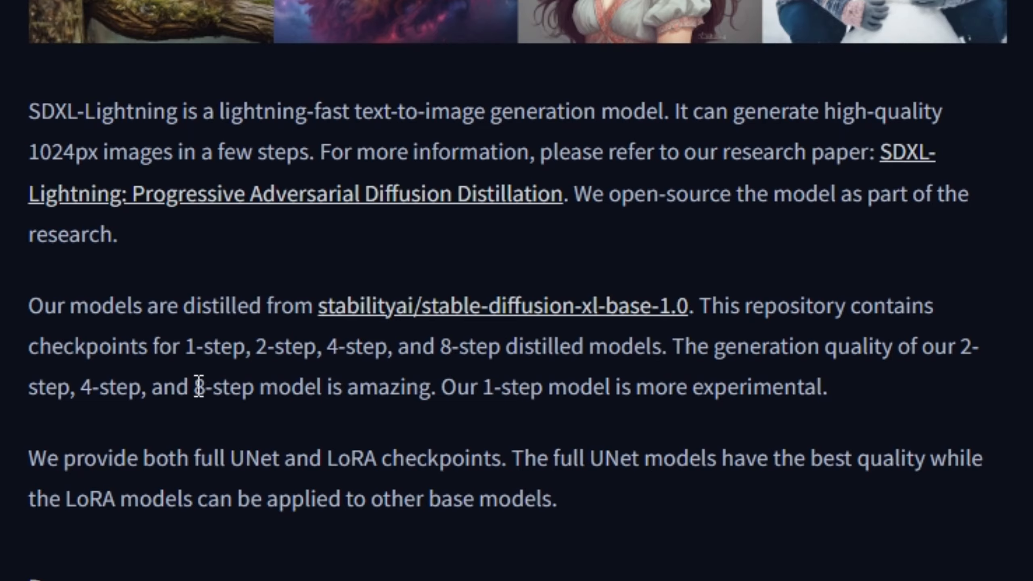
left_click_drag(195, 387, 254, 388)
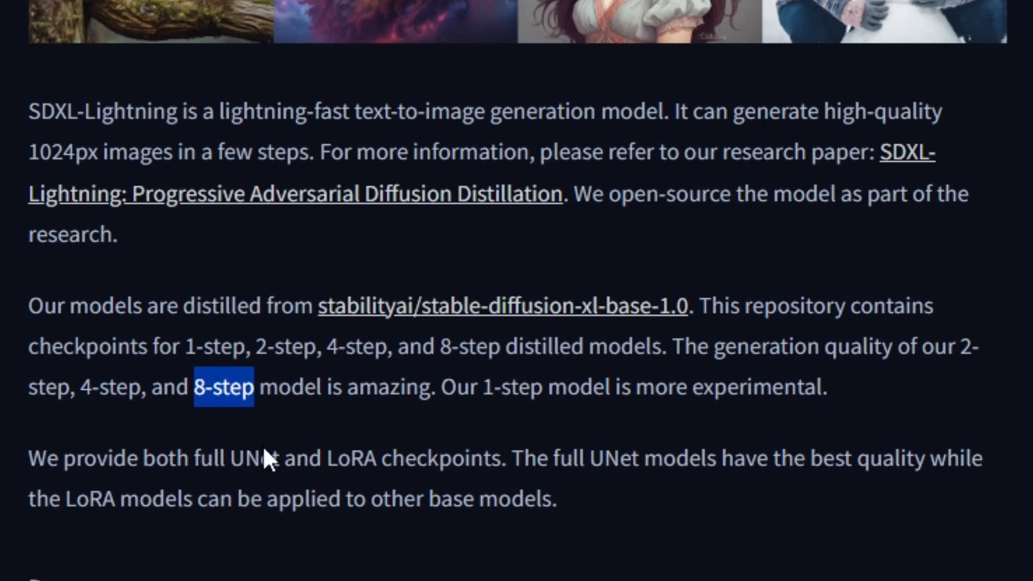
left_click(241, 389)
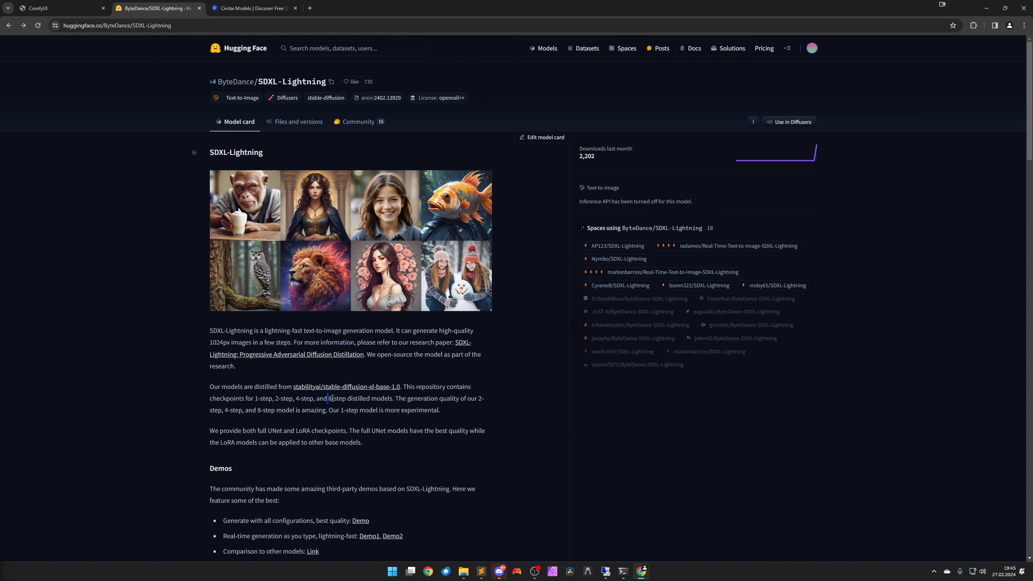
left_click_drag(328, 399, 346, 398)
left_click(297, 398)
double_click(297, 398)
left_click_drag(276, 399, 293, 399)
left_click(289, 402)
- Review the model card's ComfyUI usage instructions for the UNet and LoRA models and open the repository's file list
scroll(378, 448, "down", 10)
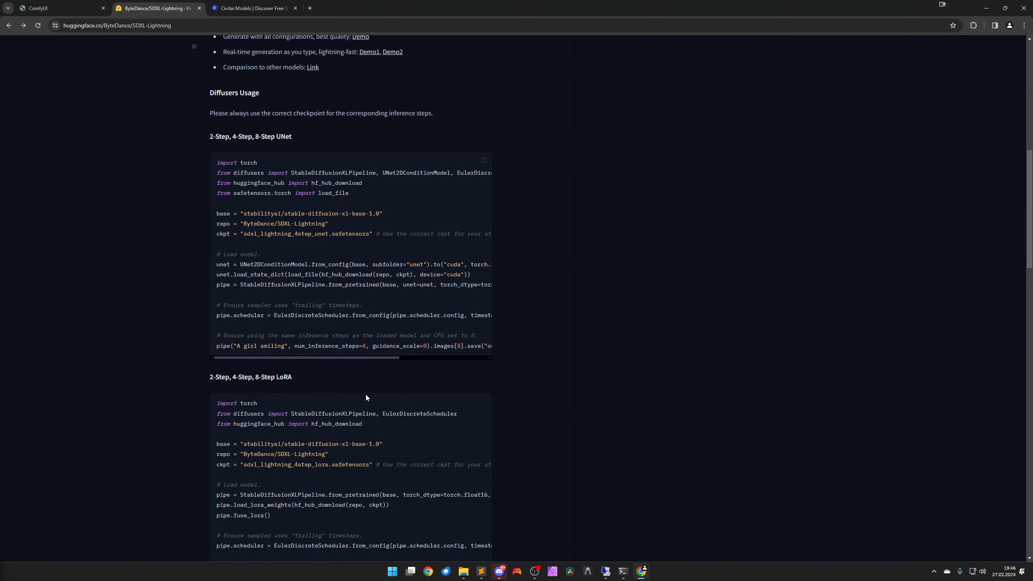
scroll(368, 406, "down", 9)
scroll(370, 423, "down", 5)
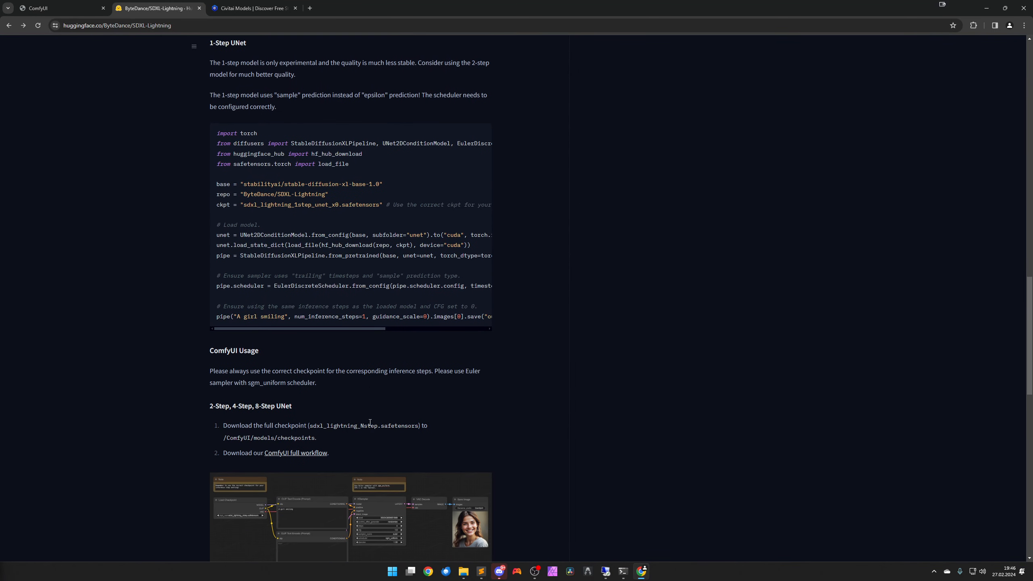
scroll(369, 424, "down", 5)
scroll(369, 427, "down", 1)
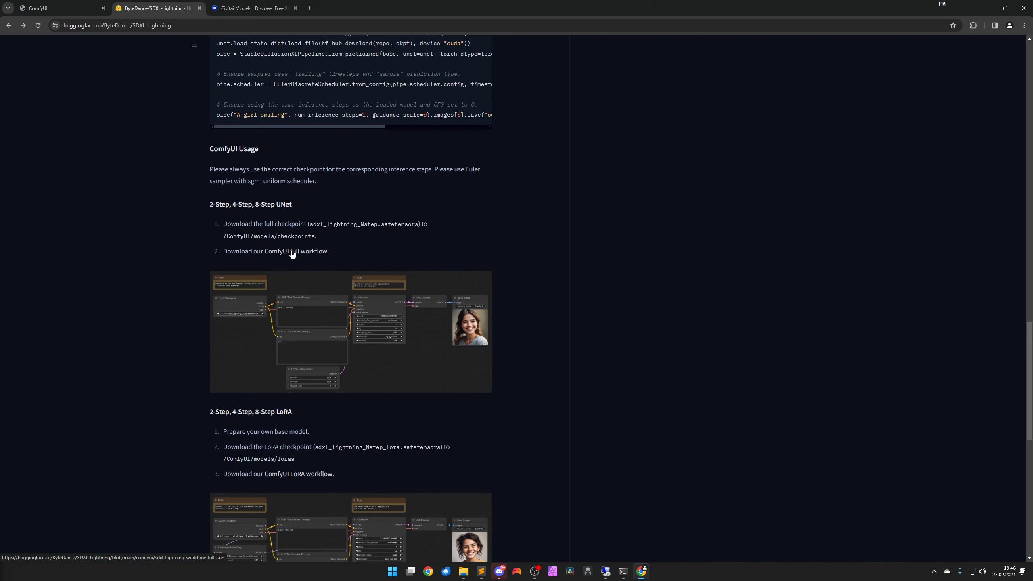
scroll(348, 374, "down", 8)
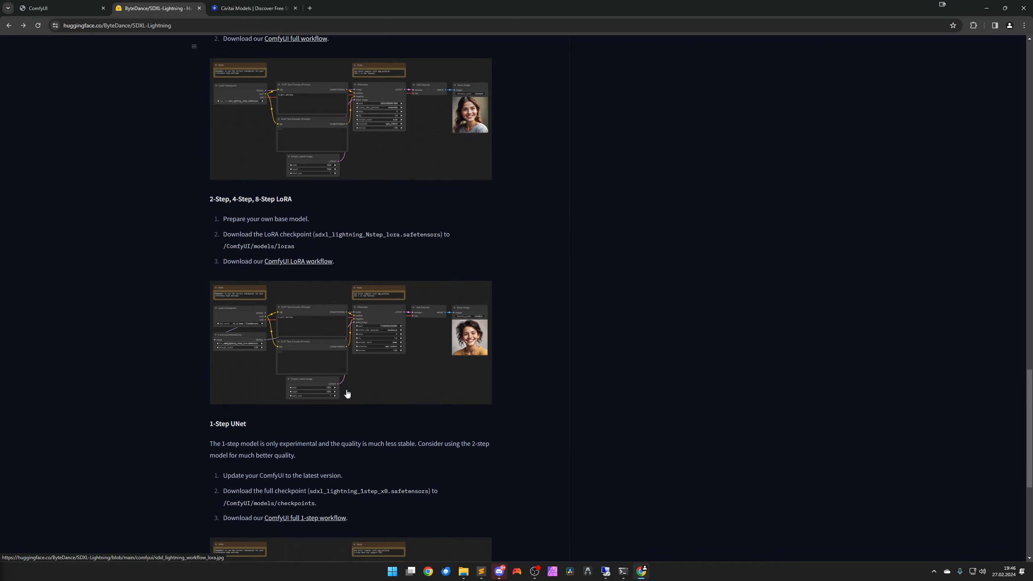
middle_click(164, 477)
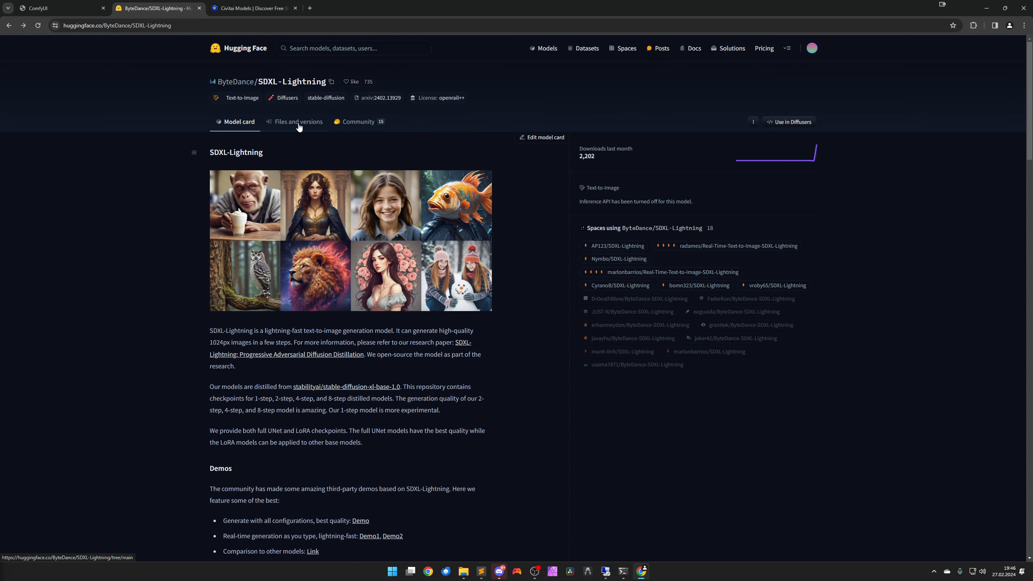
left_click(299, 123)
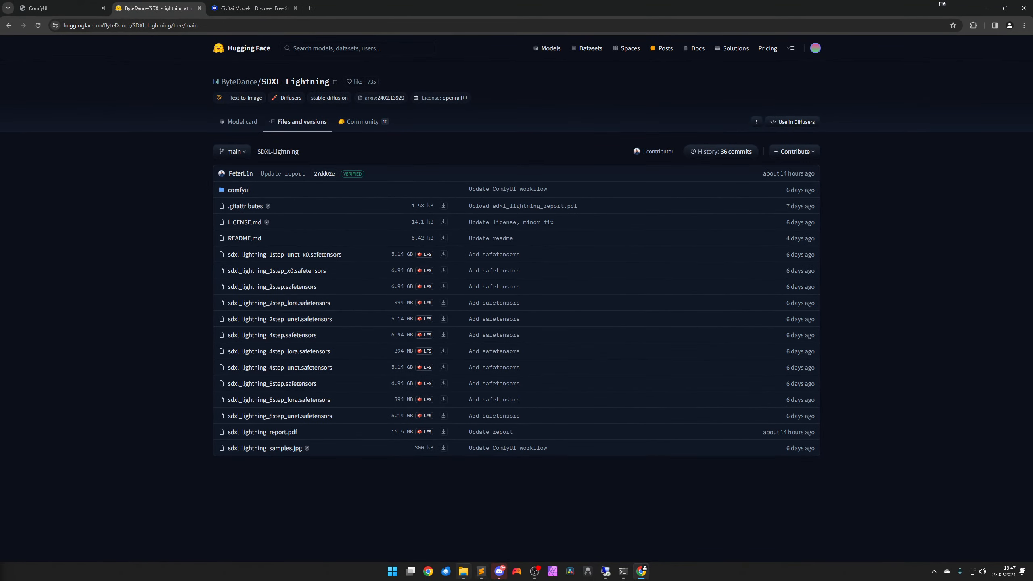
- Switch to File Explorer and open the loras folder inside ComfyUI Models
left_click(462, 571)
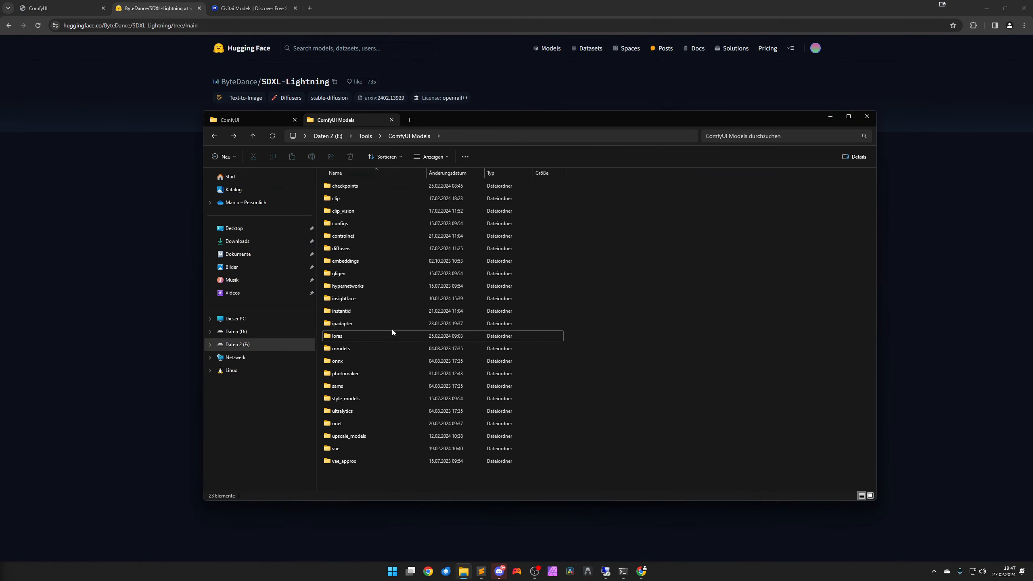
left_click(371, 337)
double_click(372, 336)
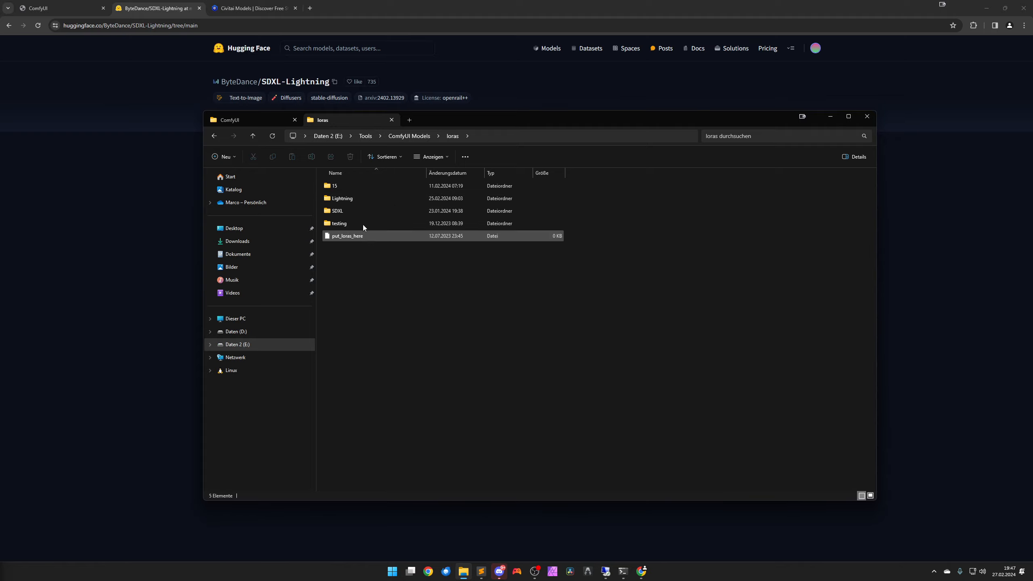
- Open the models/loras folder of the ComfyUI installation in the other Explorer window tab
left_click(258, 121)
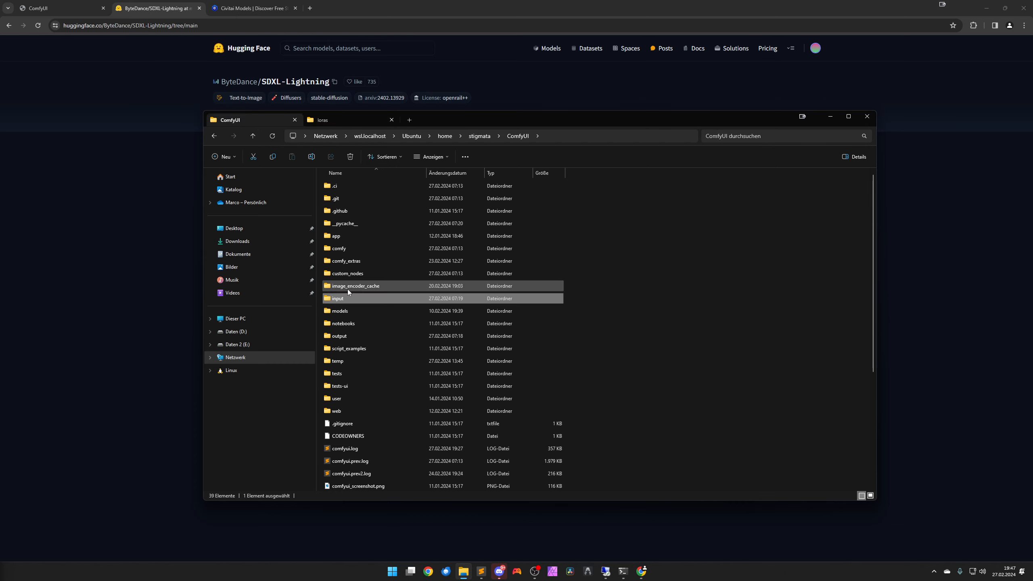
double_click(341, 311)
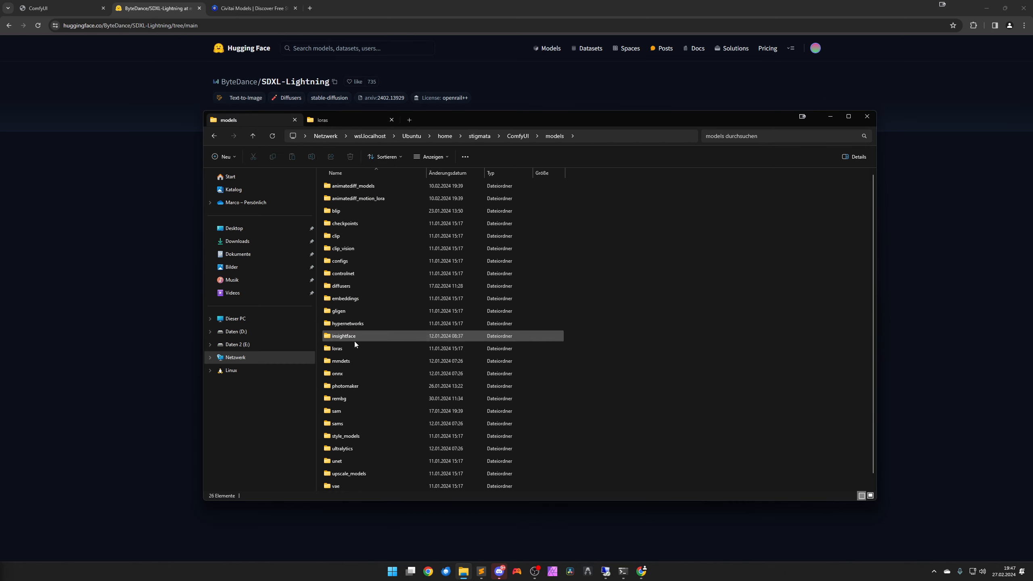
double_click(347, 345)
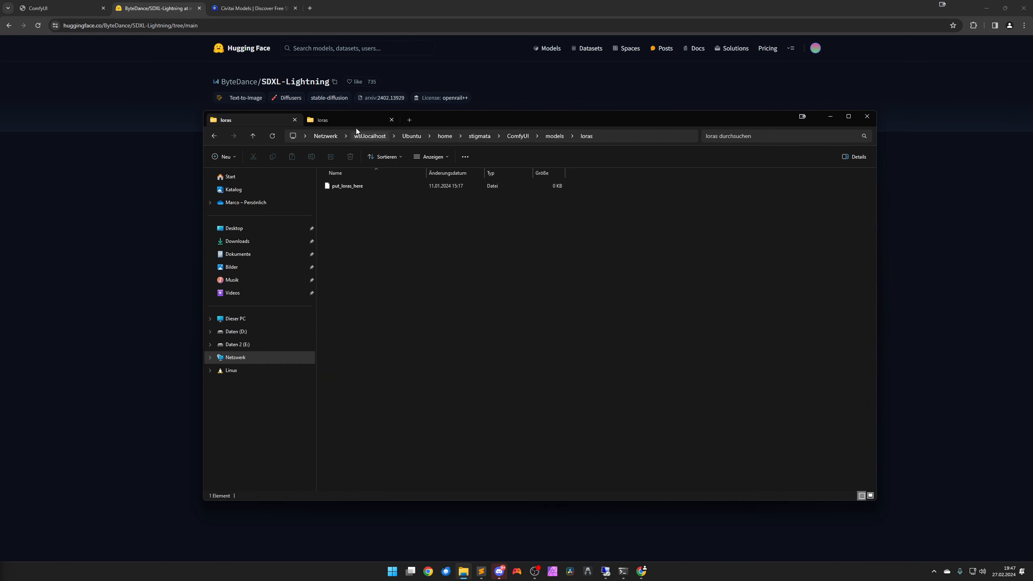
- Check the Lightning subfolder of the ComfyUI Models loras, go back up to ComfyUI Models, and return to the browser
left_click(389, 198)
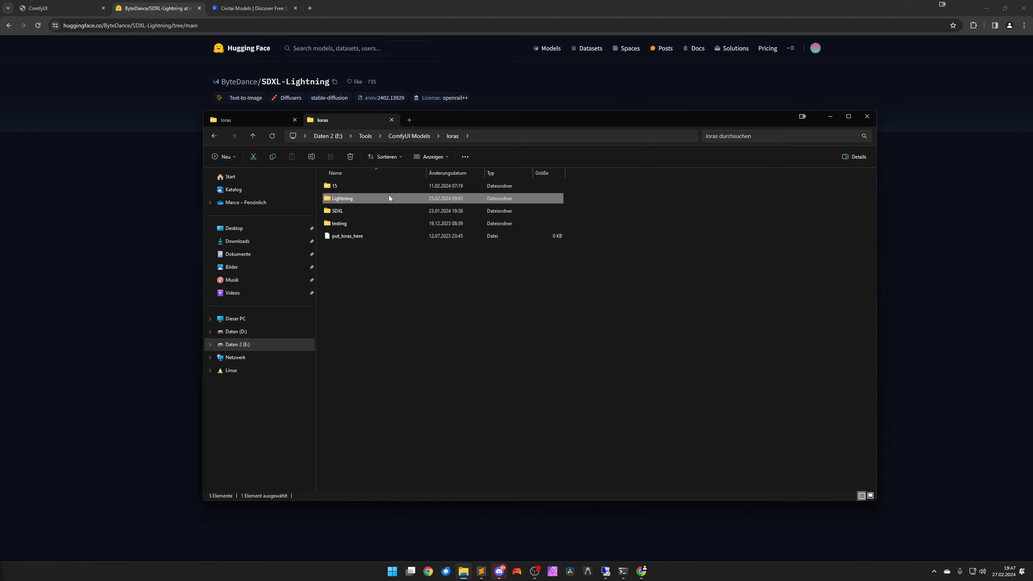
double_click(364, 198)
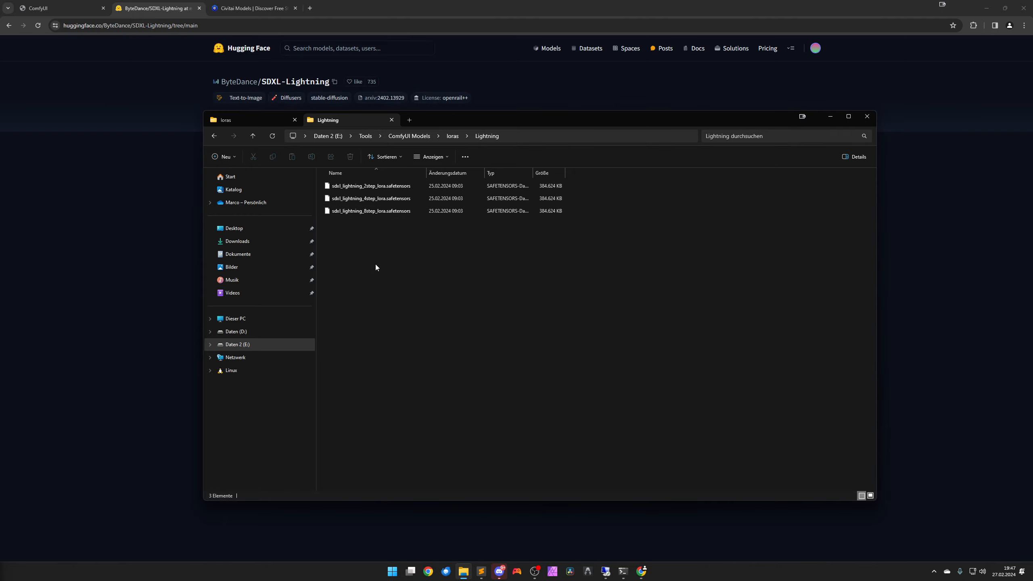
key("BackSpace")
key("BackSpace")
left_click(123, 378)
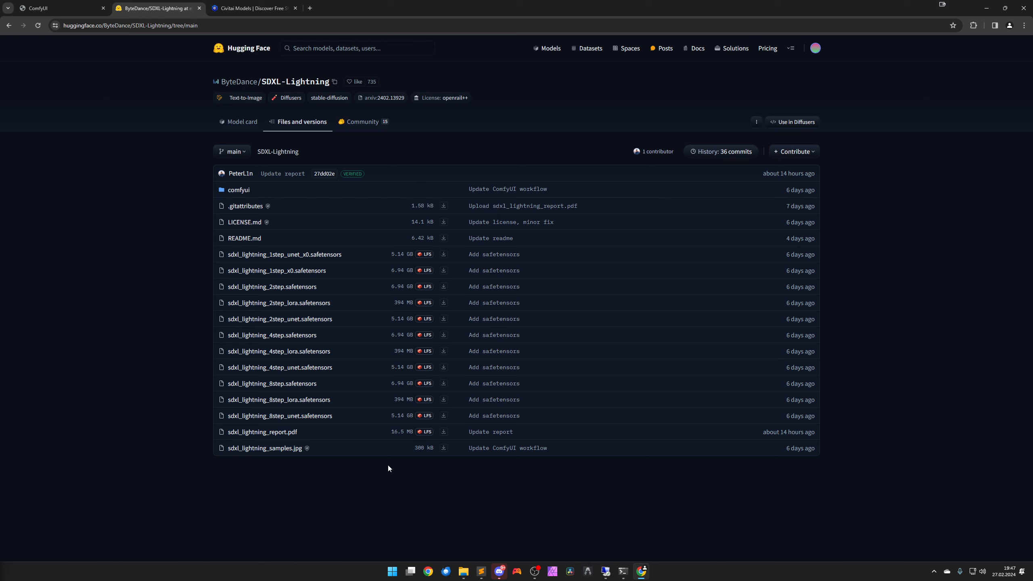
- Look into the checkpoints folder of ComfyUI Models in File Explorer and return to the SDXL-Lightning model card in the browser
left_click(462, 571)
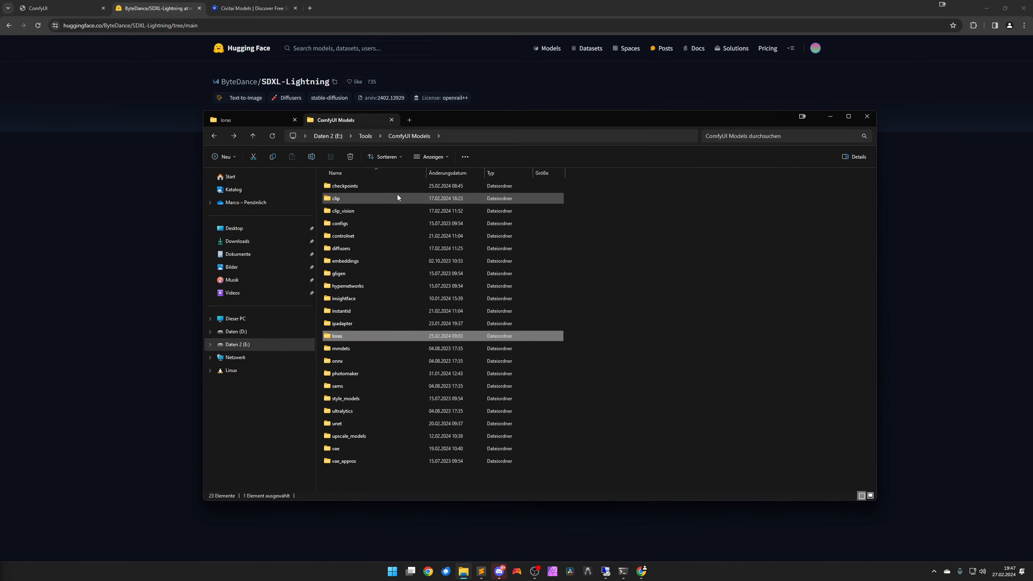
double_click(369, 200)
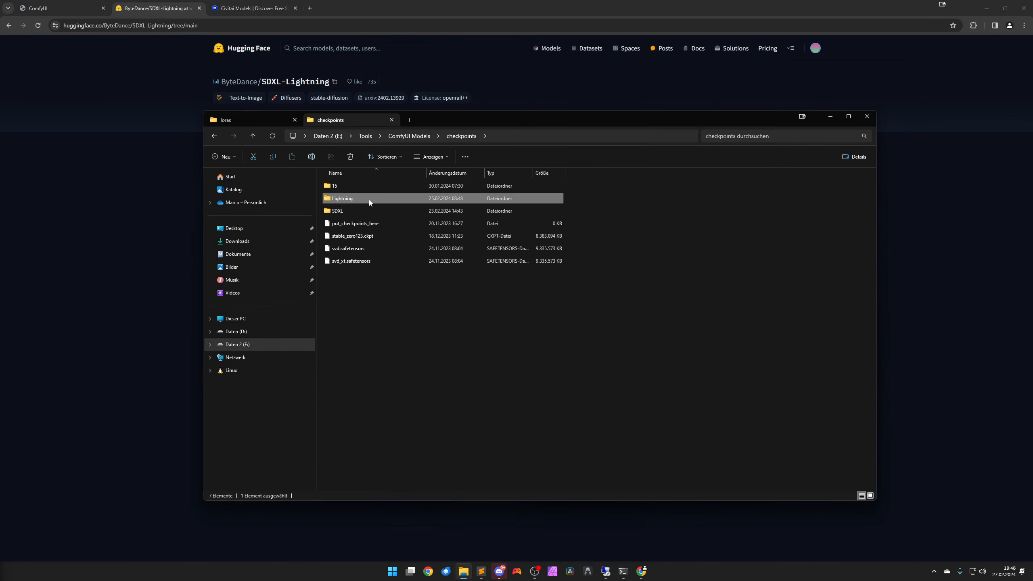
key("alt+Left")
left_click(260, 120)
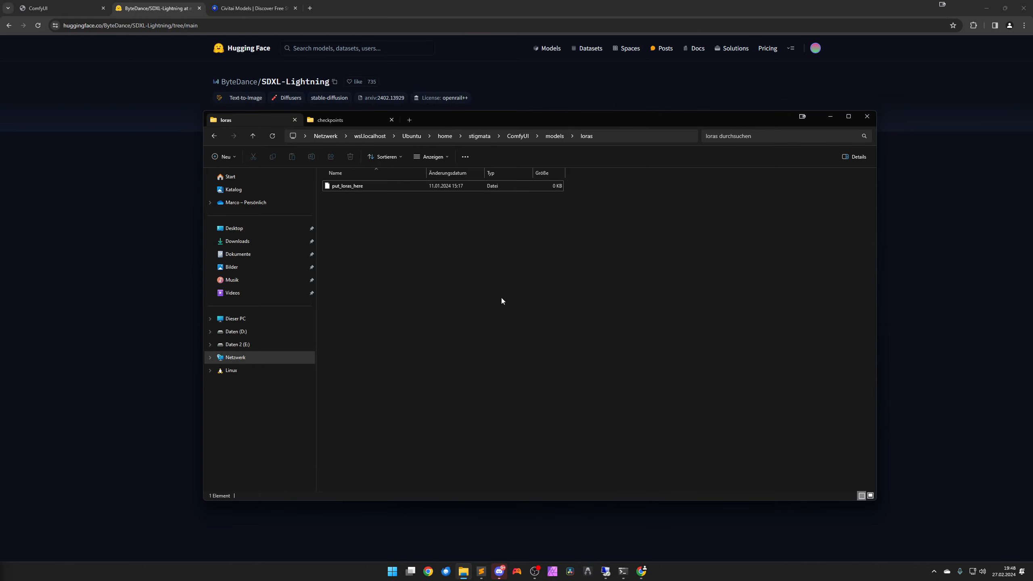
key("alt+Tab")
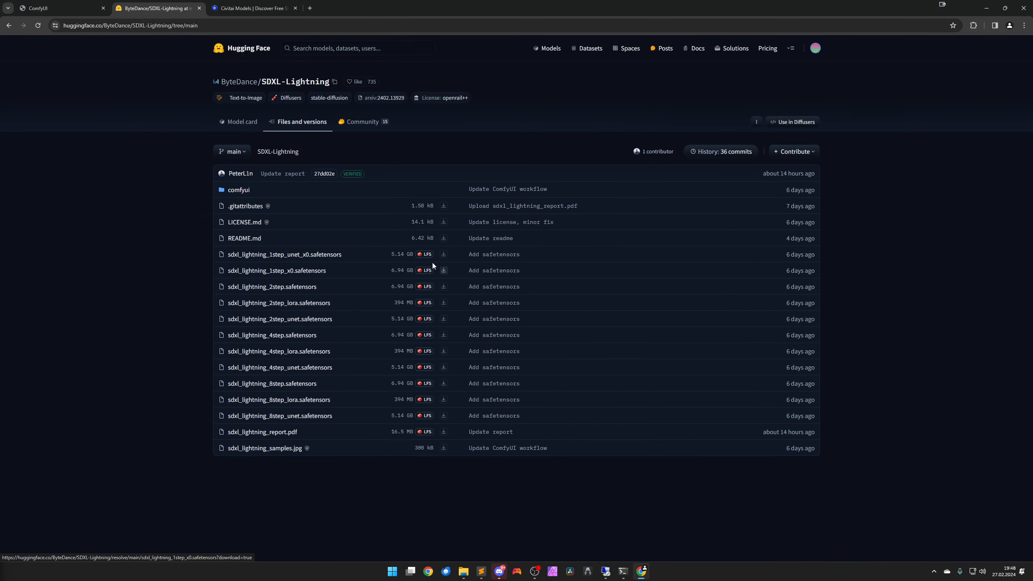
left_click(249, 125)
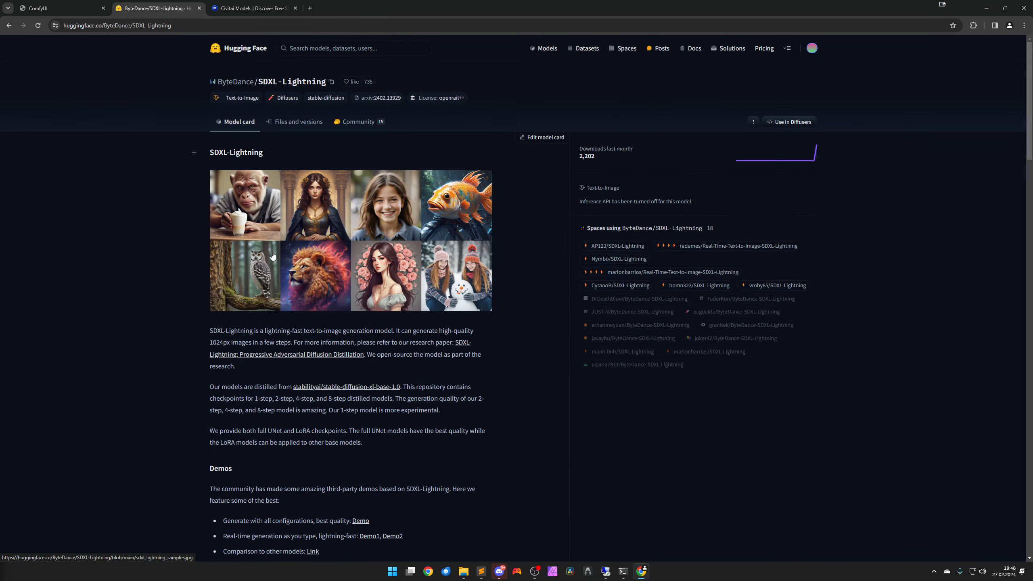
- Switch to the Civitai models page and check its filters for the SDXL Lightning base model
left_click(249, 10)
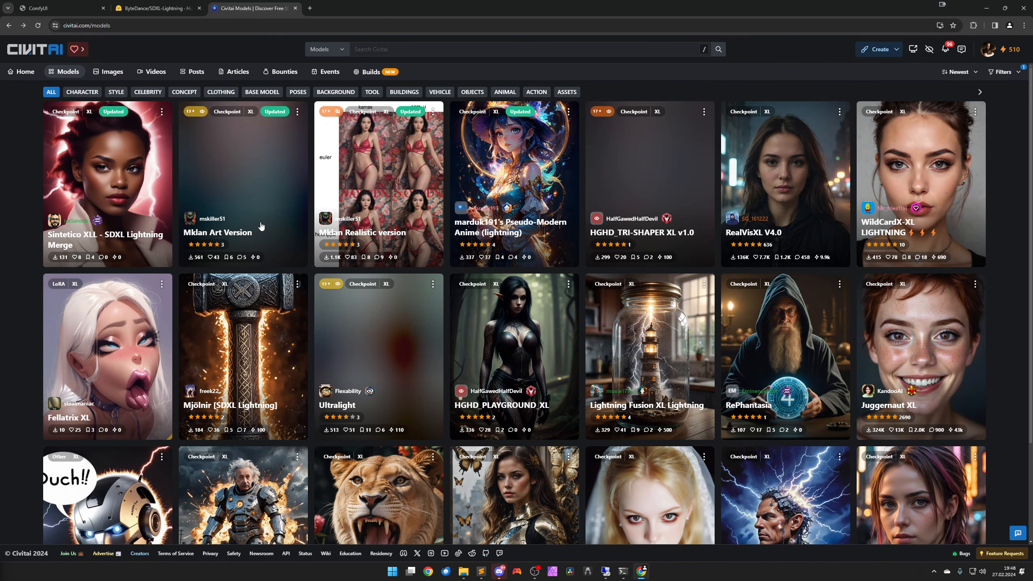
left_click(1003, 76)
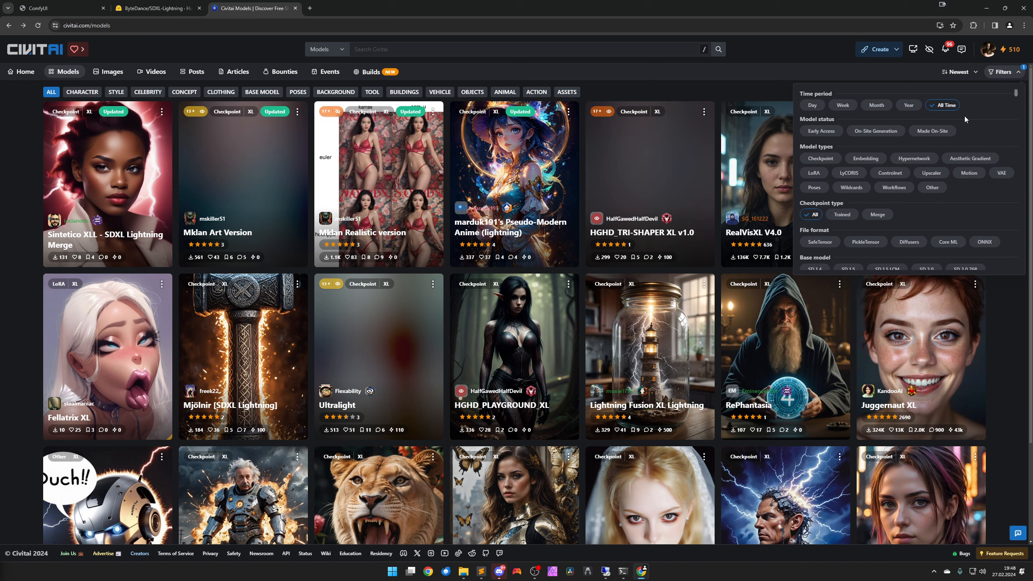
scroll(918, 194, "down", 3)
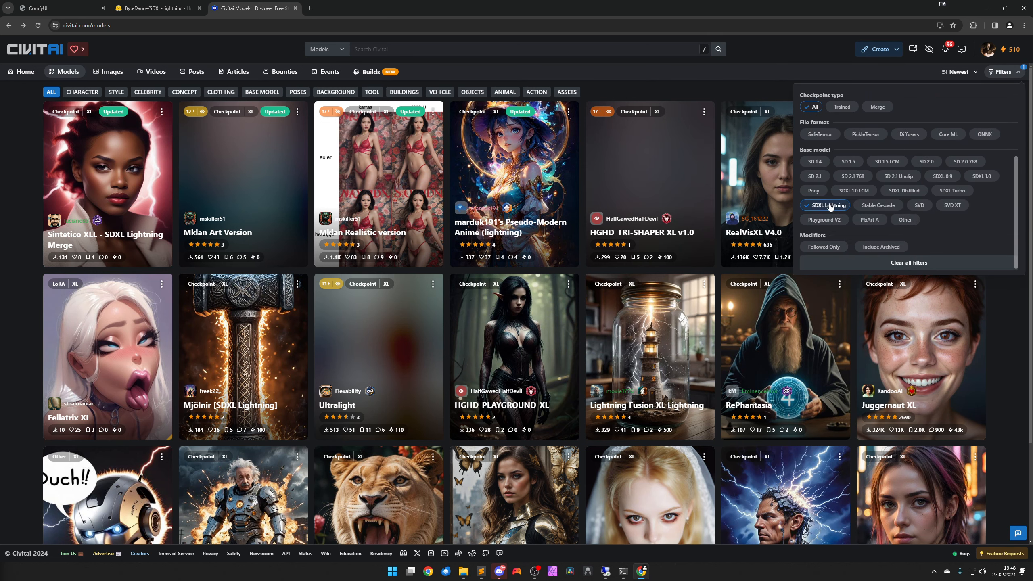
left_click(1005, 75)
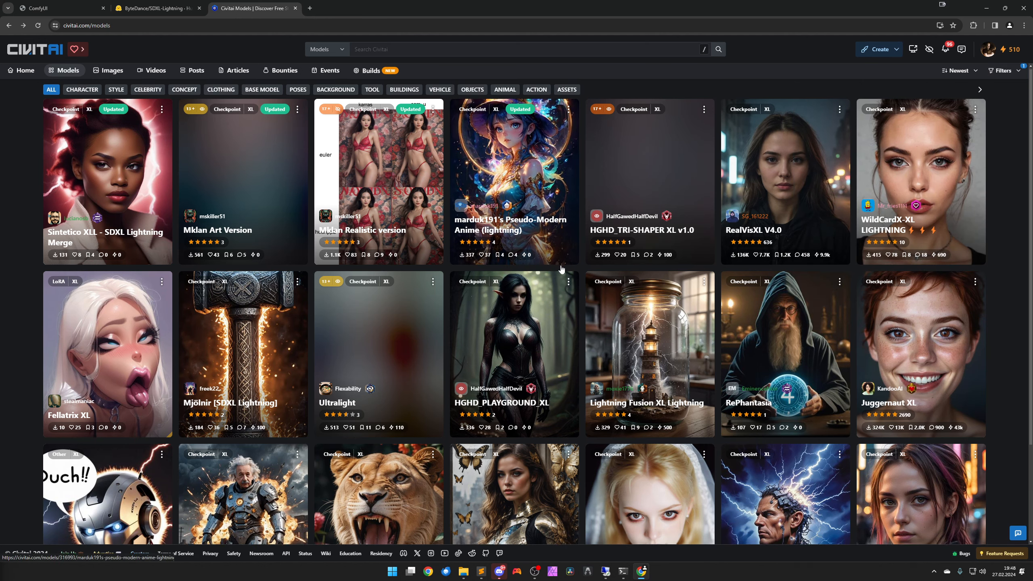
- Browse the SDXL Lightning models and open the Juggernaut XL model page
scroll(555, 281, "down", 3)
scroll(495, 335, "up", 3)
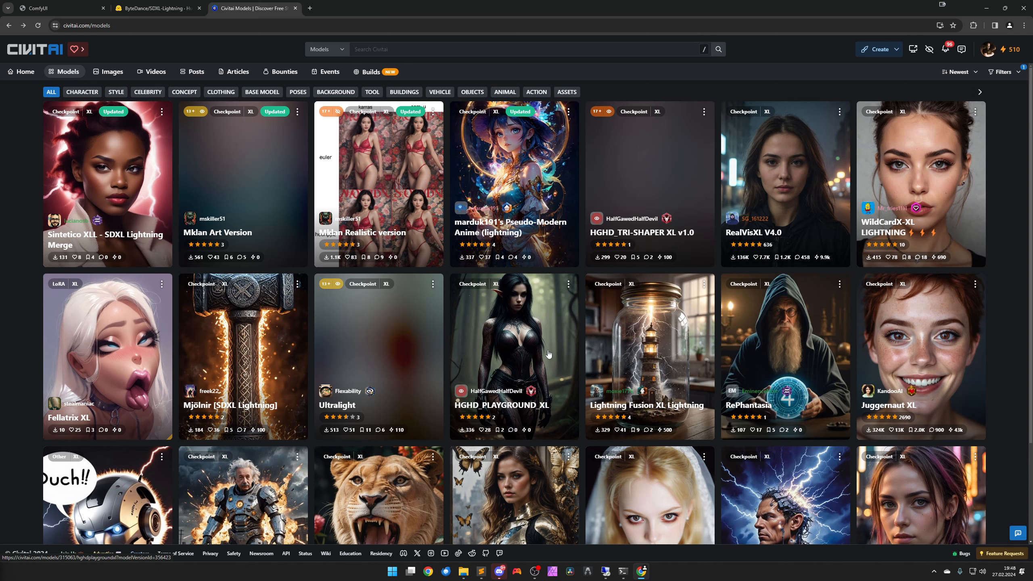
left_click(925, 355)
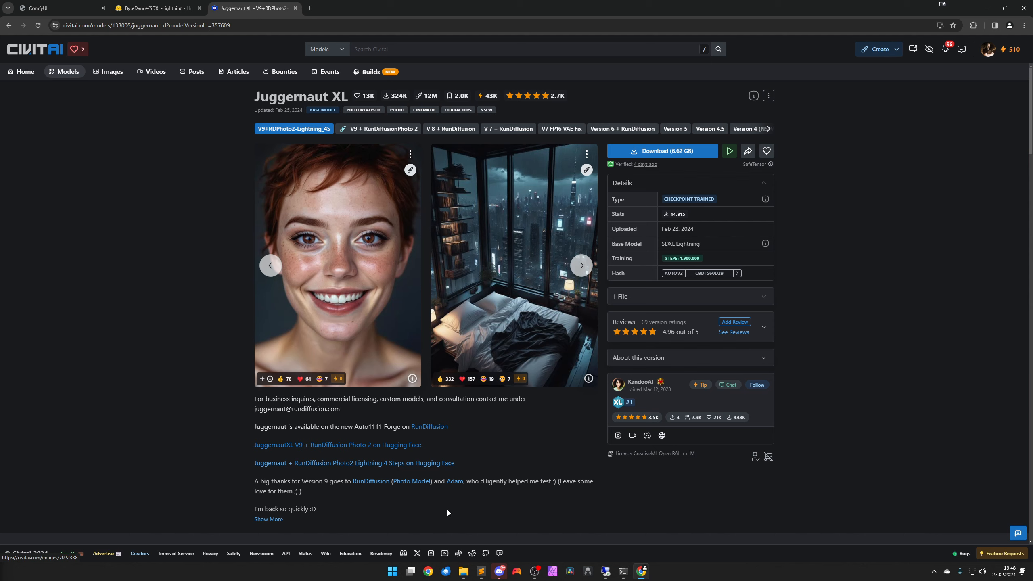
- Check the Juggernaut XL Lightning file in the checkpoints/Lightning folder of ComfyUI Models in File Explorer, and minimize the window
left_click(463, 571)
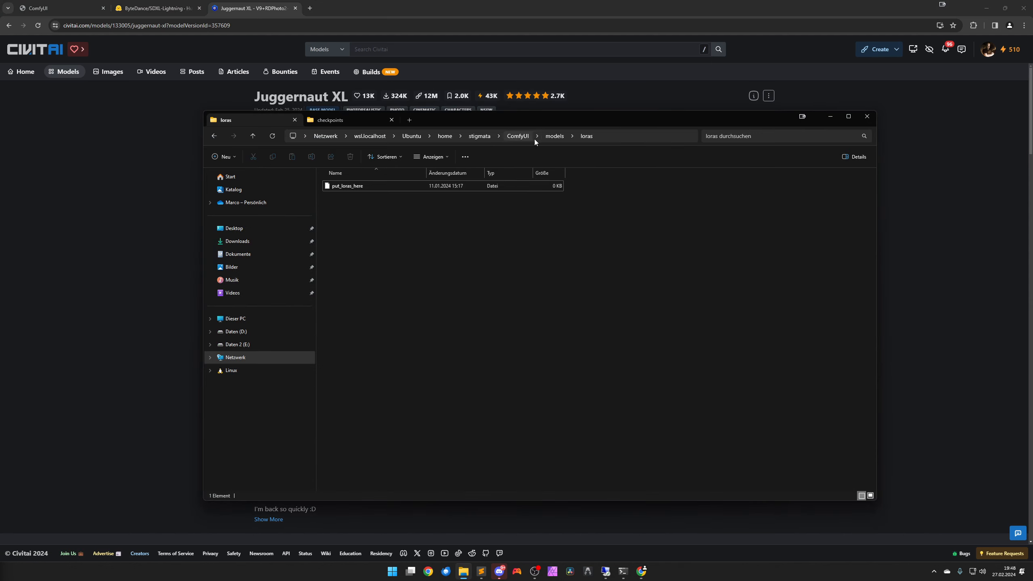
left_click(554, 137)
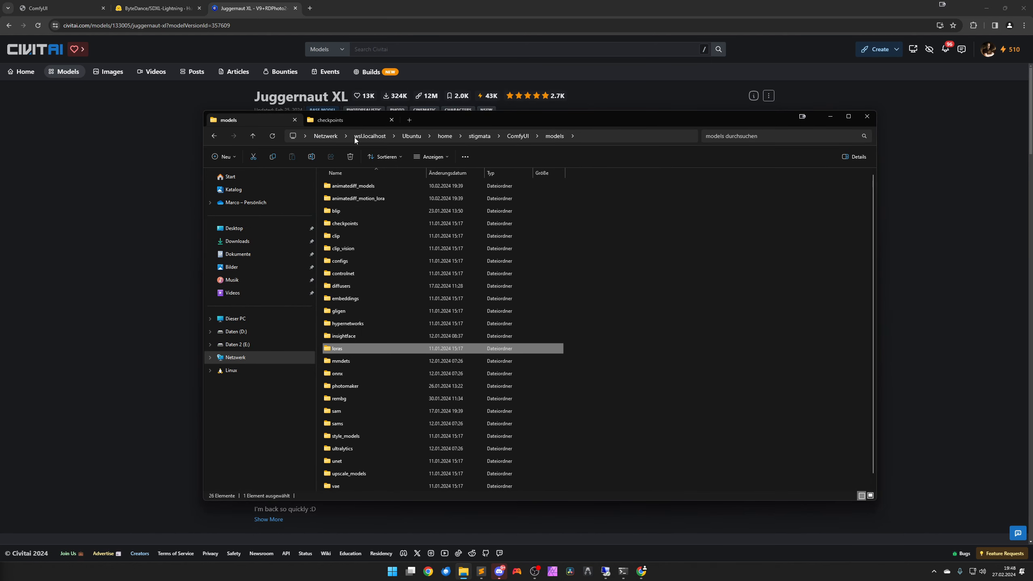
left_click(342, 119)
double_click(360, 198)
left_click(356, 185)
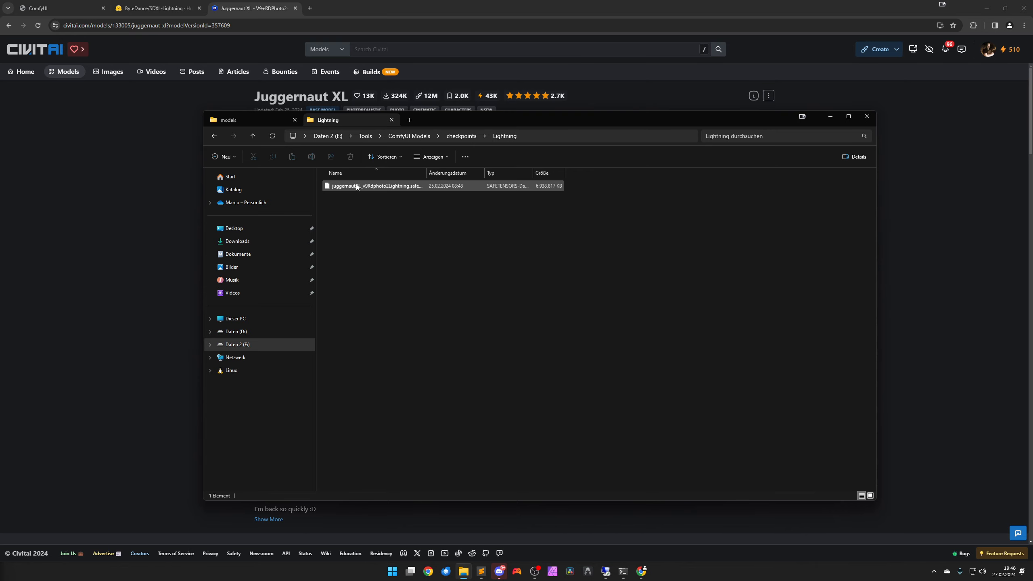
left_click(527, 229)
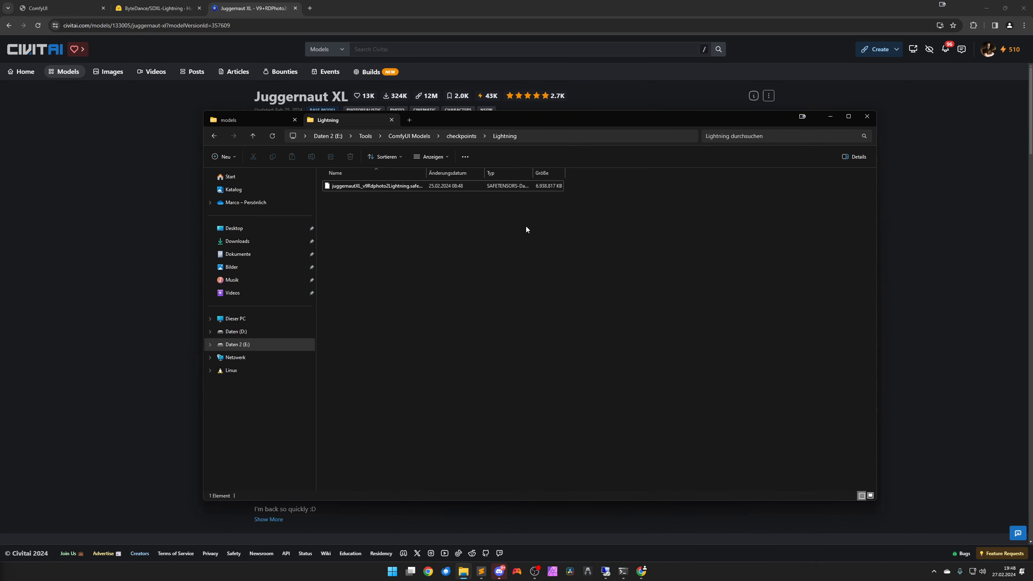
left_click(829, 118)
- Browse through the sample images on the Juggernaut XL model page
left_click(581, 266)
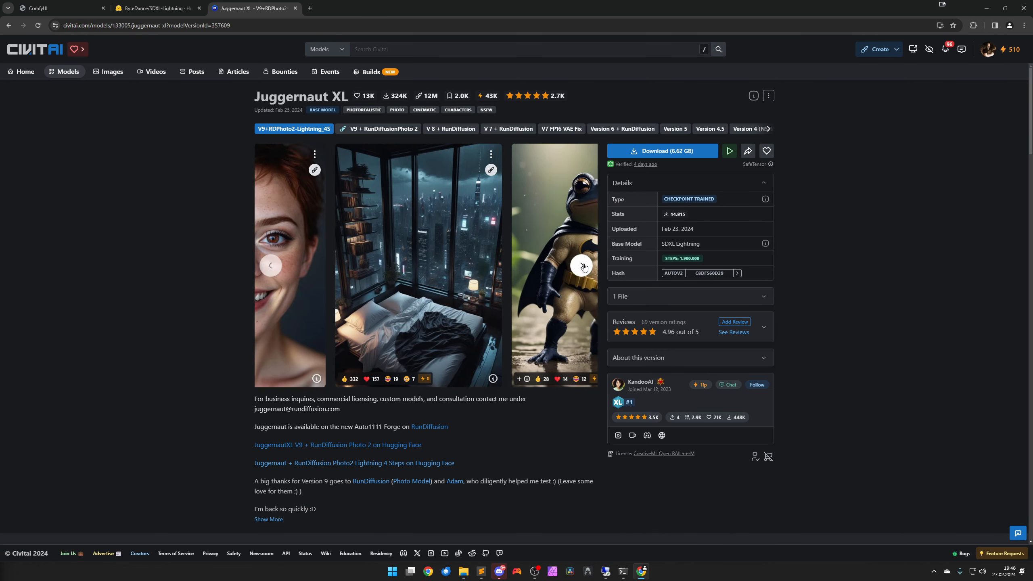
left_click(581, 266)
left_click(581, 266)
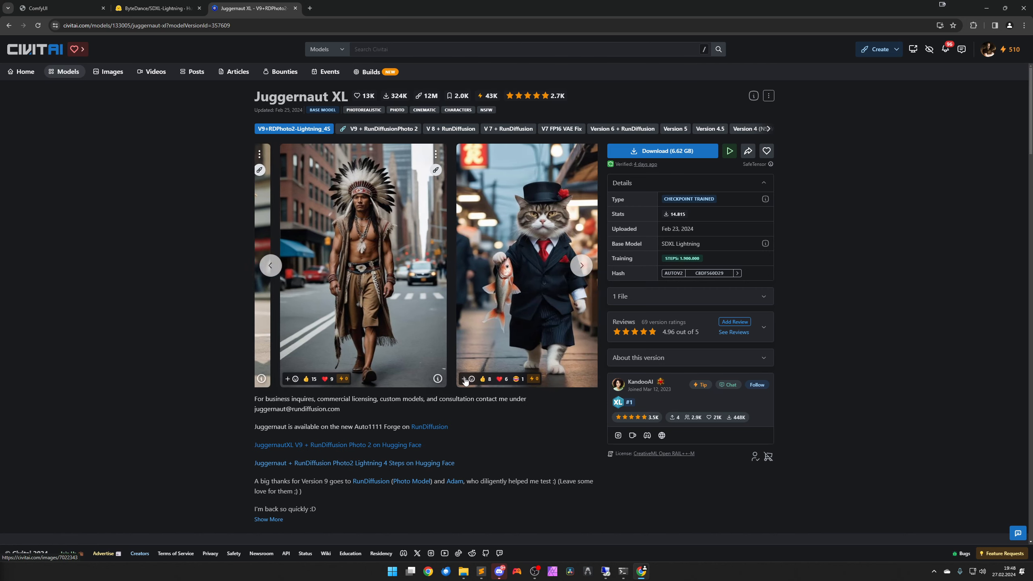
- Expand the Juggernaut XL description and read the recommended settings for the Lightning version
scroll(418, 369, "down", 2)
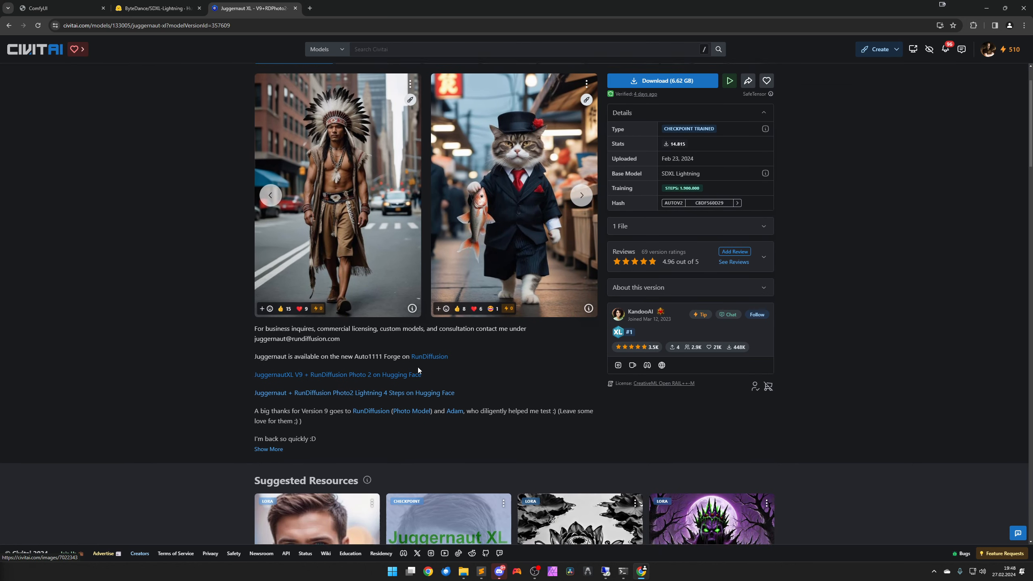
left_click(268, 446)
scroll(427, 410, "down", 3)
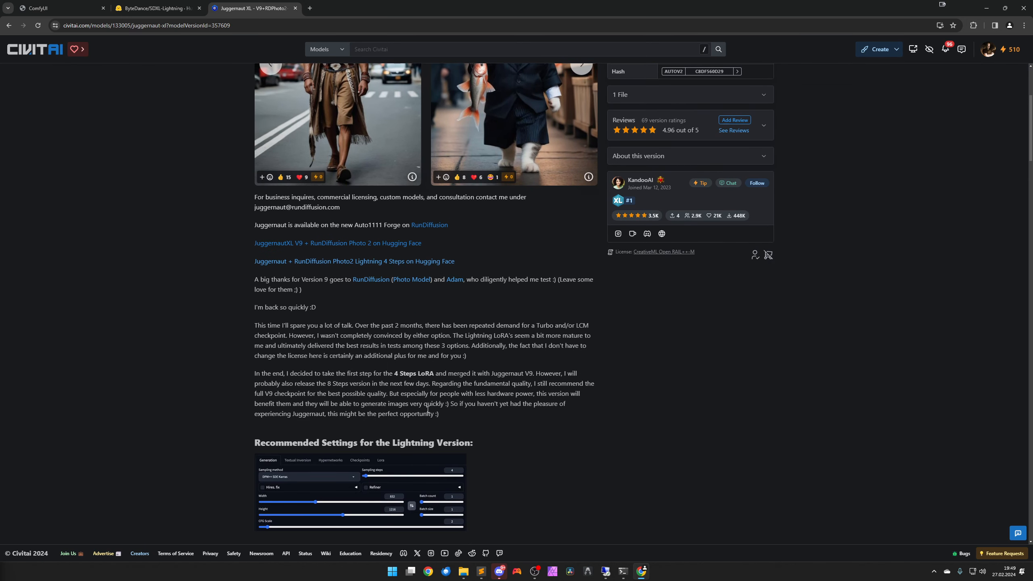
scroll(427, 409, "down", 3)
scroll(354, 450, "down", 2)
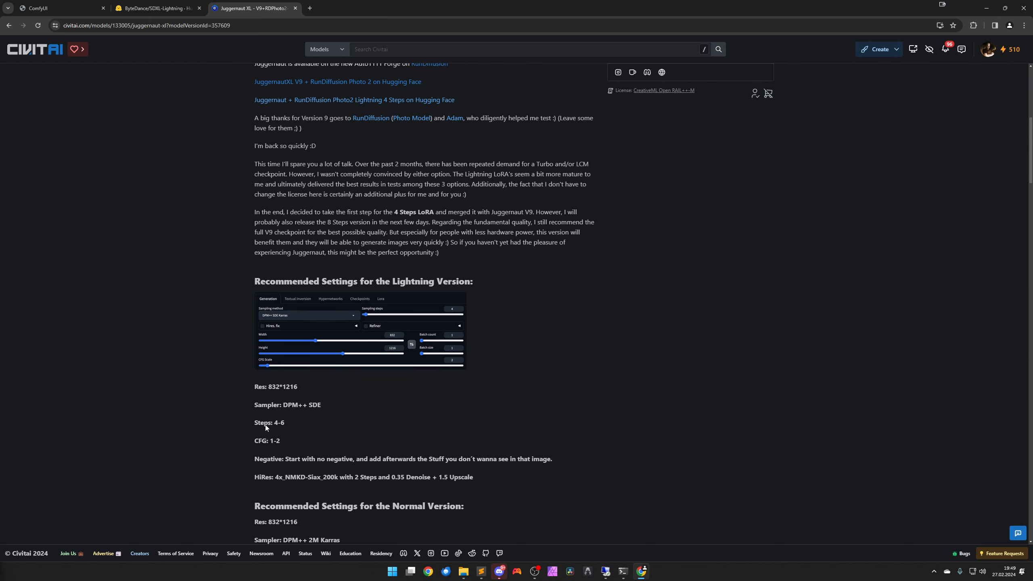
scroll(389, 425, "up", 9)
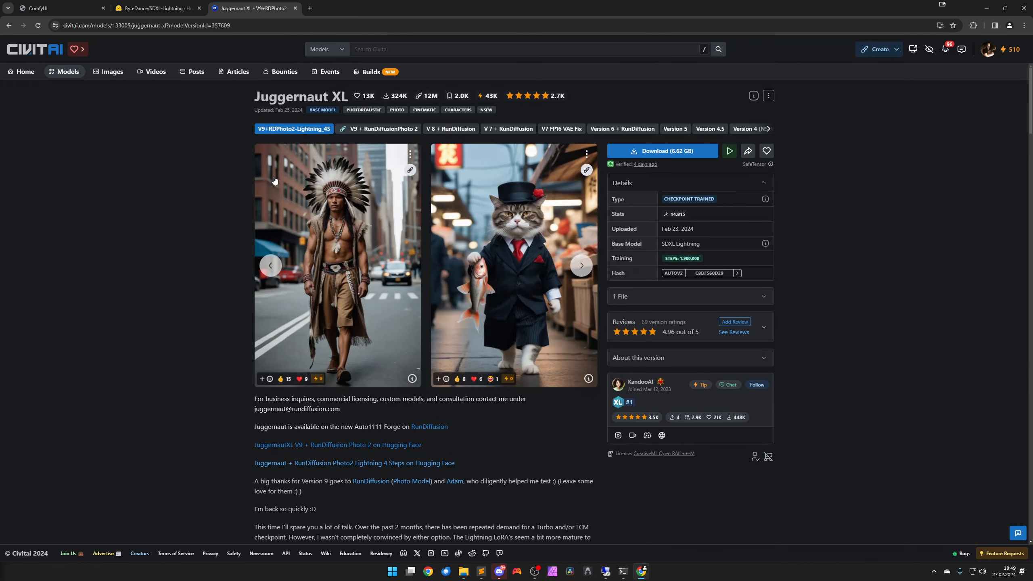
- Return to the Civitai models overview and look over the available SDXL Lightning models
key("alt+Left")
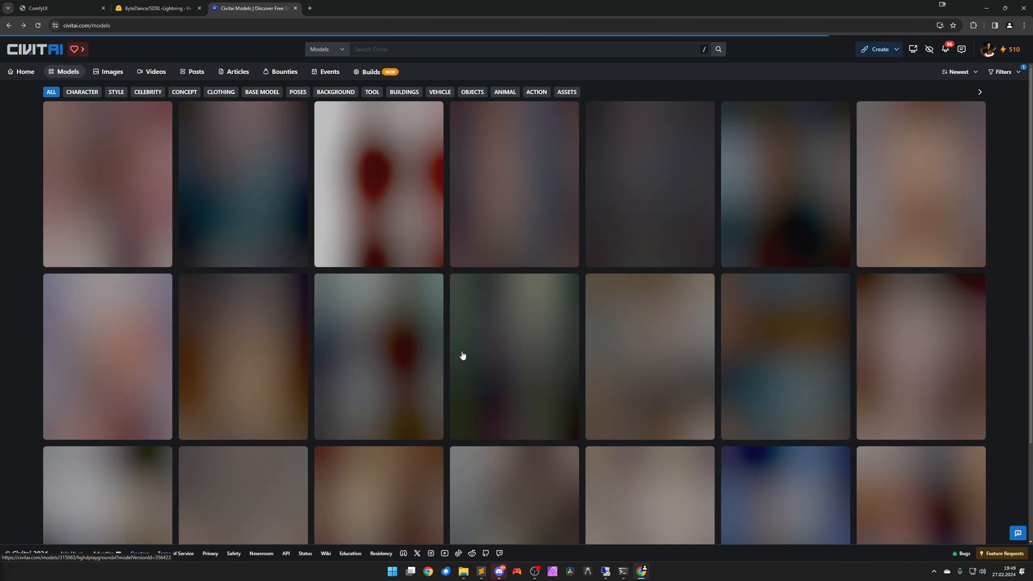
scroll(500, 358, "down", 3)
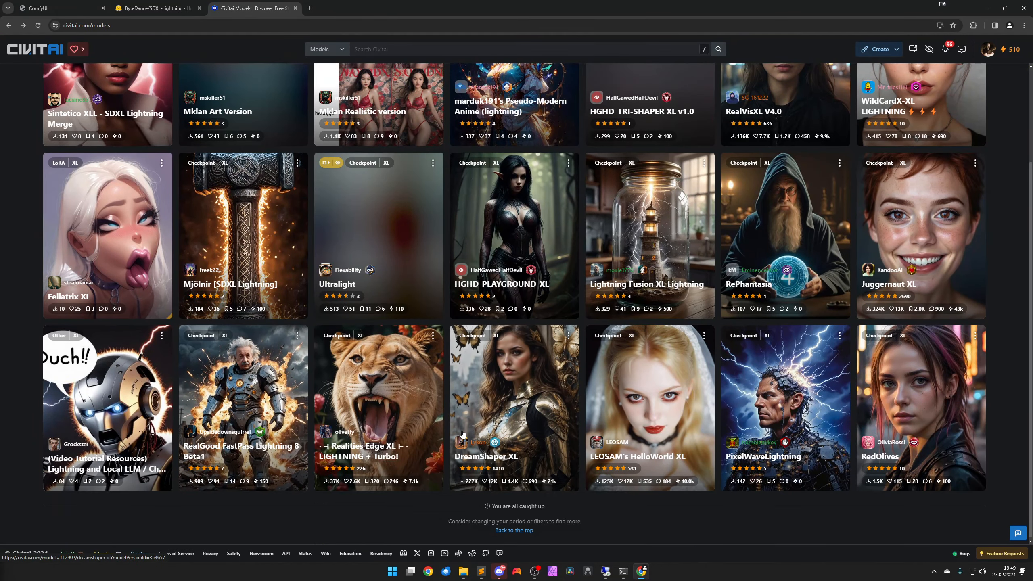
scroll(612, 420, "up", 3)
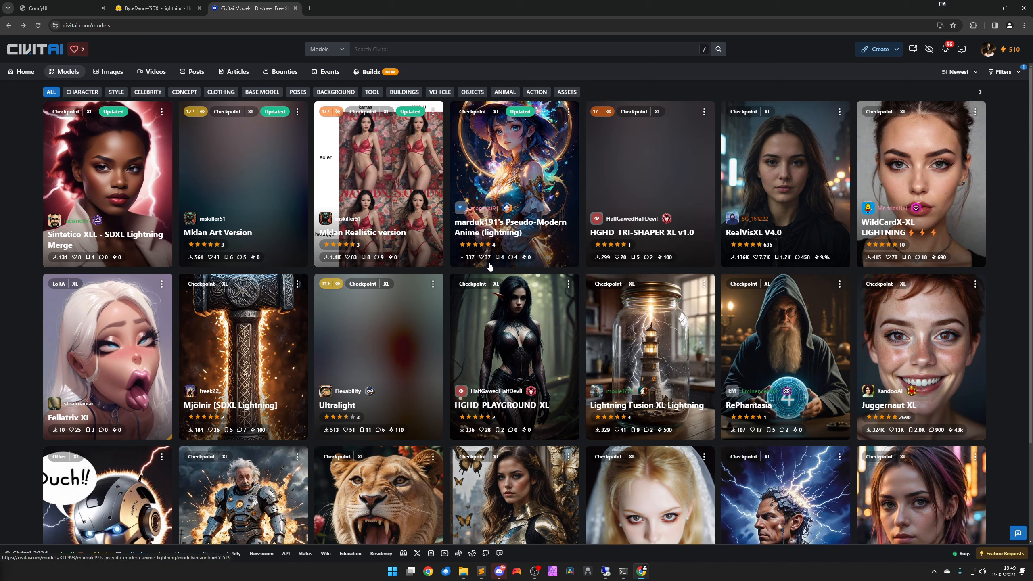
- Switch to ComfyUI and place the note with the sample prompts near the upper left of the canvas
left_click(76, 9)
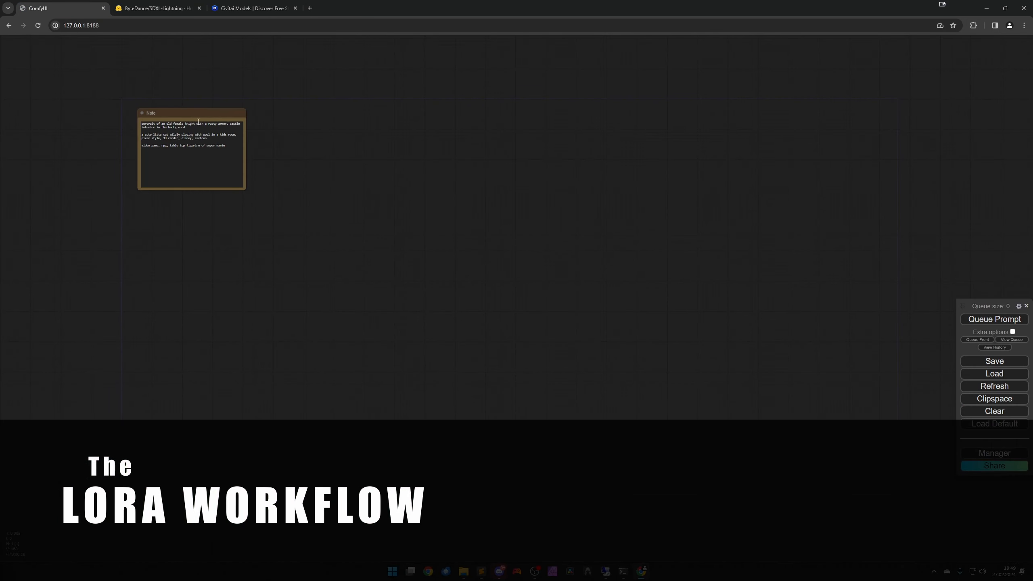
mouse_move(191, 111)
left_mouse_down()
mouse_move(190, 66)
mouse_move(188, 92)
left_mouse_up()
left_click_drag(225, 157, 272, 200)
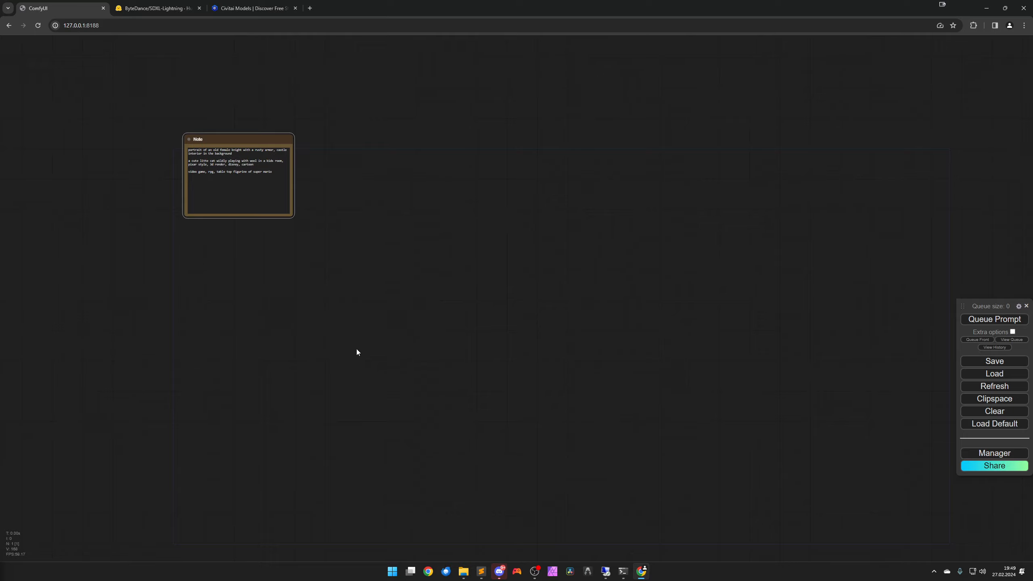
scroll(366, 366, "up", 2)
left_click_drag(389, 393, 373, 354)
scroll(384, 315, "down", 1)
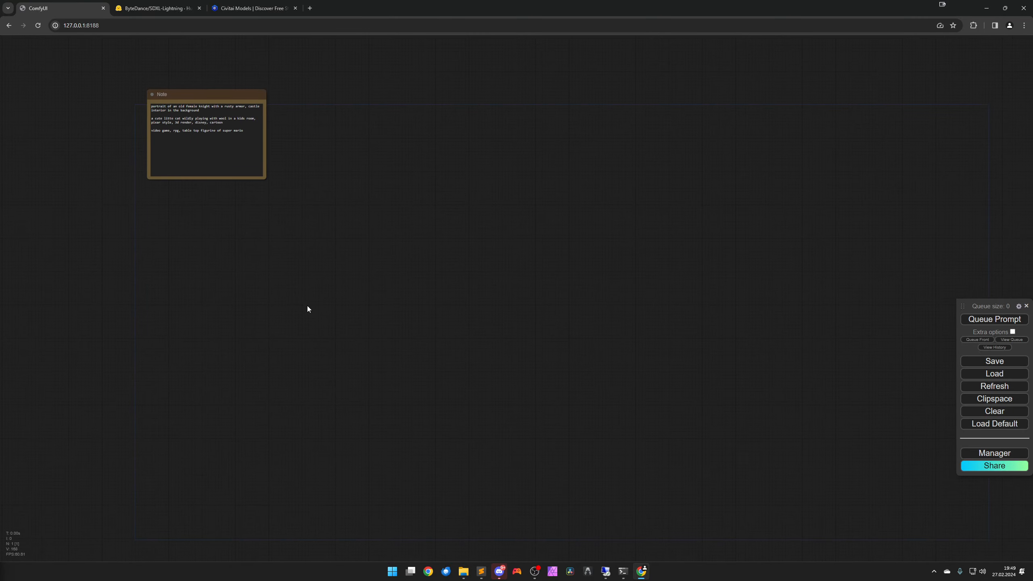
left_click_drag(198, 98, 193, 68)
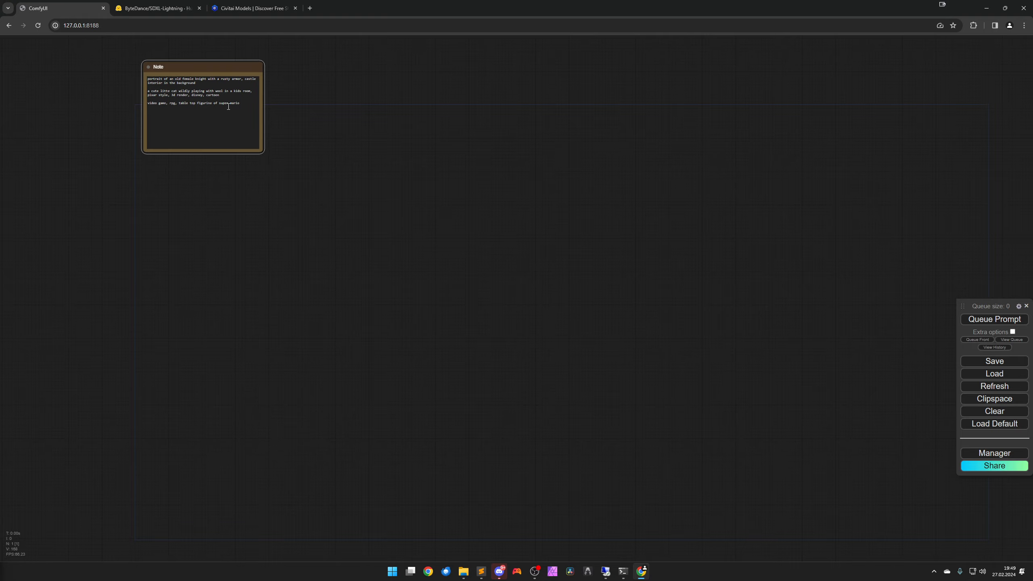
left_click(984, 423)
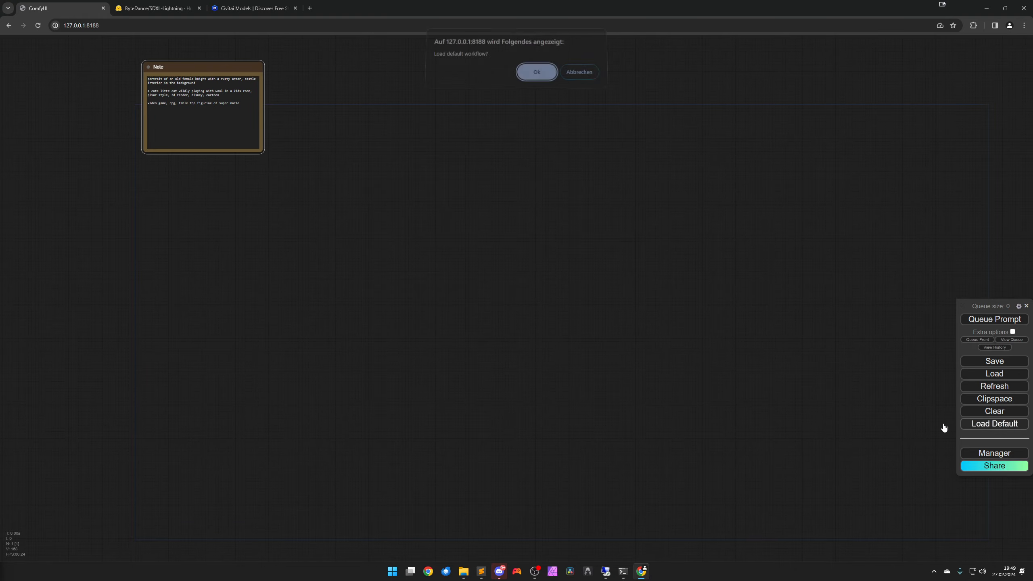
left_click(575, 78)
left_click_drag(196, 68, 200, 87)
- Add a Load Checkpoint node below the note and widen it
double_click(239, 275)
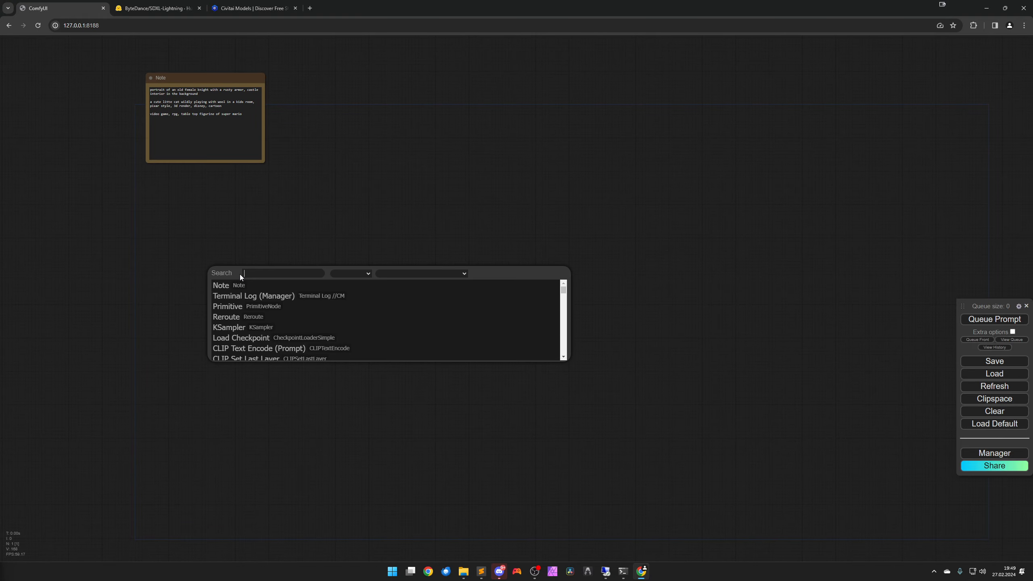
type("check")
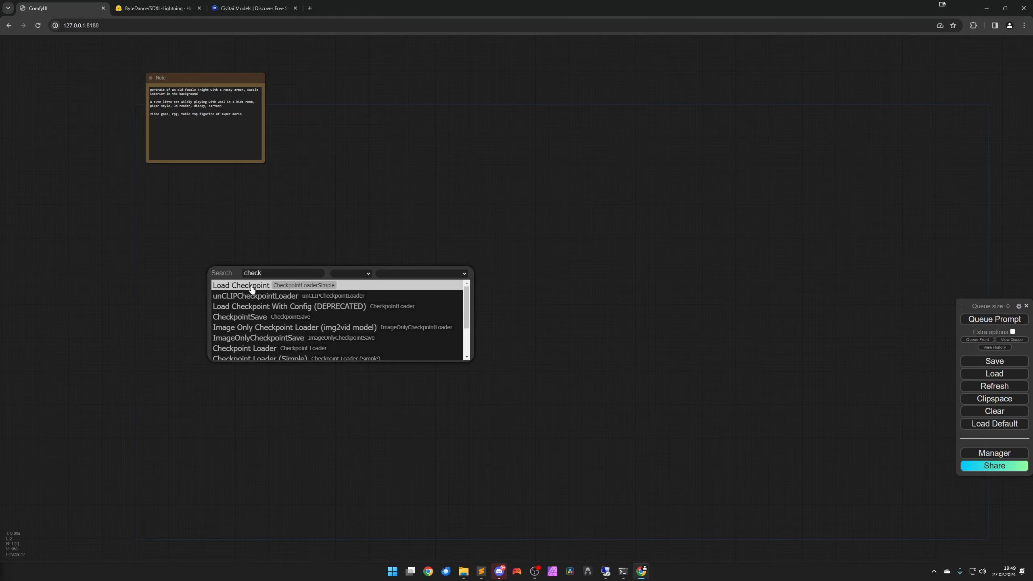
left_click(251, 289)
left_click_drag(300, 272, 203, 271)
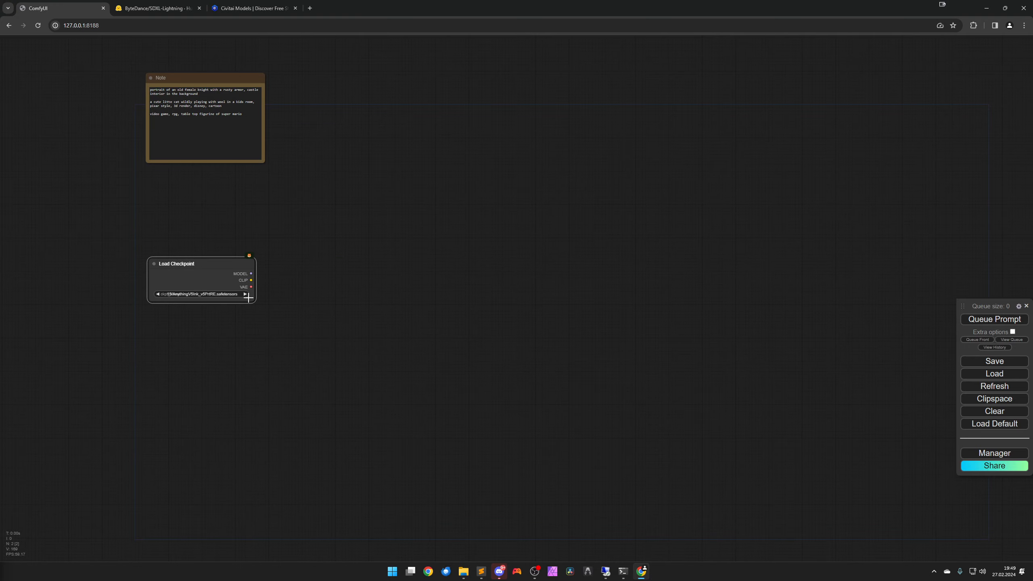
left_click_drag(248, 298, 279, 299)
- Set the Load Checkpoint node's model to SDXL/fenrisxl_V164fp16.safetensors
scroll(245, 322, "up", 5)
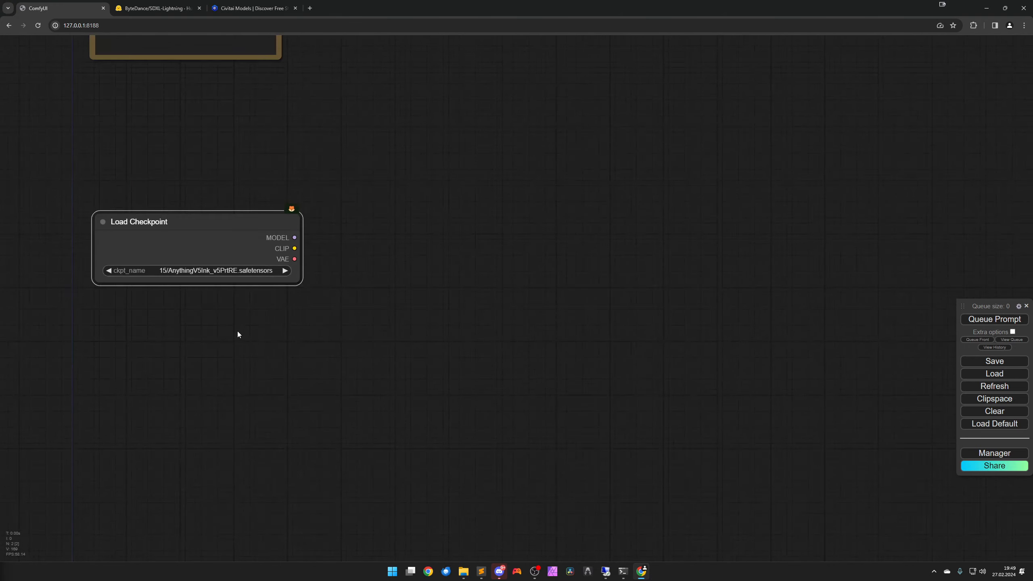
scroll(237, 331, "up", 2)
left_click(232, 257)
type("sdxl")
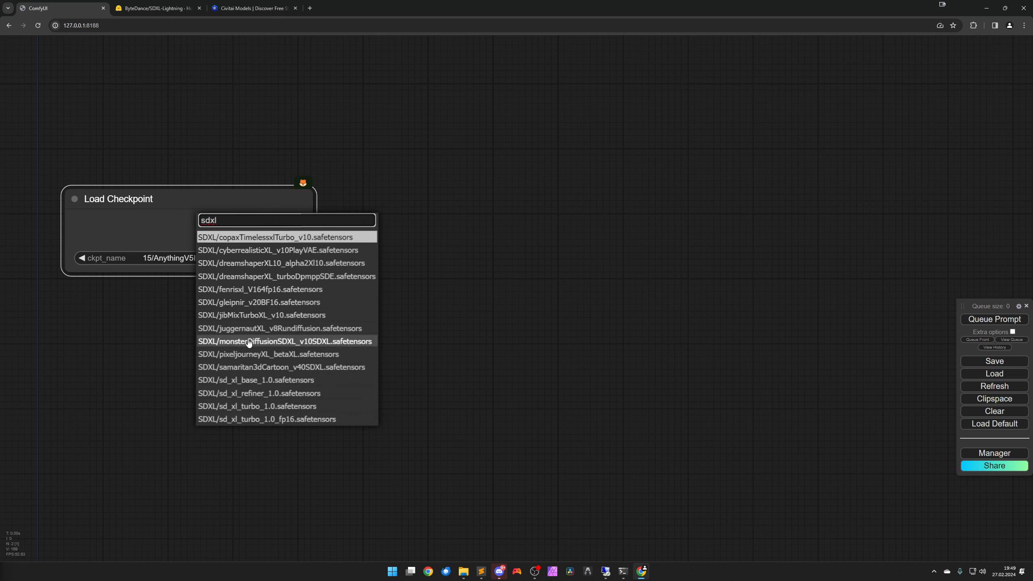
left_click(235, 289)
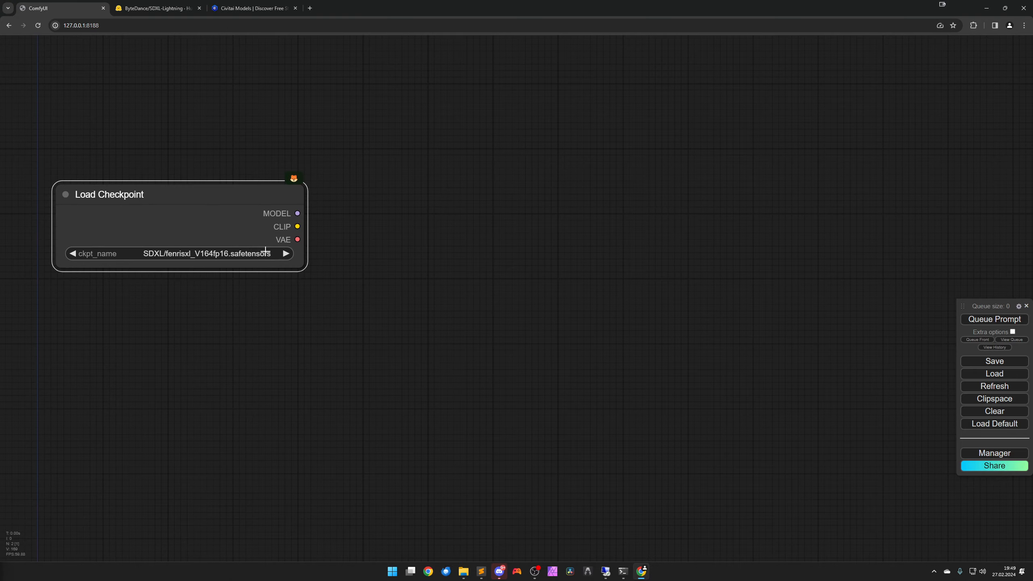
- Add two CLIP Text Encode nodes linked to the checkpoint's CLIP output and stack them beside the Load Checkpoint node
scroll(400, 285, "down", 3)
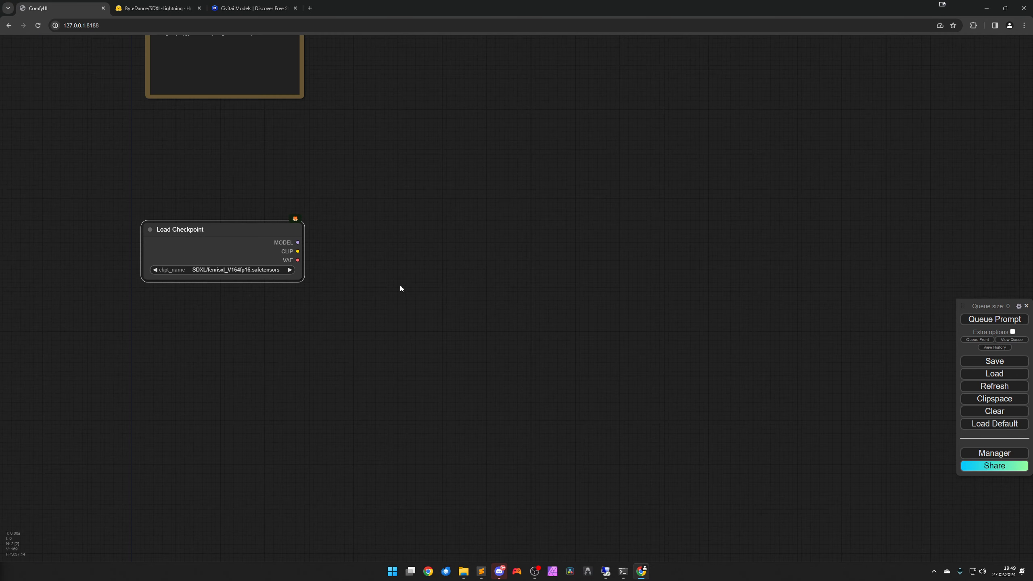
left_click_drag(251, 279, 303, 191)
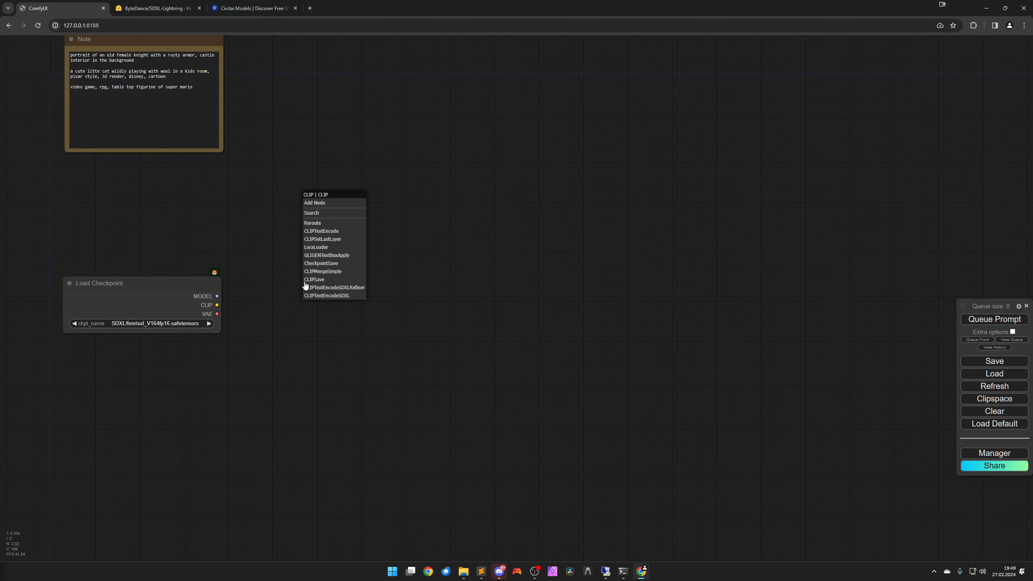
left_click(325, 235)
left_click_drag(220, 305, 288, 328)
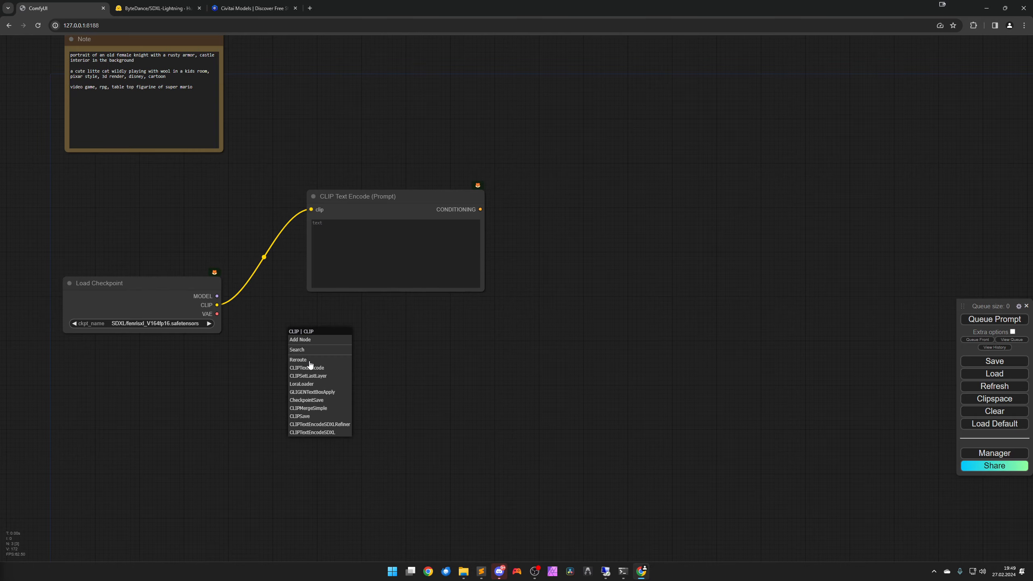
left_click(316, 373)
left_click_drag(380, 341, 400, 318)
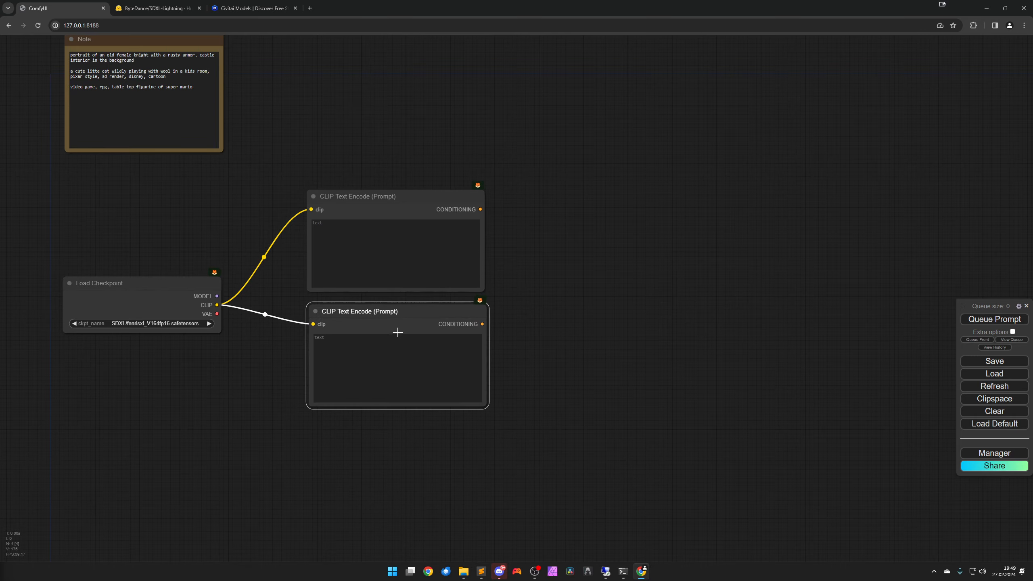
- Enter "text, watermark, nude, nsfw" in the lower prompt node, copy the note's old female knight prompt into the upper one, and adjust both nodes' positions
left_click(387, 353)
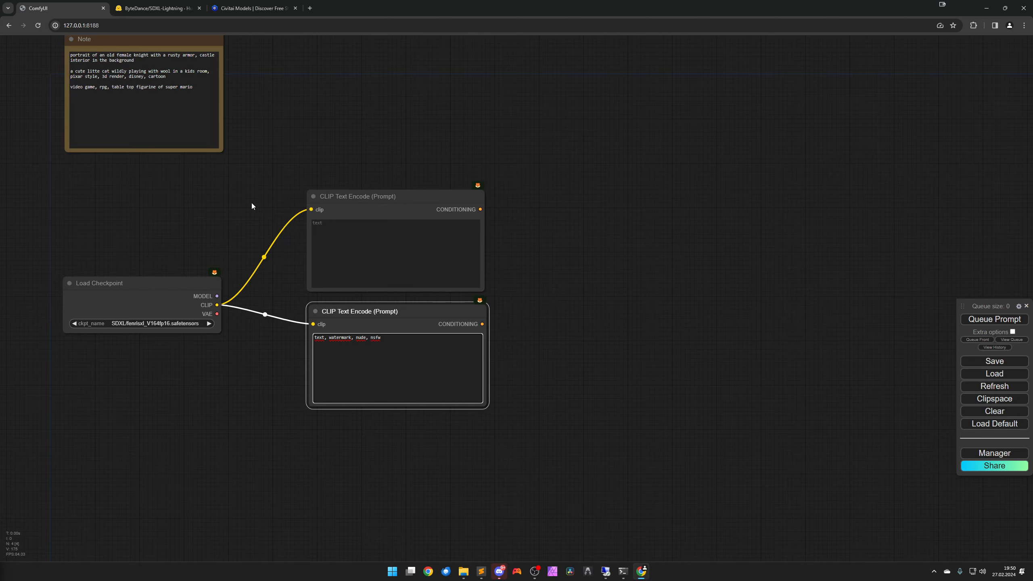
left_click_drag(139, 63, 76, 54)
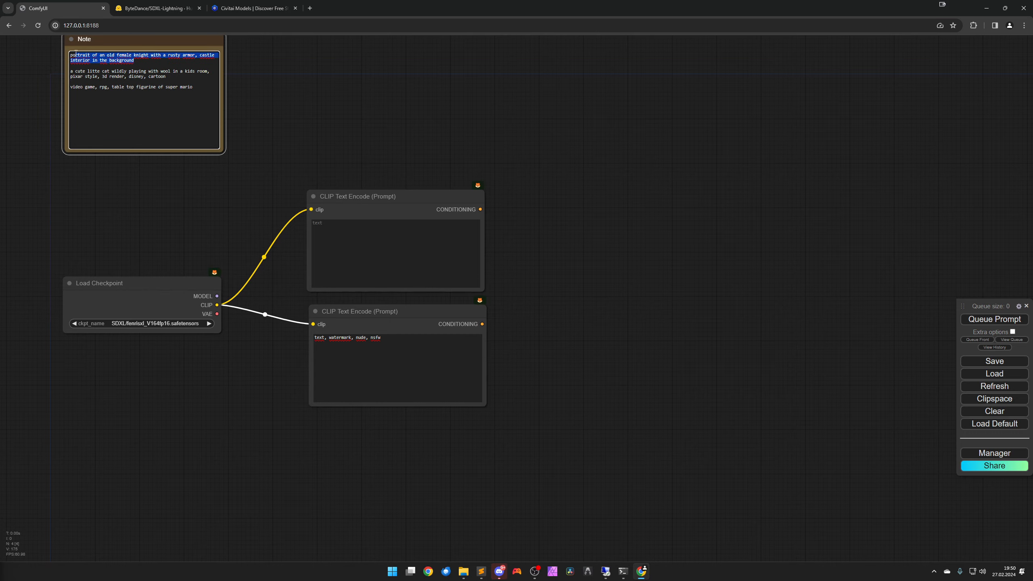
key("ctrl+c")
left_click(346, 231)
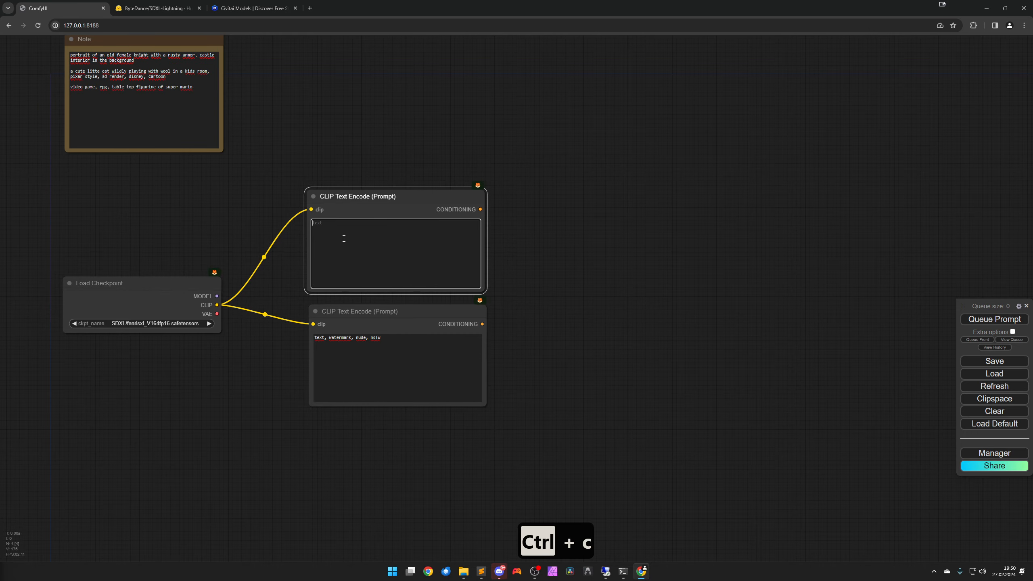
key("ctrl+v")
left_click(517, 267)
left_click_drag(399, 198, 397, 188)
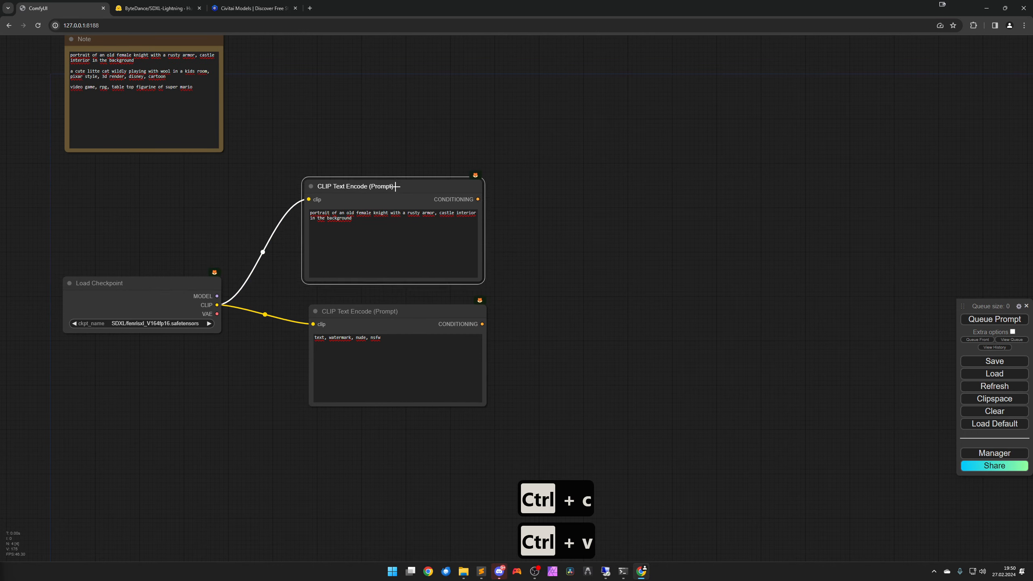
left_click_drag(399, 314, 397, 308)
- Add a KSampler node beside the two prompt nodes and move it up slightly
scroll(520, 345, "down", 1)
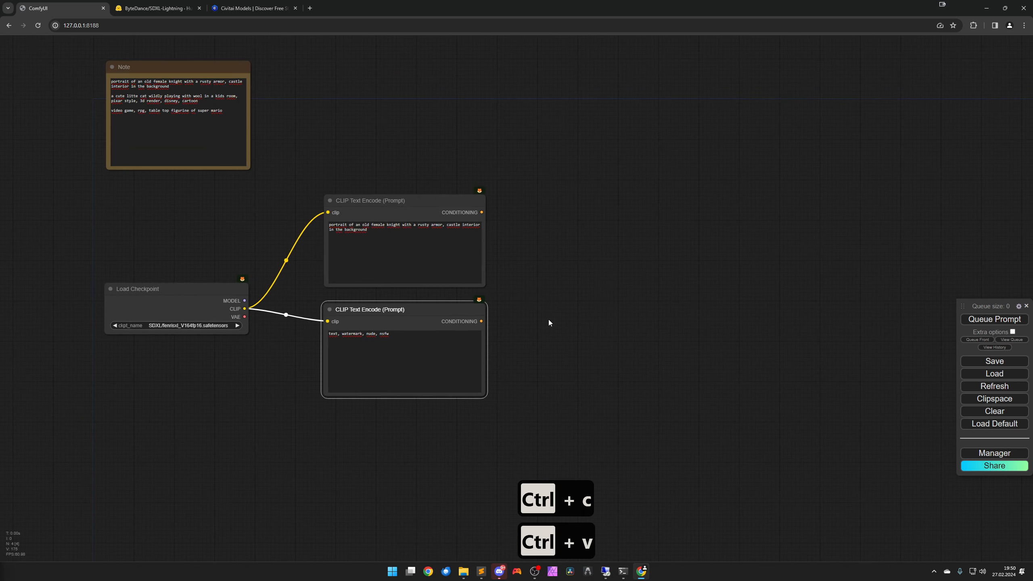
double_click(549, 320)
type("ksampler")
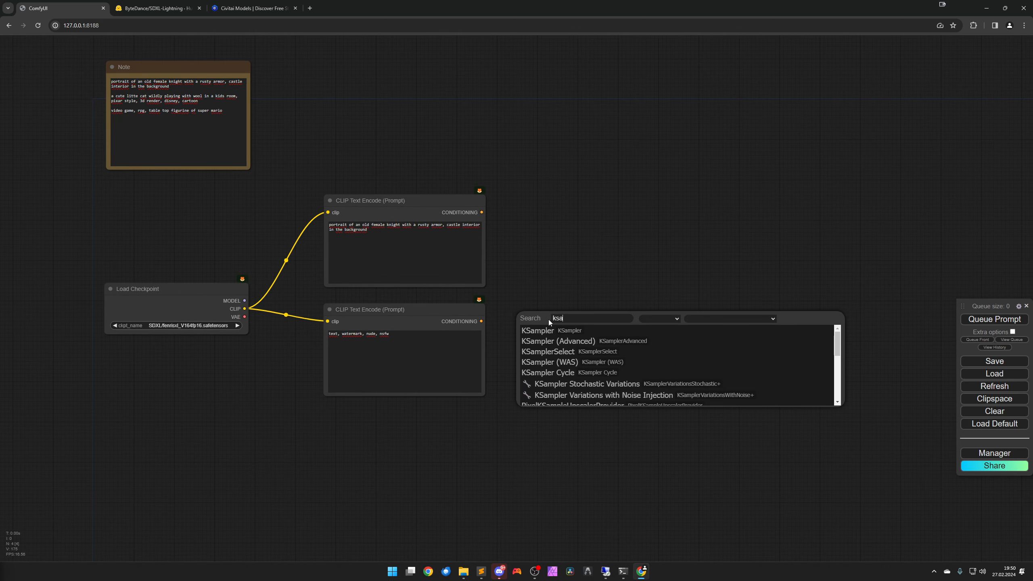
left_click(552, 332)
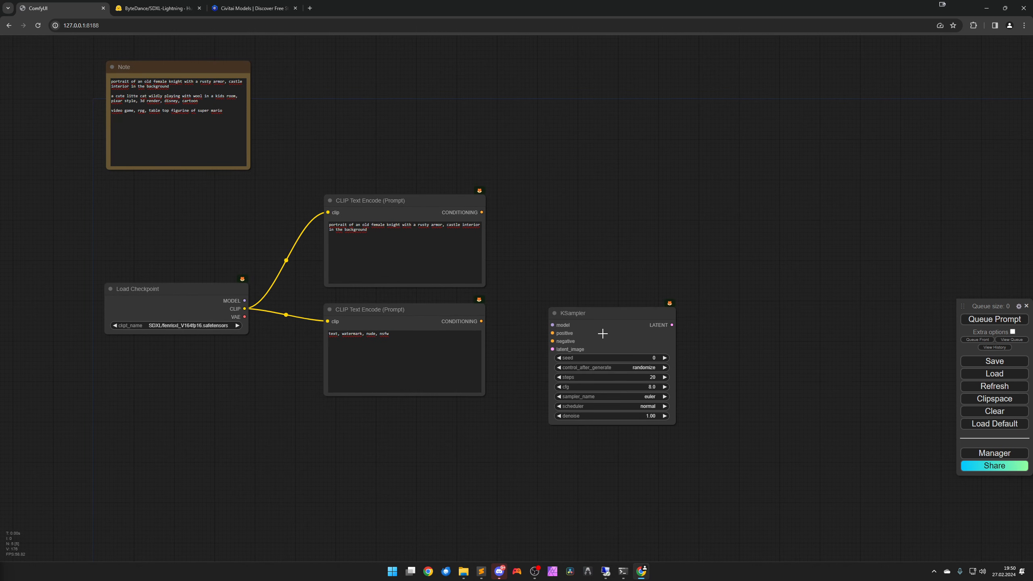
scroll(605, 334, "up", 3)
left_click_drag(604, 334, 601, 249)
- Set the KSampler's scheduler to sgm_uniform
scroll(650, 376, "up", 1)
scroll(649, 376, "up", 1)
left_click(644, 328)
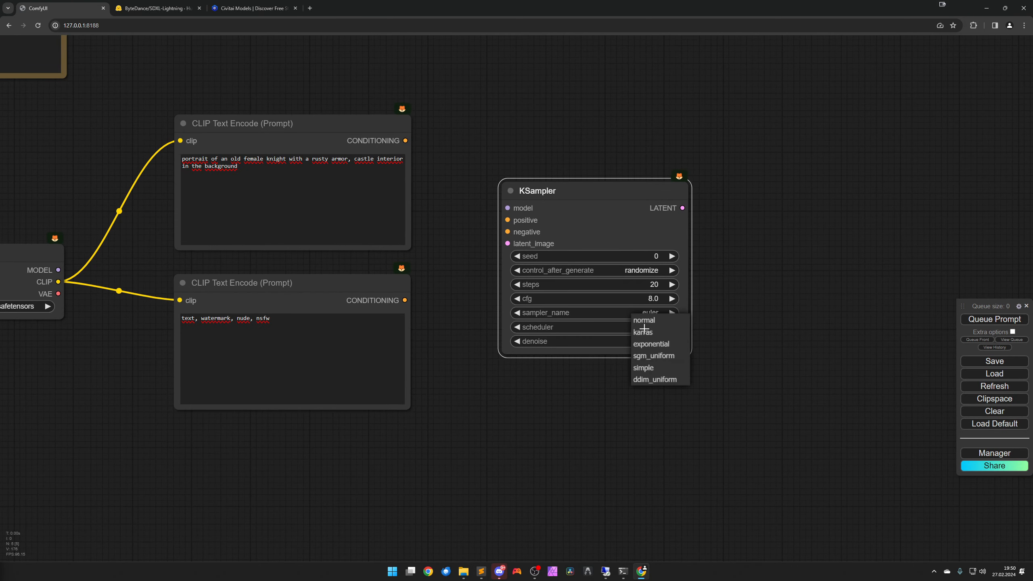
left_click(644, 356)
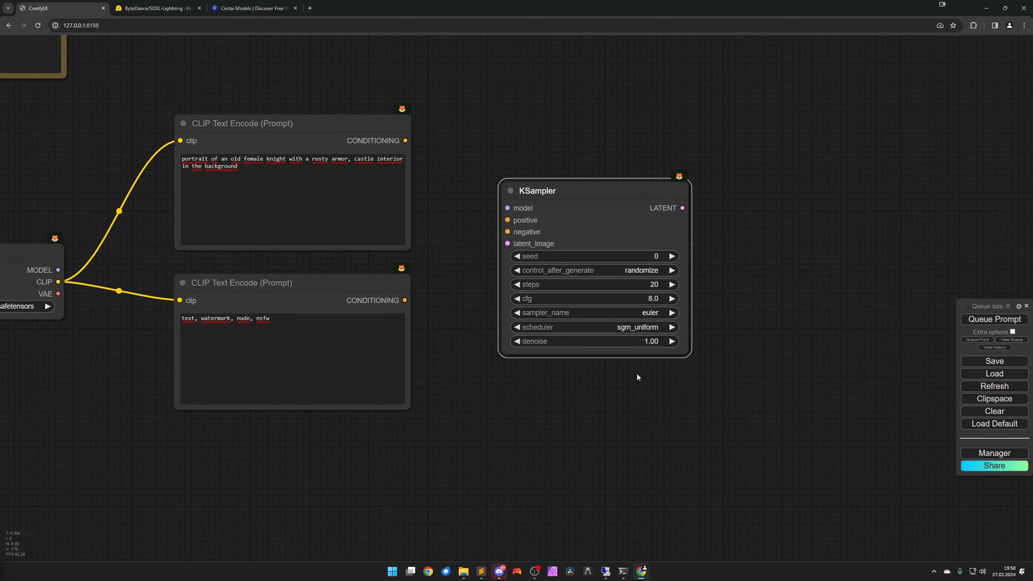
- Switch to the SDXL-Lightning page on Hugging Face and check the sampler and scheduler recommendation under ComfyUI Usage
left_click(158, 9)
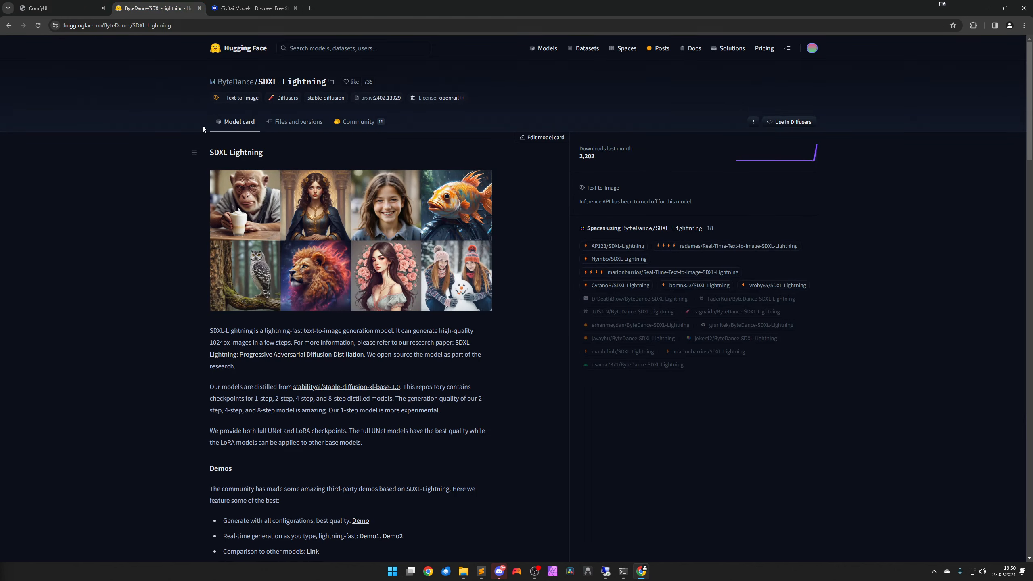
scroll(363, 412, "down", 10)
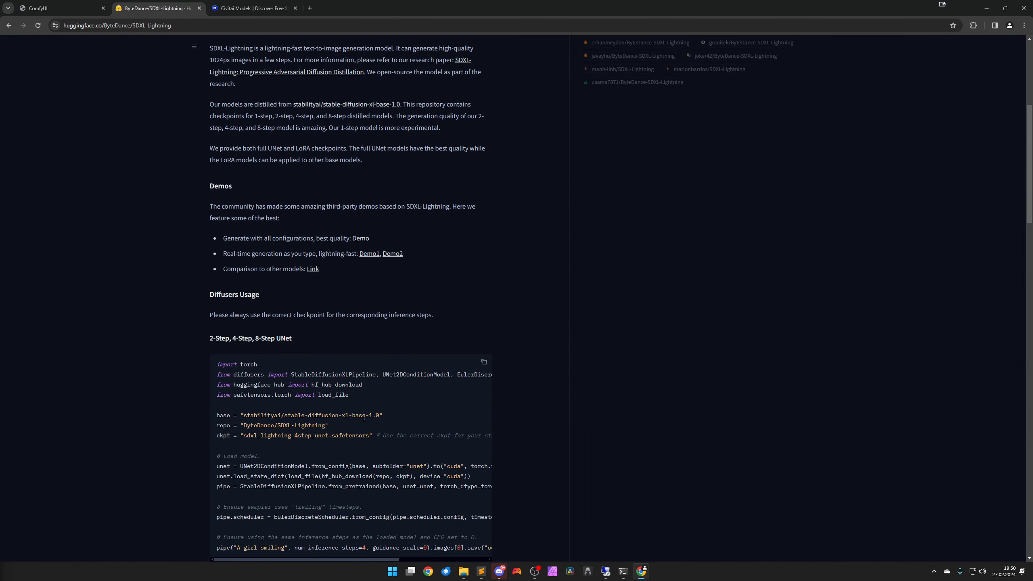
scroll(366, 422, "down", 6)
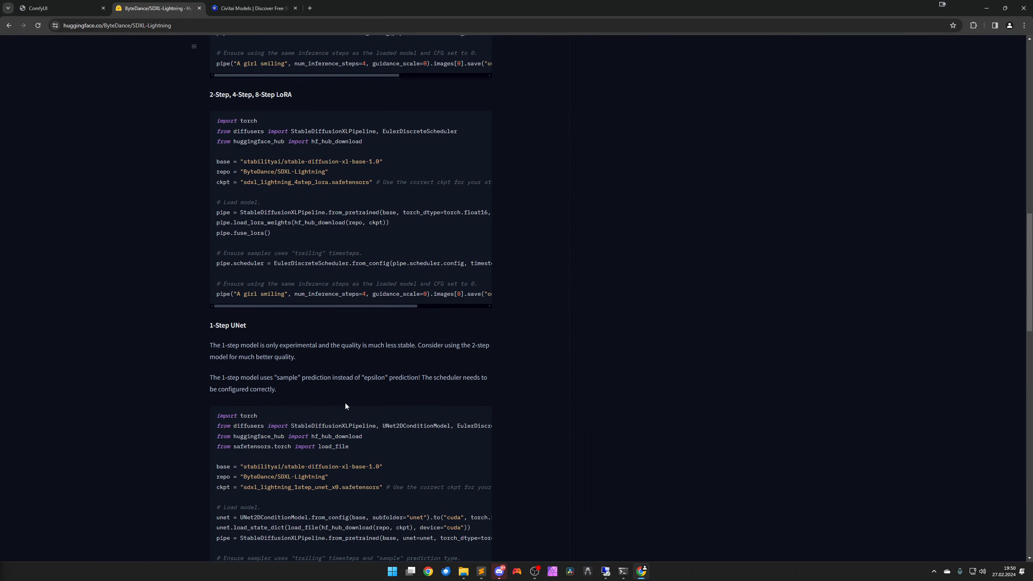
scroll(346, 404, "down", 5)
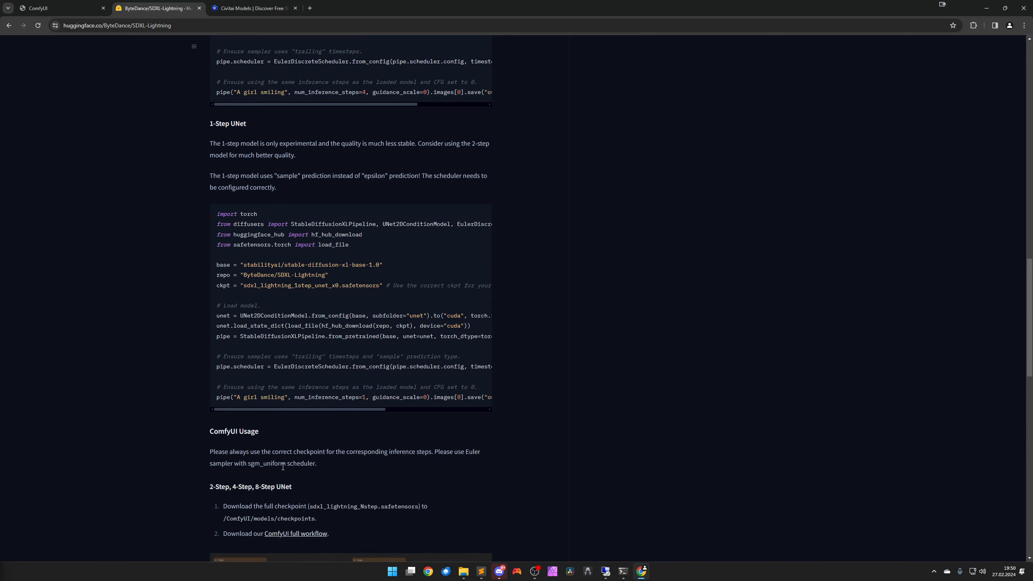
- Return to the ComfyUI workflow and wire both prompt conditionings and the checkpoint's model into the KSampler's positive, negative and model inputs
key("Home")
left_click(59, 11)
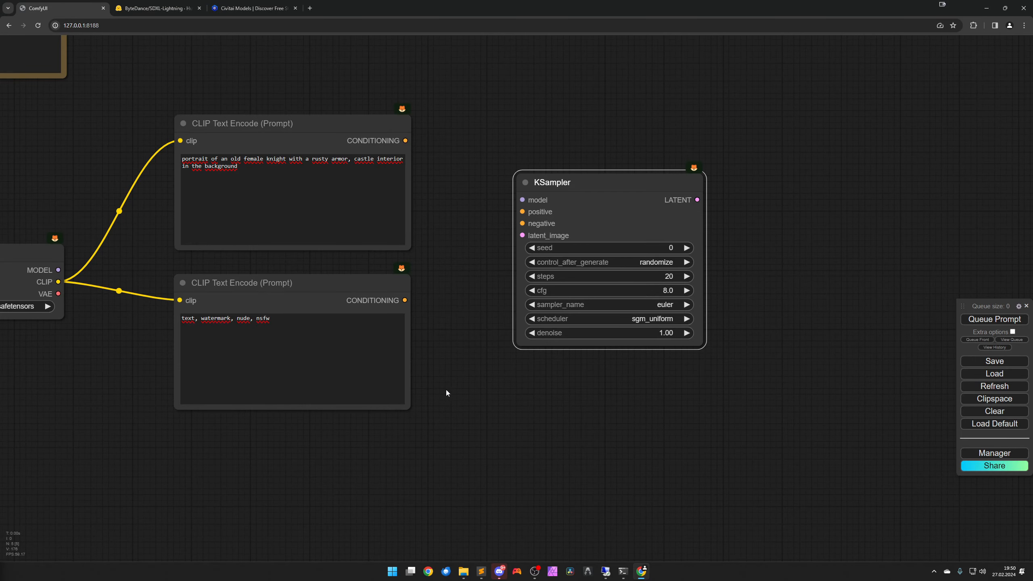
left_click_drag(597, 223, 613, 225)
left_click_drag(408, 141, 537, 213)
left_click_drag(405, 300, 537, 225)
scroll(498, 272, "down", 2)
left_click_drag(136, 266, 532, 212)
left_click_drag(605, 213, 608, 214)
- Add a CR SDXL Aspect Ratio node below the negative prompt and connect its empty_latent output to the KSampler's latent_image input
right_click(364, 435)
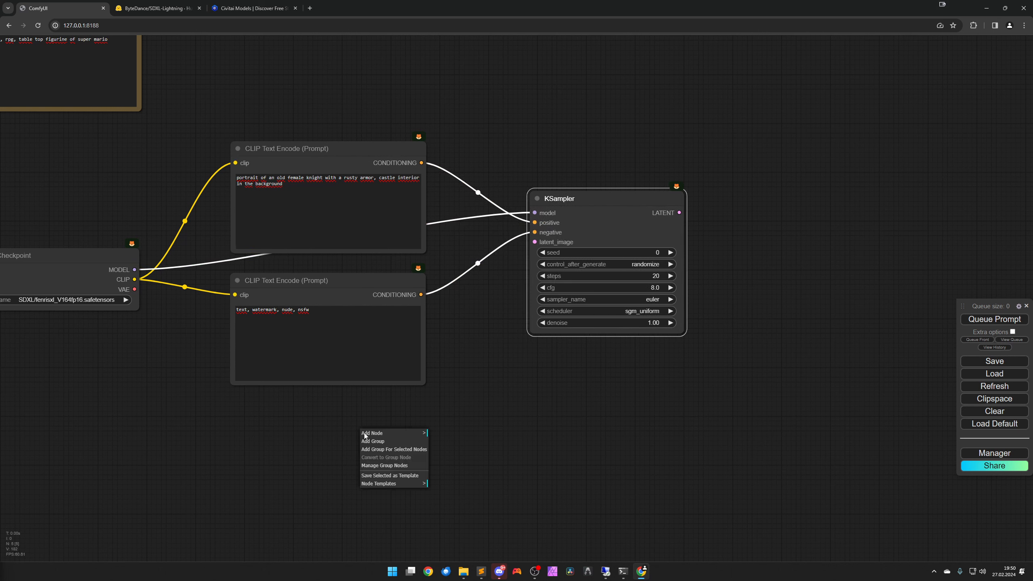
left_click(372, 433)
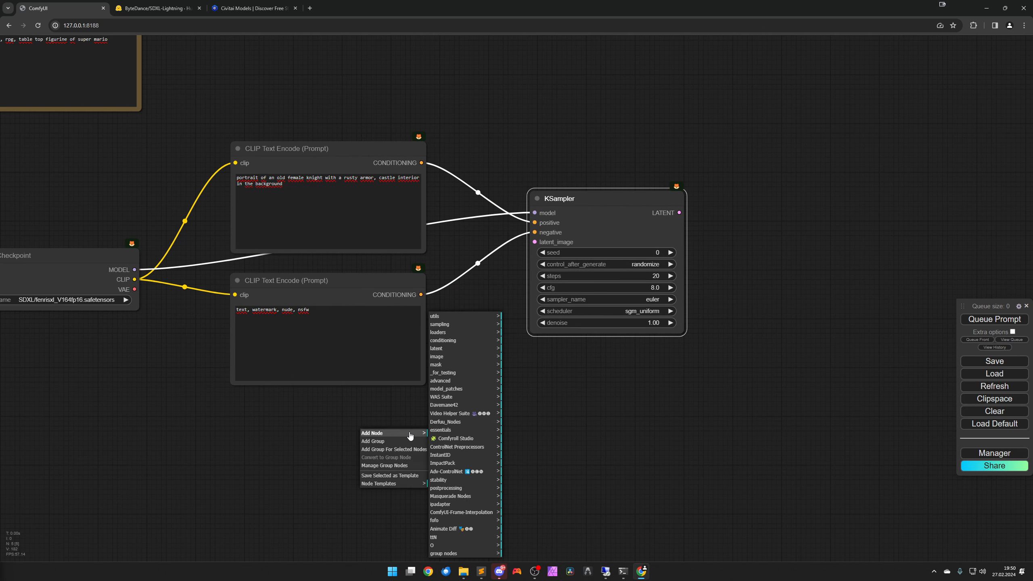
left_click(448, 438)
left_click(520, 434)
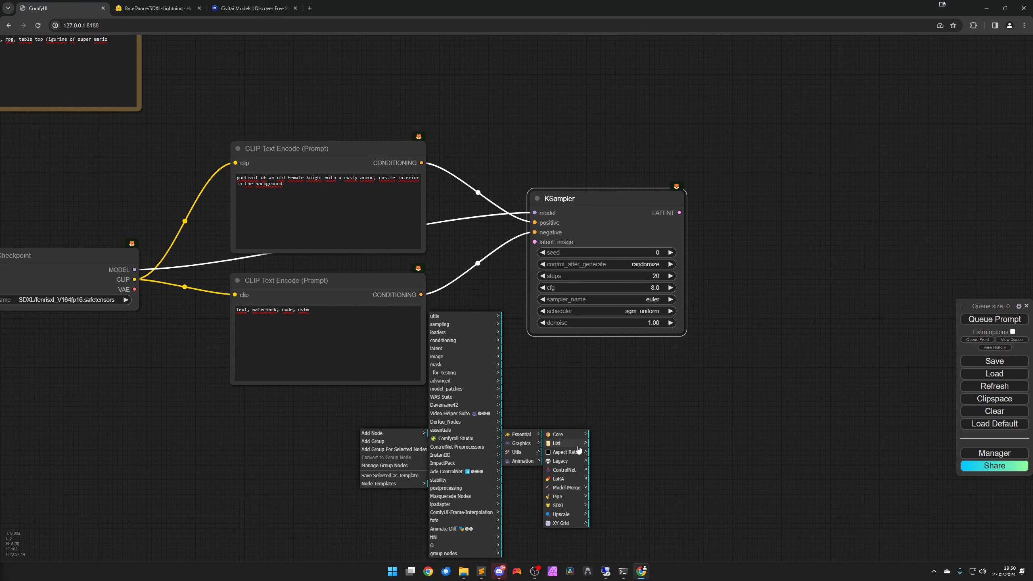
left_click(566, 452)
left_click(622, 443)
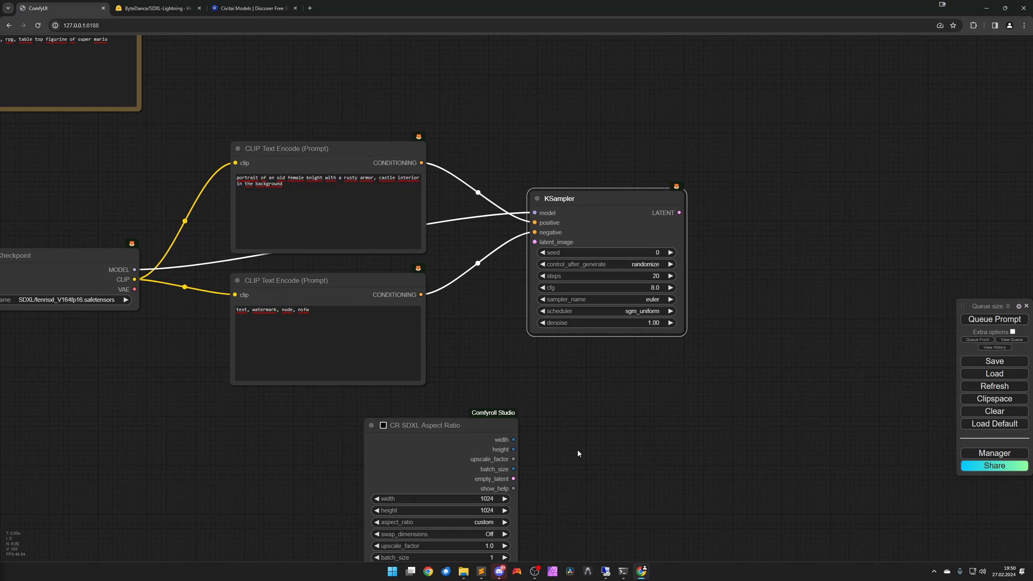
left_click_drag(476, 447, 375, 431)
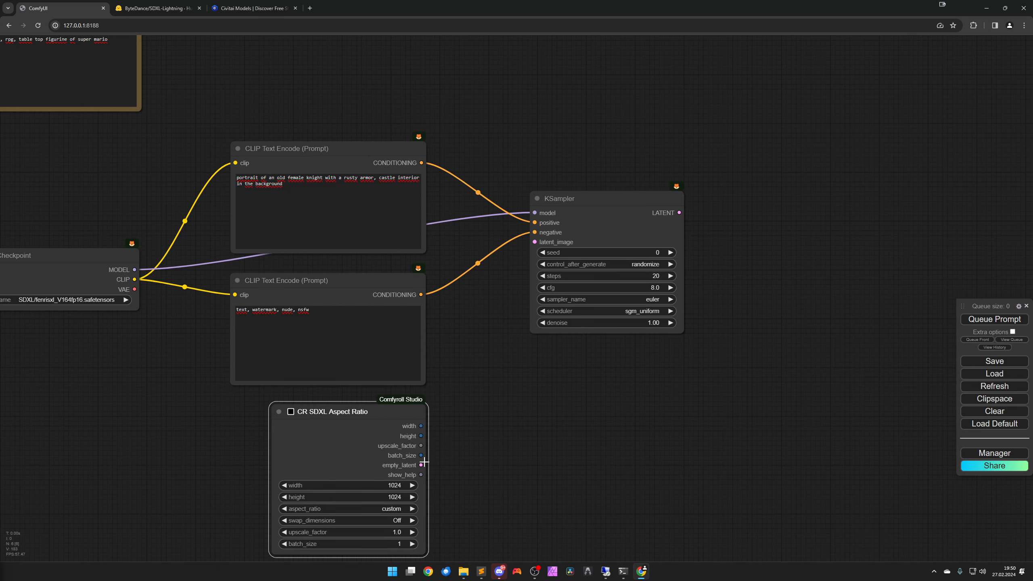
left_click_drag(422, 465, 535, 241)
- Set the CR SDXL Aspect Ratio node's aspect_ratio to 3:4 portrait 896x1152
left_click_drag(504, 452, 520, 338)
scroll(501, 374, "up", 3)
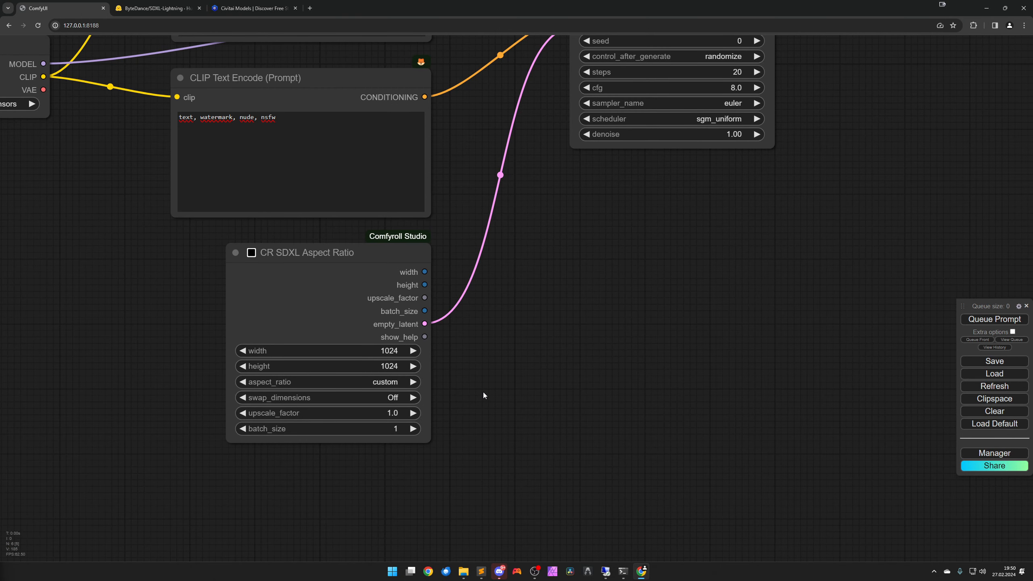
left_click(396, 382)
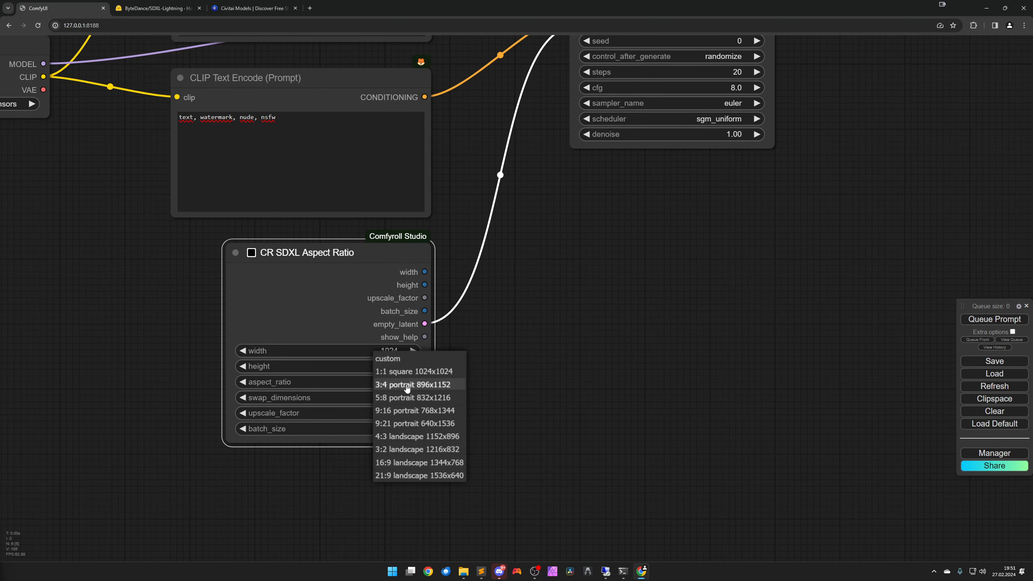
left_click(406, 385)
scroll(578, 296, "down", 3)
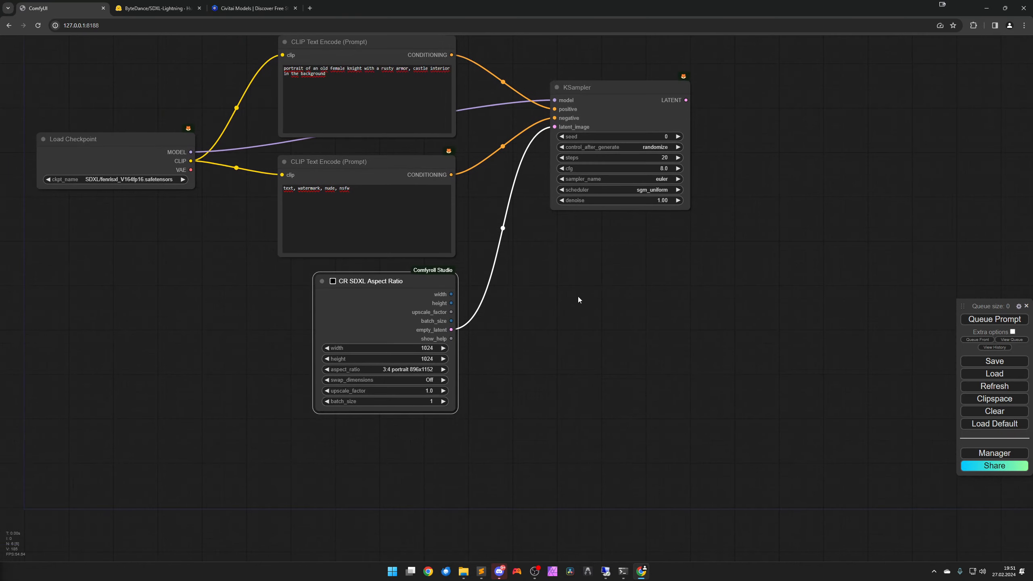
- Add a VAE Decode node fed by the KSampler's latent output and connect the checkpoint's VAE to it
left_click_drag(578, 297, 520, 372)
left_click_drag(618, 183, 679, 176)
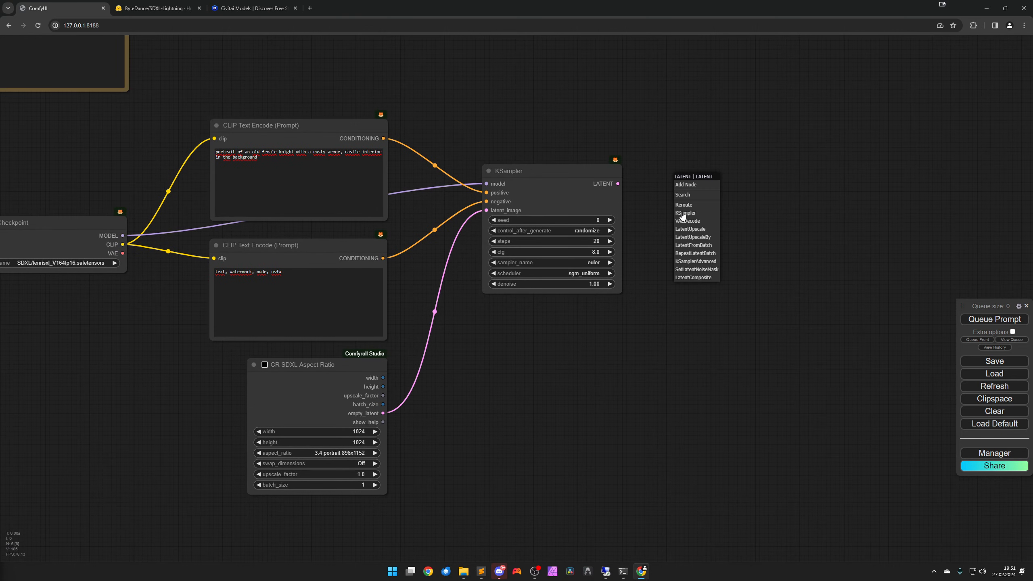
left_click(691, 225)
left_click_drag(723, 180, 723, 186)
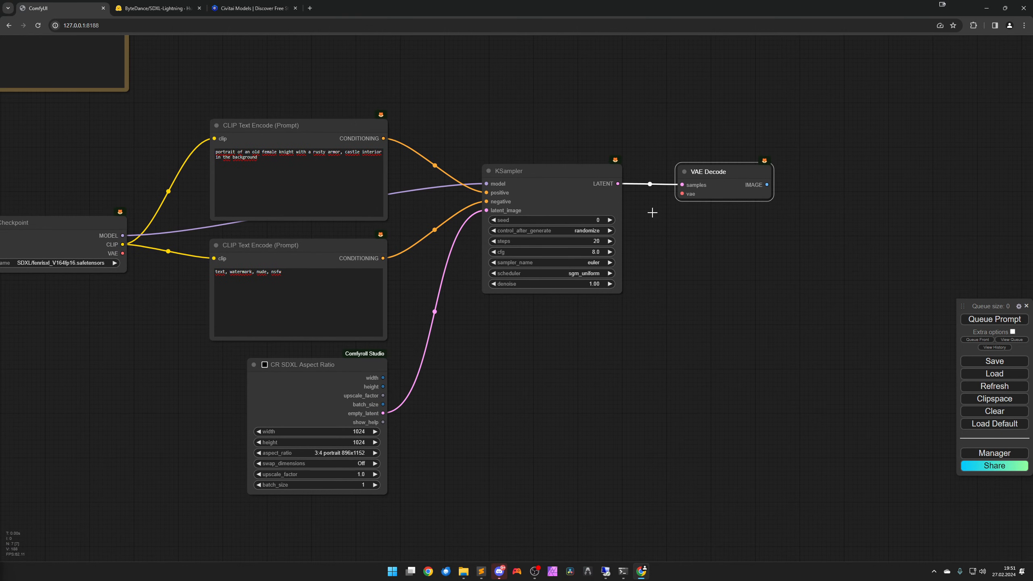
left_click_drag(122, 253, 822, 175)
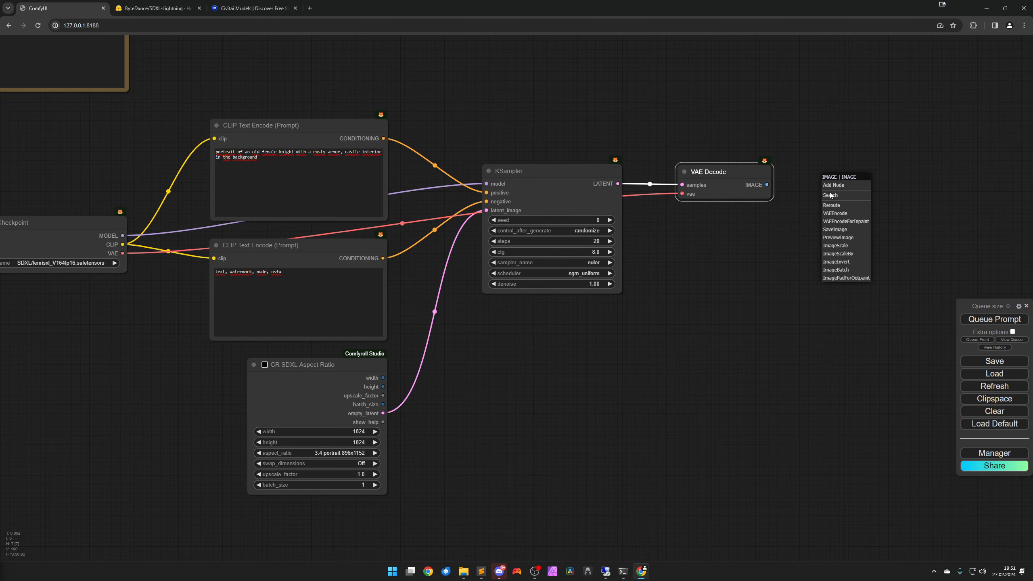
- Add a Save Image node fed by the VAE Decode's image output and set its filename_prefix to "Lightning"
left_click(836, 230)
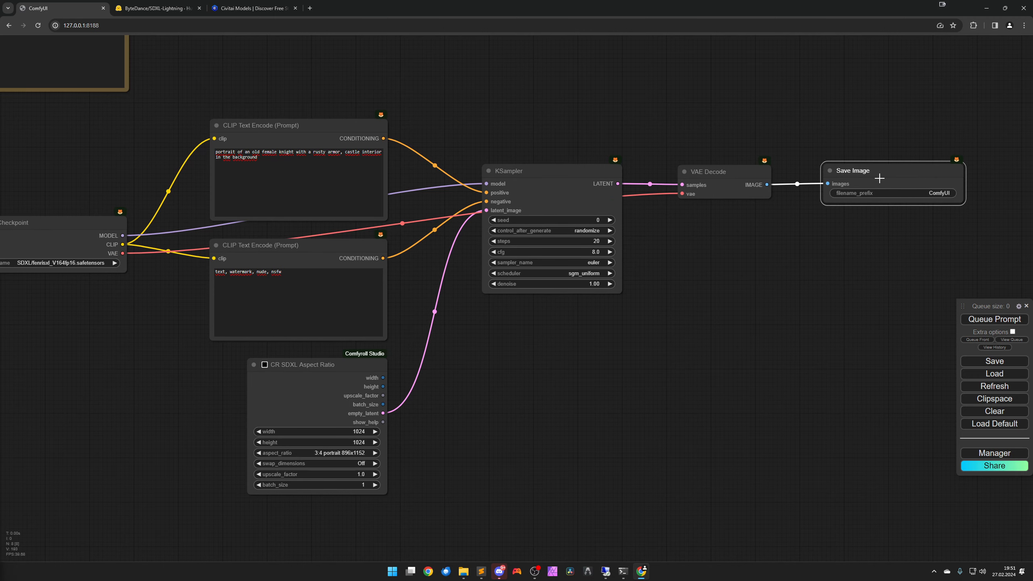
left_click_drag(879, 181, 879, 178)
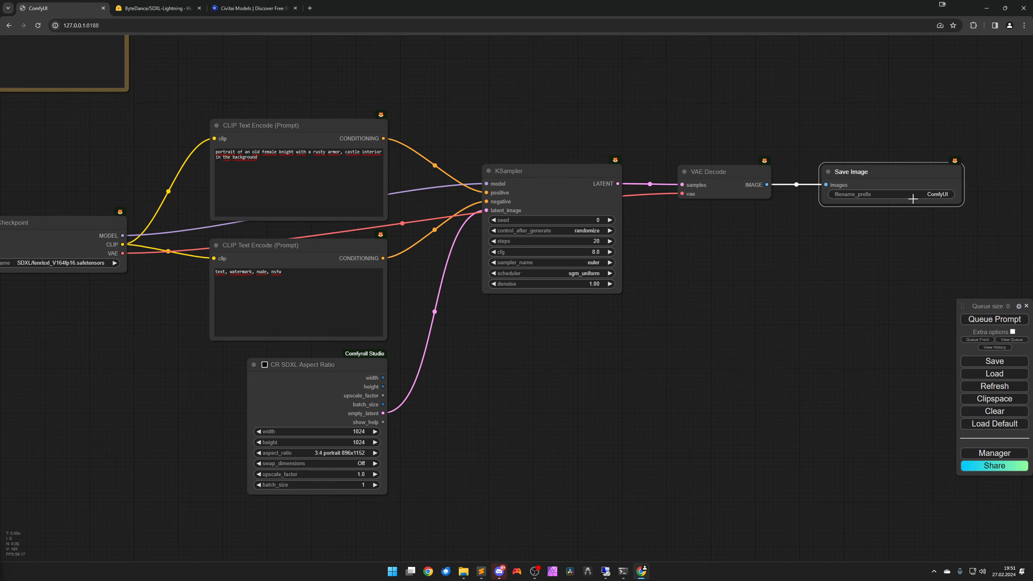
left_click(907, 194)
type("Lig")
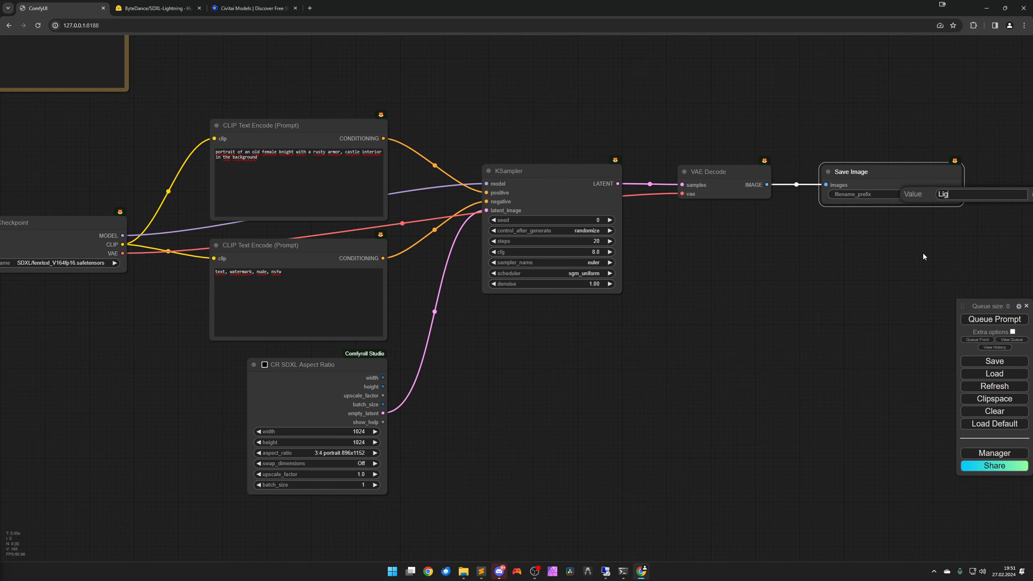
type("htning")
key("Return")
- Queue the finished basic workflow to generate an image without the LoRA
scroll(770, 301, "down", 2)
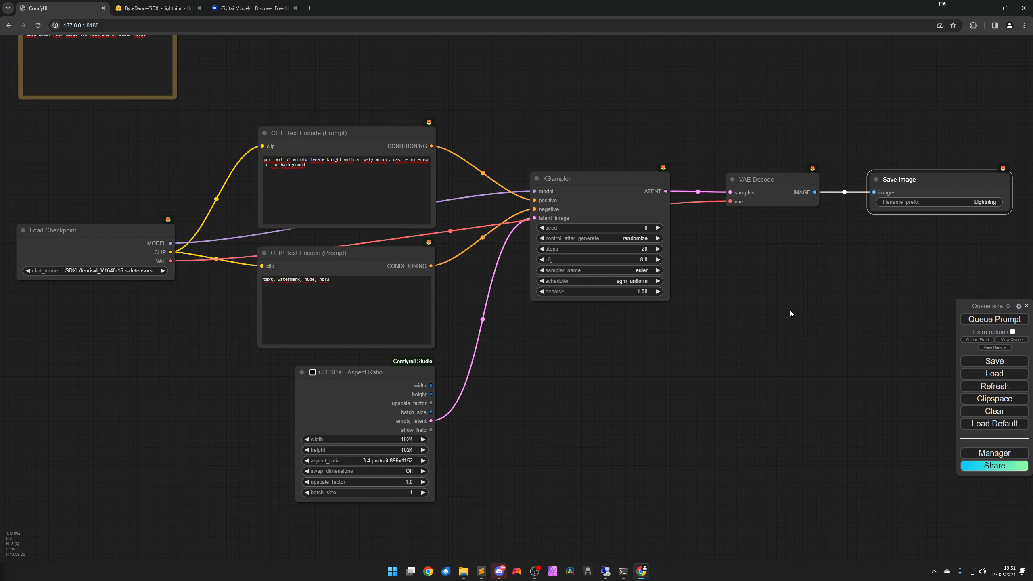
scroll(692, 356, "down", 1)
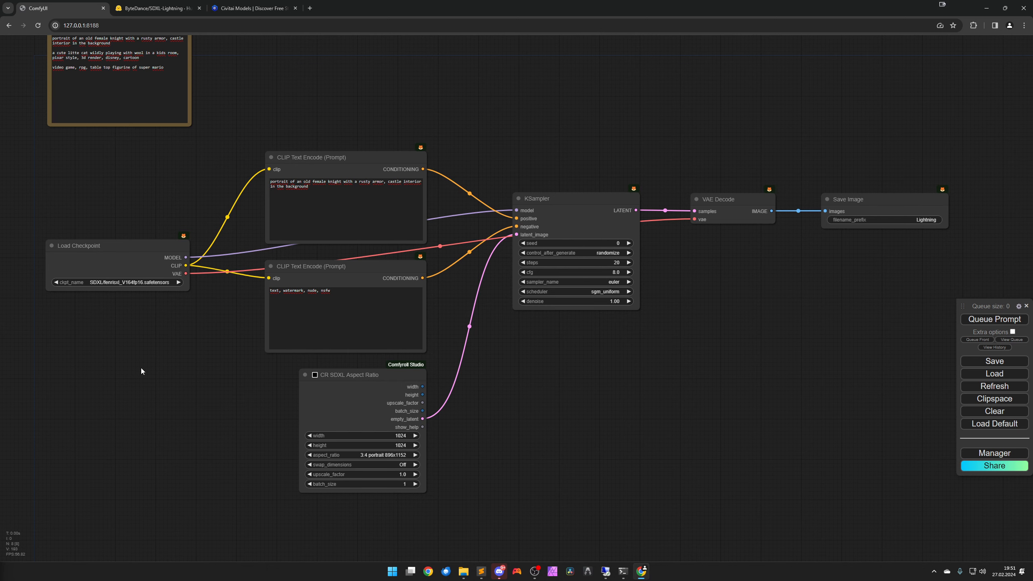
left_click_drag(142, 369, 276, 365)
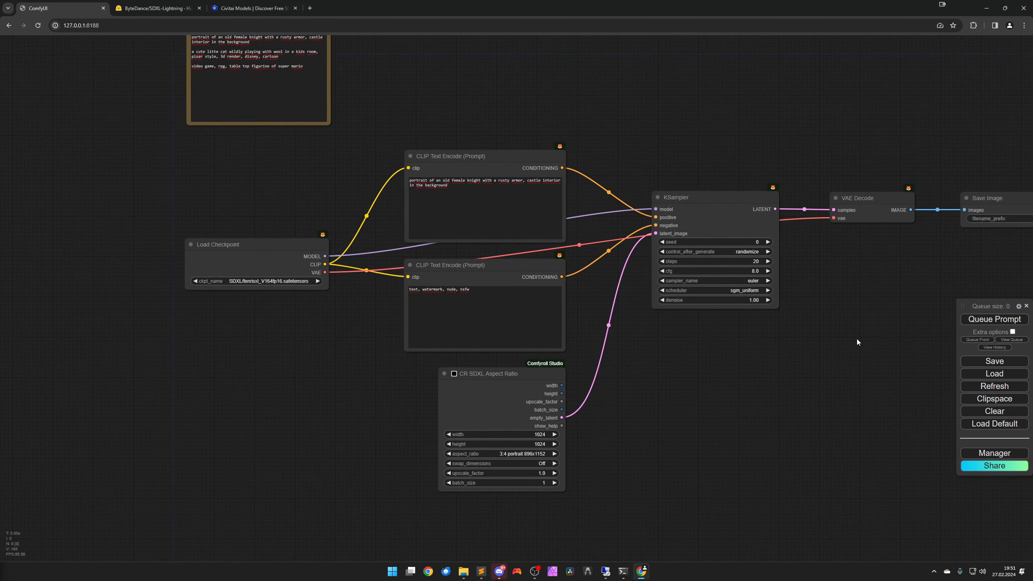
key("ctrl+Return")
- Move the Load Checkpoint node farther from the prompt nodes and add a LoraLoaderModelOnly node in the space below and between them
scroll(639, 349, "down", 1)
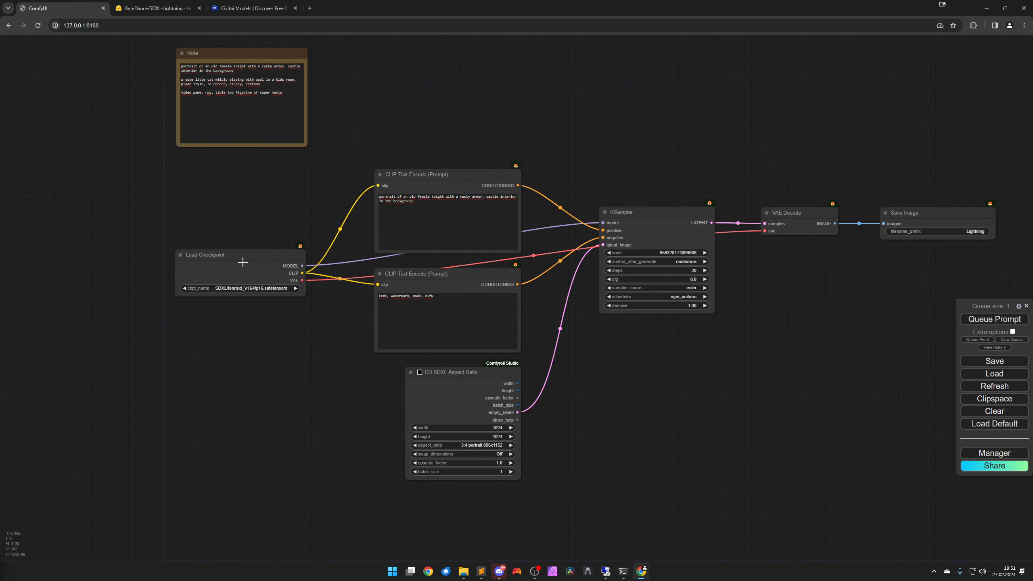
left_click_drag(242, 262, 129, 259)
double_click(211, 351)
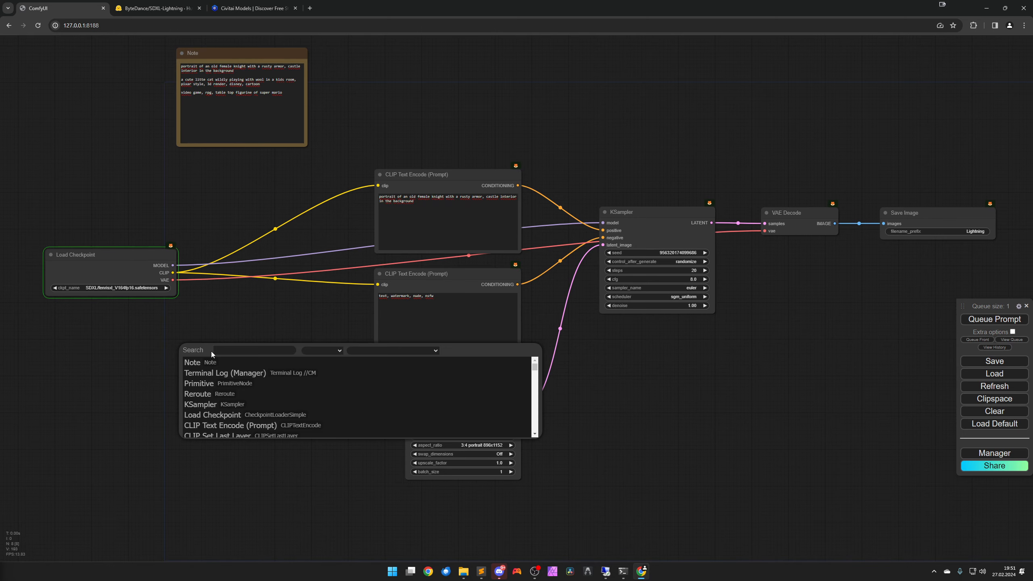
type("lora")
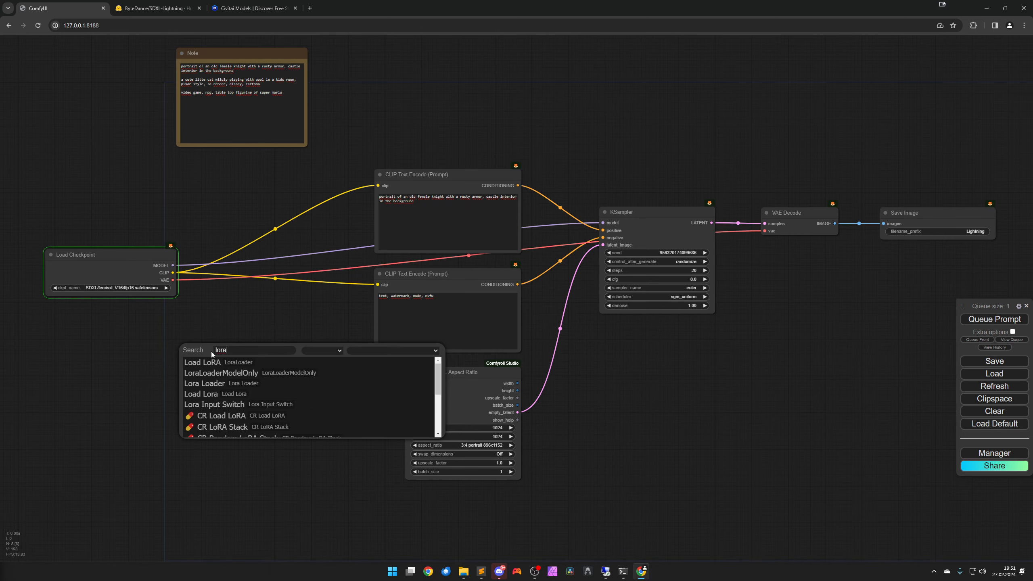
left_click(217, 374)
left_click(258, 357)
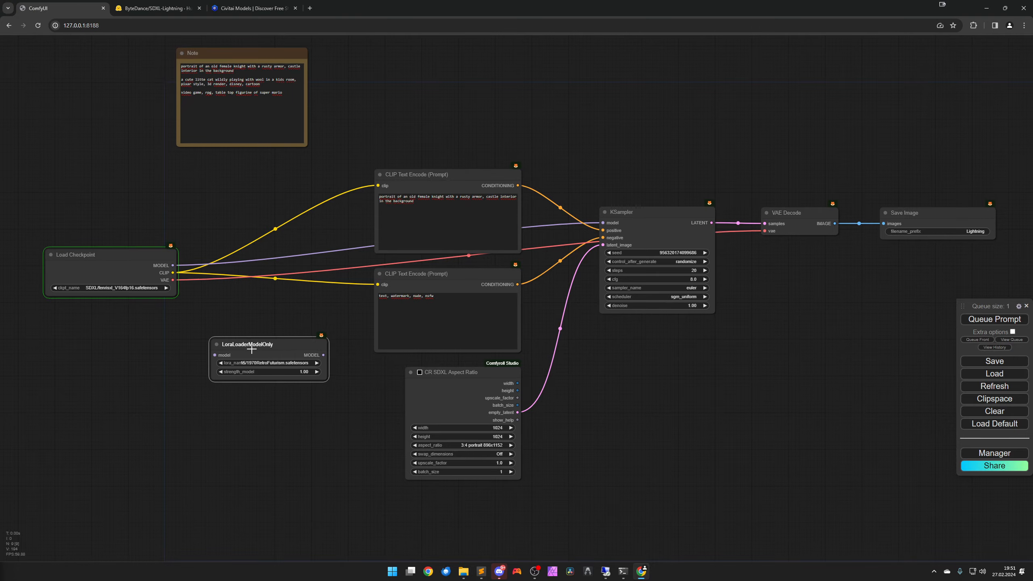
scroll(260, 367, "up", 5)
left_click_drag(250, 310, 216, 306)
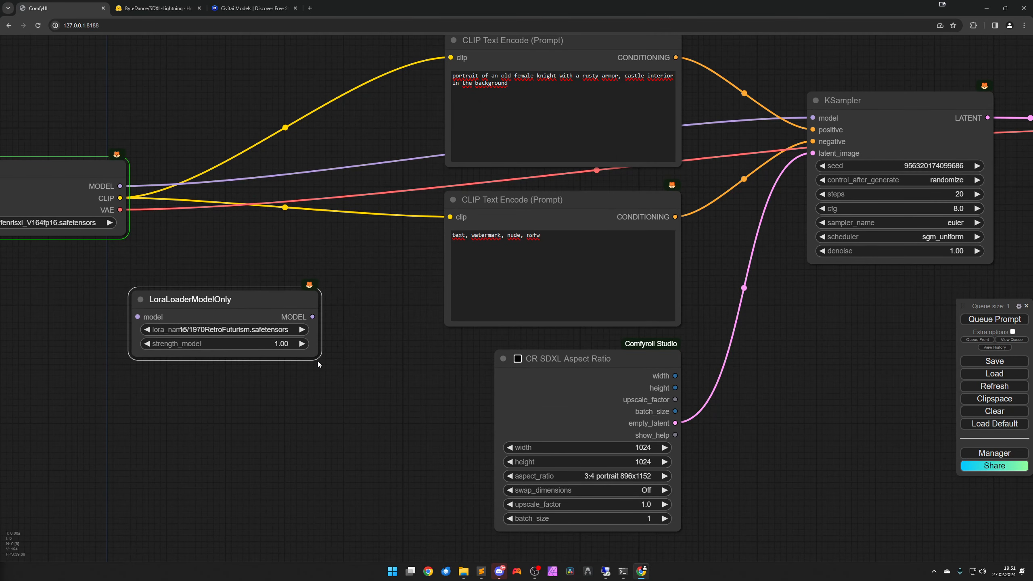
- Filter the loader's list of LoRA files by "ligh" and by "sdxl", clearing the filter each time
left_click(287, 330)
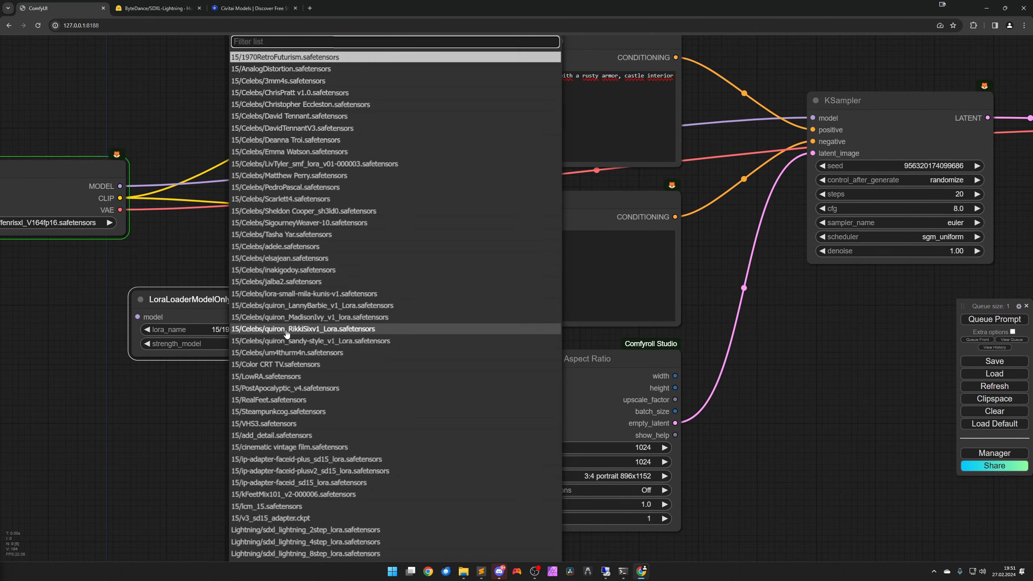
type("ligh")
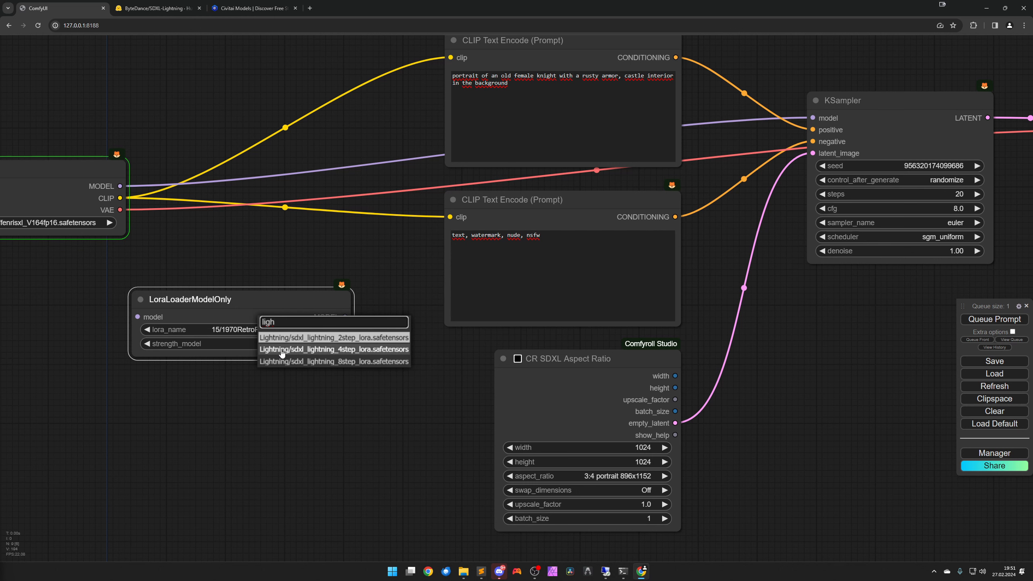
key("BackSpace")
key("BackSpace")
key("BackSpace")
key("BackSpace")
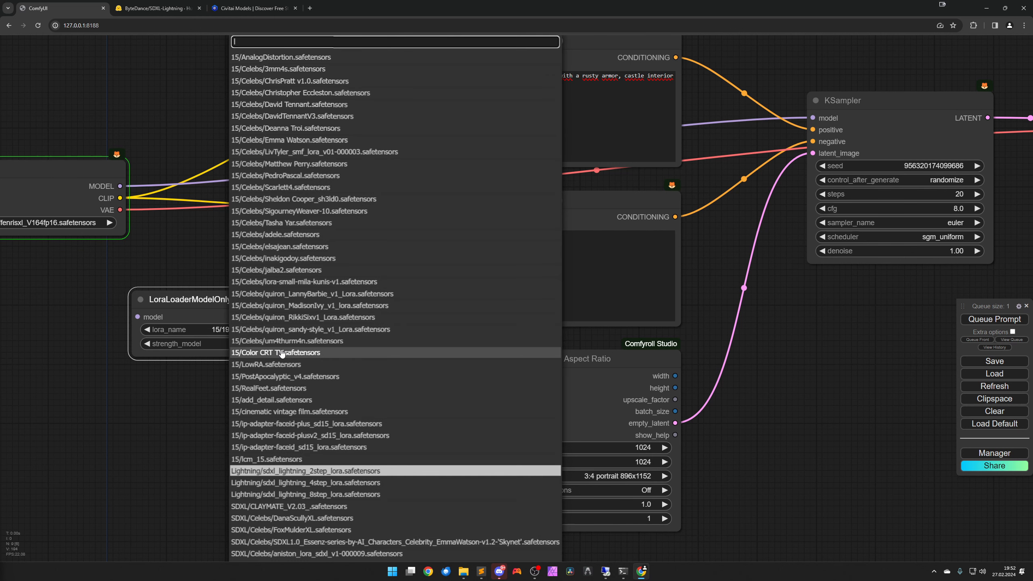
type("sdxl")
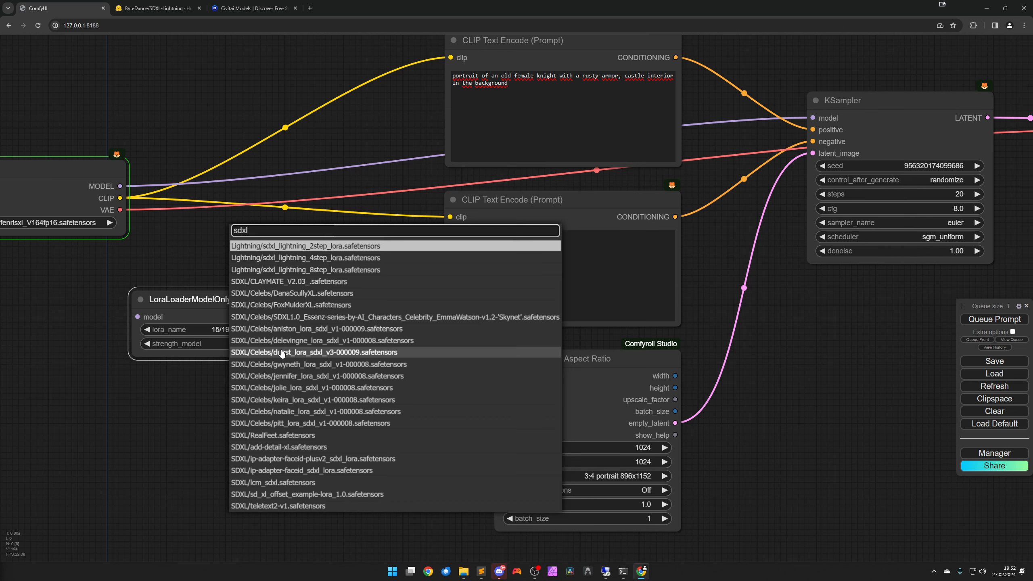
key("BackSpace")
key("BackSpace")
key("BackSpace")
key("BackSpace")
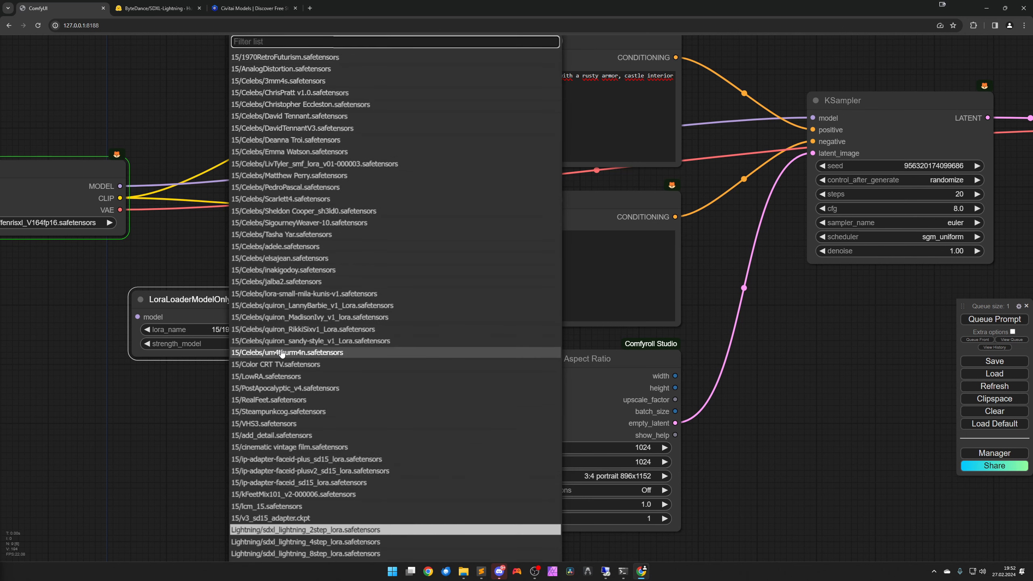
- Filter the LoRA list by "light", choose Lightning/sdxl_lightning_8step_lora.safetensors, and adjust the loader node's size and position
type("light")
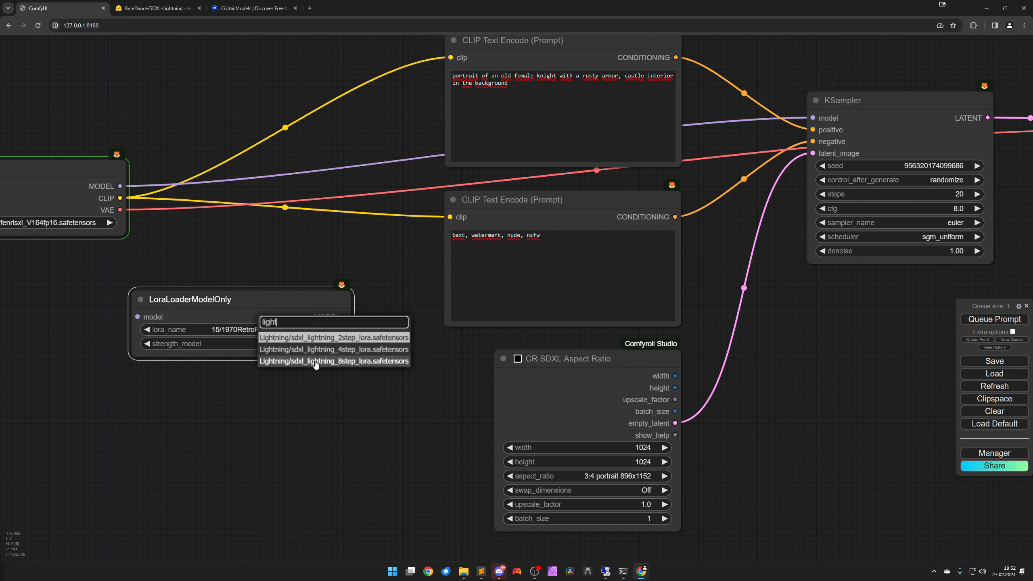
left_click(316, 360)
scroll(309, 396, "down", 2)
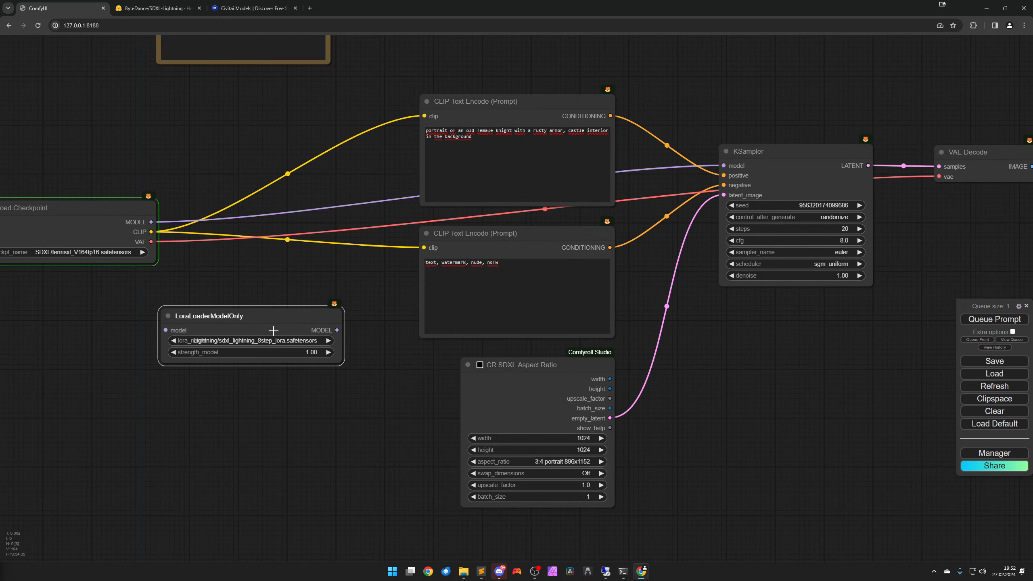
left_click_drag(349, 362, 344, 362)
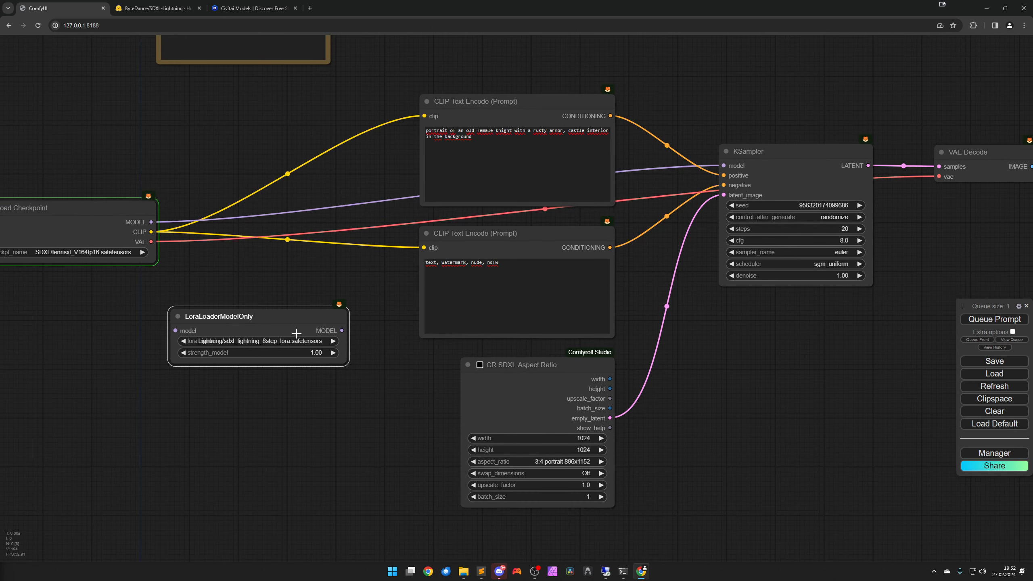
- Route the checkpoint's model through the LoraLoaderModelOnly node into the KSampler, and move the loader closer to the prompt nodes
left_click_drag(158, 222, 176, 331)
left_click_drag(342, 331, 723, 165)
left_click_drag(286, 333, 321, 306)
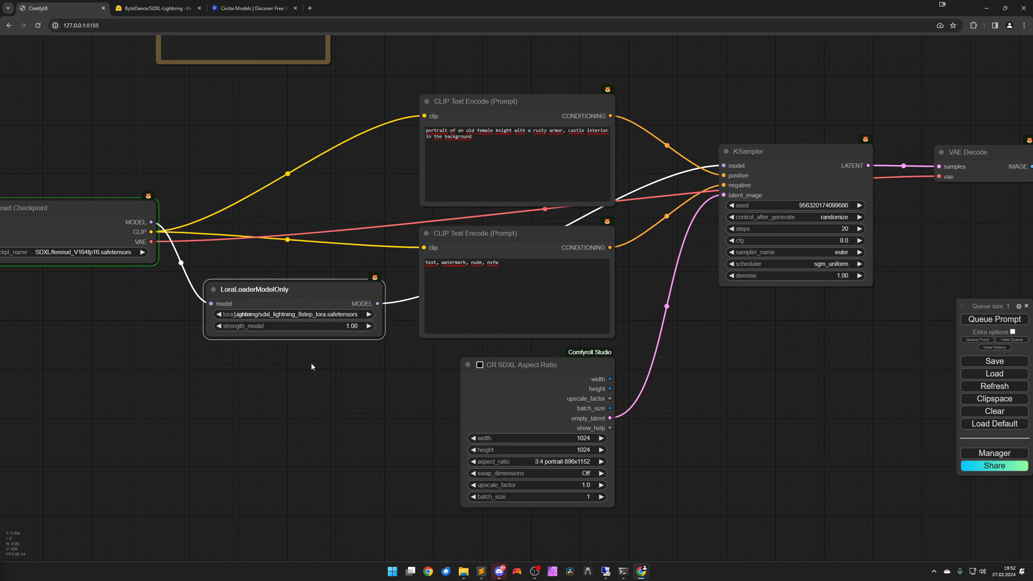
- Set the KSampler's steps to 8
left_click_drag(711, 335, 442, 369)
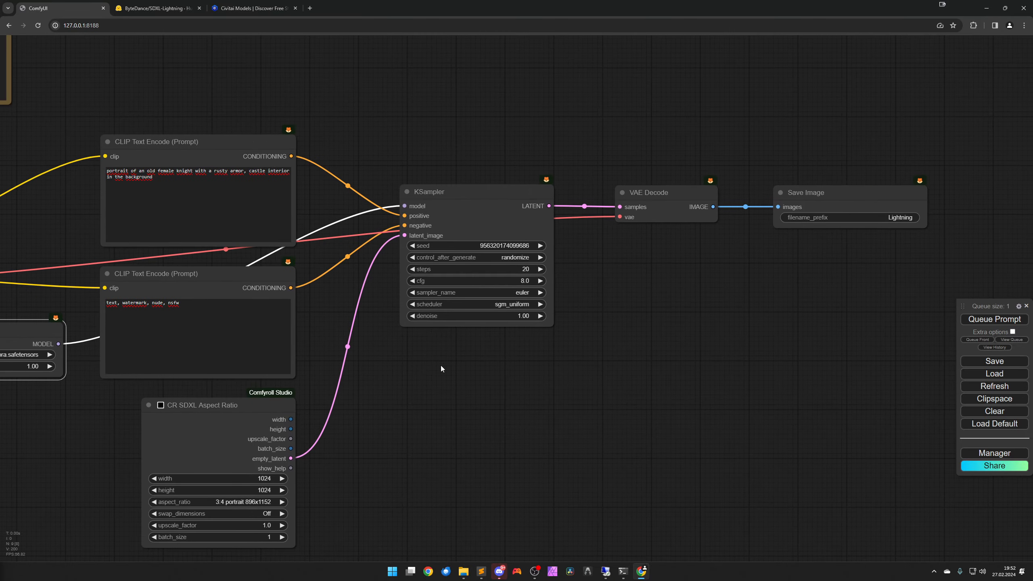
scroll(589, 343, "up", 8)
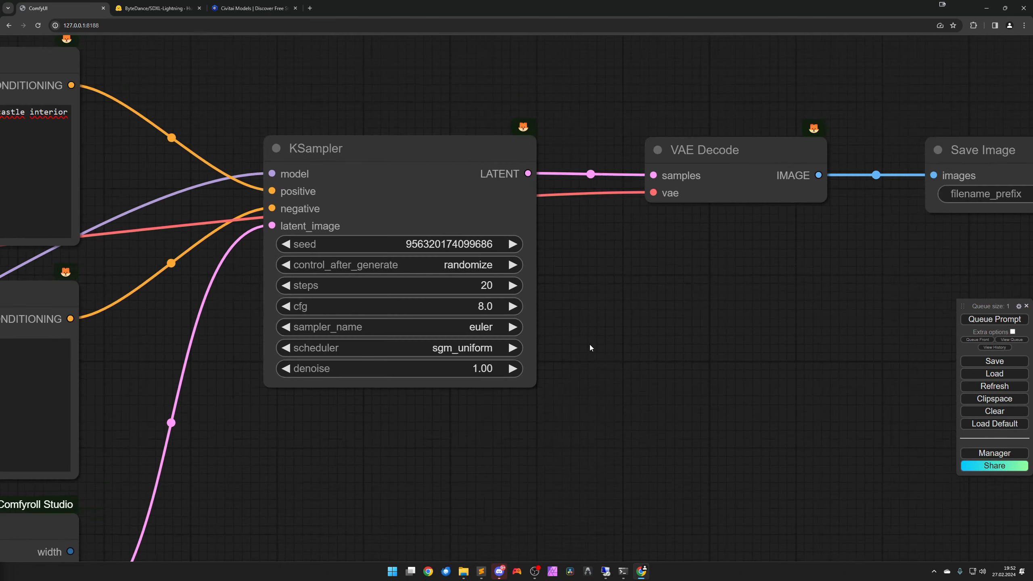
scroll(693, 341, "up", 1)
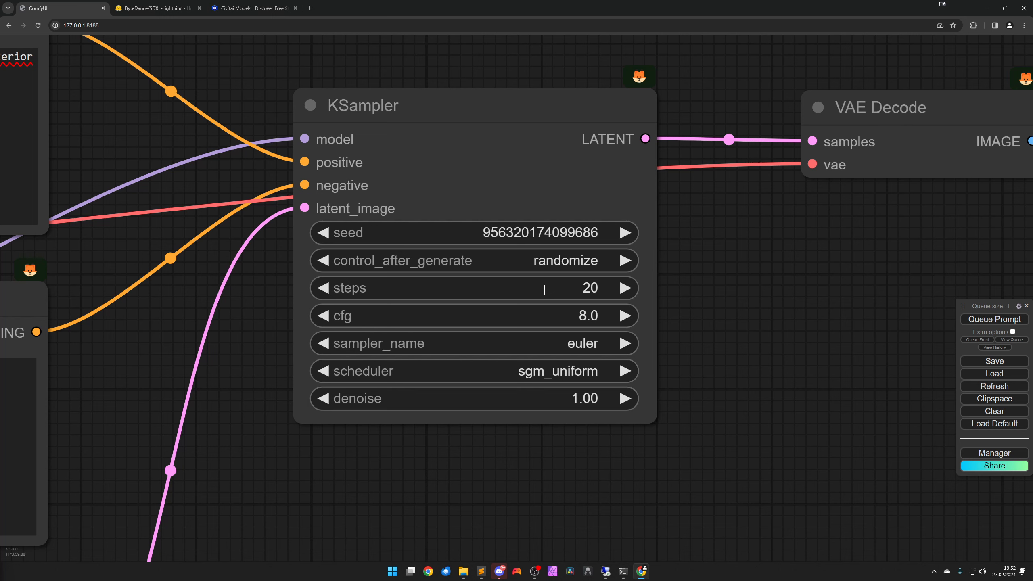
left_click(545, 290)
type("8")
key("Return")
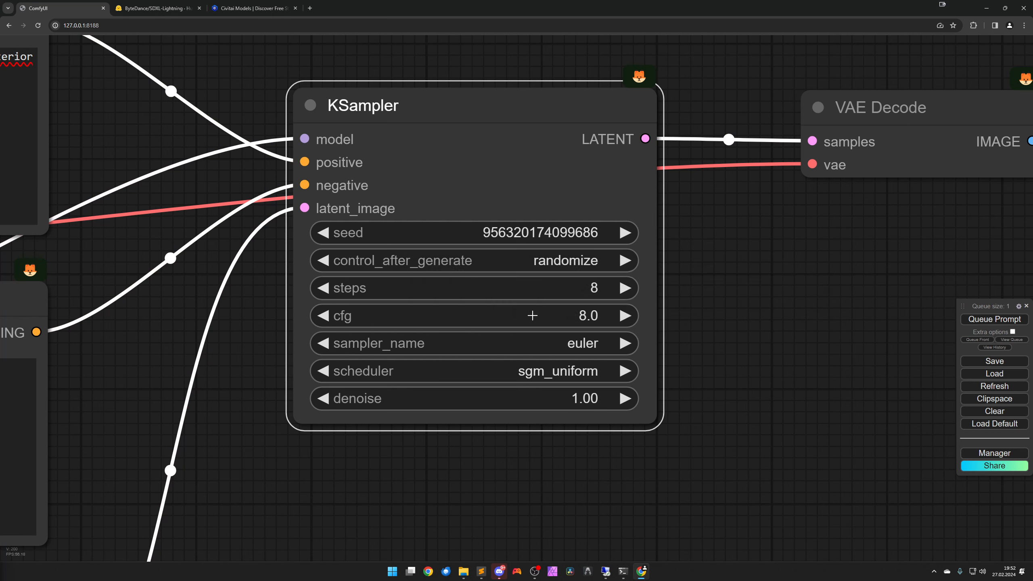
- Reduce the KSampler's cfg to 1.1
left_click_drag(532, 315, 504, 313)
left_click(322, 314)
left_click(322, 314)
left_click_drag(509, 175, 511, 183)
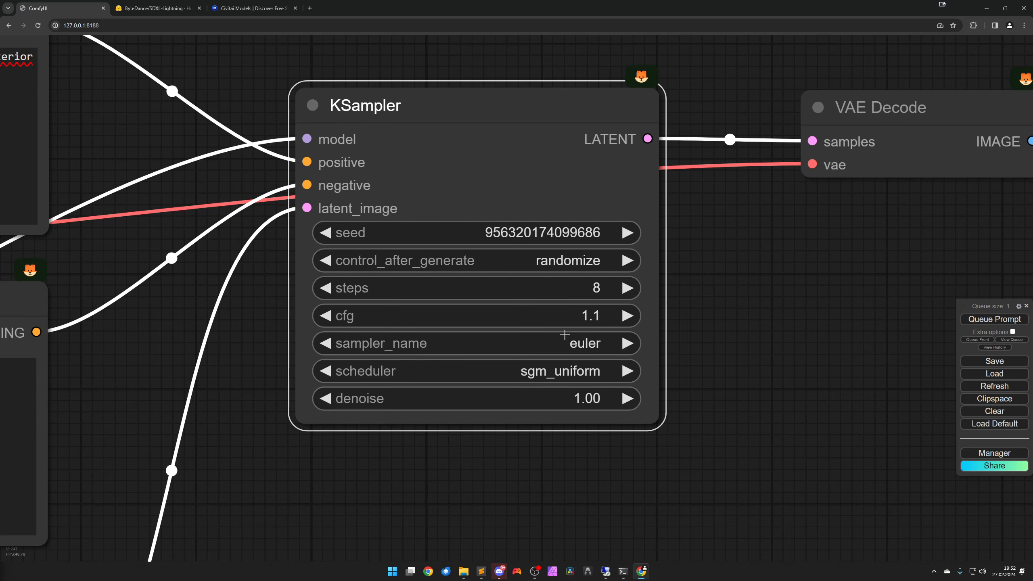
- Generate an image from the knight prompt and view the saved result at full size, then return to the workflow
scroll(700, 367, "down", 4)
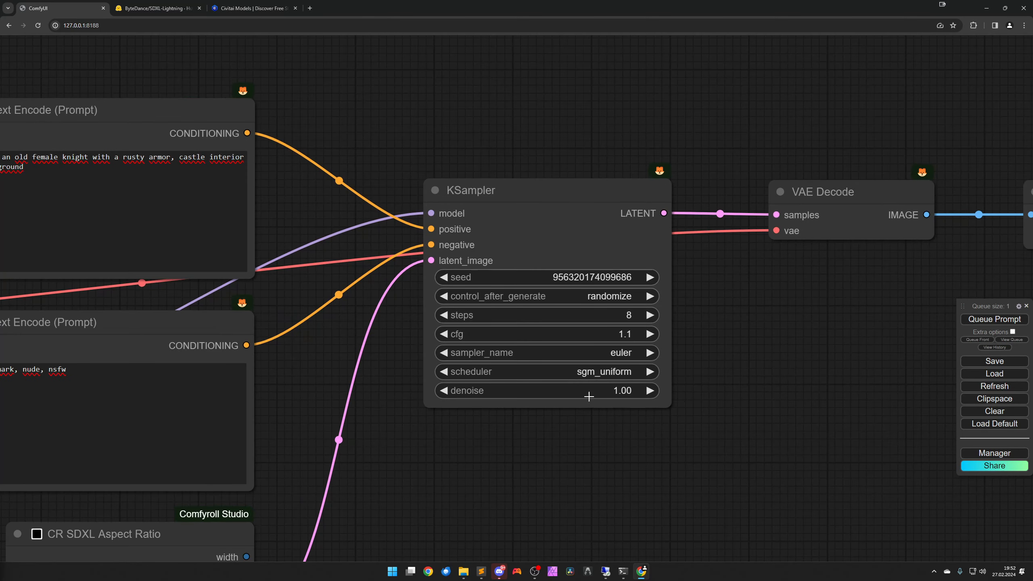
scroll(560, 431, "down", 5)
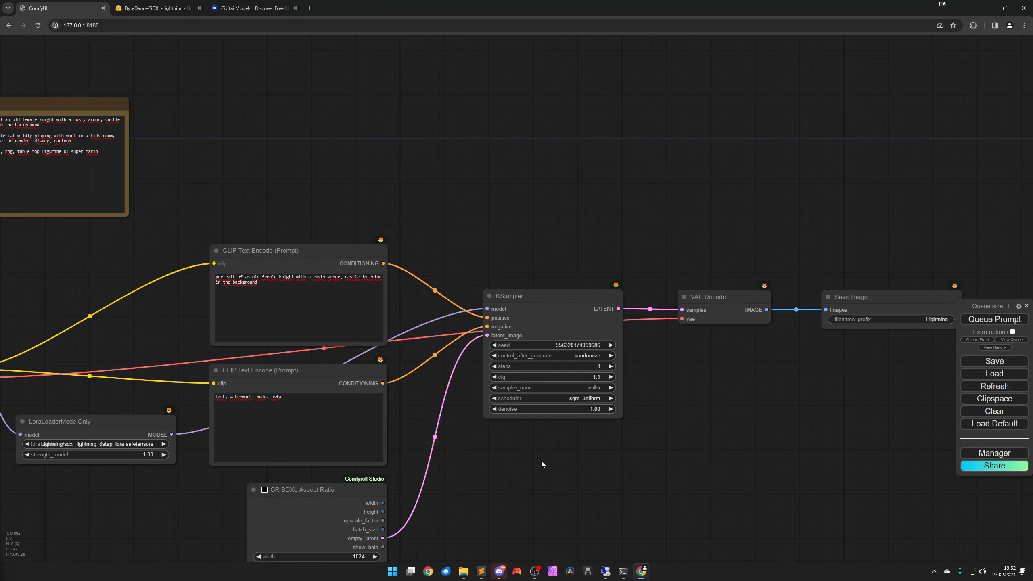
left_click_drag(537, 479, 575, 418)
scroll(582, 419, "down", 1)
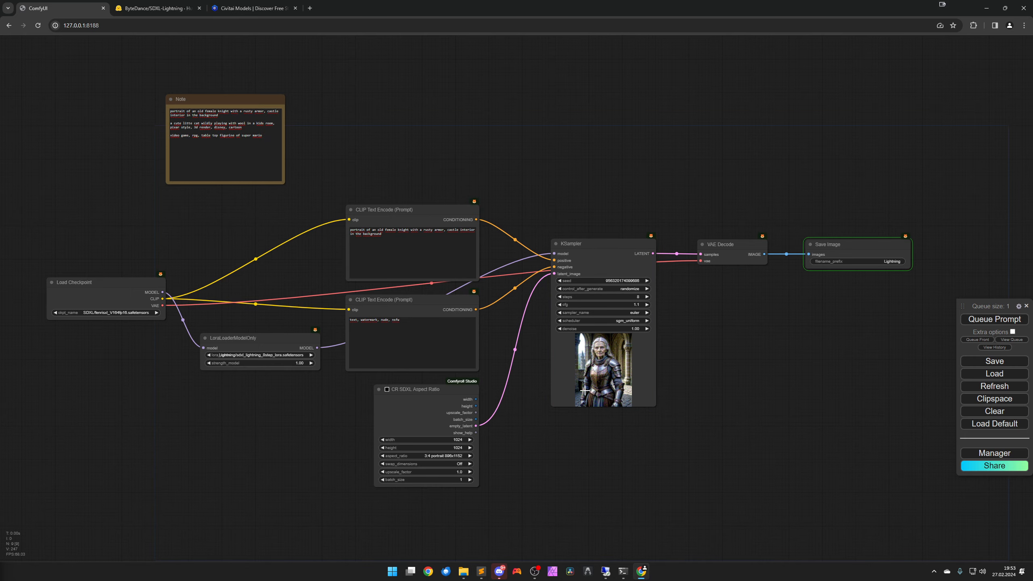
left_click_drag(699, 371, 712, 371)
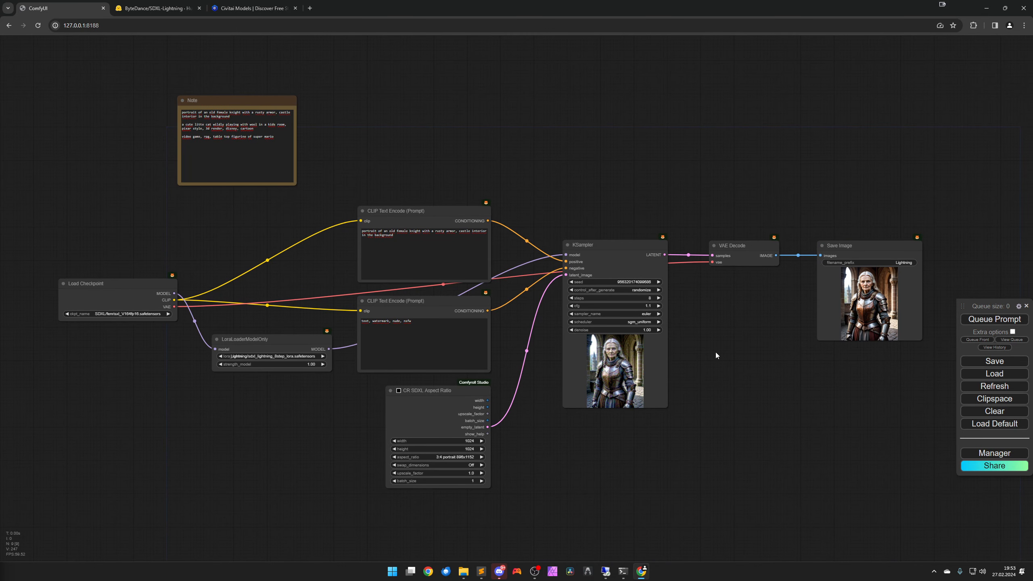
right_click(856, 295)
left_click(867, 301)
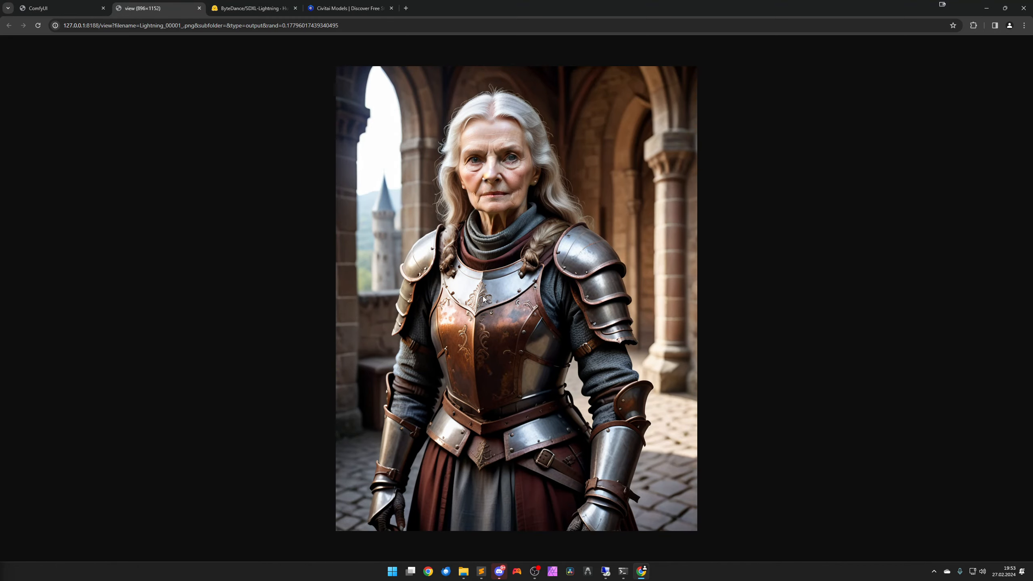
key("ctrl+w")
- Set the KSampler's control_after_generate to fixed
scroll(530, 389, "up", 1)
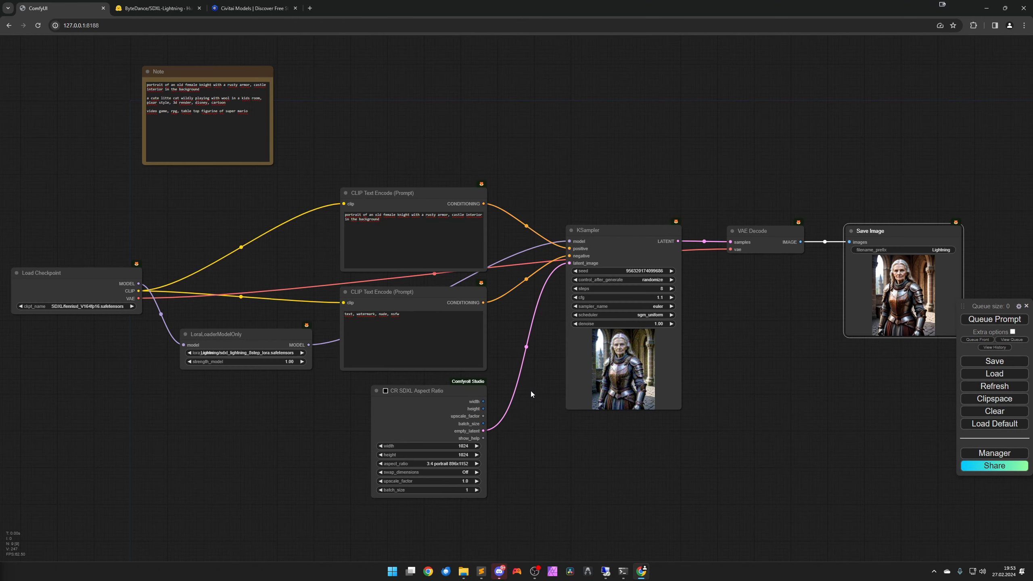
scroll(531, 390, "up", 1)
scroll(531, 390, "down", 1)
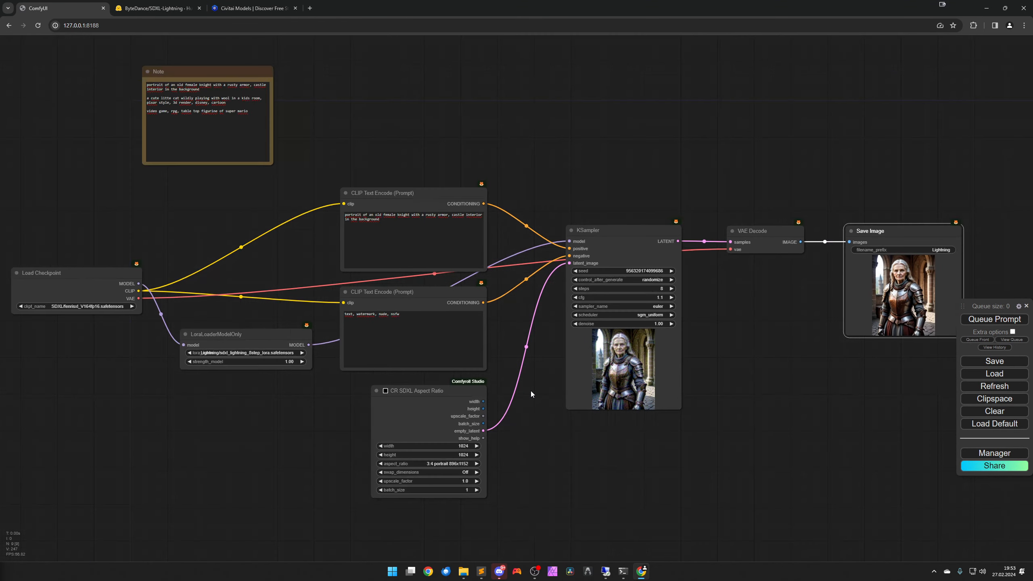
left_click(641, 280)
left_click(647, 281)
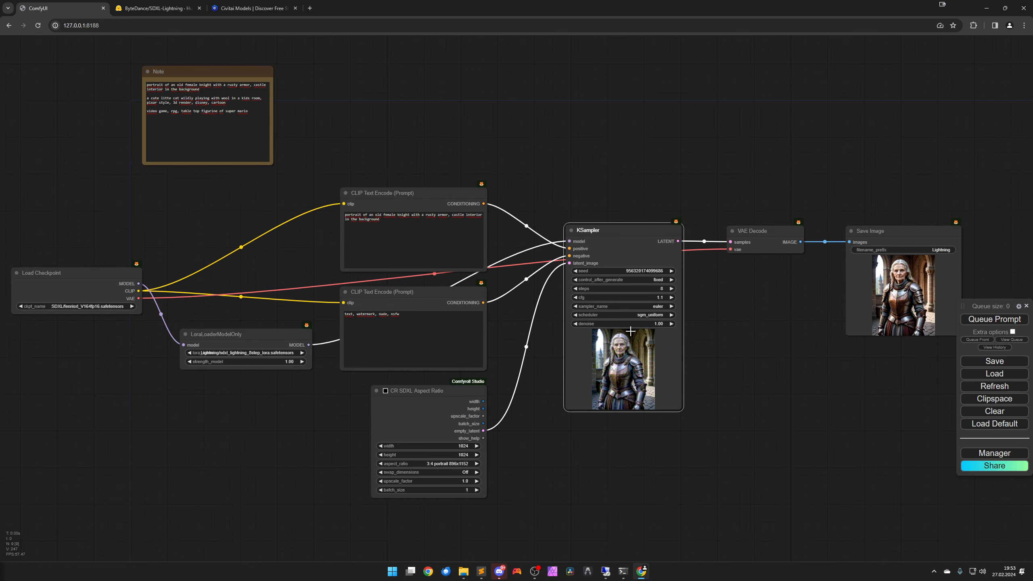
left_click(645, 271)
left_click(768, 271)
left_click(737, 322)
left_click_drag(754, 355, 768, 355)
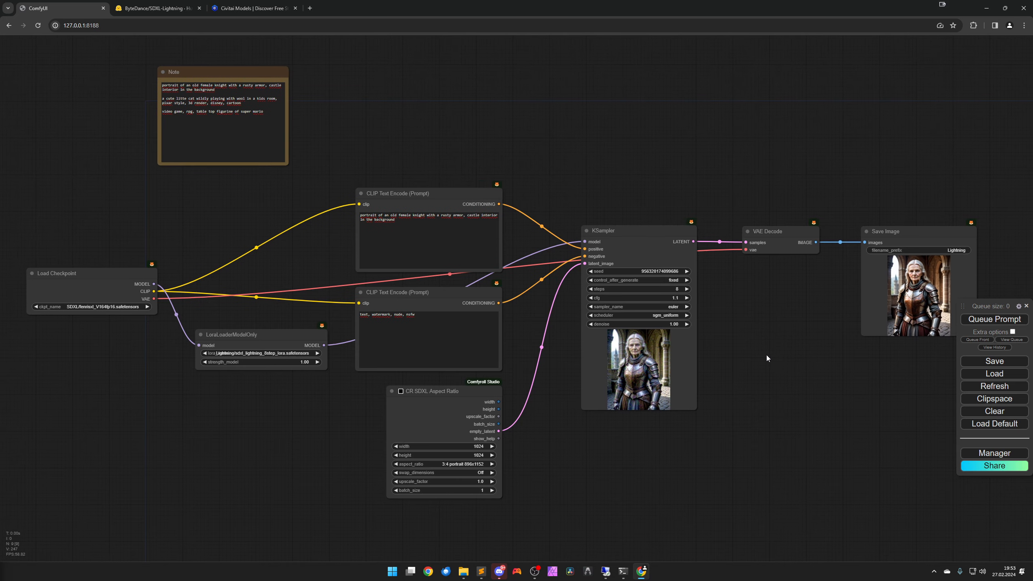
- Queue another generation and open both the previous and the new saved image in separate browser tabs
left_click(994, 319)
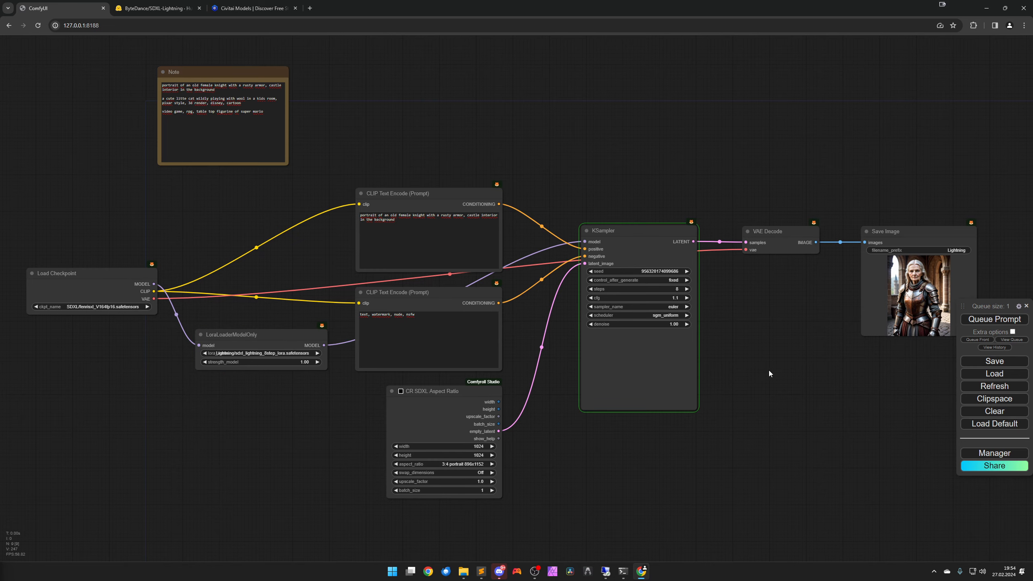
left_click_drag(768, 370, 679, 362)
right_click(817, 286)
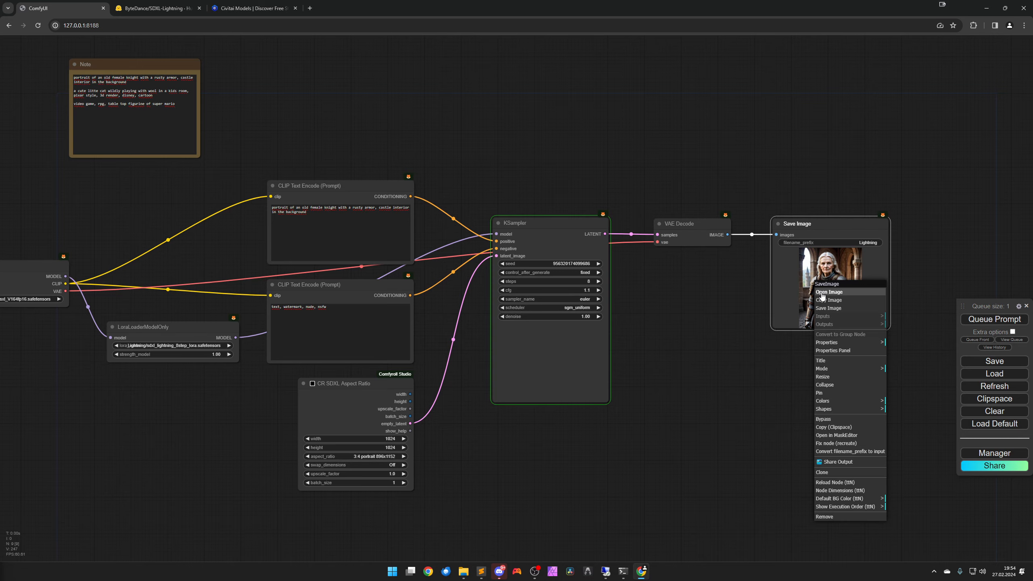
left_click(821, 292)
left_click(83, 11)
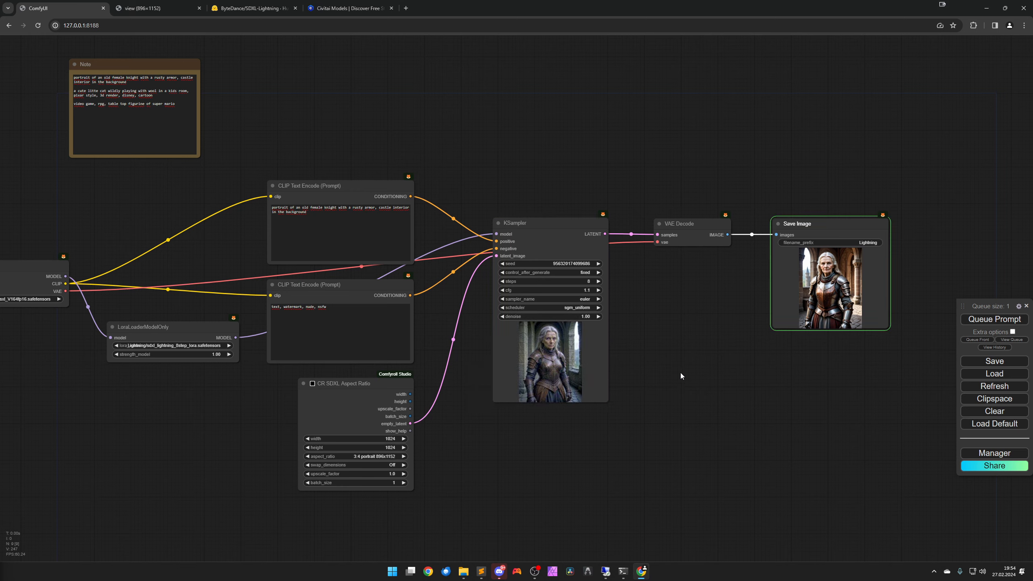
right_click(811, 288)
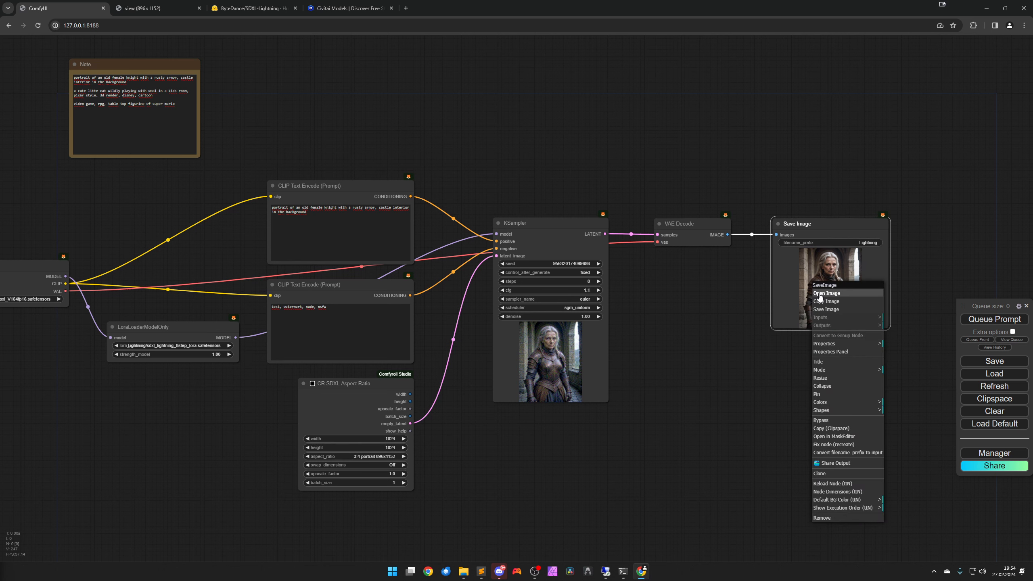
left_click(837, 296)
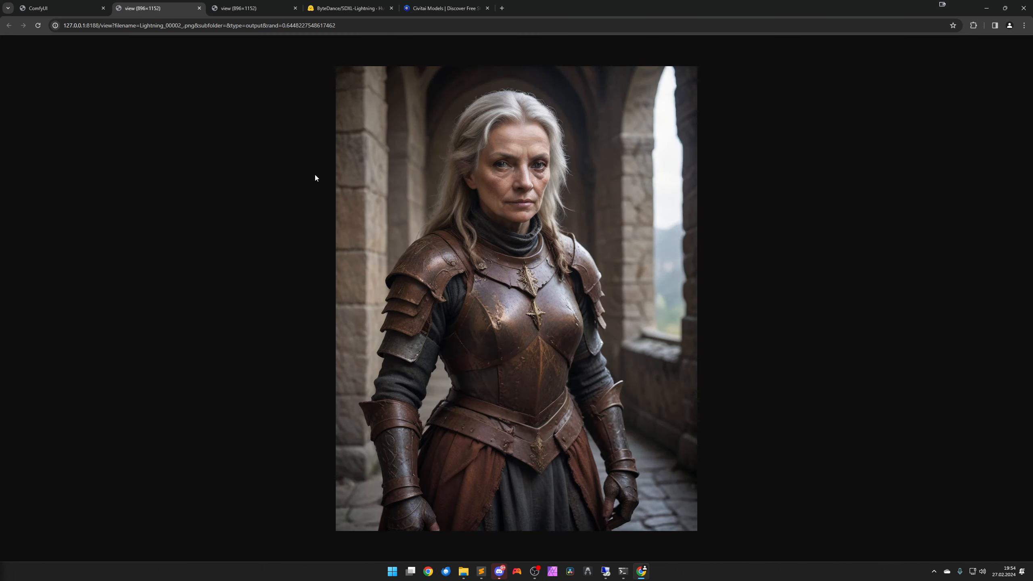
- Compare the two generated knight portraits by switching back and forth between their full-size views
left_click(245, 11)
left_click(164, 10)
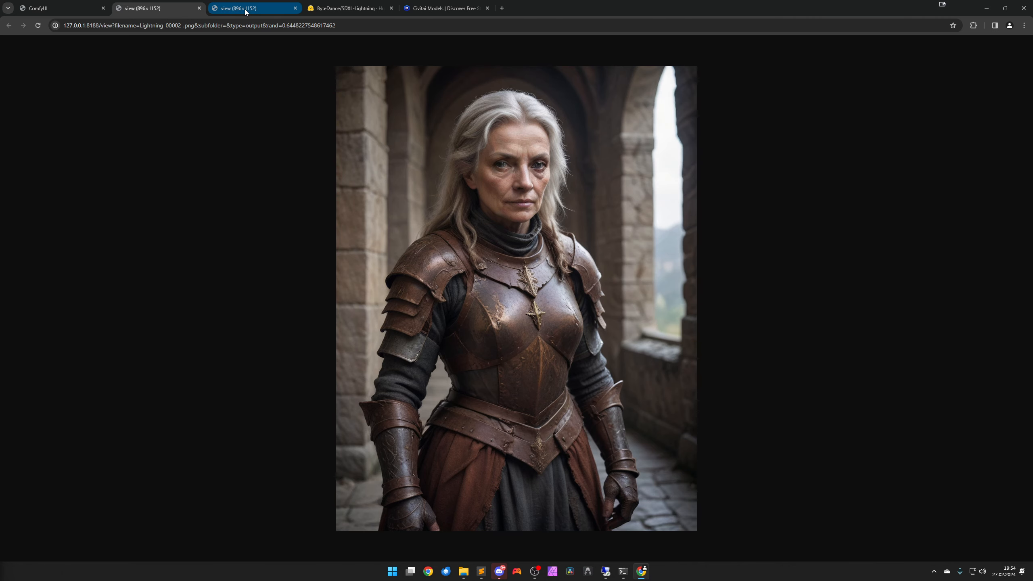
left_click(246, 10)
left_click(163, 9)
left_click(235, 11)
left_click(166, 10)
left_click(216, 9)
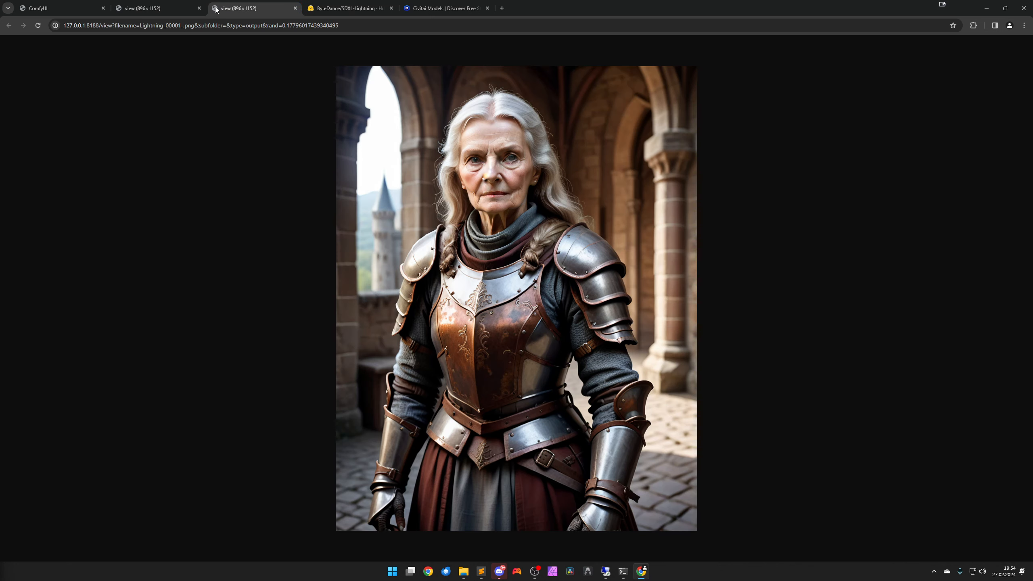
mouse_move(167, 9)
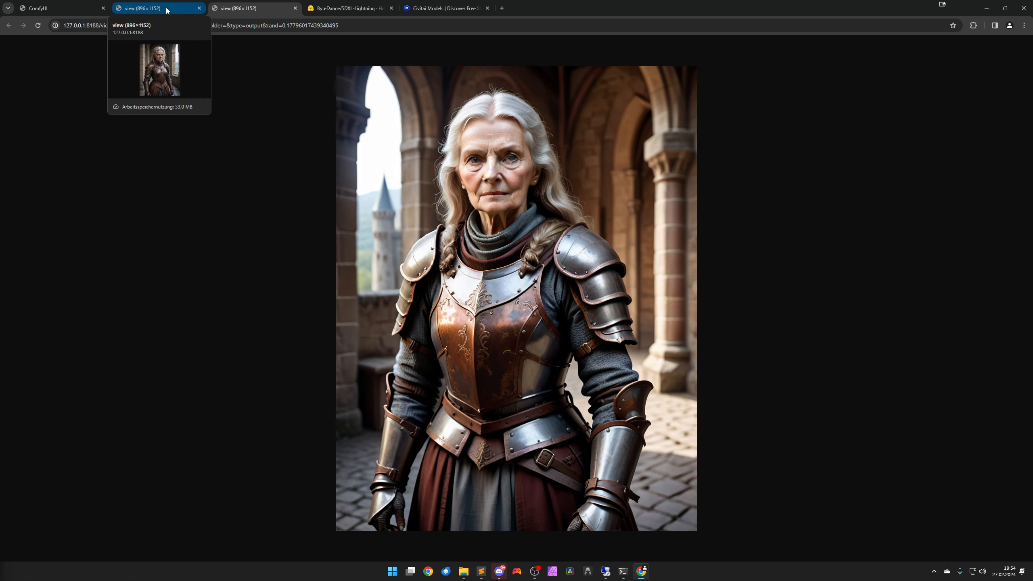
left_click(167, 10)
left_click(250, 9)
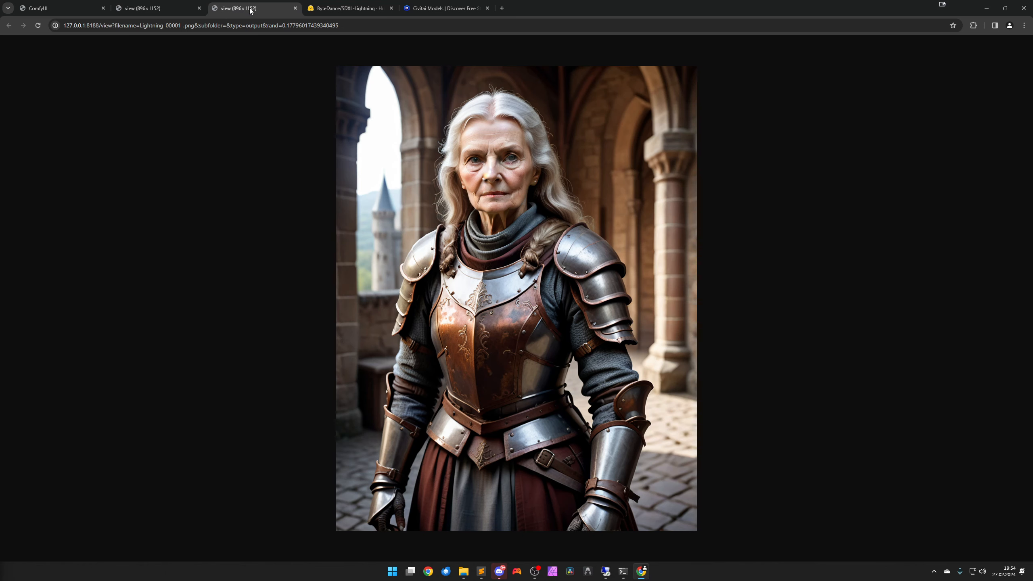
left_click(171, 8)
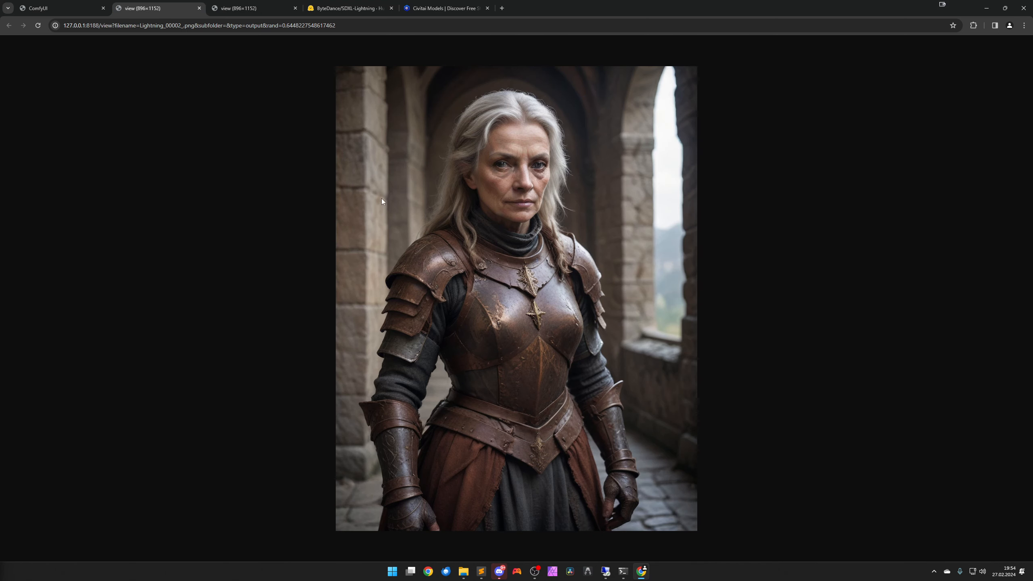
- Close both full-size image views and return to the ComfyUI workflow
left_click(199, 8)
left_click(199, 8)
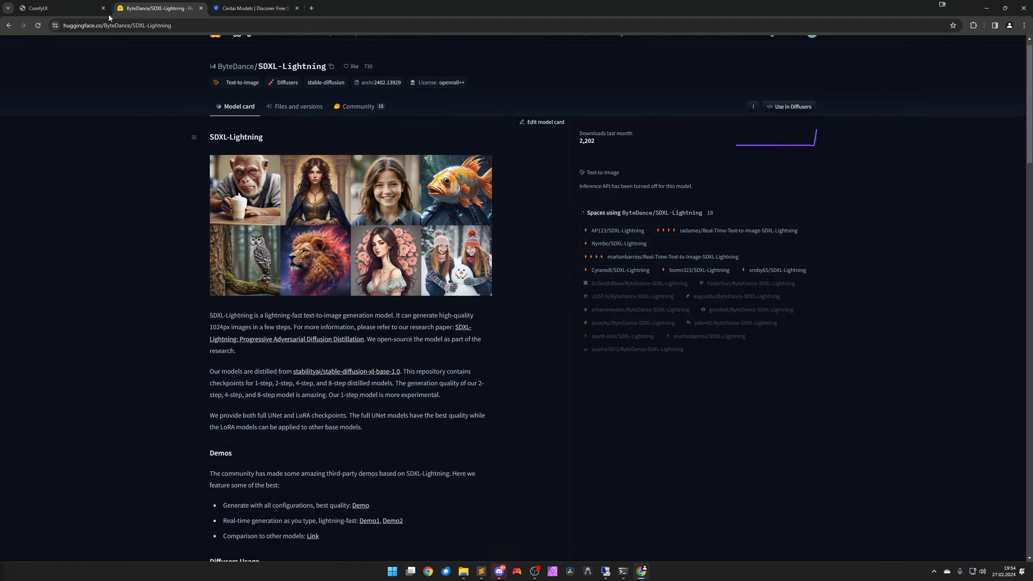
left_click(69, 8)
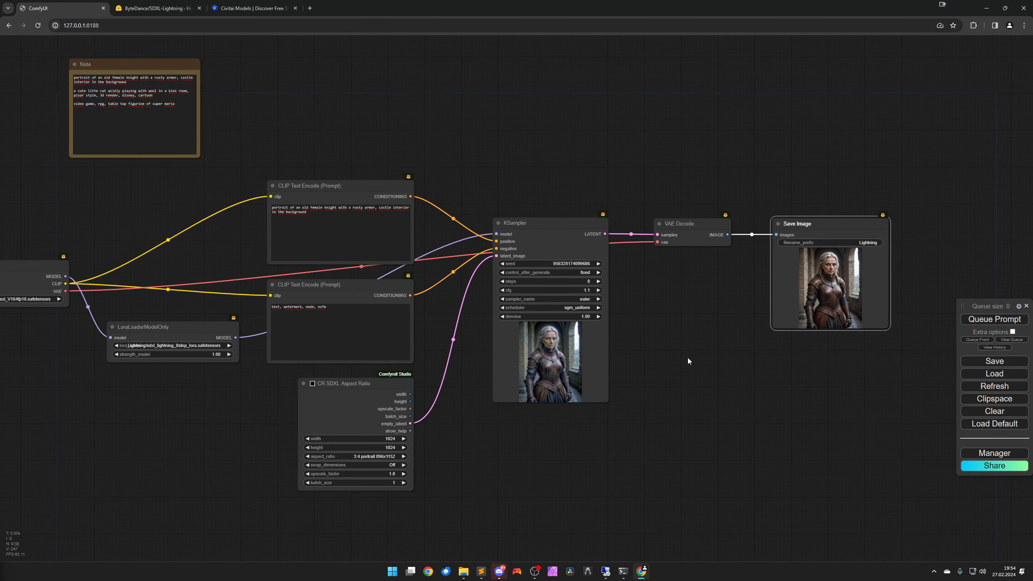
- Set the KSampler's control_after_generate to increment, queue a generation and show the queue list
left_click(594, 272)
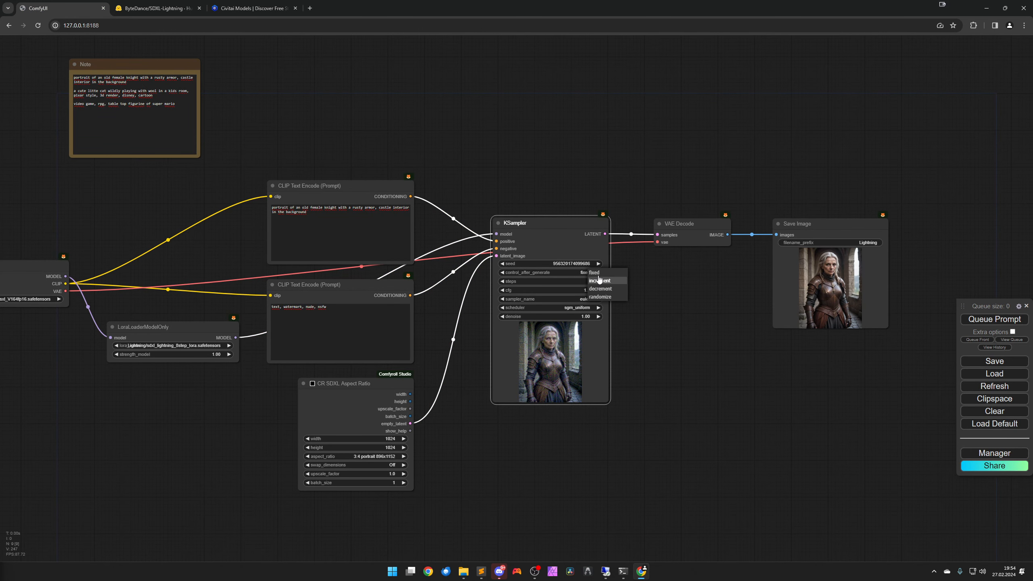
left_click(599, 280)
left_click_drag(623, 350, 471, 367)
left_click(977, 320)
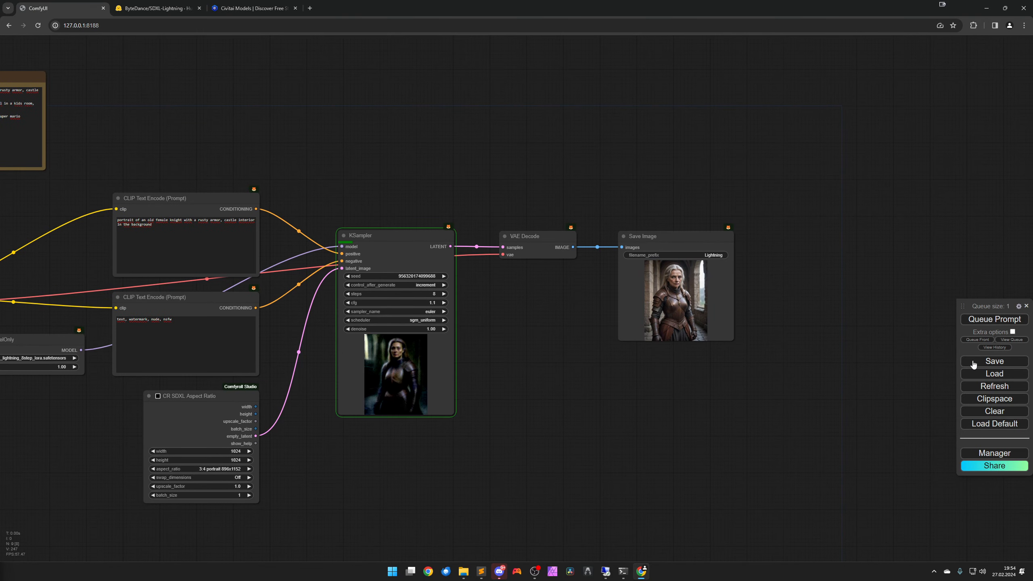
left_click(1011, 339)
- Generate three more knight portraits with incrementing seeds, inspecting the results up close in the Save Image node
scroll(686, 378, "up", 12)
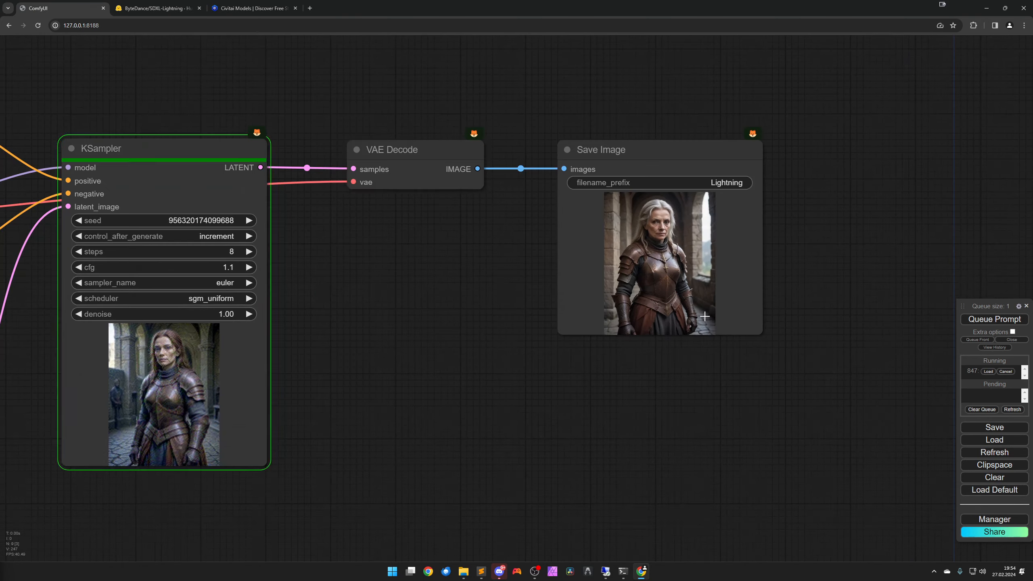
scroll(598, 388, "up", 2)
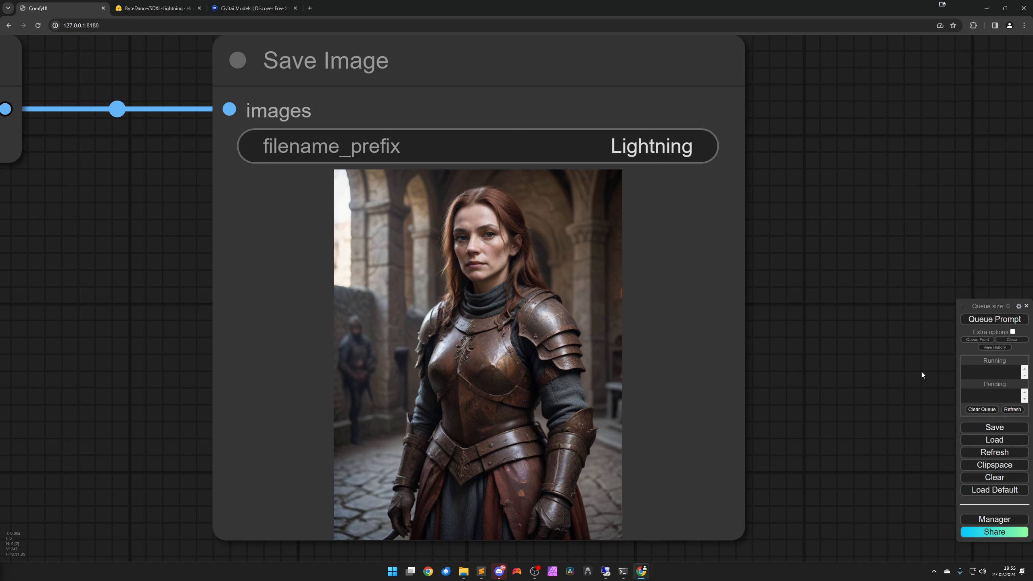
left_click(988, 321)
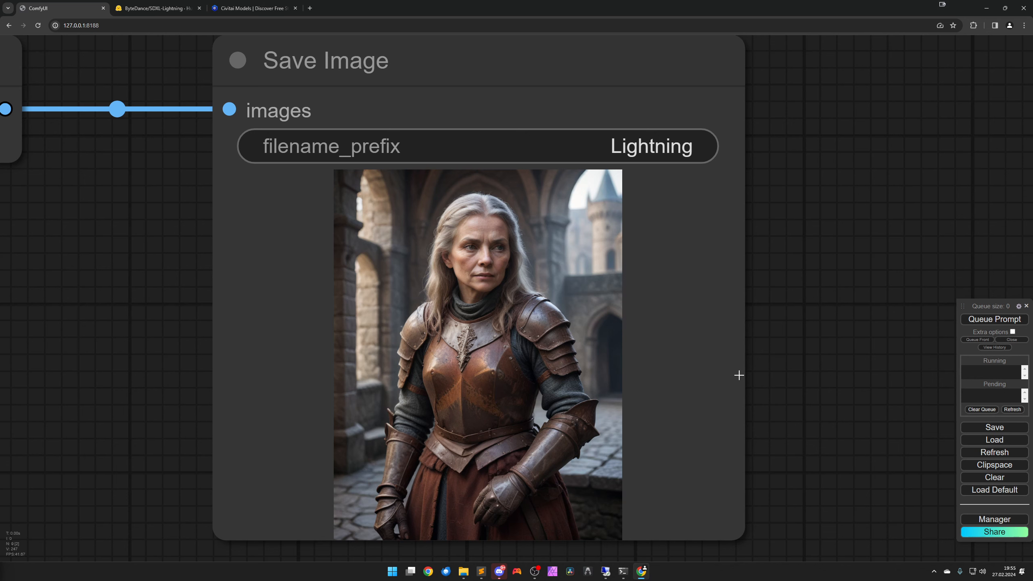
scroll(607, 403, "up", 1)
left_click_drag(538, 418, 545, 411)
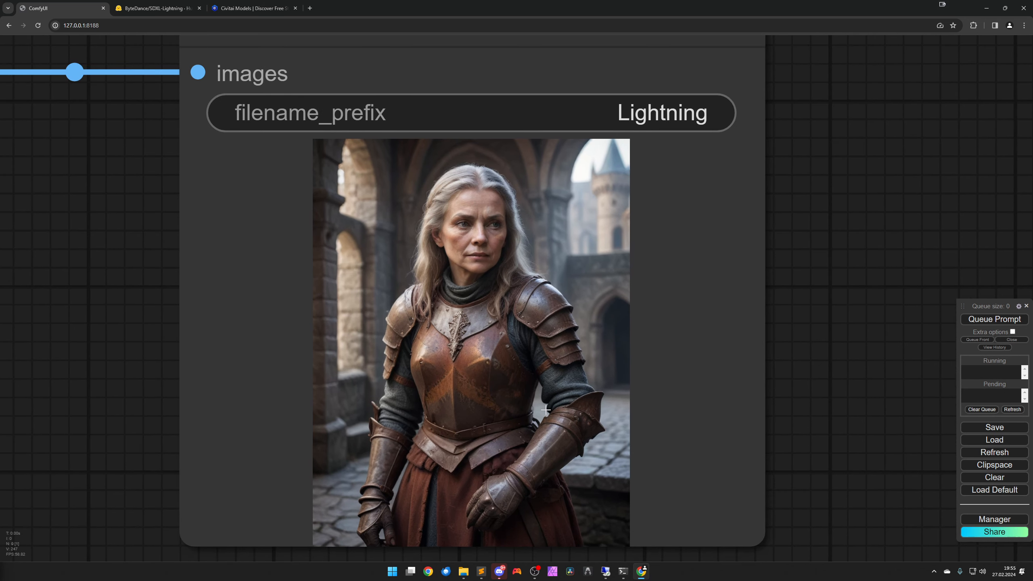
key("ctrl+Return")
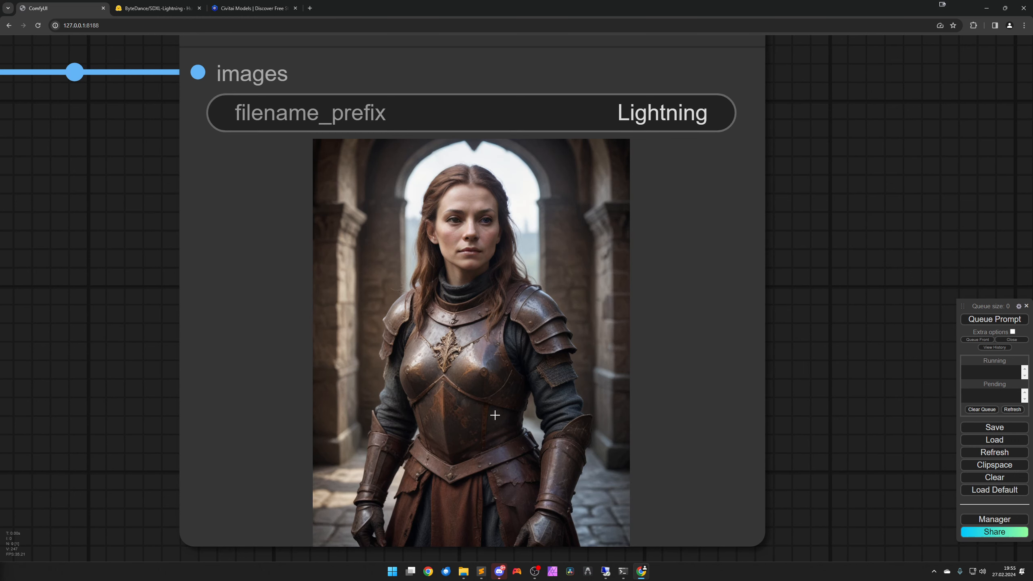
left_click(976, 322)
- Switch the KSampler's control_after_generate back to fixed
scroll(585, 403, "down", 6)
scroll(580, 402, "down", 12)
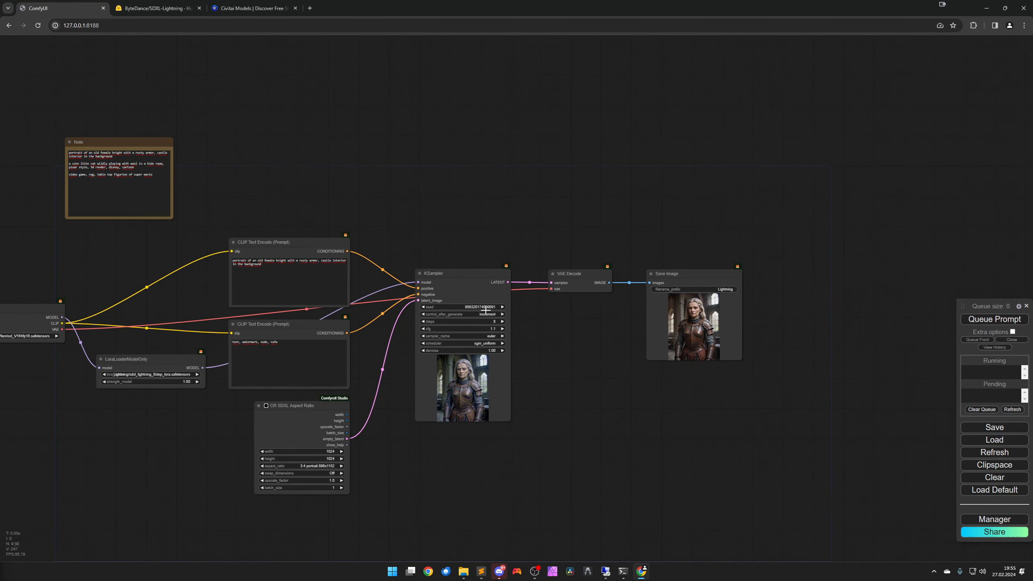
left_click(485, 314)
left_click(494, 312)
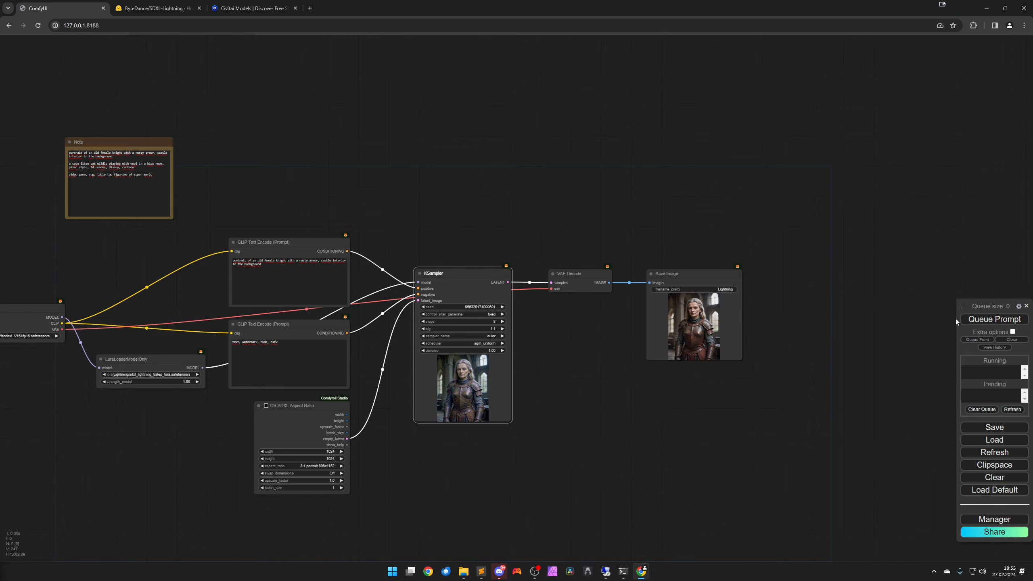
- Generate the knight portrait with the fixed seed and place the Save Image node beside the KSampler preview for close comparison
left_click(968, 320)
scroll(593, 366, "up", 5)
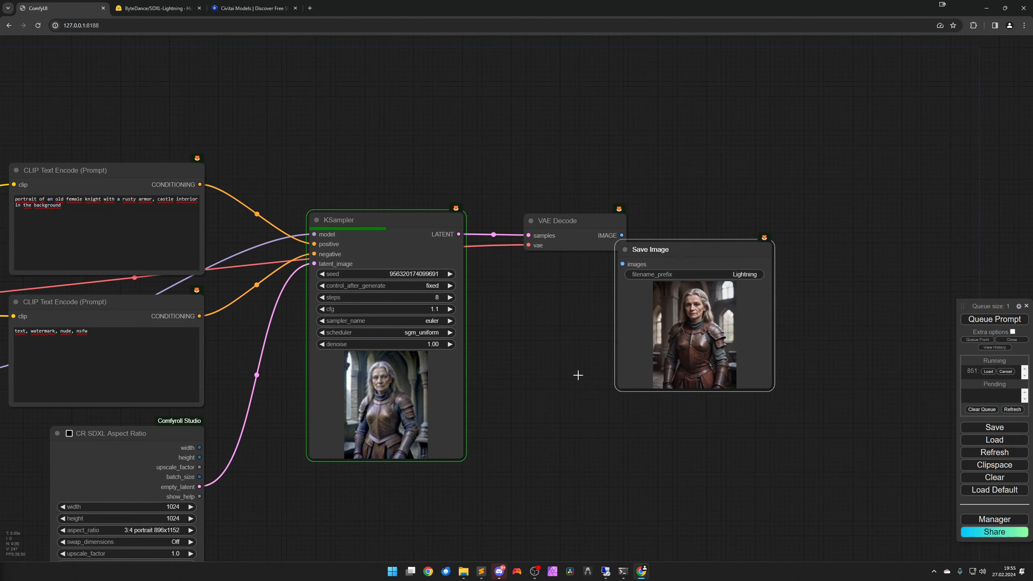
left_click_drag(677, 354, 535, 423)
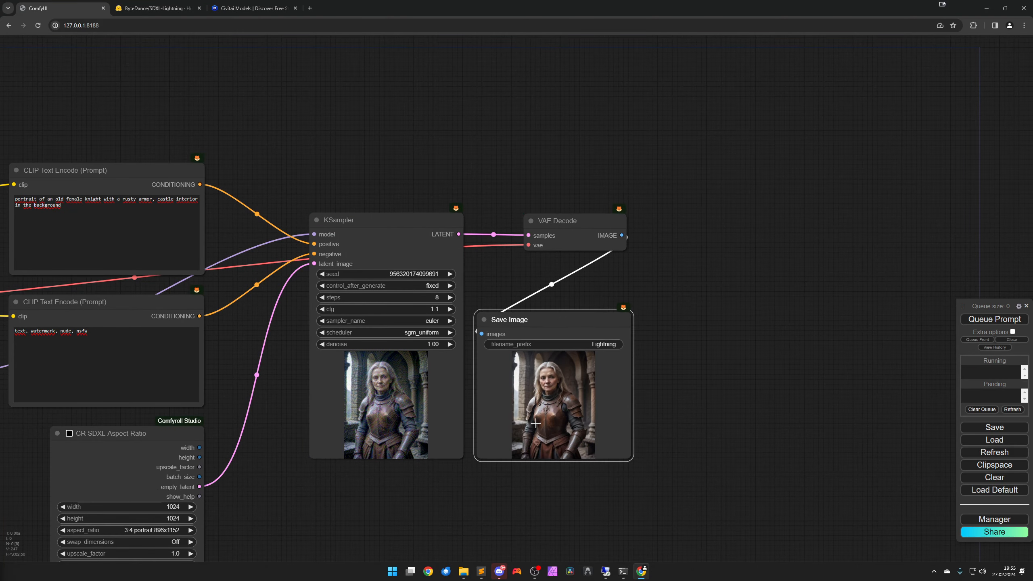
scroll(534, 424, "up", 8)
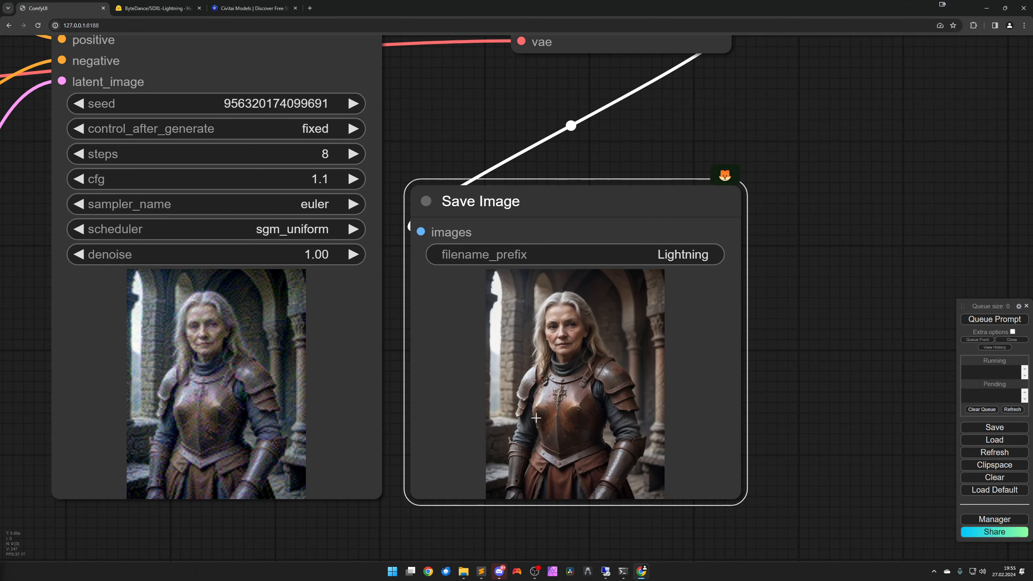
scroll(536, 418, "up", 2)
mouse_move(535, 397)
left_mouse_down()
mouse_move(543, 420)
mouse_move(552, 409)
left_mouse_up()
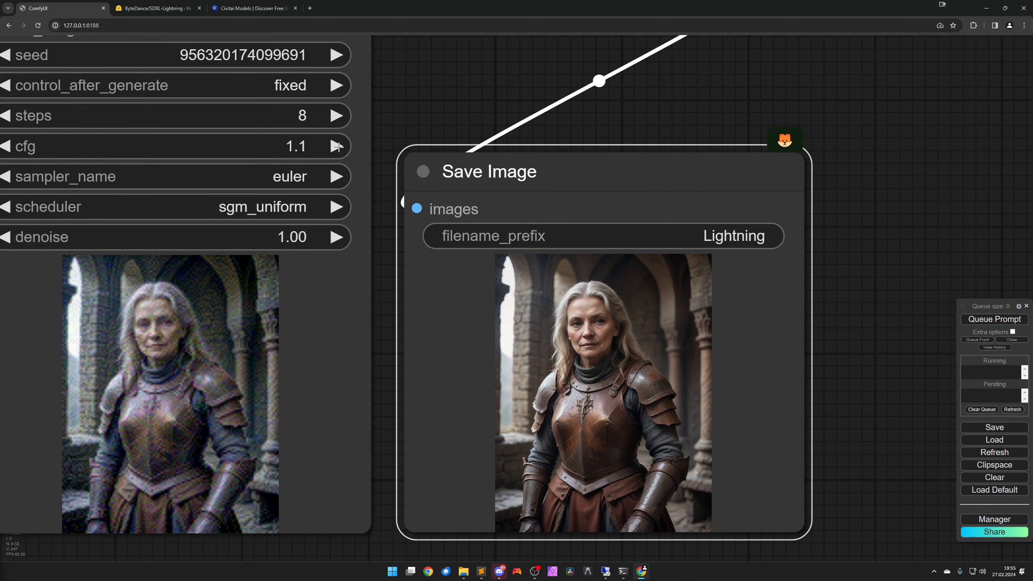
- Generate the same portrait with the KSampler cfg at 1.2, 1.3 and 1.4, comparing the results
left_click(336, 146)
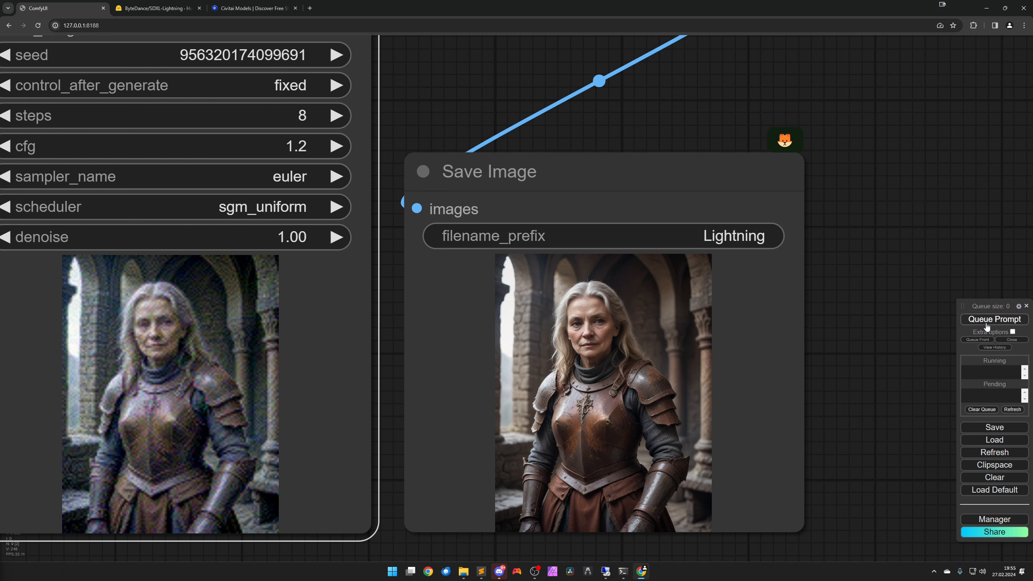
left_click(988, 321)
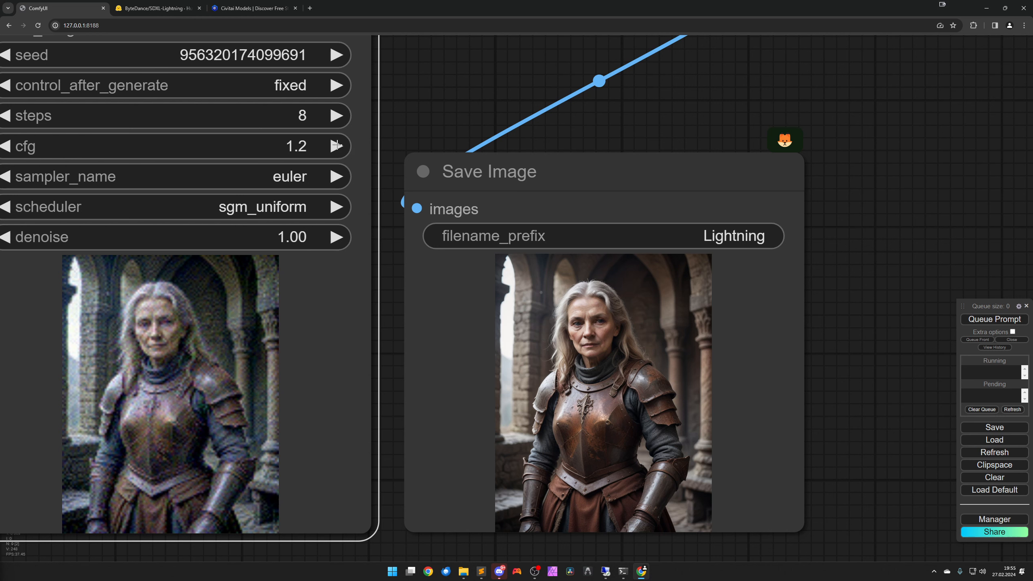
left_click(336, 145)
left_click(983, 321)
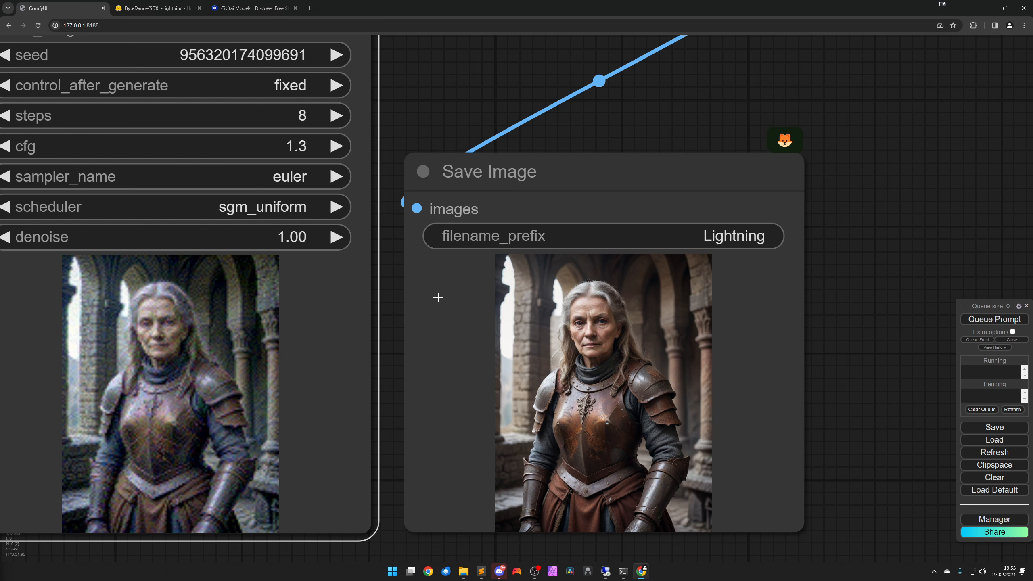
left_click(339, 147)
left_click(978, 321)
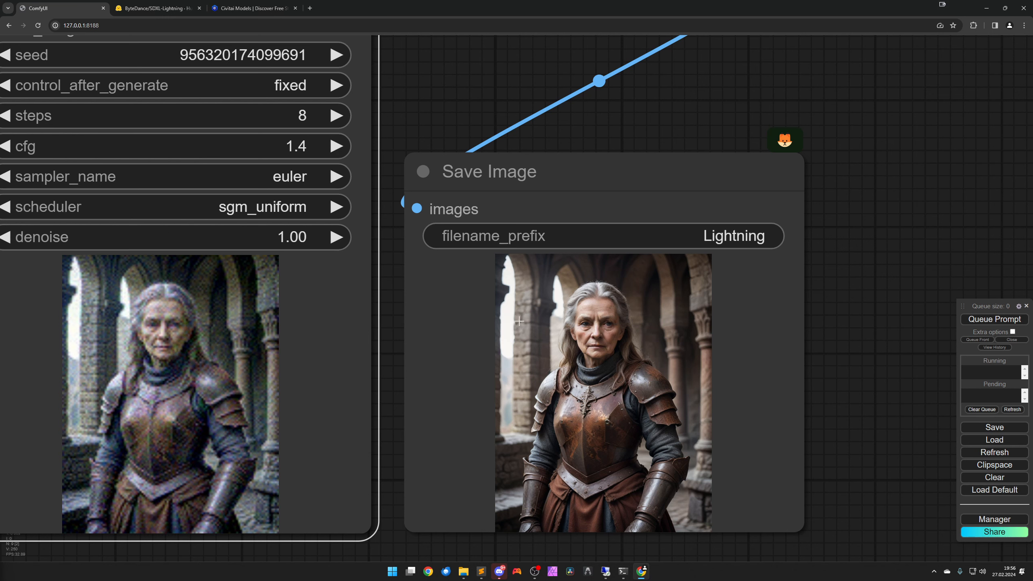
- Regenerate the portrait at cfg 1.1 for reference, and again with the cfg set to 1.3
left_click(6, 145)
left_click(7, 145)
left_click(7, 146)
left_click(972, 320)
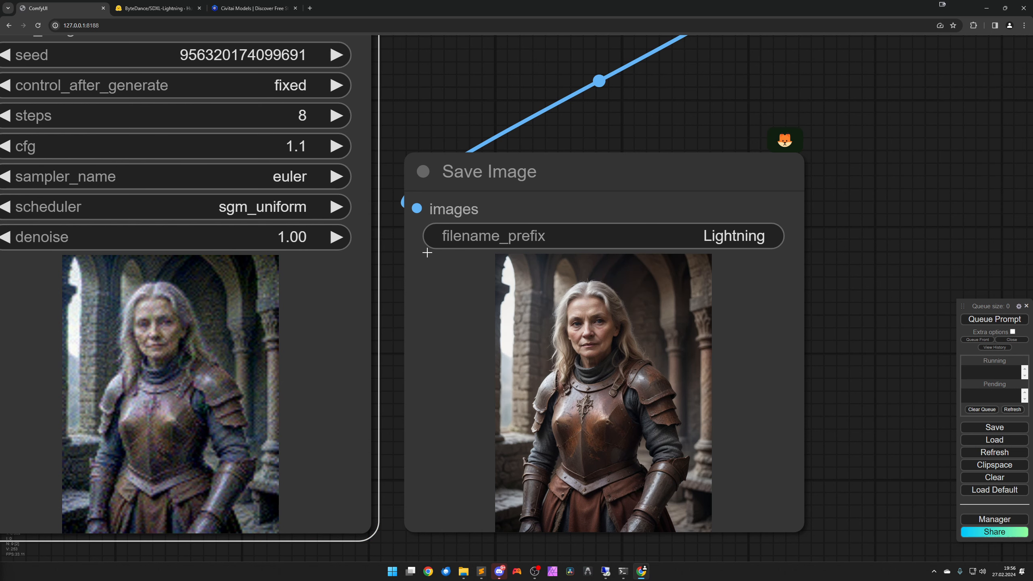
left_click(337, 146)
left_click(337, 146)
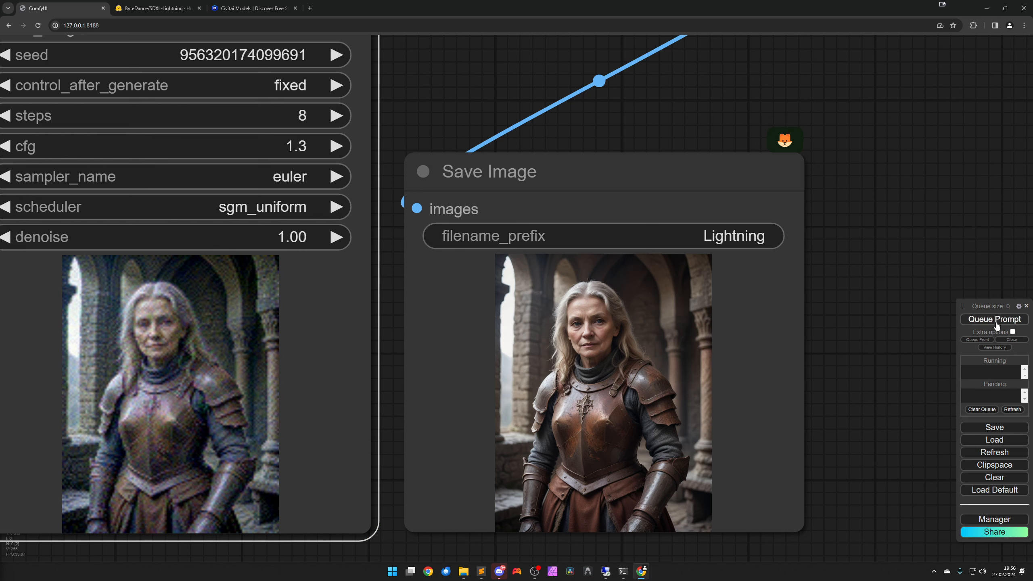
left_click(994, 319)
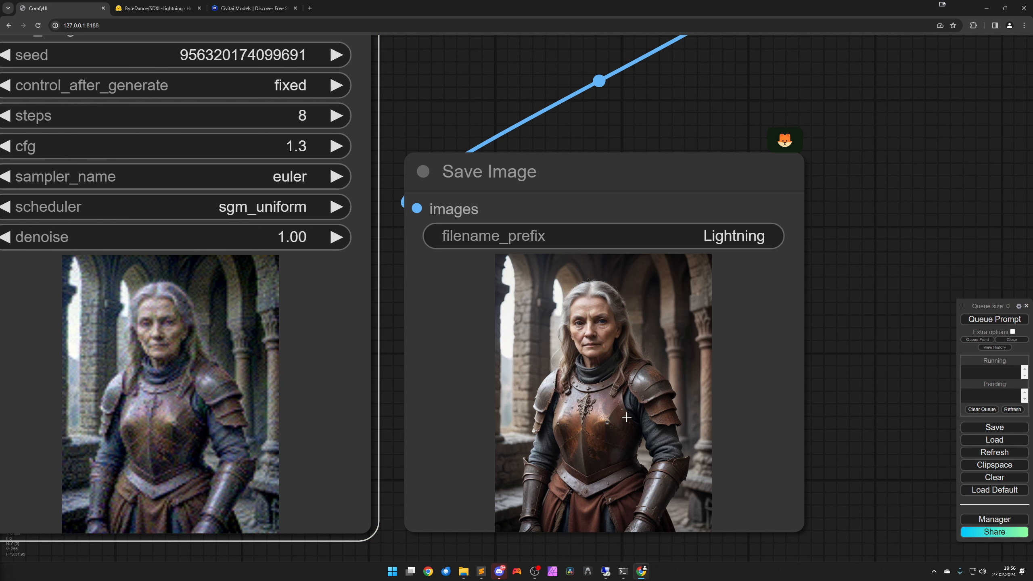
- Inspect the cfg 1.3 portrait up close and return the Save Image node to its place beside VAE Decode
scroll(606, 411, "up", 4)
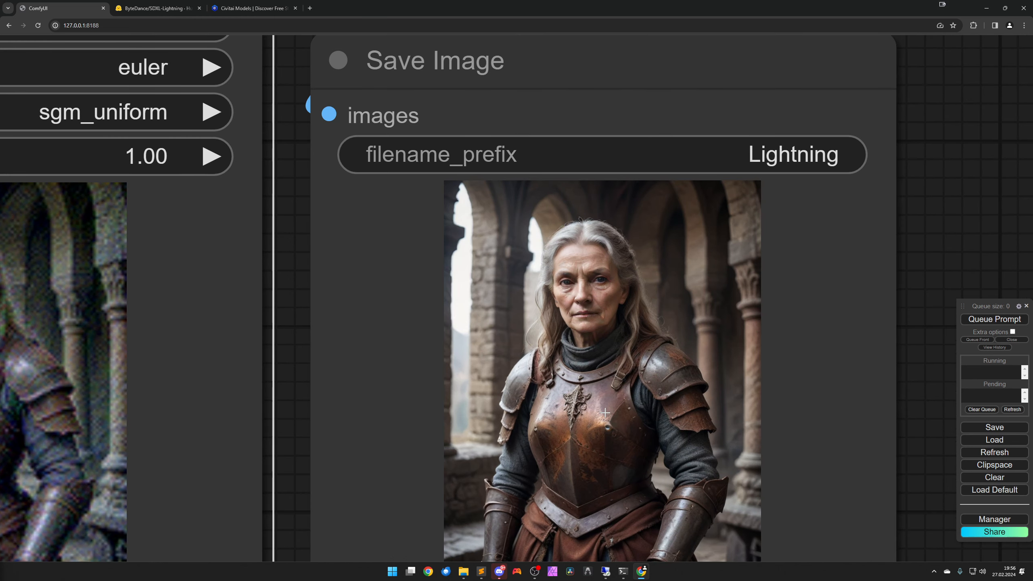
scroll(604, 414, "down", 4)
left_click_drag(593, 407, 617, 429)
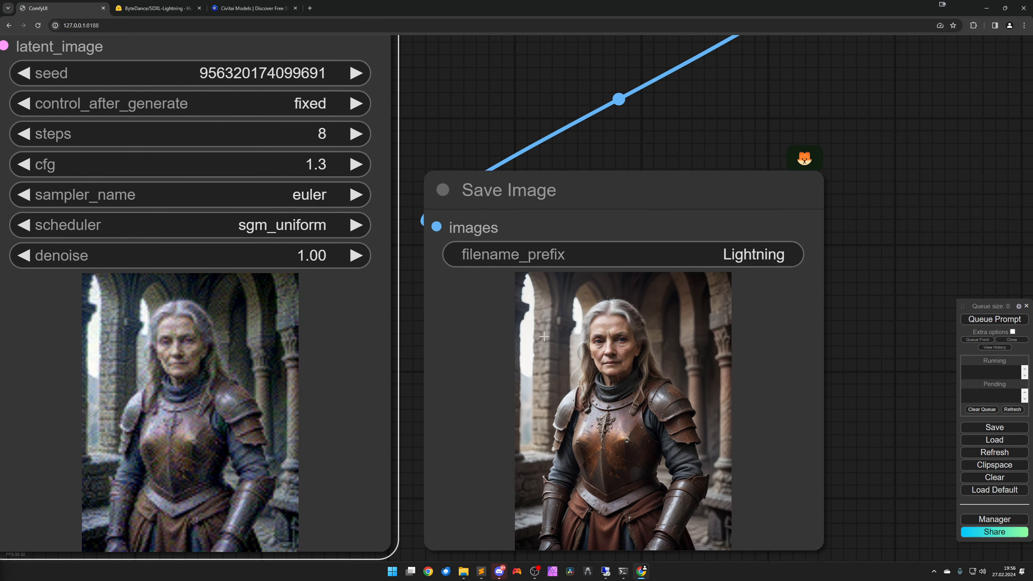
scroll(544, 337, "down", 5)
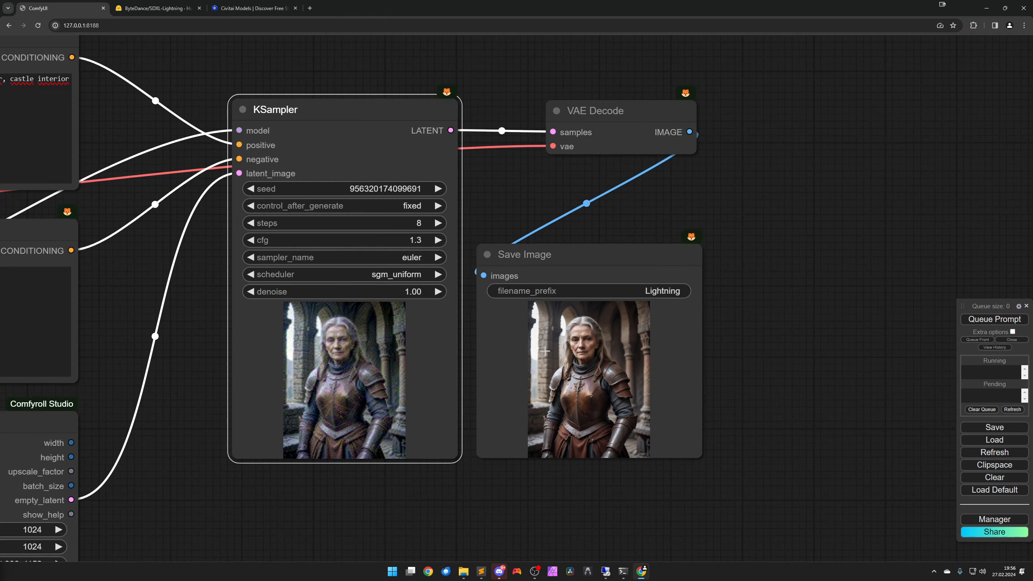
left_click_drag(525, 281, 721, 170)
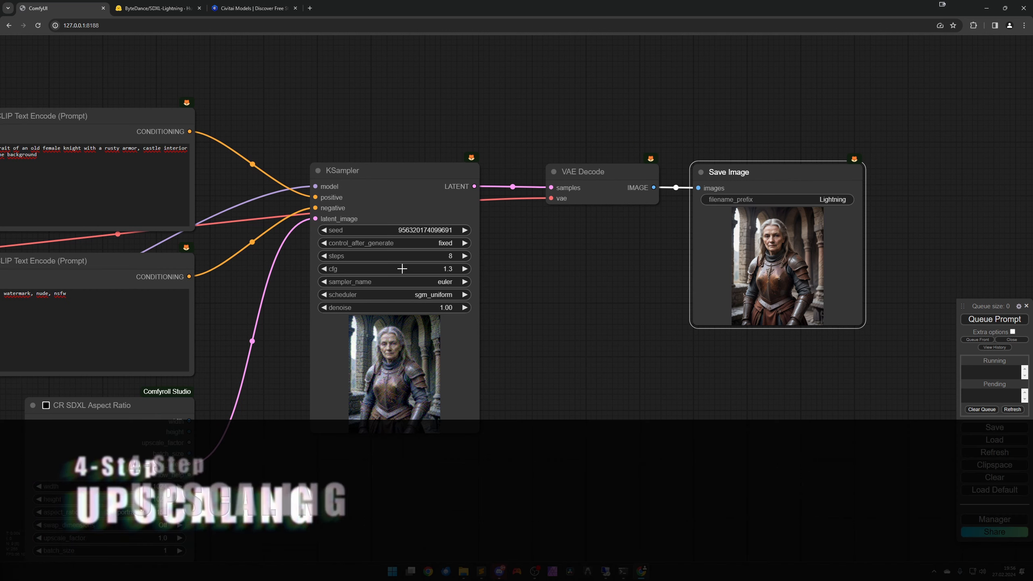
- Insert the saved Upscaling node template in the empty area below the workflow and position its nodes
scroll(473, 376, "down", 3)
left_click_drag(506, 469, 451, 352)
right_click(471, 357)
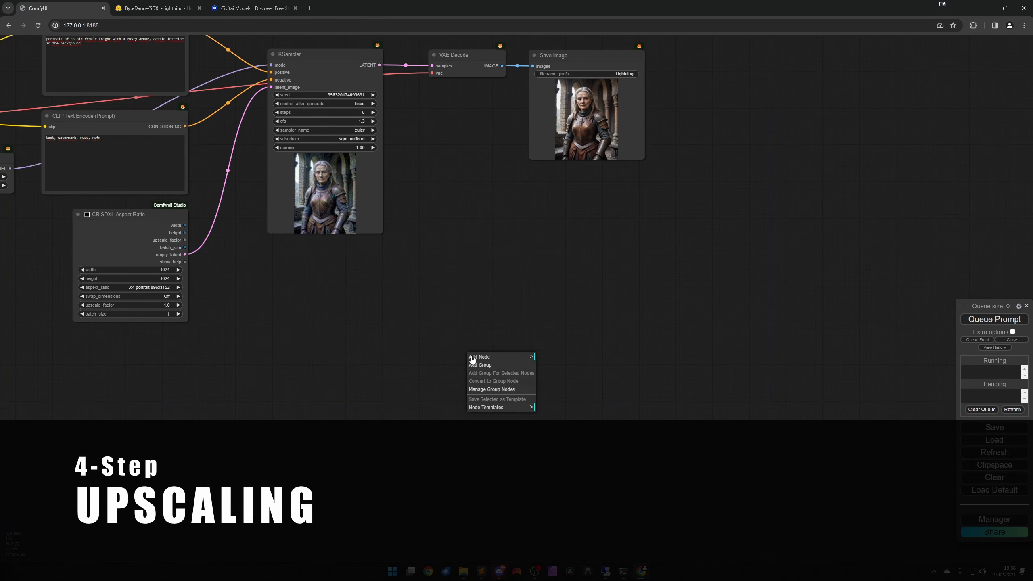
left_click(492, 407)
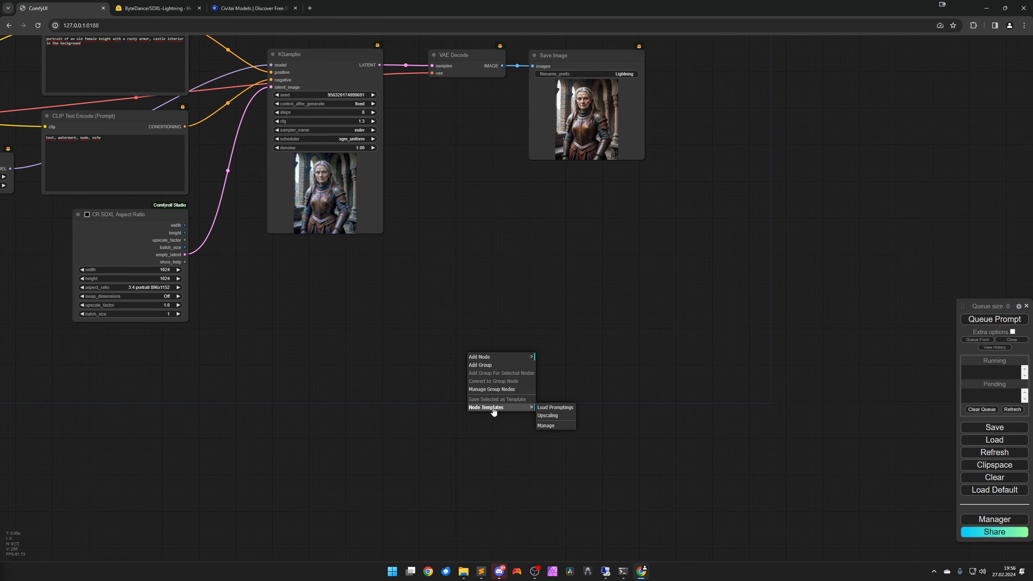
left_click(550, 416)
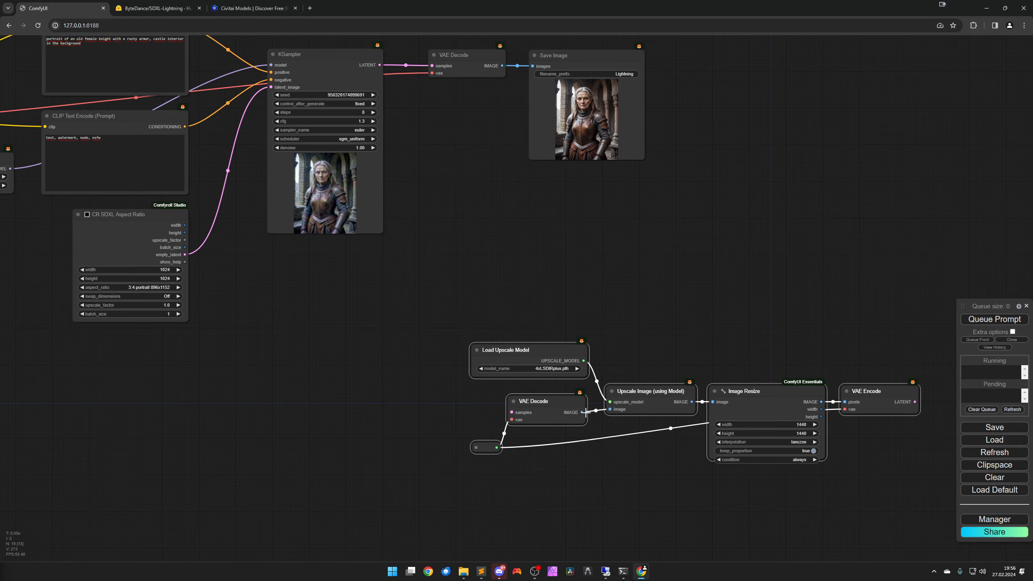
left_click_drag(760, 406, 721, 347)
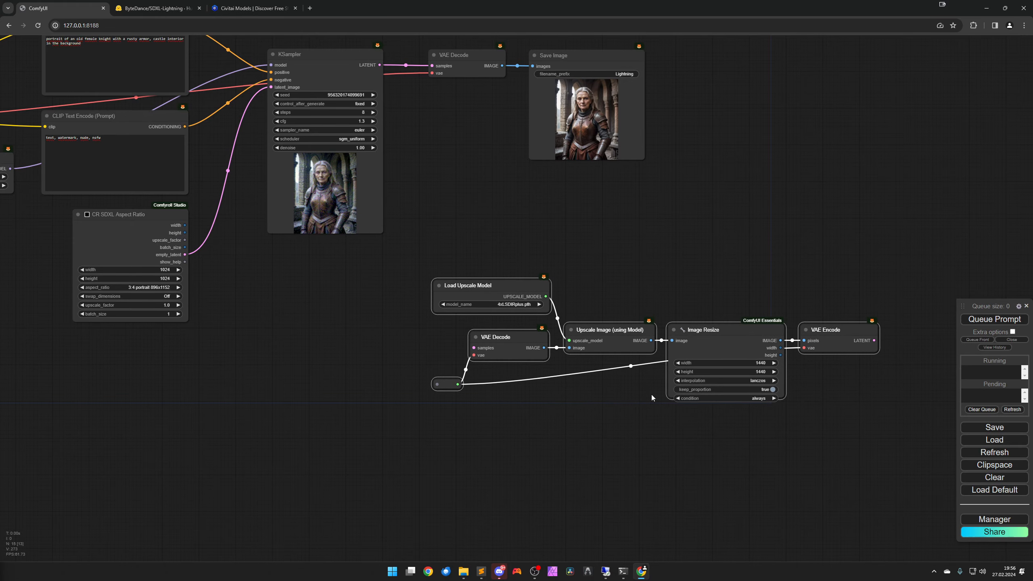
scroll(610, 394, "up", 5)
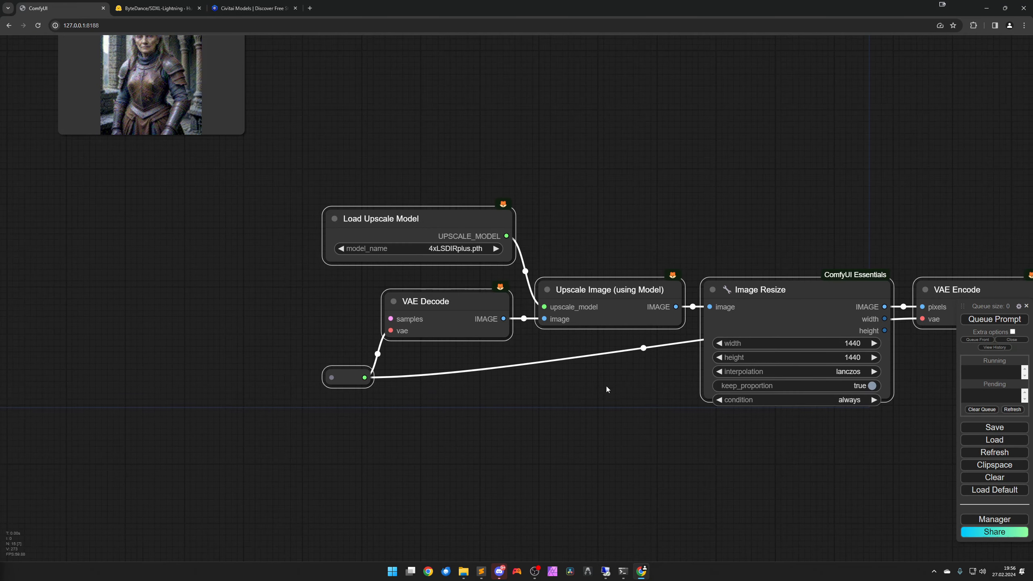
left_click_drag(606, 389, 509, 407)
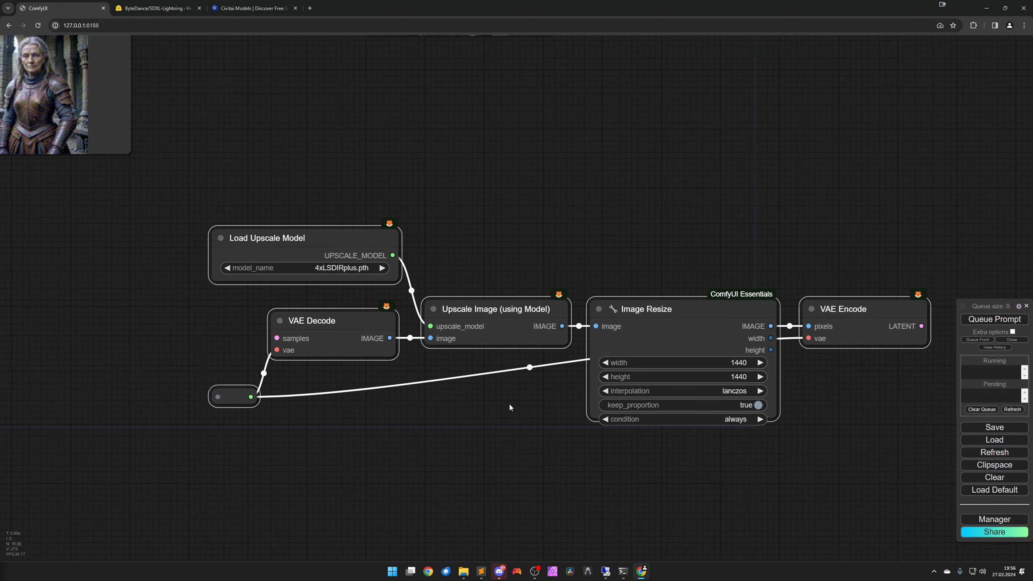
- Convert the selected upscaling nodes into a group node named US, overwriting the existing group node of that name
right_click(326, 233)
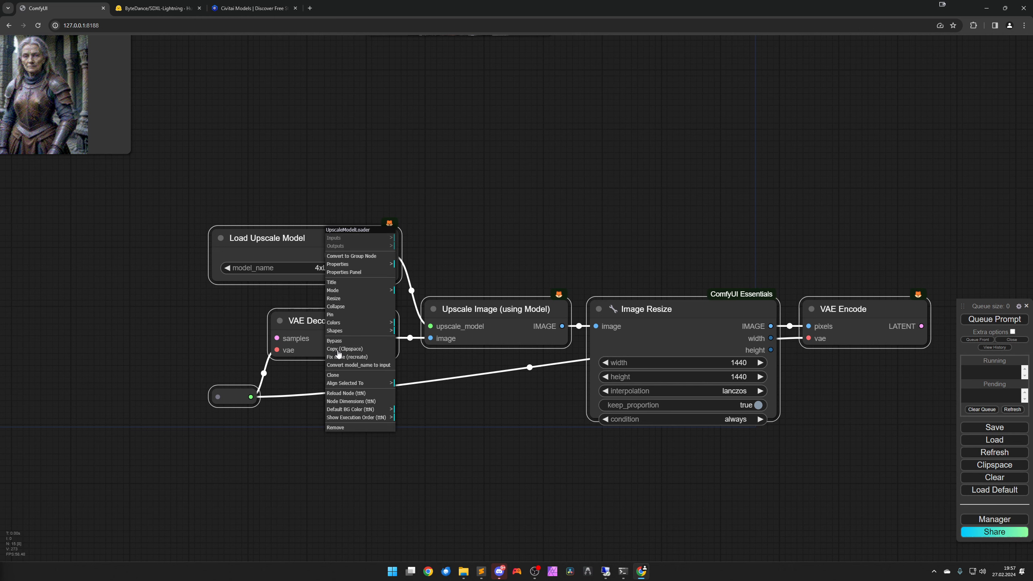
left_click(352, 256)
key("Return")
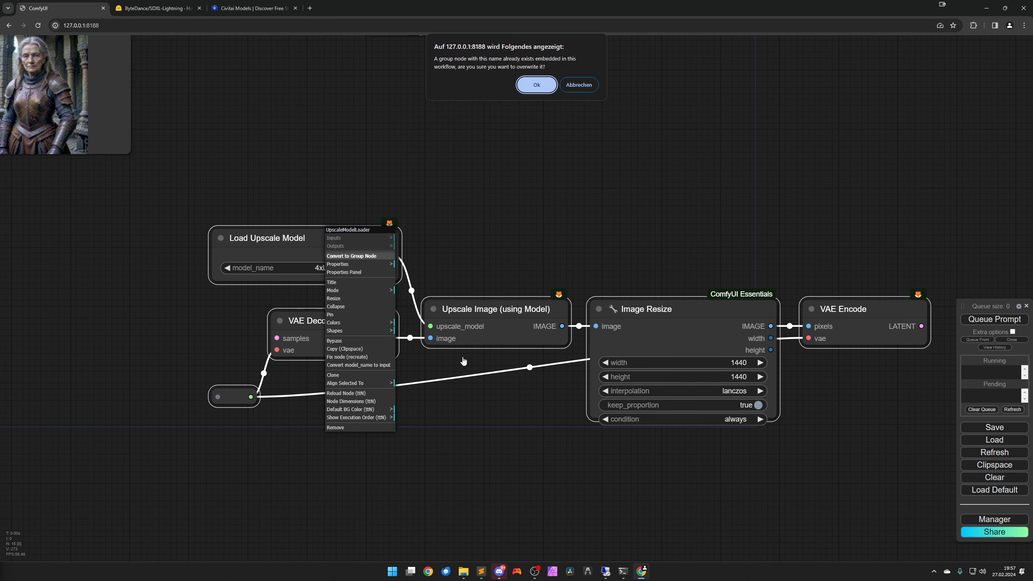
key("Return")
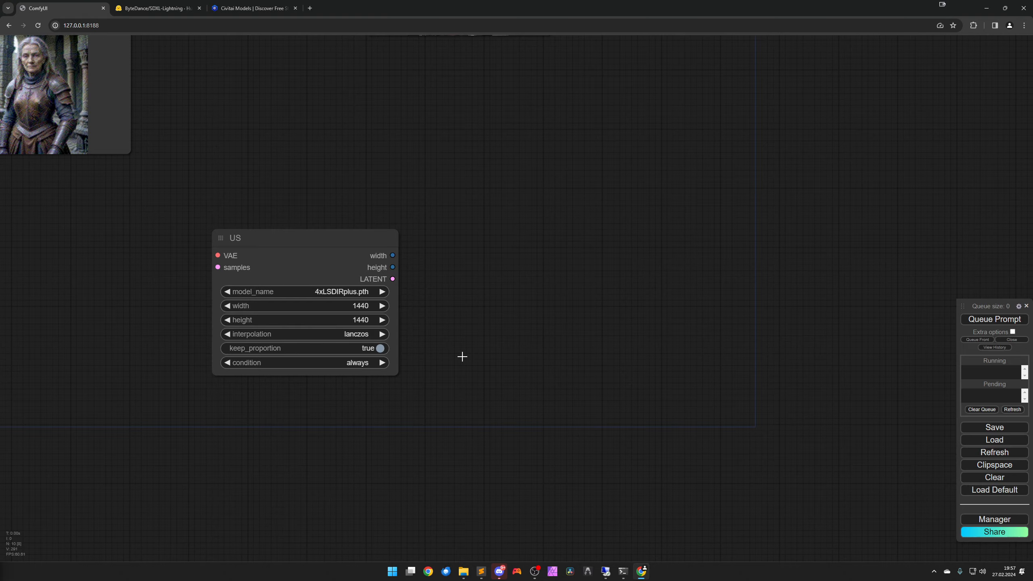
- Connect the checkpoint's VAE and the KSampler's LATENT output to the US group node and position it below VAE Decode
scroll(462, 357, "down", 3)
left_click_drag(462, 311, 637, 387)
left_click_drag(523, 355, 561, 318)
scroll(464, 340, "down", 2)
left_click_drag(216, 332, 348, 359)
left_click_drag(122, 340, 243, 358)
left_click_drag(98, 214, 775, 361)
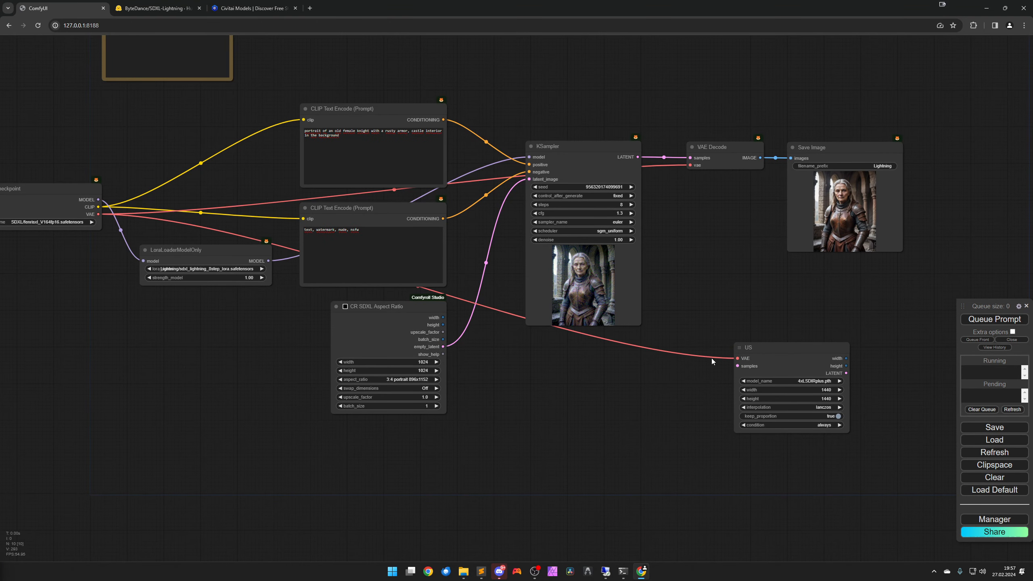
scroll(723, 354, "down", 1)
left_click_drag(644, 175, 722, 363)
left_click_drag(791, 384, 513, 379)
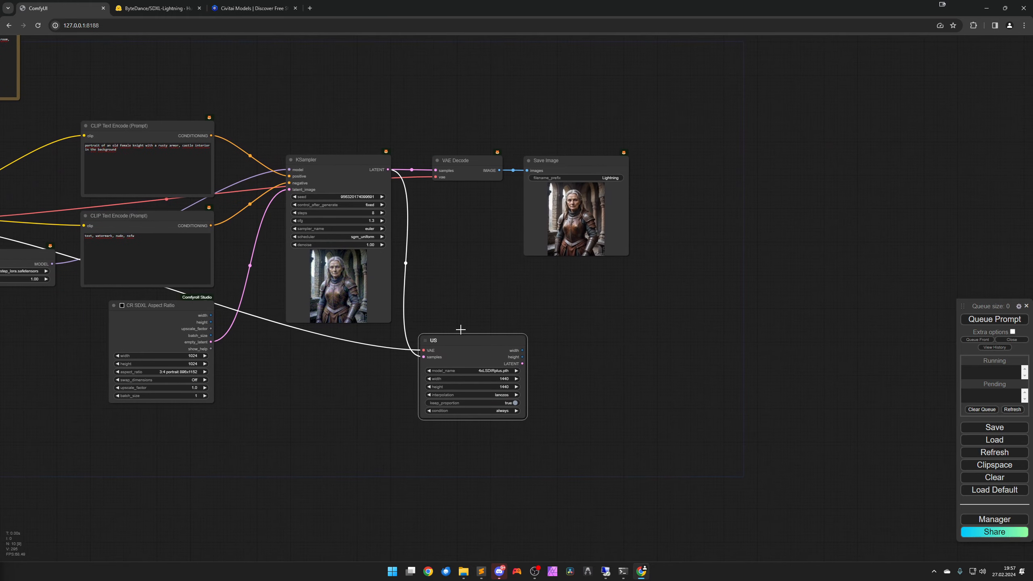
- Duplicate the KSampler together with its input connections and place the copy beside the US group node
left_click(347, 189)
key("ctrl+c")
key("ctrl+shift+v")
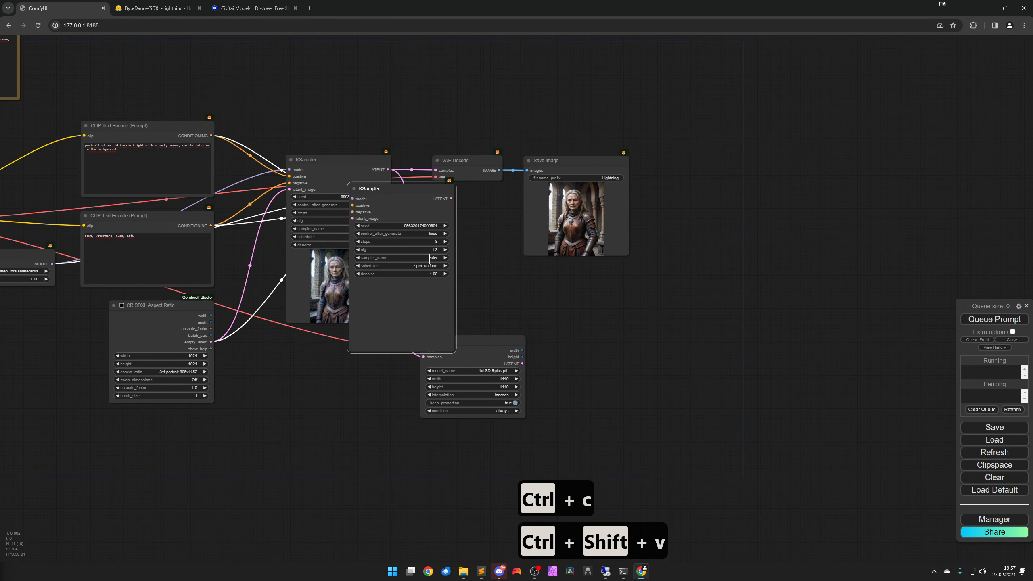
left_click_drag(403, 204, 626, 319)
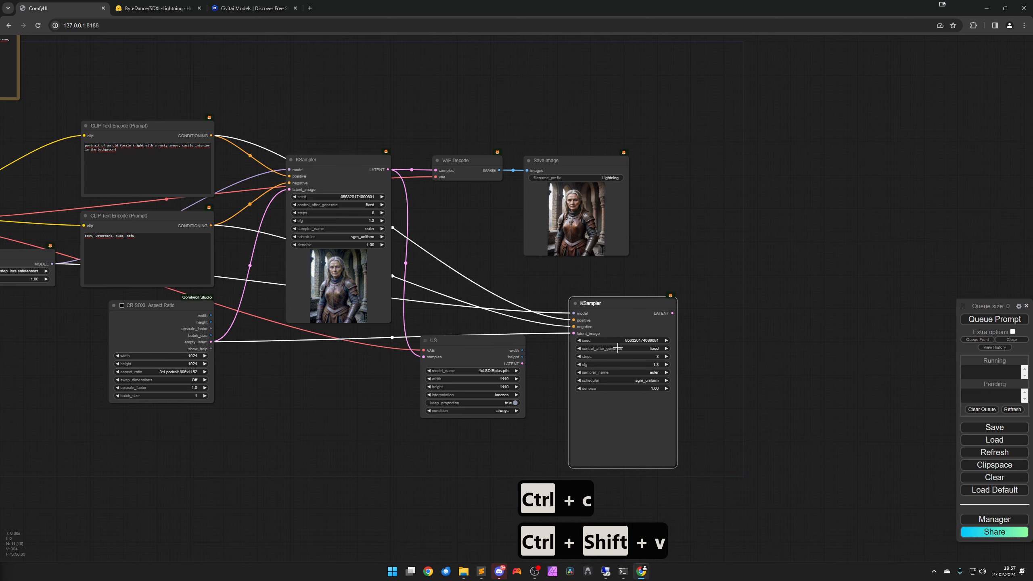
left_click_drag(626, 324, 611, 329)
- Connect the US group node's LATENT output to the second KSampler's latent_image input
scroll(527, 369, "up", 4)
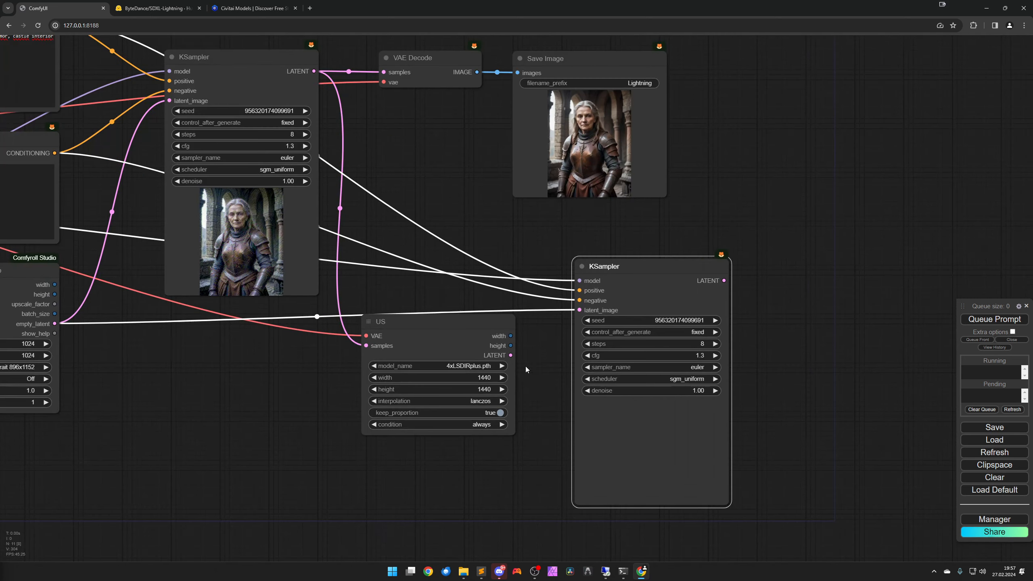
left_click_drag(510, 355, 579, 310)
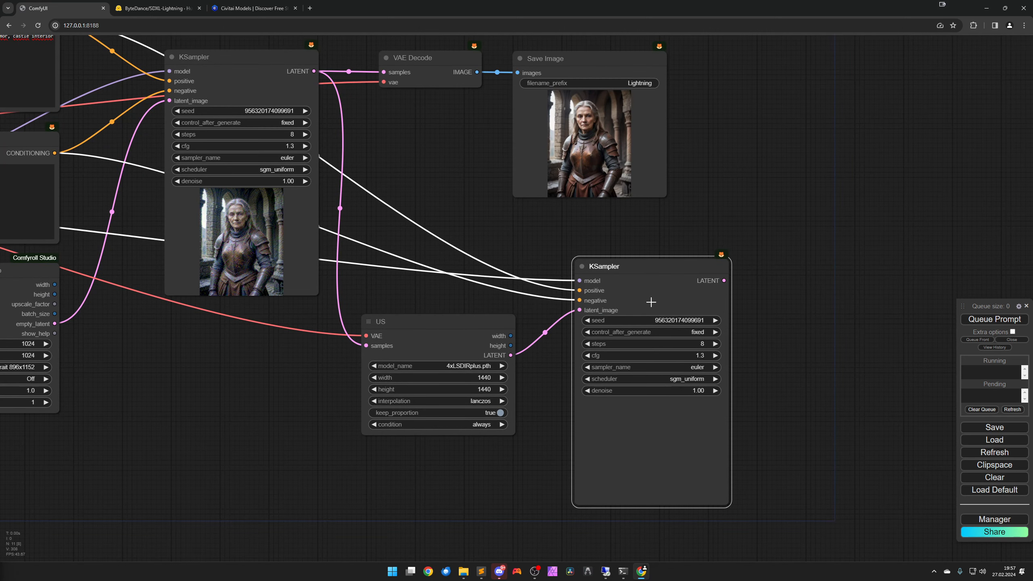
left_click_drag(652, 299, 649, 302)
- Move the Save Image node to the right of the second KSampler and add a Preview Image node to the VAE Decode output
scroll(653, 242, "down", 2)
left_click_drag(559, 261, 465, 310)
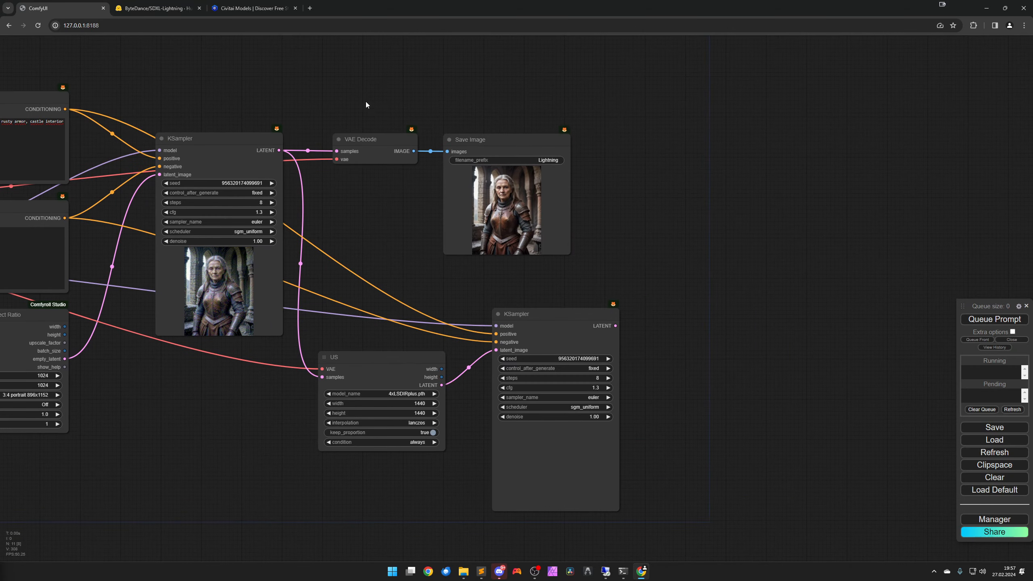
left_click_drag(489, 216, 835, 391)
left_click_drag(415, 153, 541, 102)
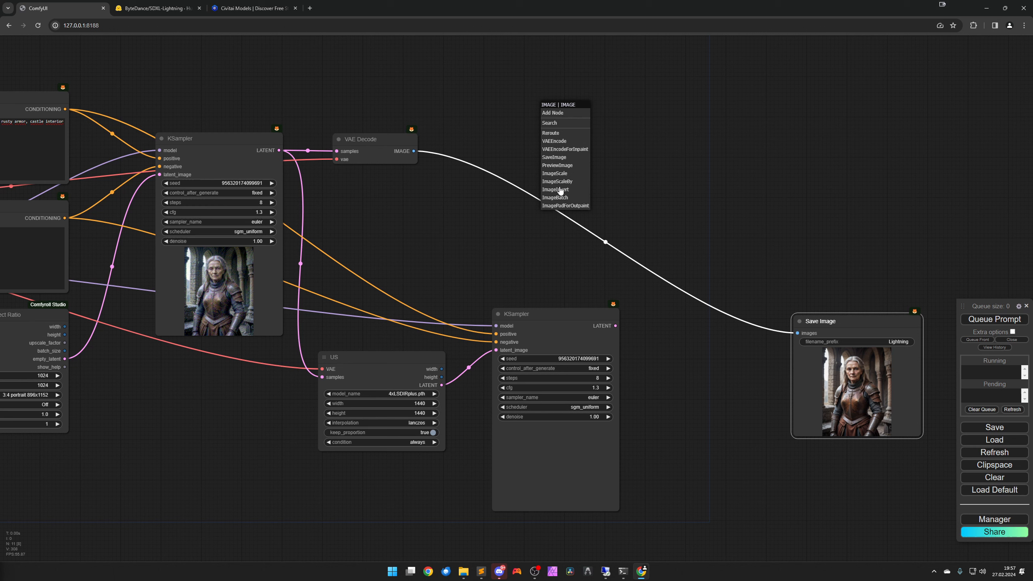
left_click(564, 166)
left_click_drag(595, 119, 525, 157)
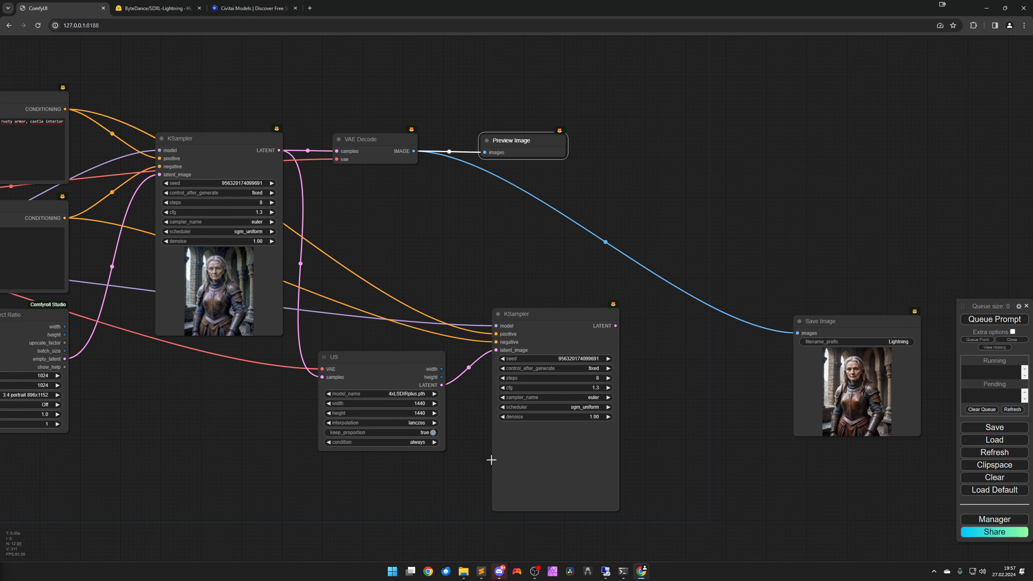
- Set the US group node's width to 0 and its height to 1080
scroll(472, 452, "up", 9)
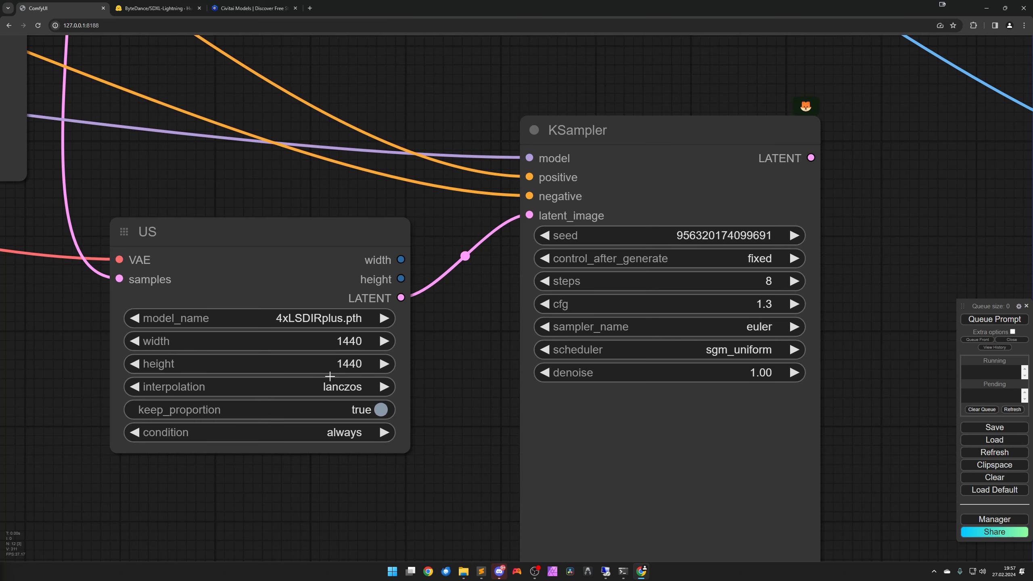
left_click_drag(306, 341, 128, 340)
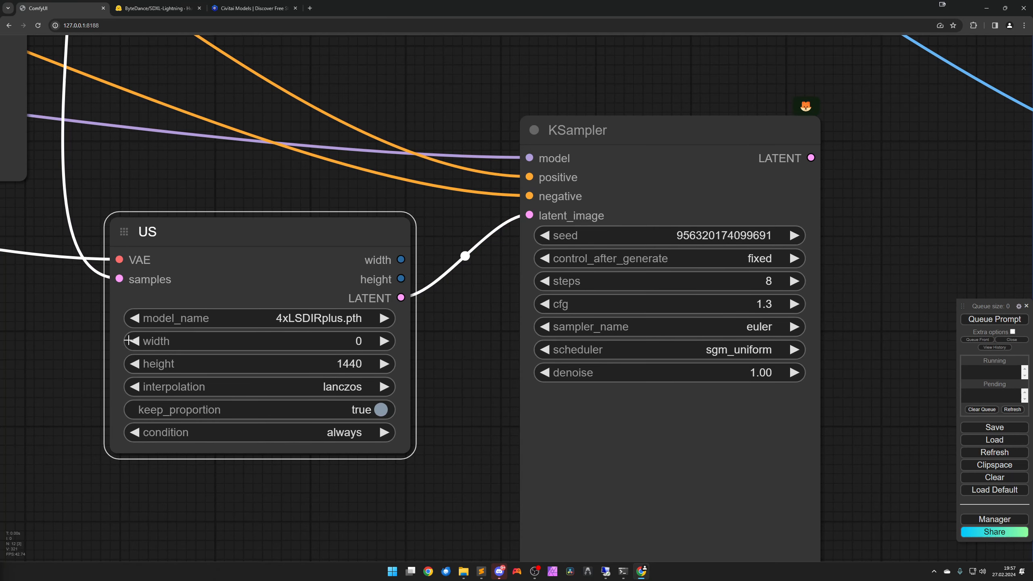
left_click(293, 362)
type("1080")
key("Return")
scroll(326, 419, "down", 5)
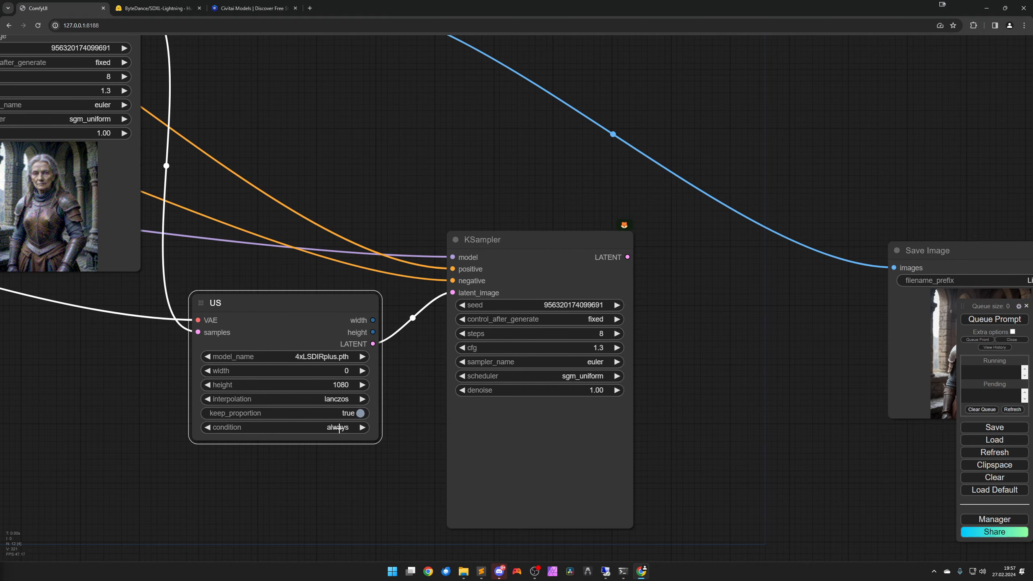
scroll(381, 405, "up", 4)
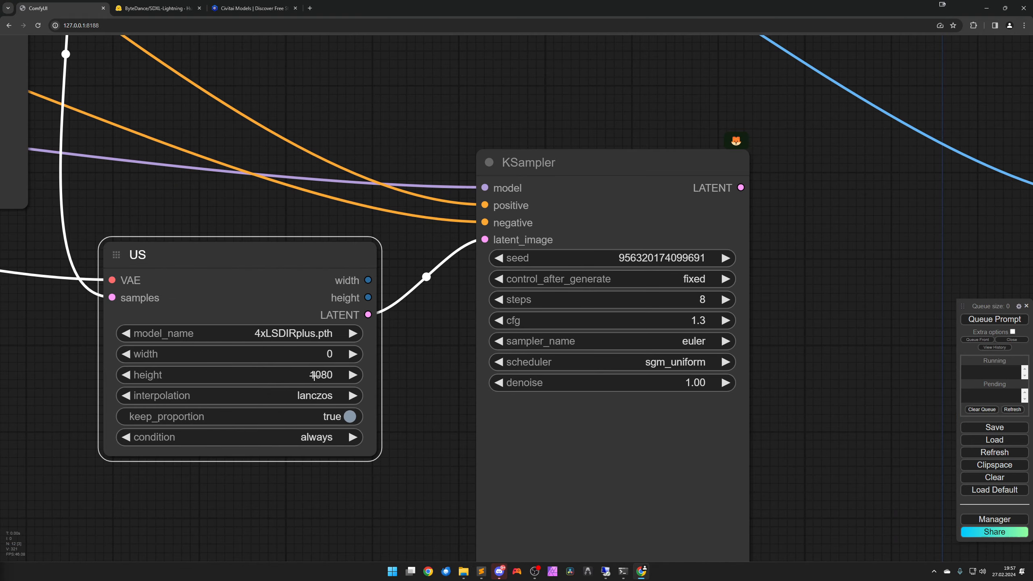
- Duplicate the VAE Decode node with its VAE connection and place the copy between the second KSampler and Save Image
scroll(389, 460, "down", 5)
scroll(481, 466, "down", 2)
left_click_drag(644, 407, 581, 406)
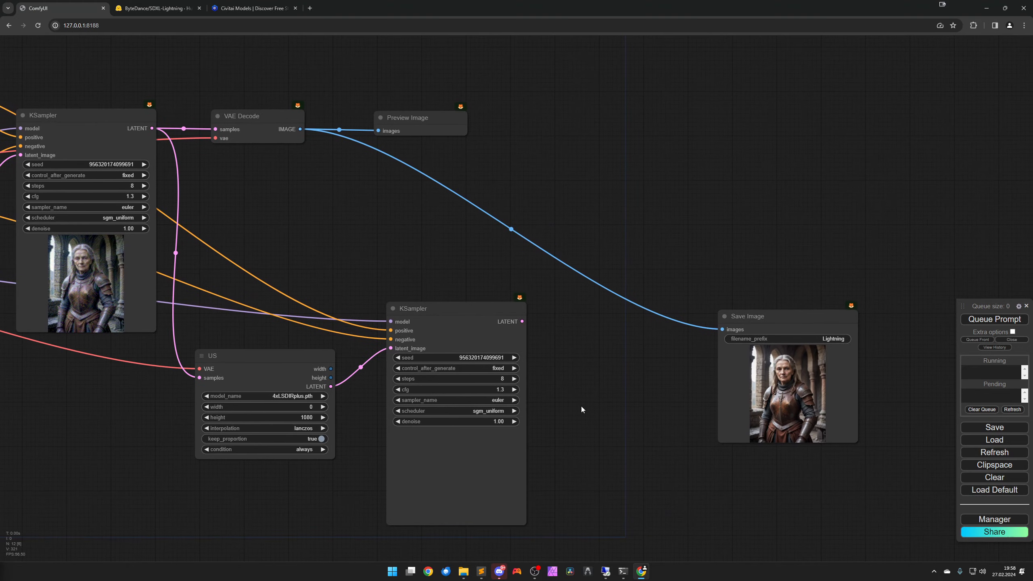
left_click(273, 123)
key("ctrl+c")
key("ctrl+shift+v")
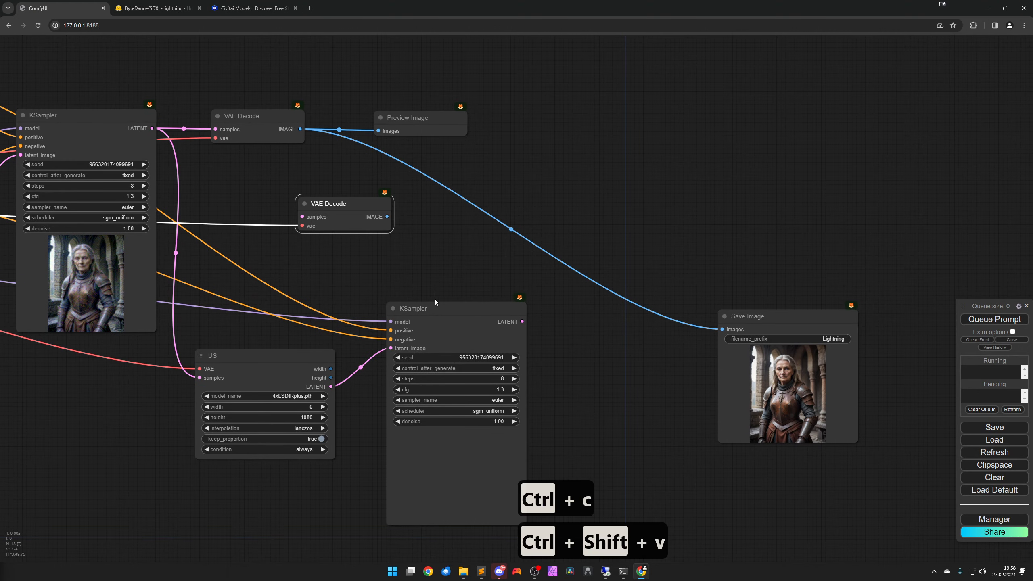
left_click_drag(341, 211, 606, 323)
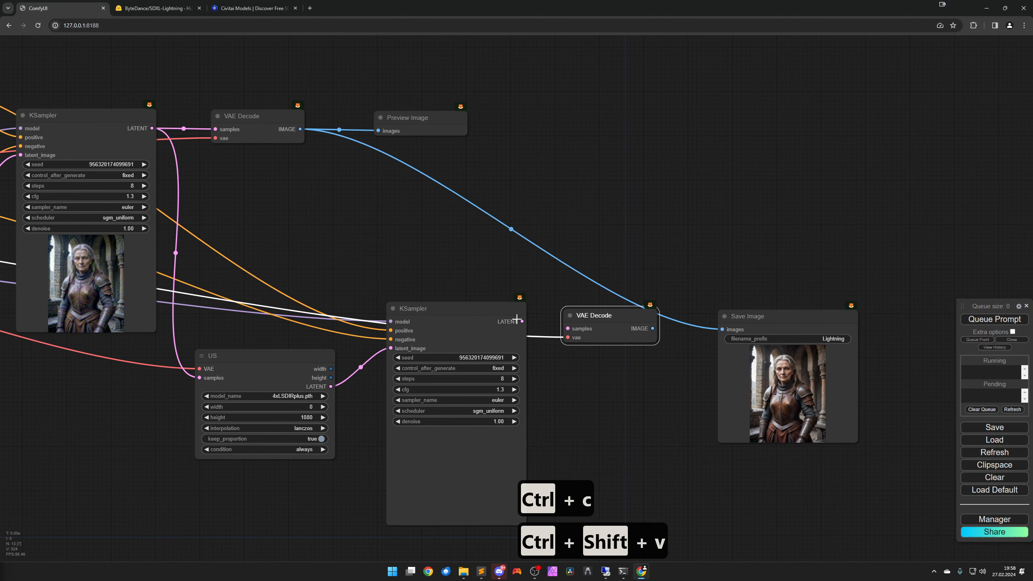
- Connect the second KSampler's LATENT to the copied VAE Decode, link its IMAGE output to Save Image, and move Save Image closer
left_click_drag(522, 321, 568, 328)
left_click_drag(652, 329, 753, 323)
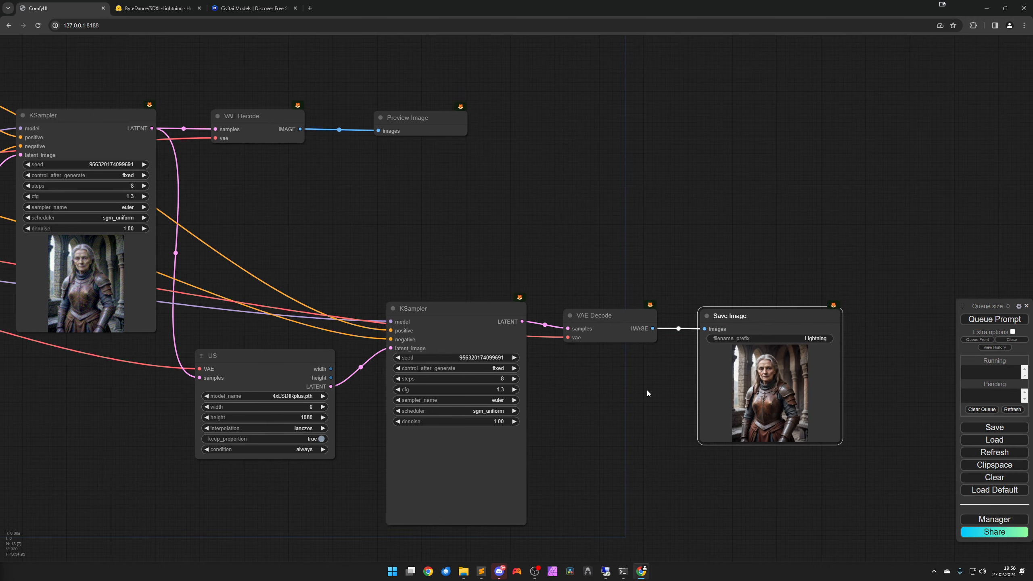
left_click_drag(573, 425, 715, 394)
left_click_drag(395, 343, 408, 337)
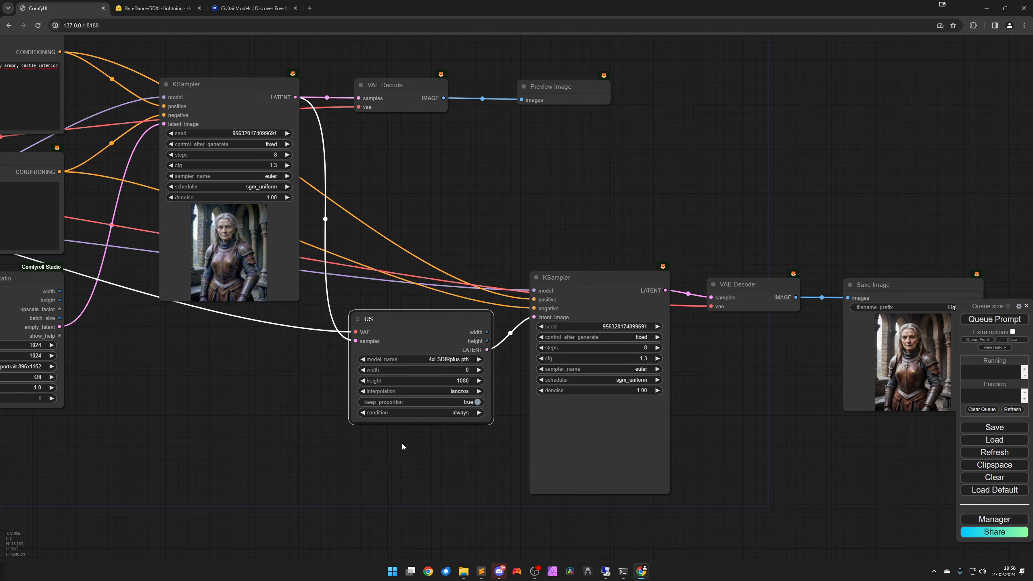
left_click_drag(881, 371, 867, 371)
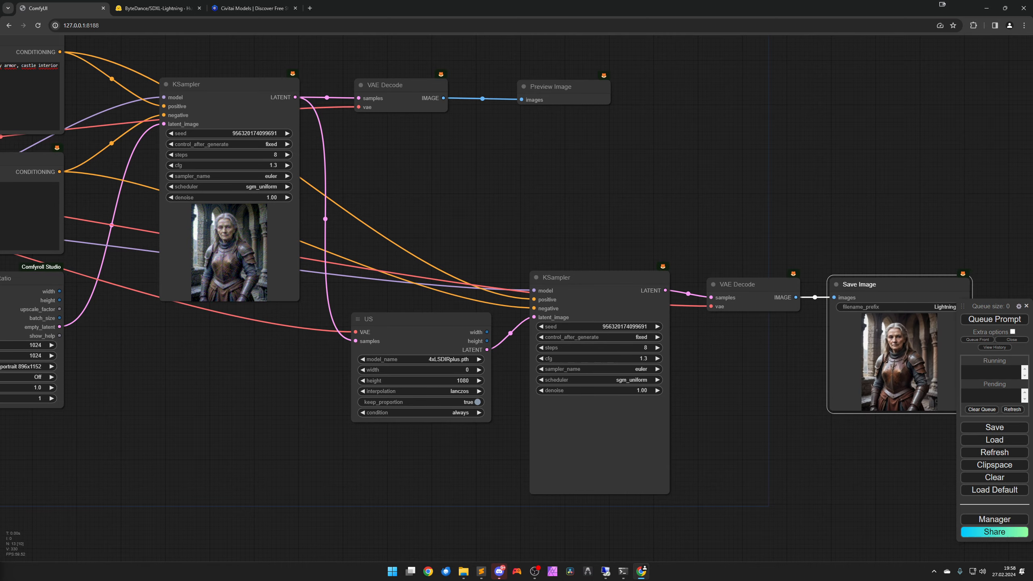
left_click(751, 427)
- Move the US group node and second KSampler slightly up, selecting them along with the second VAE Decode and Save Image
left_click_drag(394, 483, 468, 498)
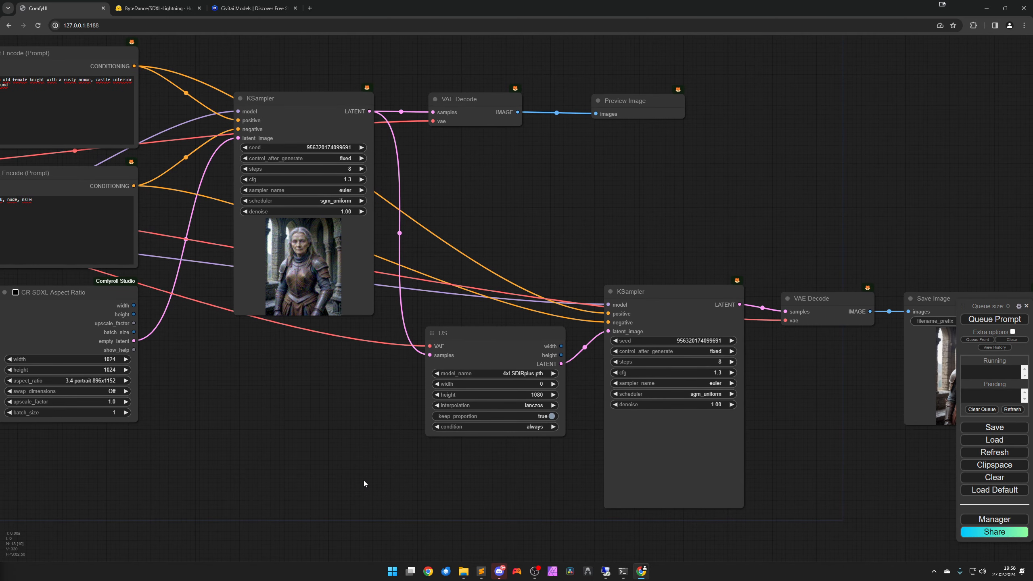
left_click(498, 356)
left_click_drag(498, 356, 497, 348)
left_click_drag(672, 319, 672, 317)
left_click(830, 313, "shift")
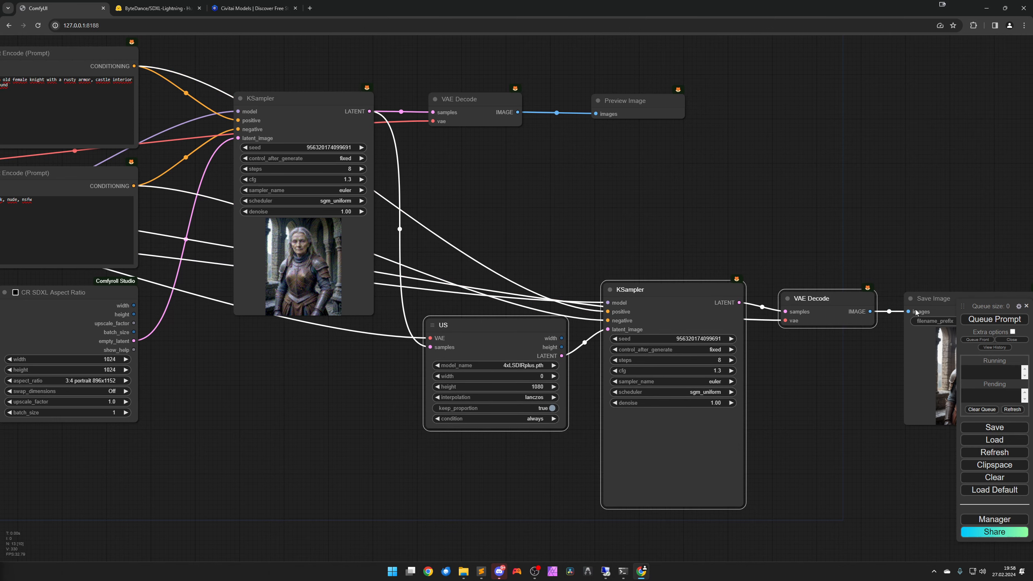
left_click(936, 304, "shift")
left_click(480, 451)
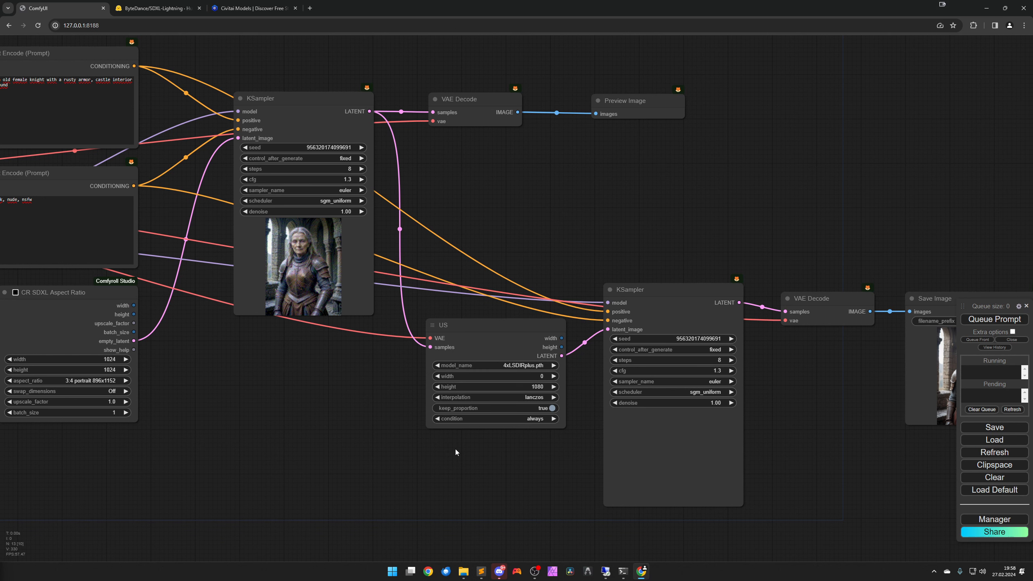
- Set the second KSampler to 4 steps and a cfg of 1.0
left_click_drag(400, 477, 525, 502)
scroll(404, 470, "down", 1)
left_click_drag(404, 470, 364, 424)
left_click_drag(773, 403, 638, 410)
scroll(581, 410, "up", 2)
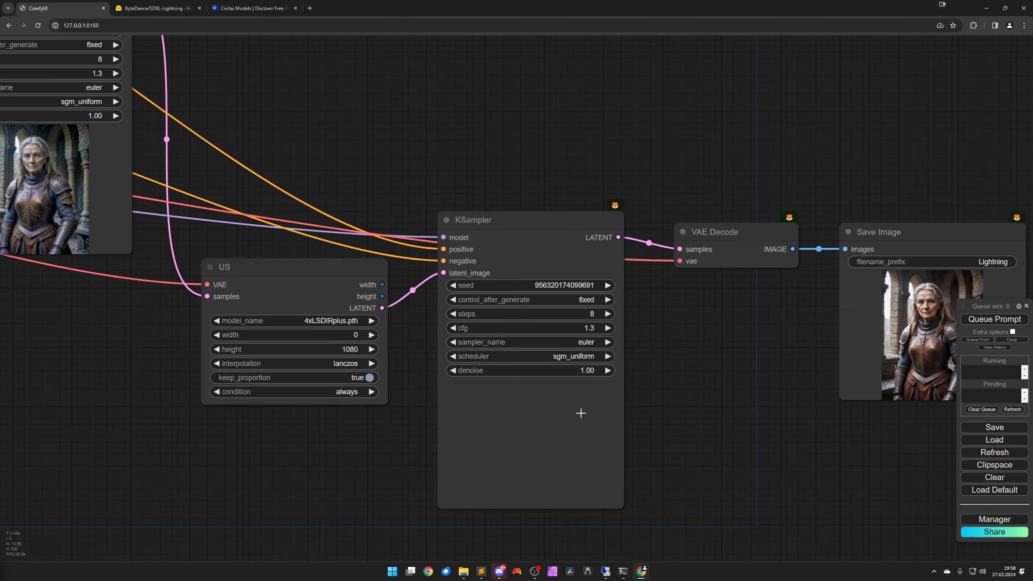
scroll(566, 412, "up", 1)
scroll(565, 411, "up", 2)
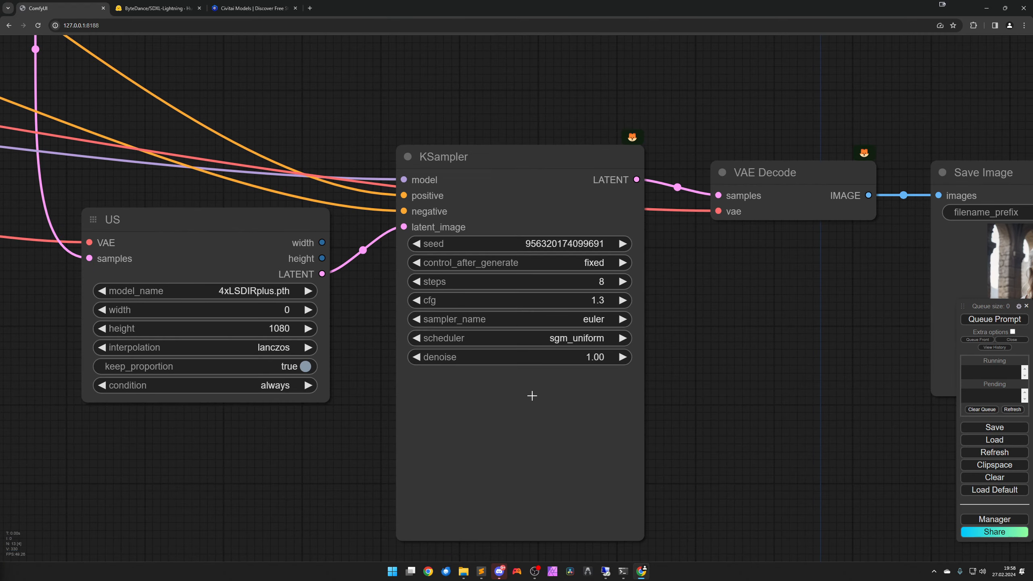
scroll(501, 387, "up", 1)
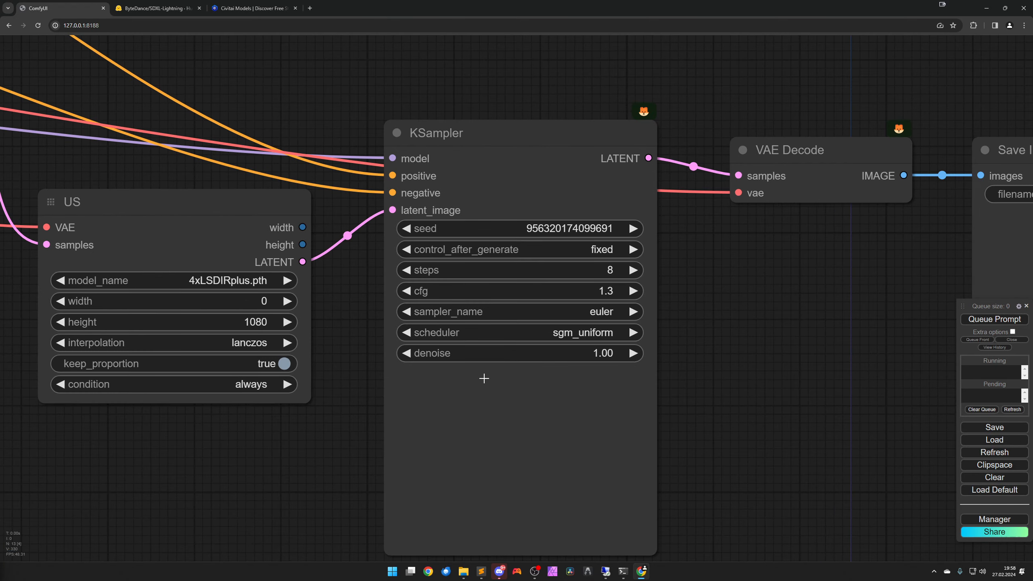
left_click(406, 270)
left_click(407, 270)
left_click(407, 269)
left_click(407, 270)
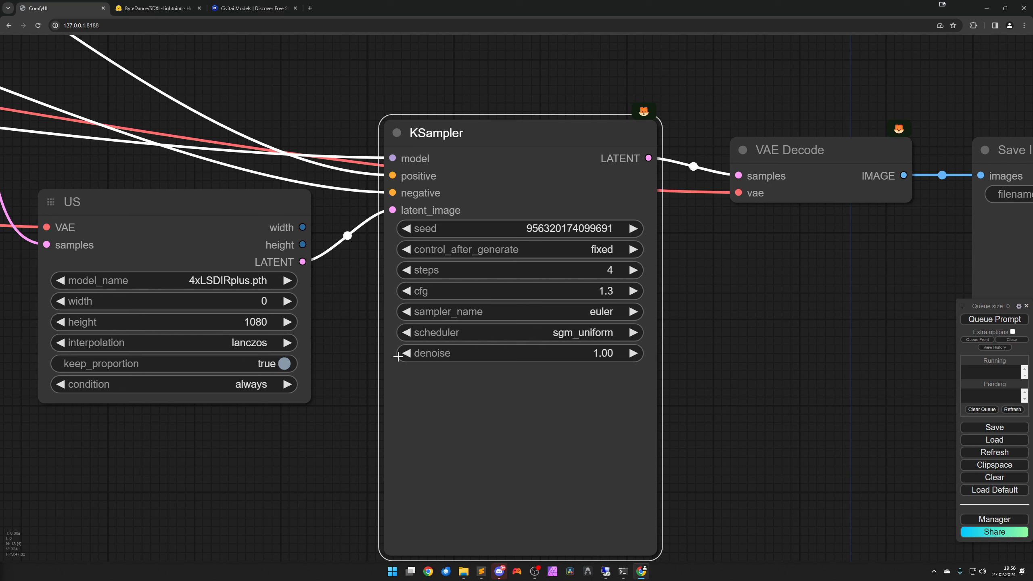
left_click(406, 290)
left_click(407, 291)
left_click(406, 290)
- Nudge the second VAE Decode and the Save Image node slightly up to line up with the second KSampler
scroll(528, 415, "down", 5)
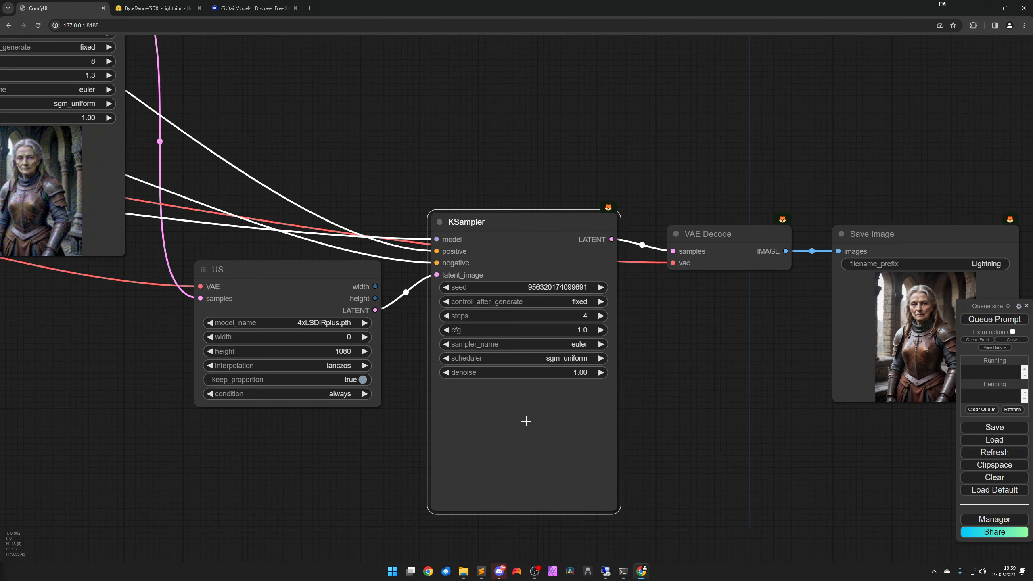
scroll(402, 474, "down", 3)
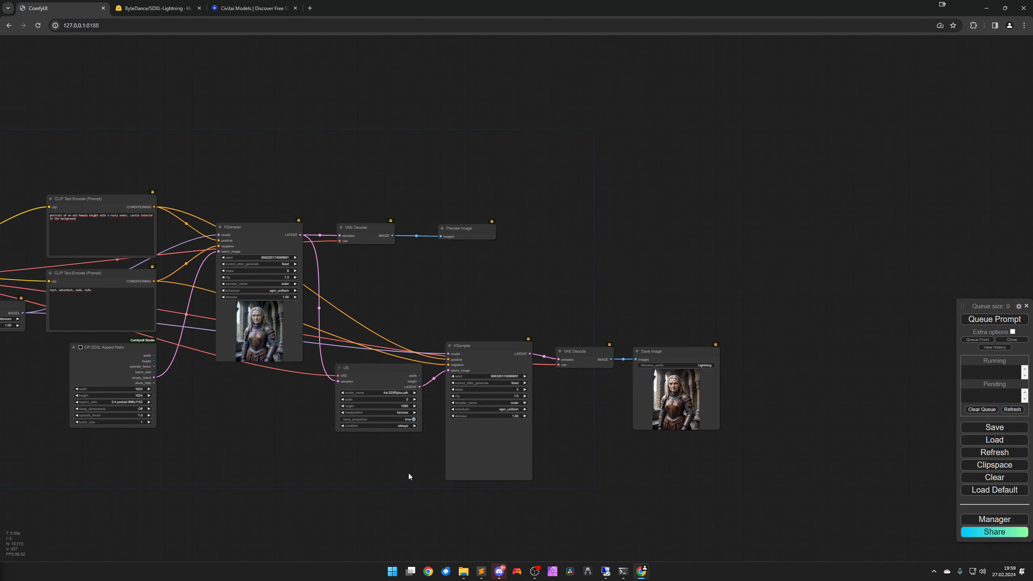
left_click_drag(389, 477, 522, 440)
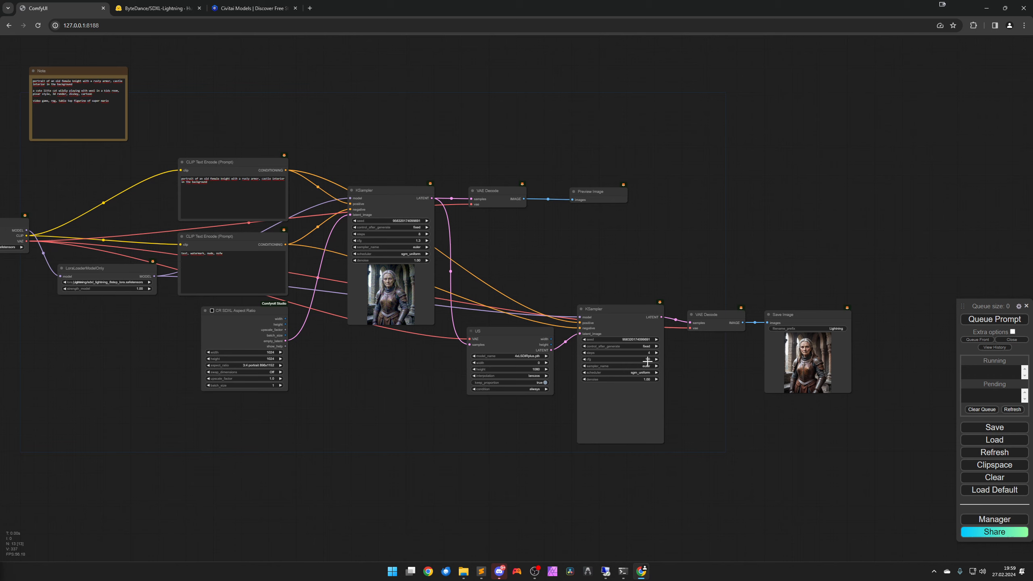
left_click(248, 239)
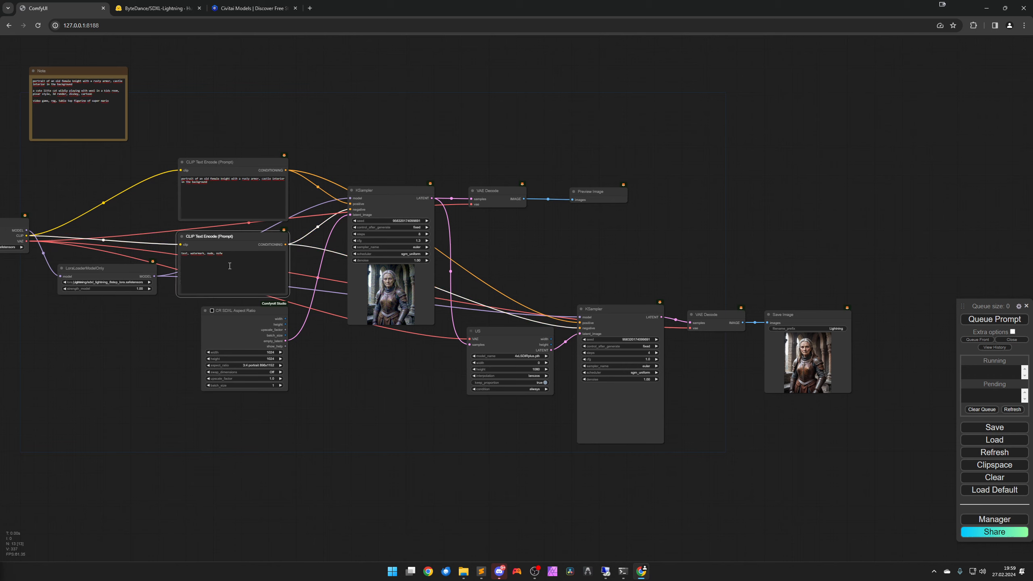
left_click(634, 408)
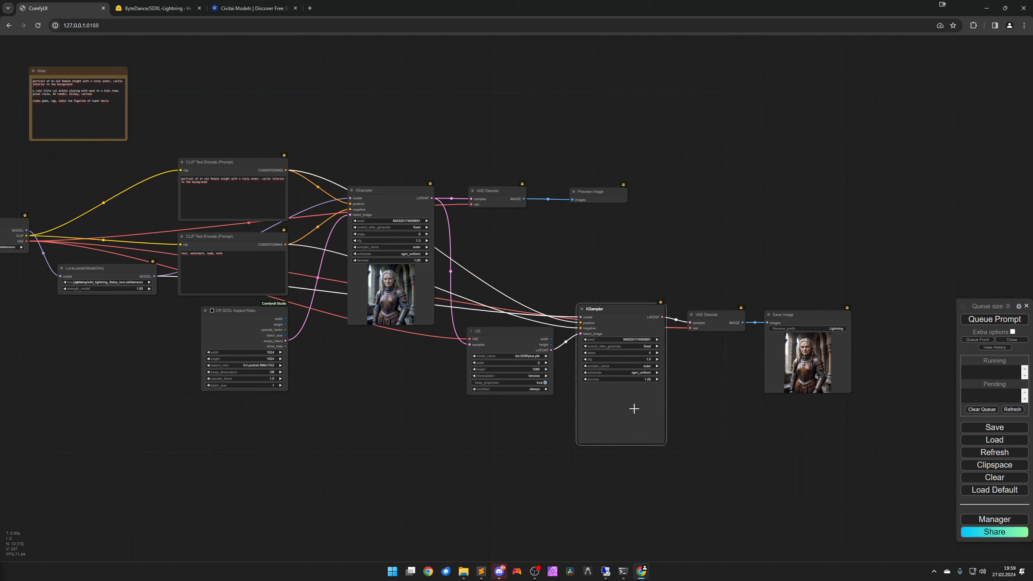
left_click_drag(711, 325, 711, 320)
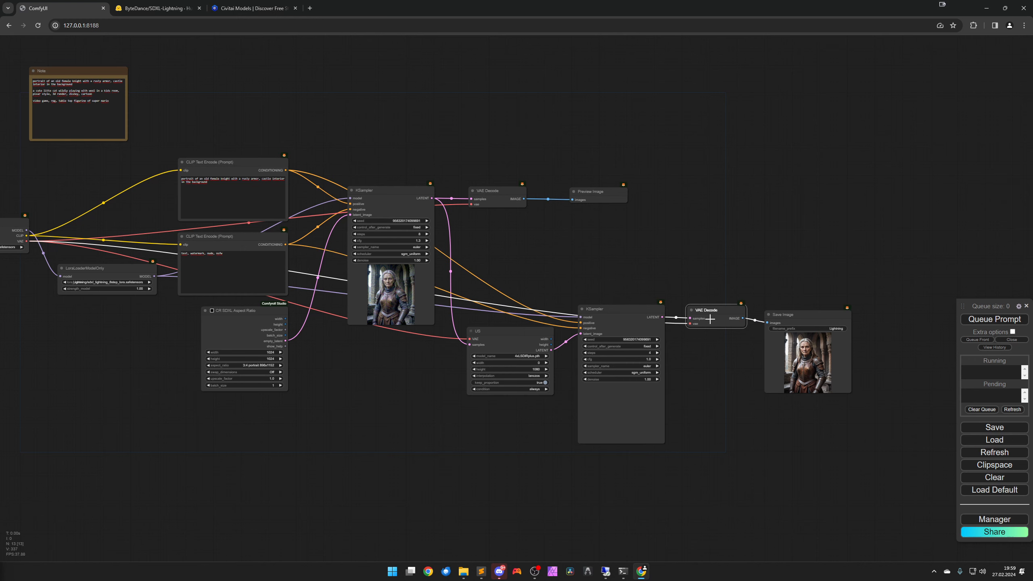
left_click_drag(784, 342, 783, 339)
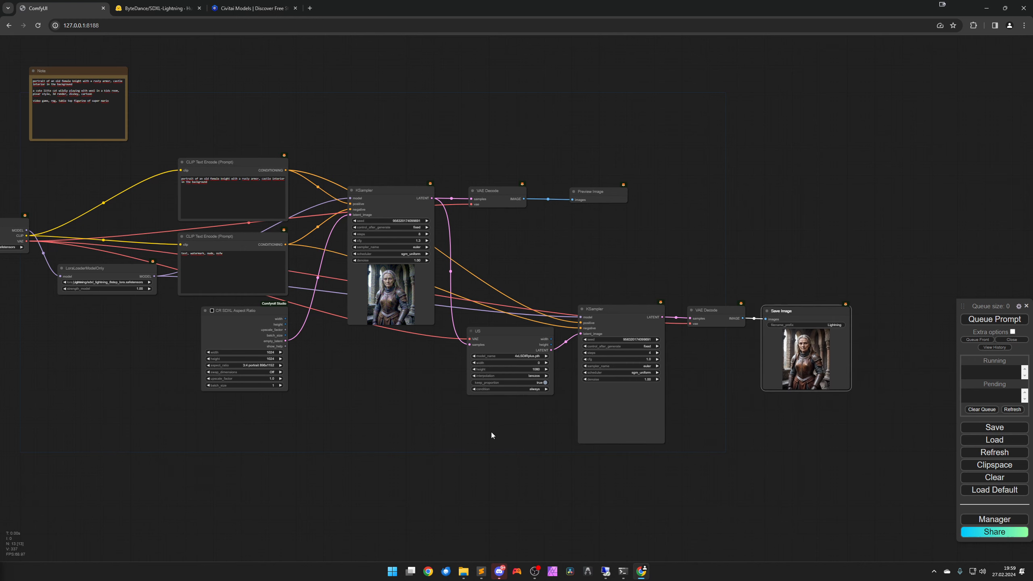
- Duplicate the LoraLoaderModelOnly node without its connections and place the copy below the CR SDXL Aspect Ratio node
left_click_drag(518, 432, 676, 423)
left_click(265, 265)
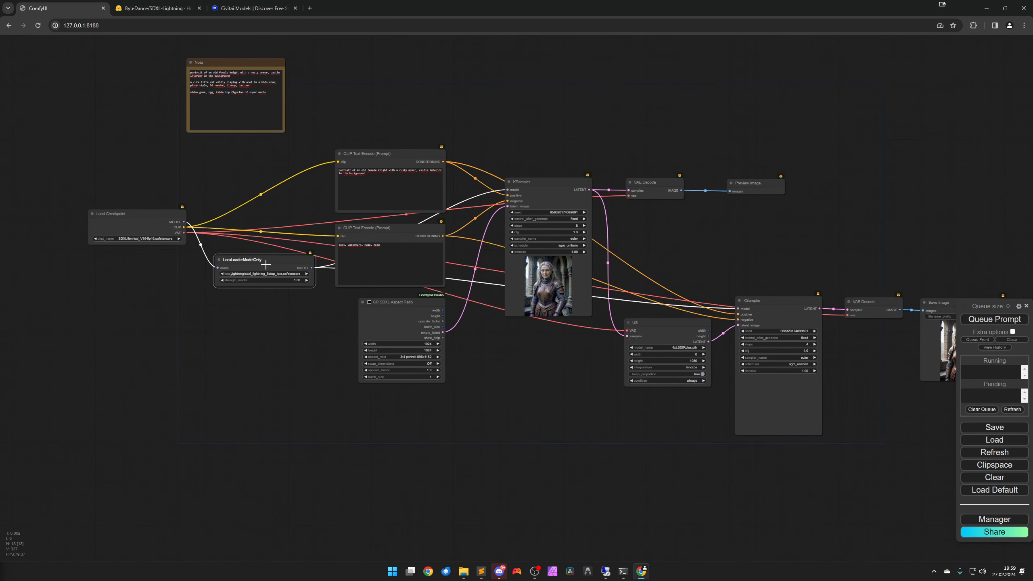
key("ctrl+c")
key("ctrl+v")
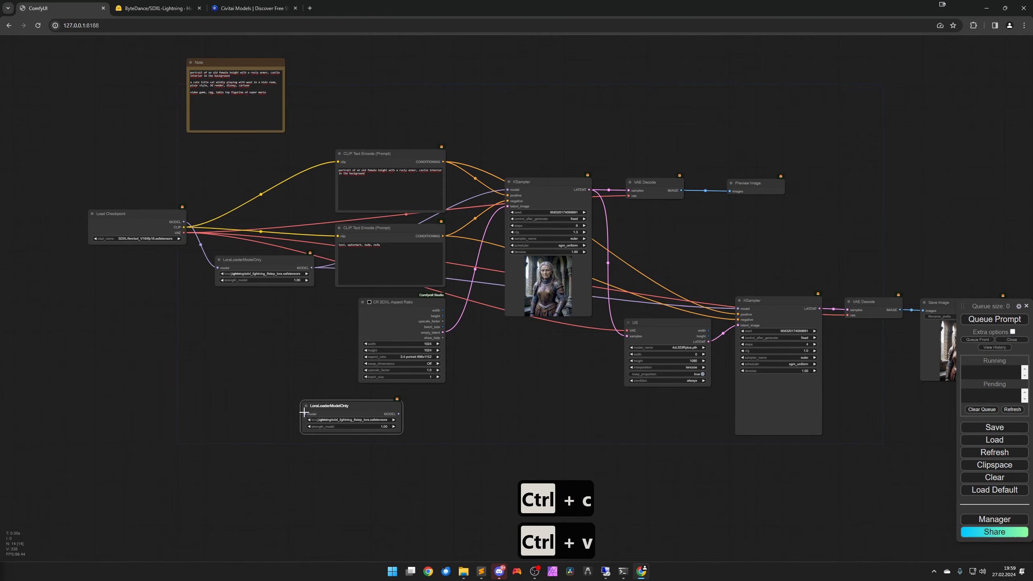
scroll(374, 448, "up", 8)
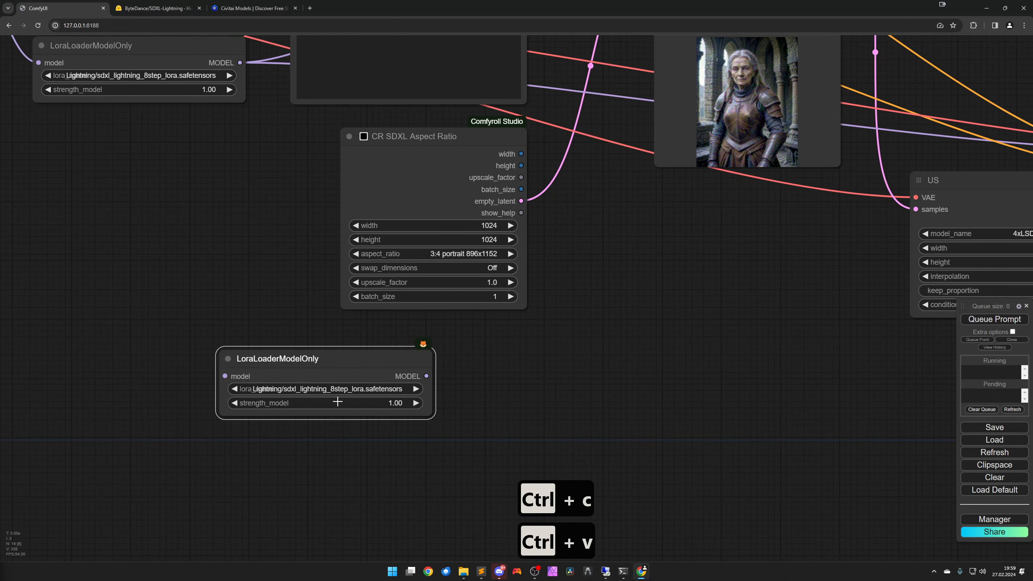
- Widen the copied LoRA loader and set its lora_name to Lightning/sdxl_lightning_4step_lora.safetensors
left_click_drag(432, 413, 472, 414)
left_click(372, 389)
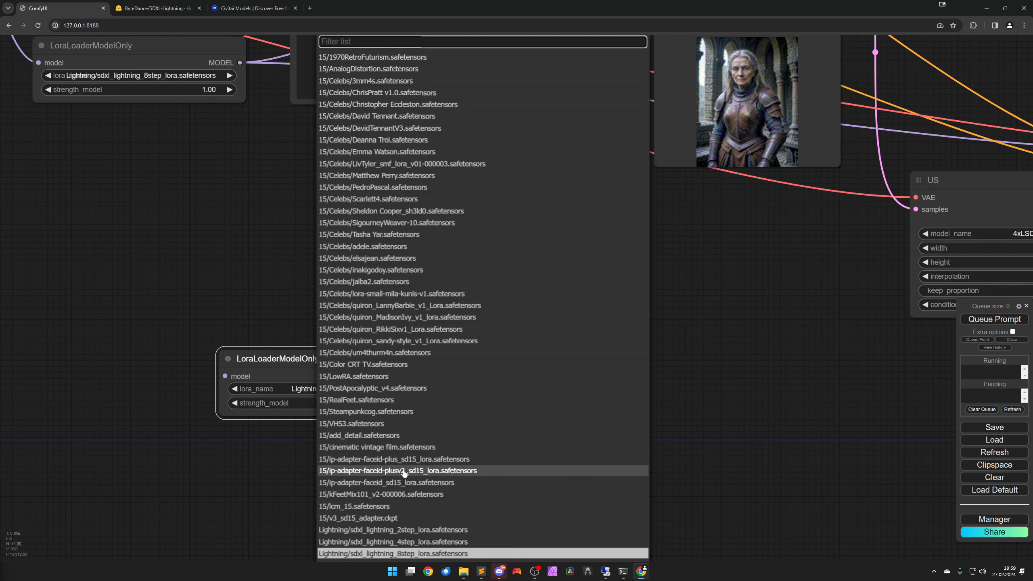
left_click(403, 542)
left_click_drag(369, 372, 346, 370)
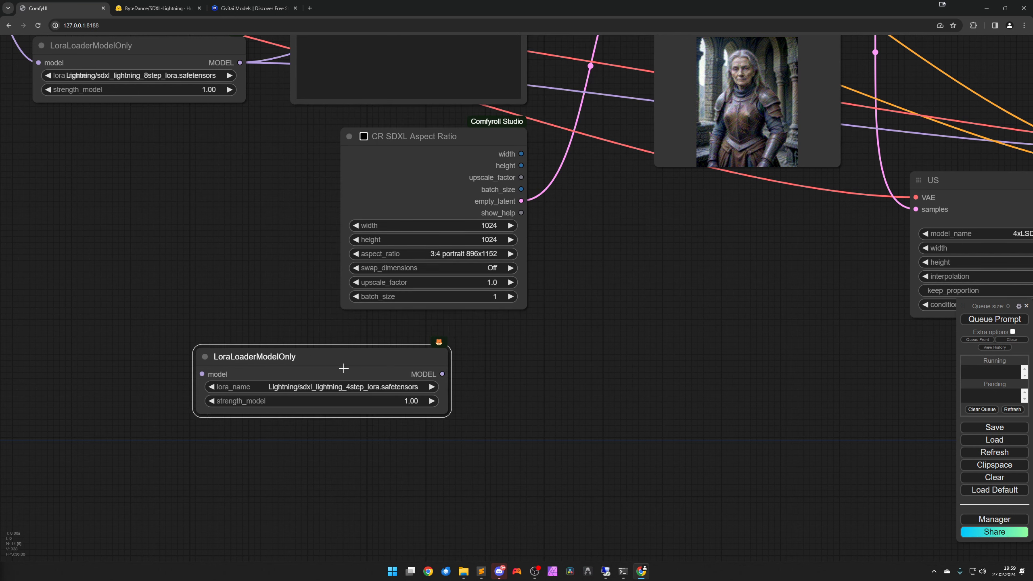
- Connect the 4-step LoRA loader's MODEL output to the second KSampler's model input
scroll(358, 437, "down", 4)
left_click_drag(404, 443, 298, 472)
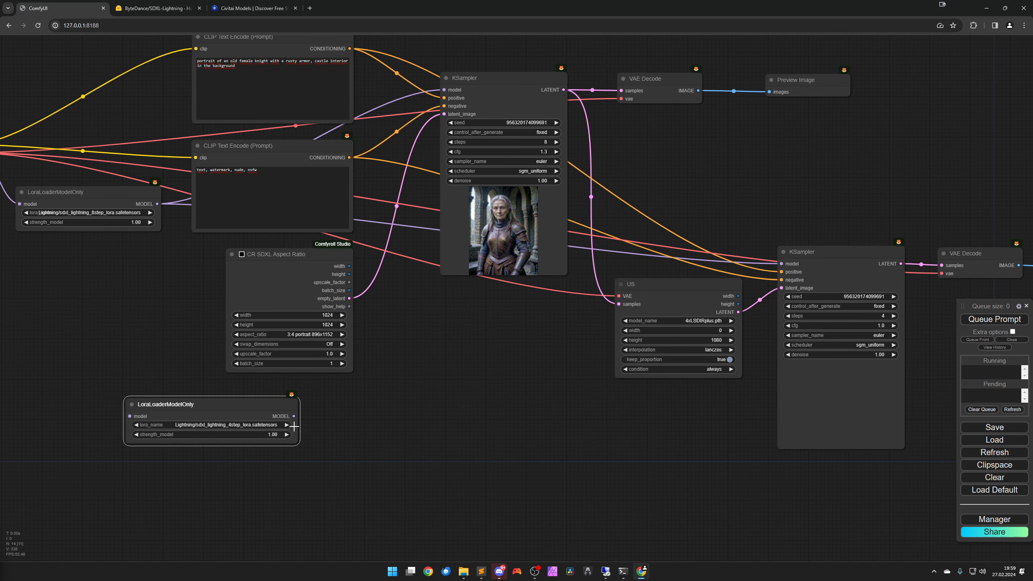
left_click_drag(293, 416, 808, 285)
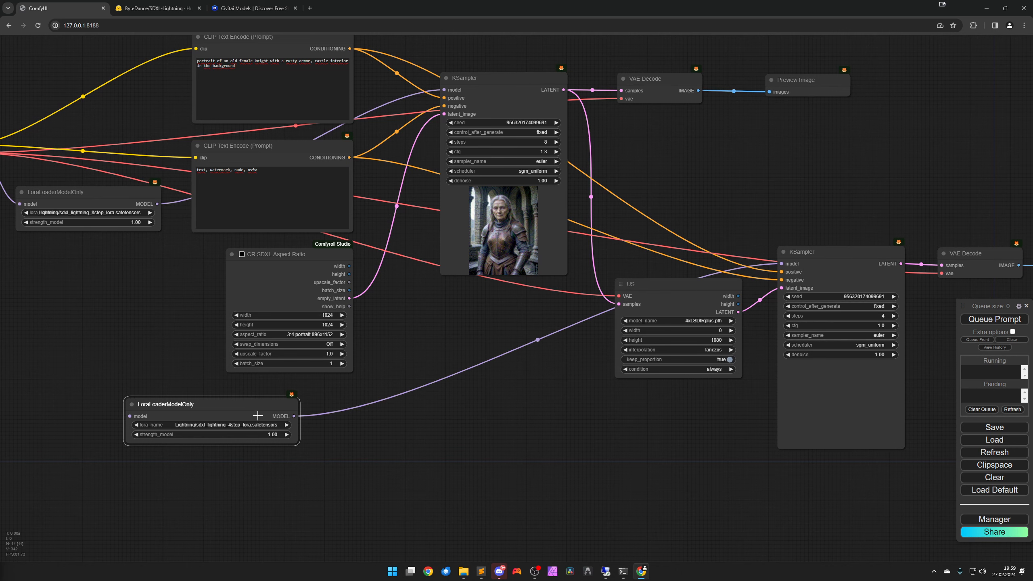
left_click_drag(242, 408, 240, 402)
- Connect the checkpoint's MODEL output to the 4-step LoRA loader and position that loader below the 8-step one
left_click_drag(95, 385, 332, 437)
scroll(246, 349, "down", 1)
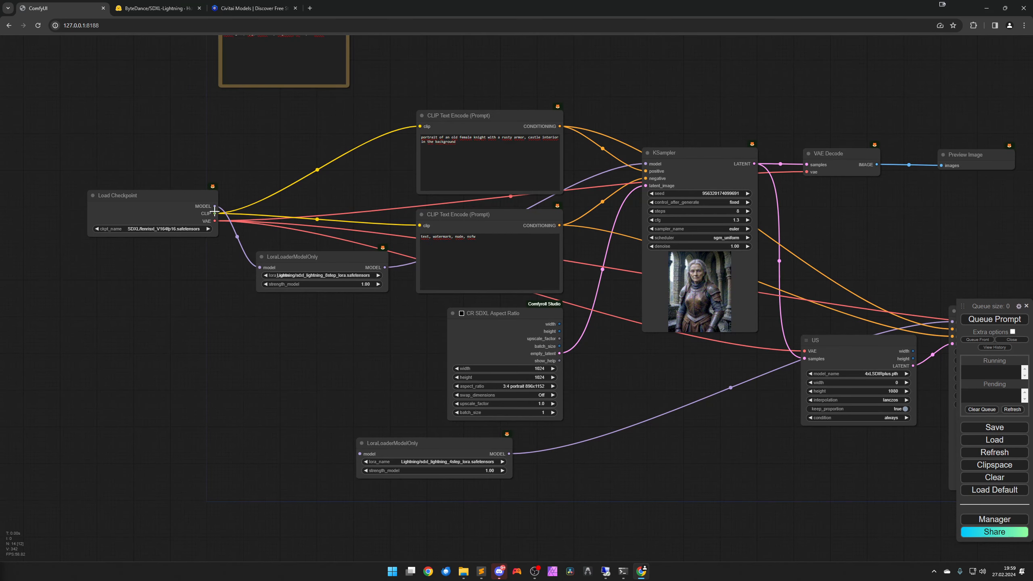
left_click_drag(215, 207, 332, 449)
mouse_move(421, 475)
left_mouse_down()
mouse_move(363, 474)
mouse_move(416, 472)
left_mouse_up()
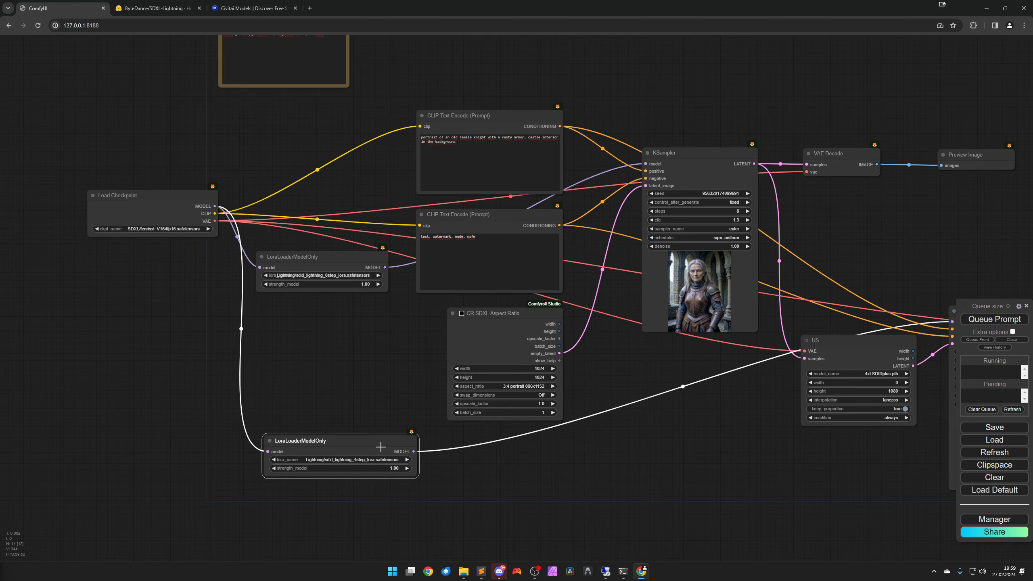
left_click_drag(379, 440, 376, 441)
- Move the US group node down, clear of the second KSampler's model link, and select the 4-step LoRA loader
left_click_drag(706, 442, 525, 448)
left_click_drag(684, 357, 675, 387)
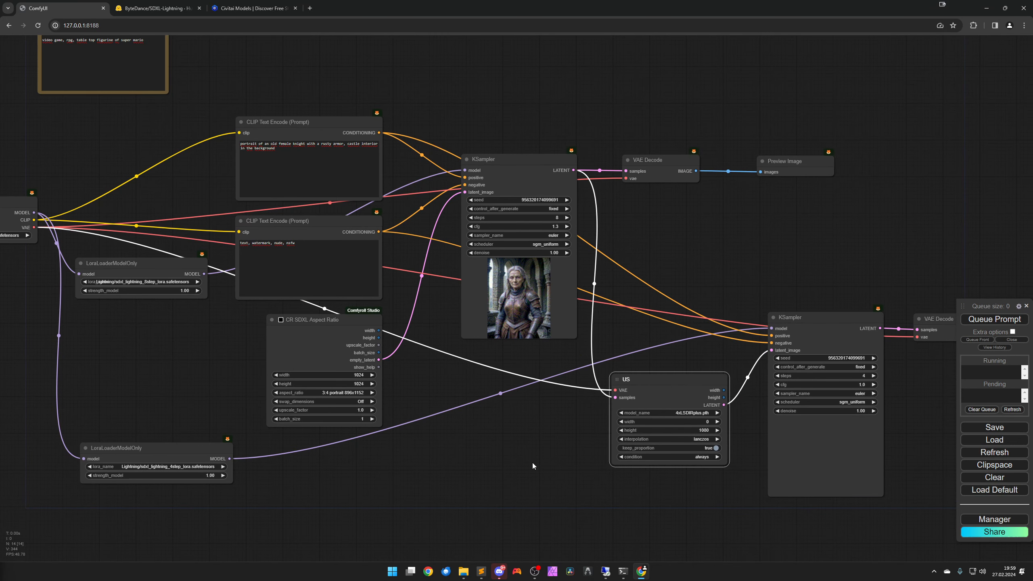
left_click(162, 447)
left_click_drag(157, 425, 298, 417)
left_click_drag(391, 371, 547, 353)
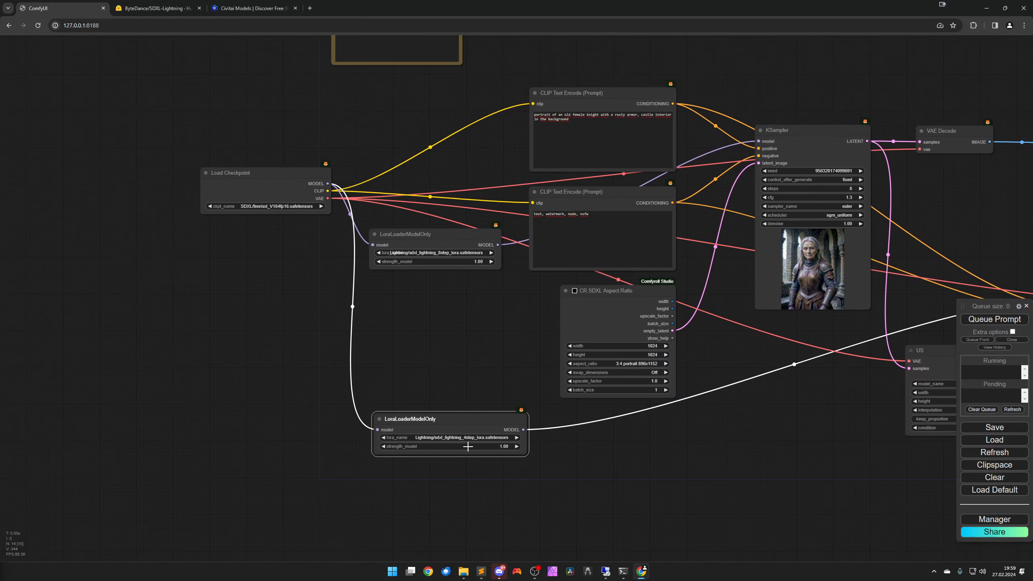
scroll(476, 443, "up", 8)
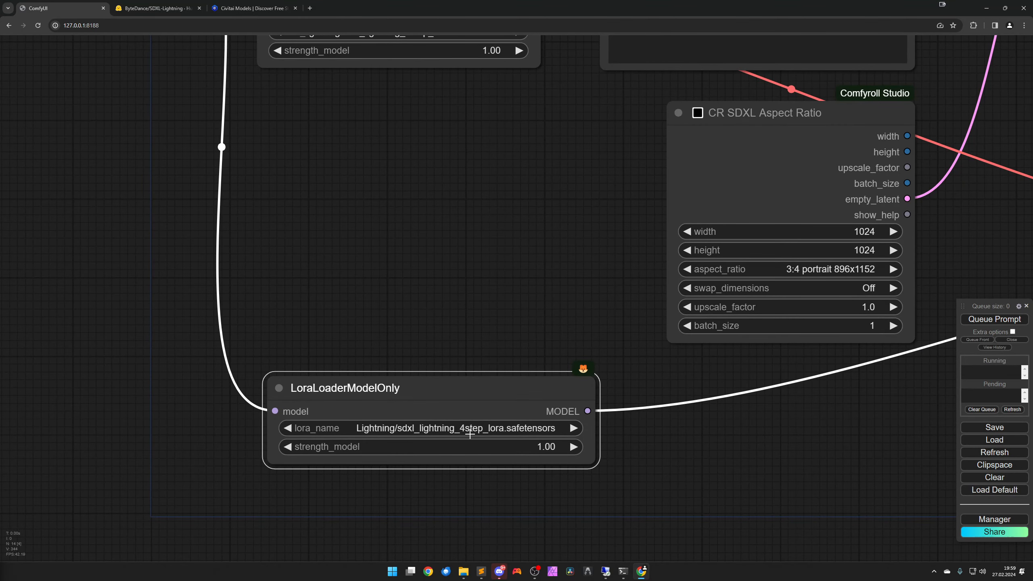
scroll(470, 435, "down", 10)
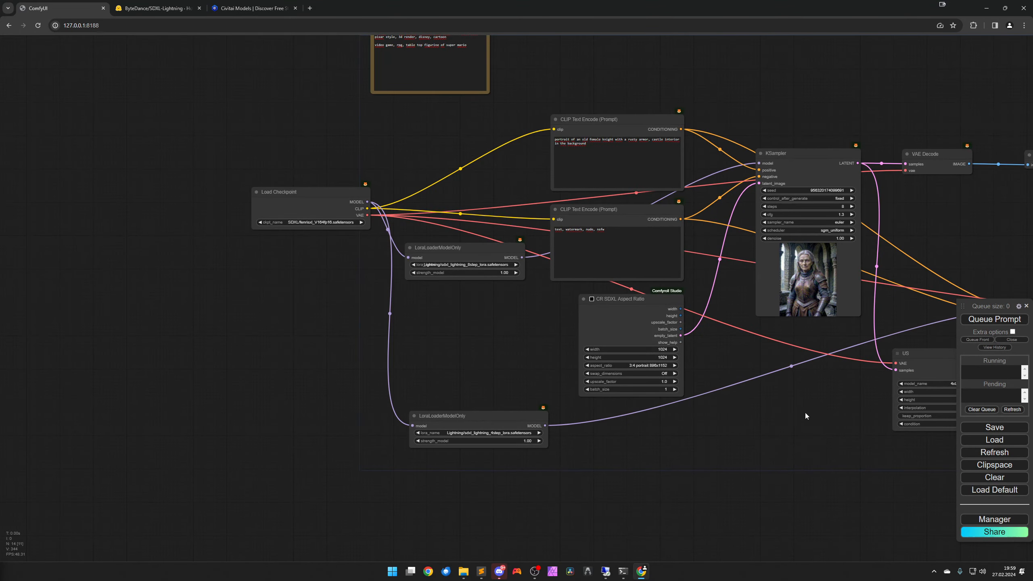
left_click_drag(802, 415, 405, 450)
left_click(667, 351)
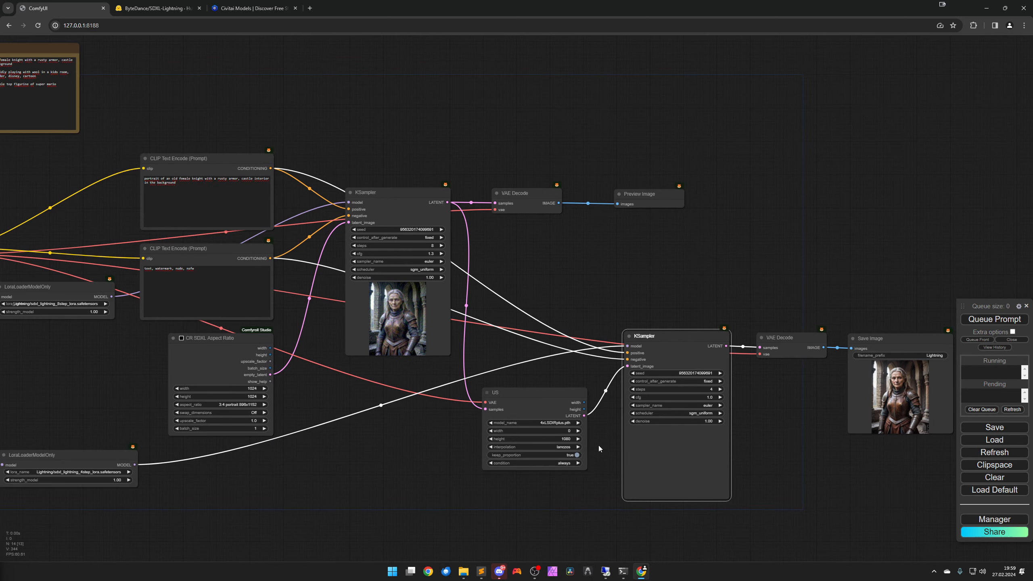
scroll(737, 395, "up", 8)
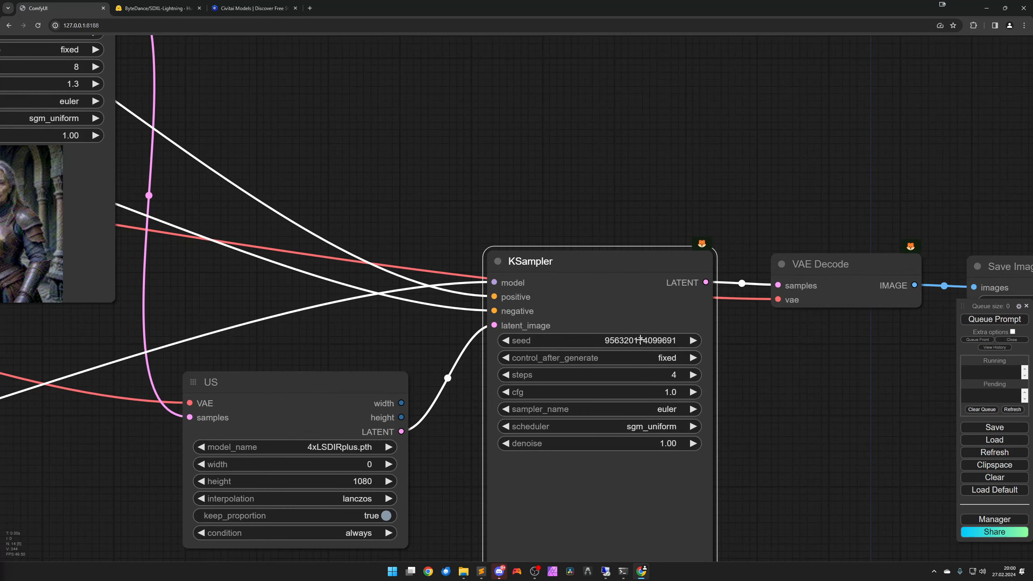
left_click_drag(623, 341, 595, 370)
- Set the second KSampler's denoise to 0.15
scroll(595, 370, "down", 10)
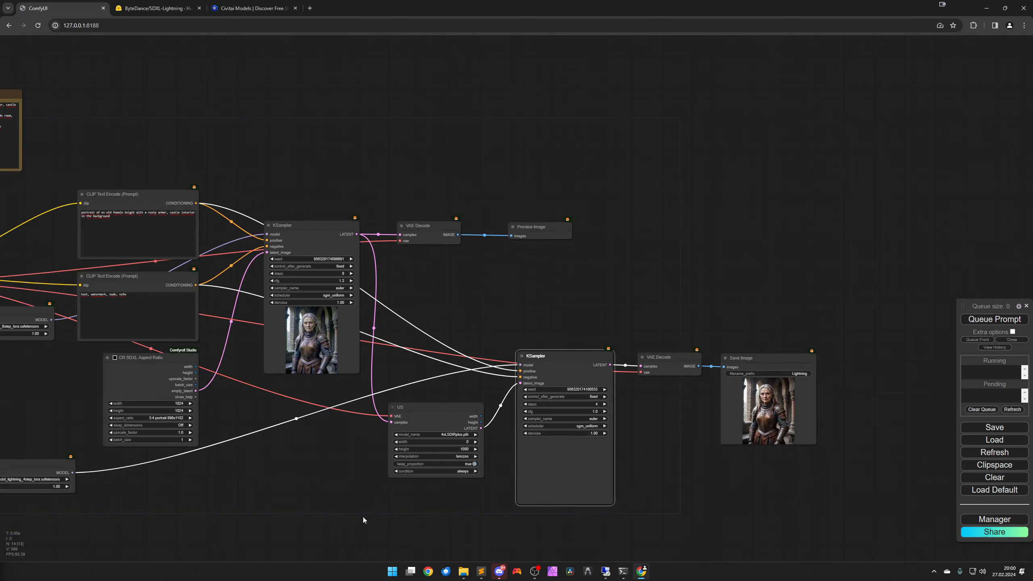
left_click_drag(363, 517, 521, 485)
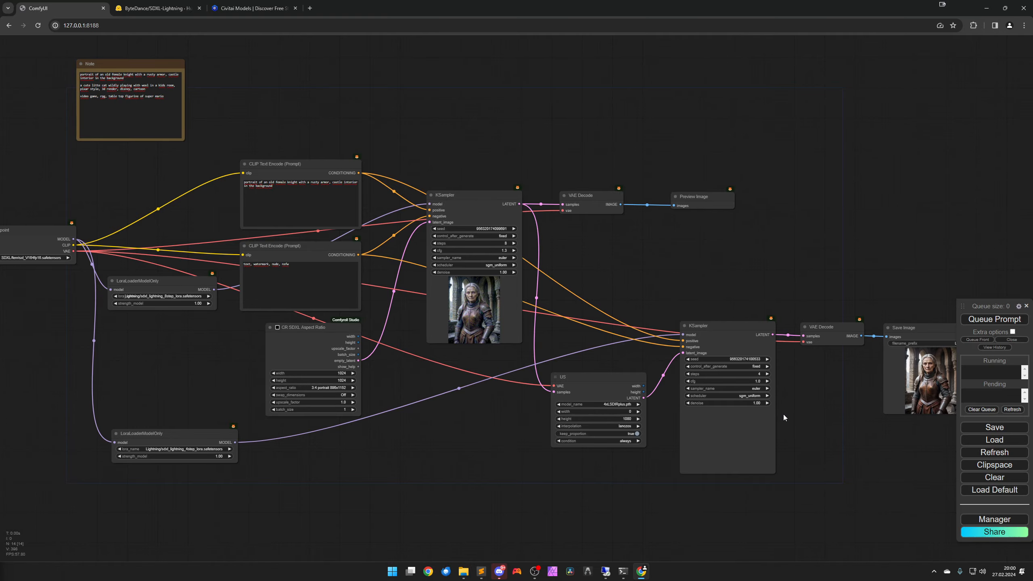
scroll(799, 415, "up", 10)
left_click_drag(638, 385, 637, 382)
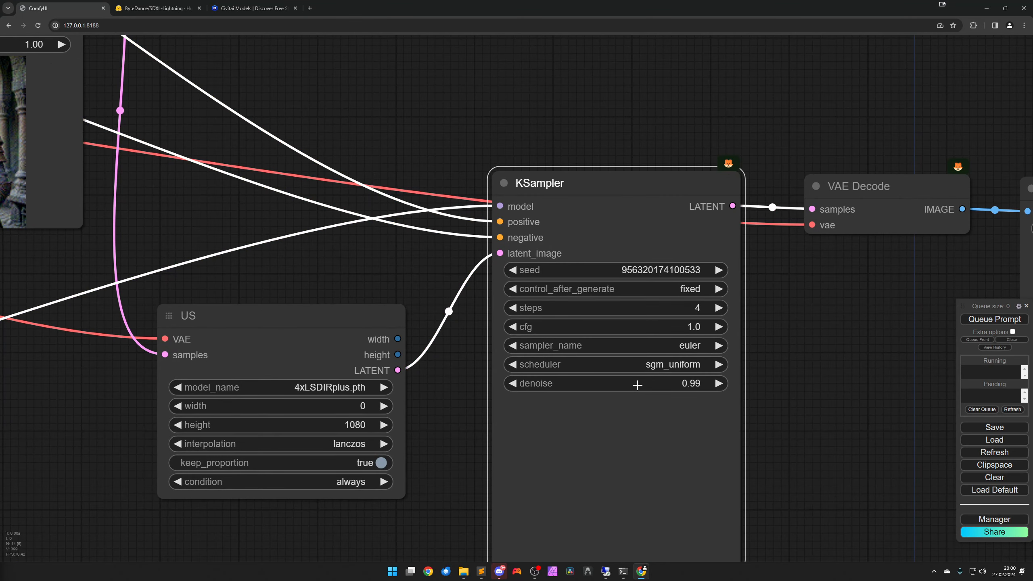
scroll(630, 385, "up", 4)
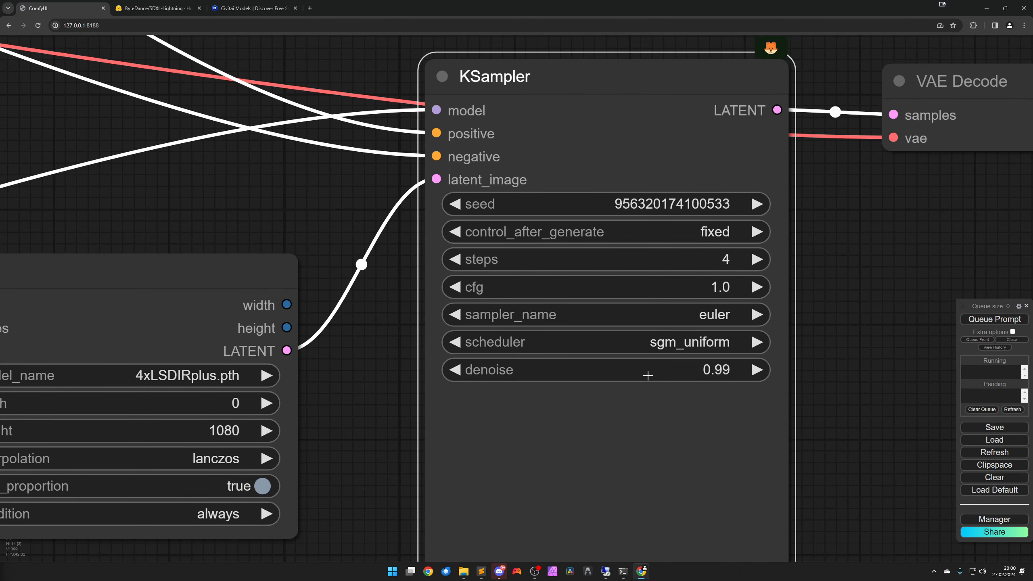
left_click(650, 370)
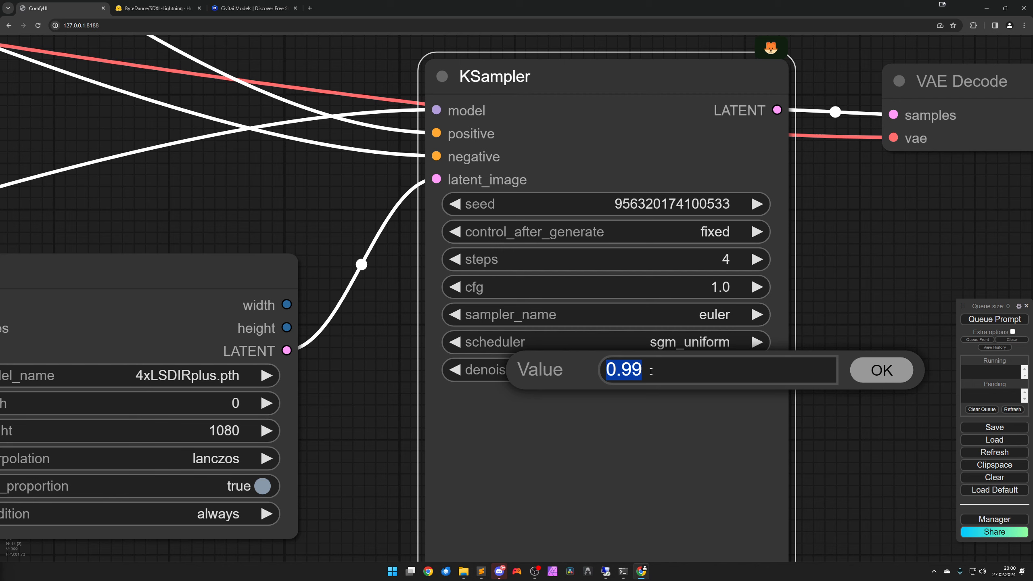
type("0.15")
key("Return")
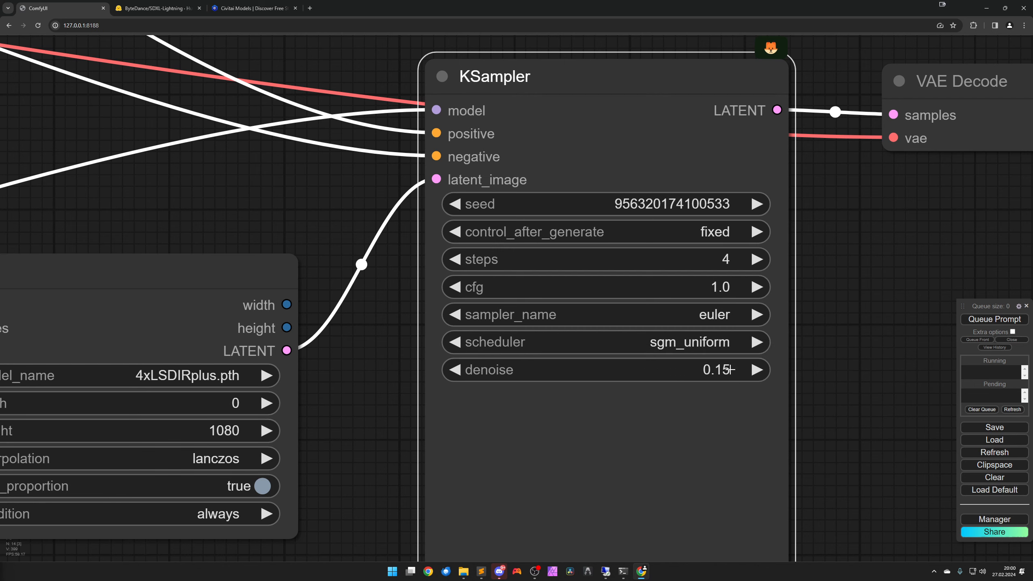
- Queue the prompt and follow the run through the 4-step LoRA loader, US group node and second KSampler
scroll(689, 374, "down", 8)
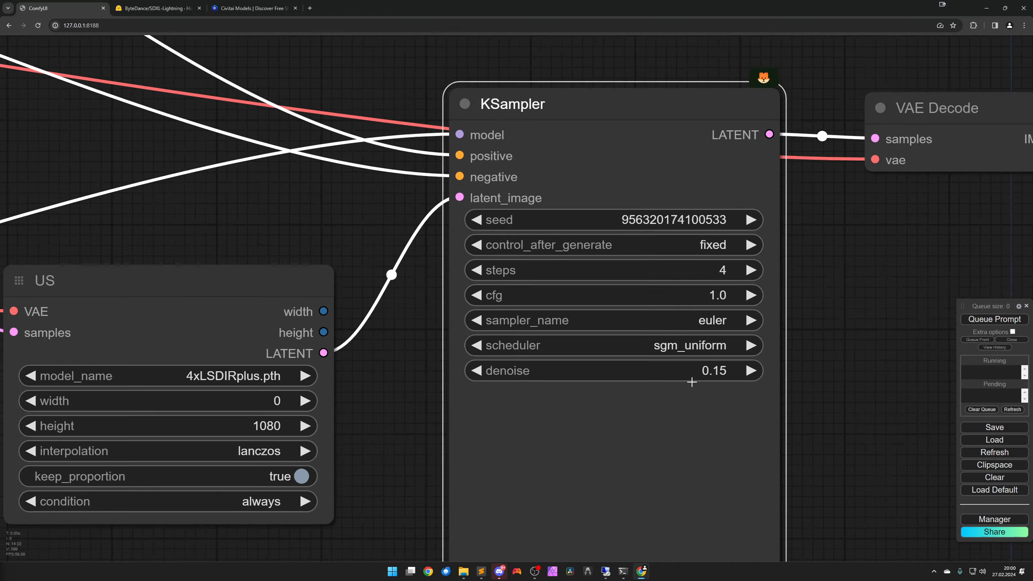
scroll(693, 396, "down", 4)
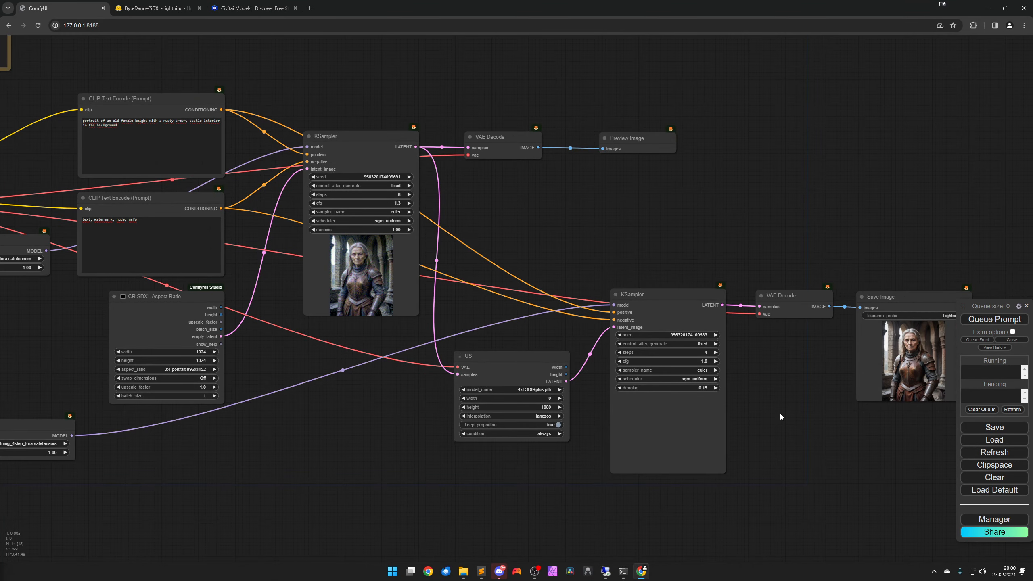
left_click(1019, 319)
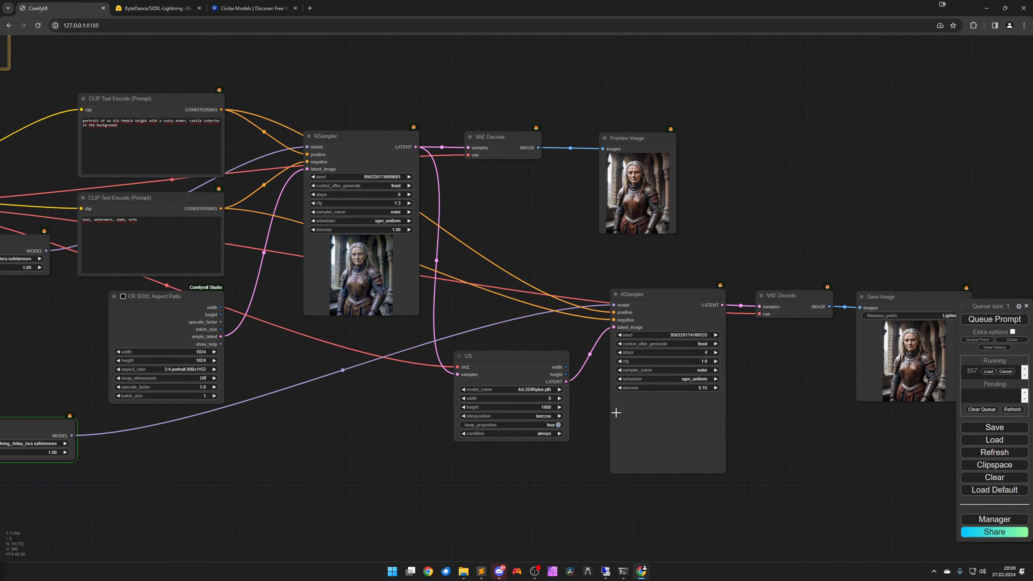
left_click_drag(360, 451, 532, 441)
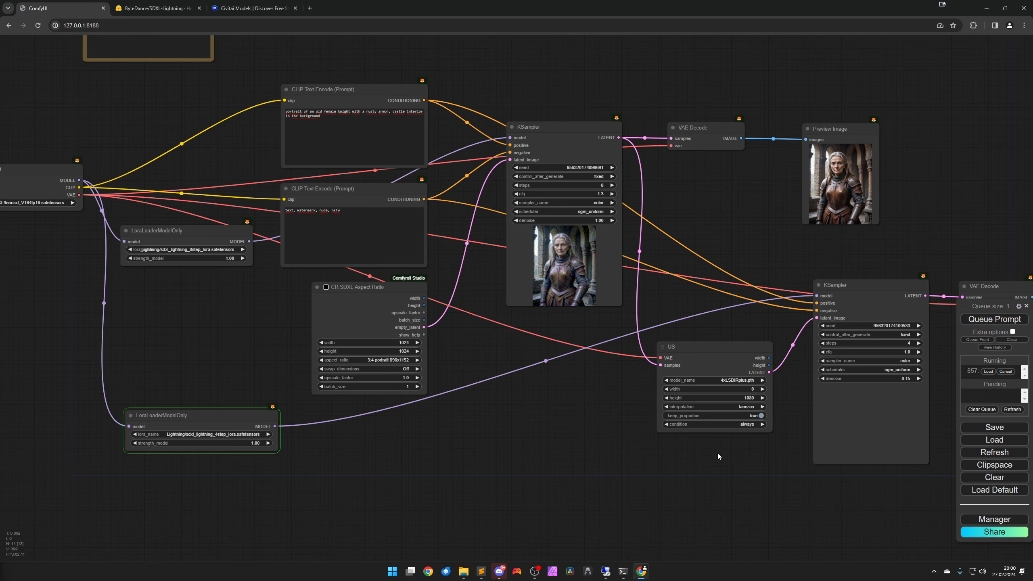
left_click_drag(533, 451, 775, 404)
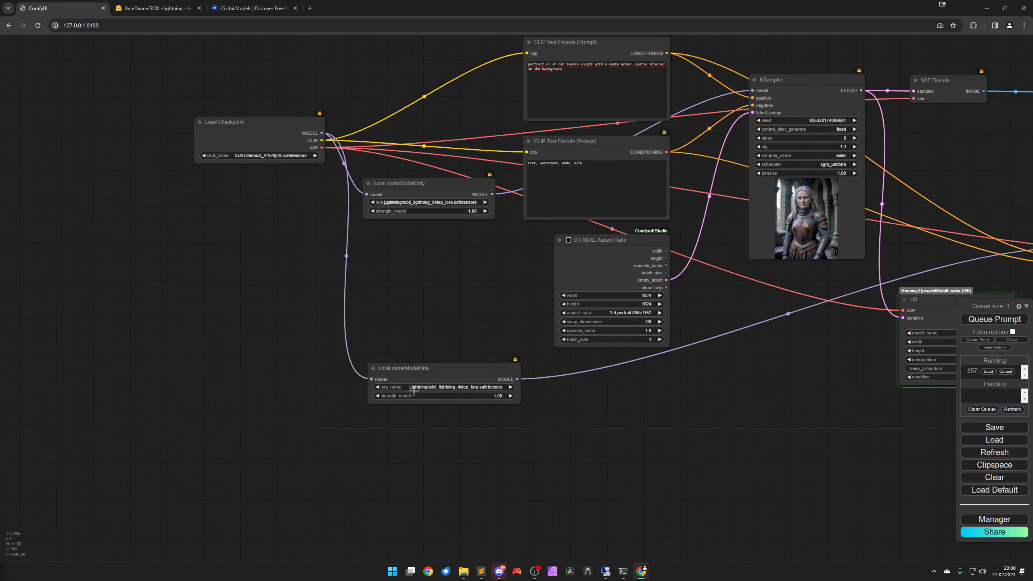
left_click_drag(629, 416, 173, 450)
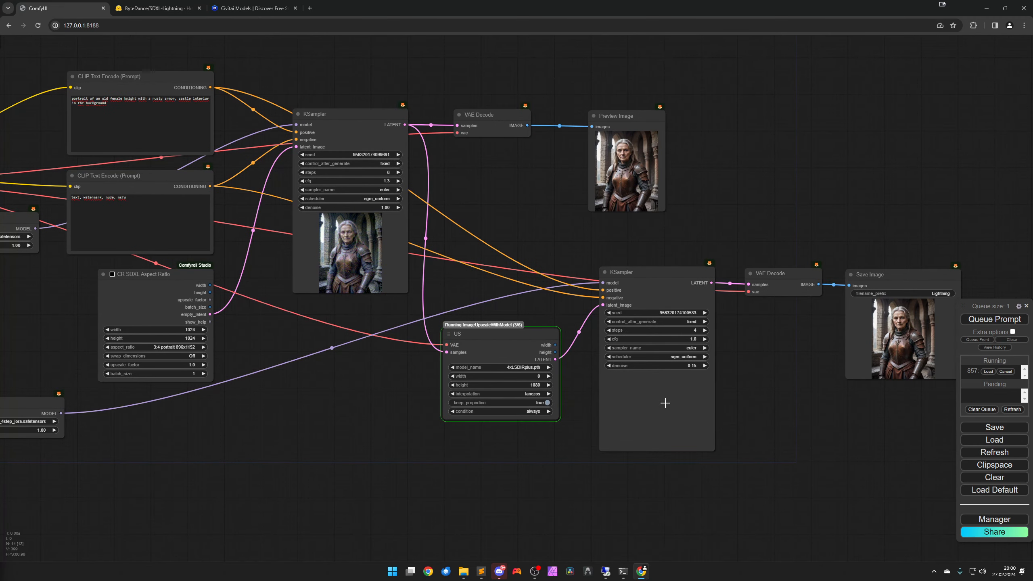
scroll(593, 426, "up", 4)
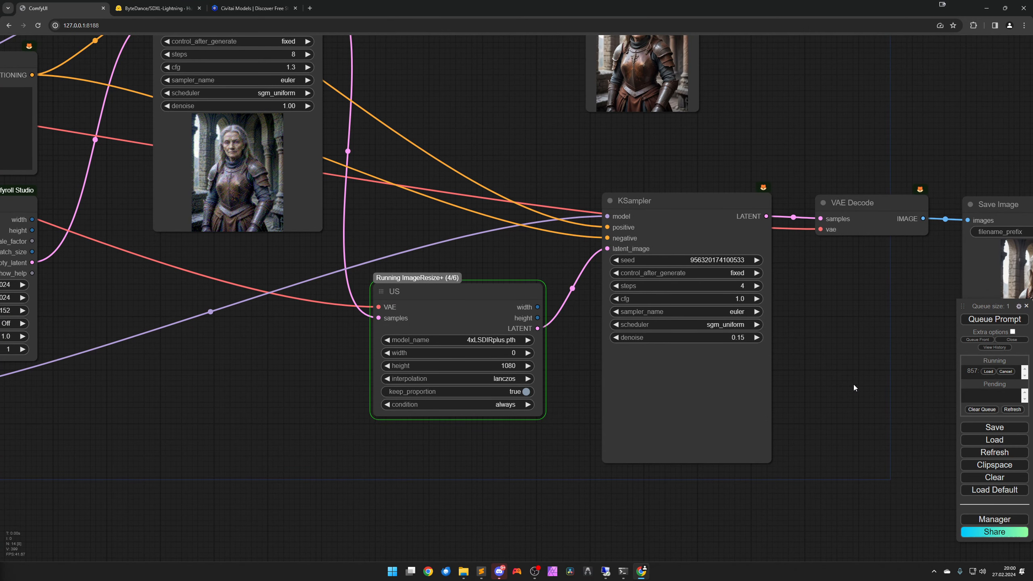
left_click_drag(855, 383, 623, 393)
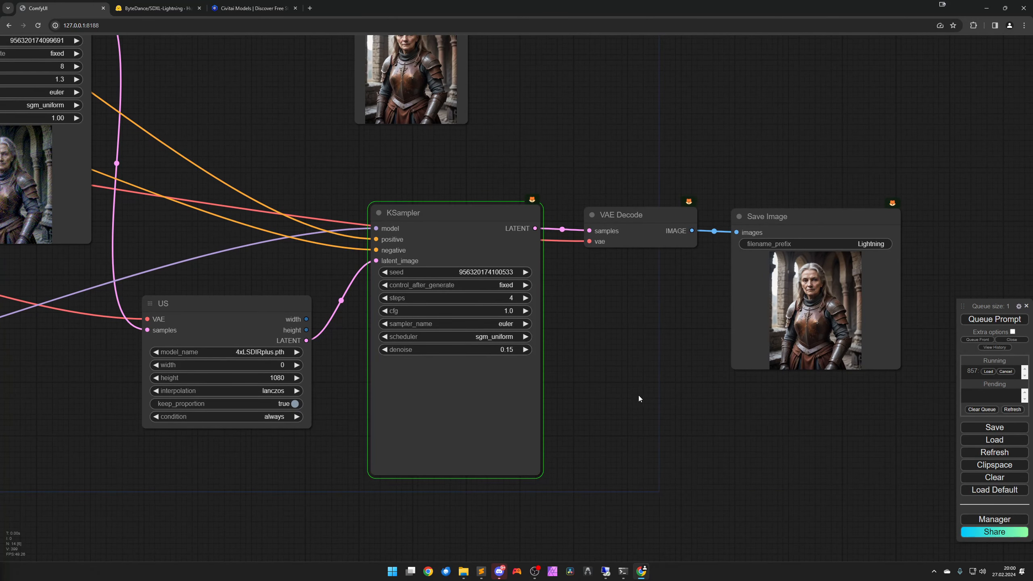
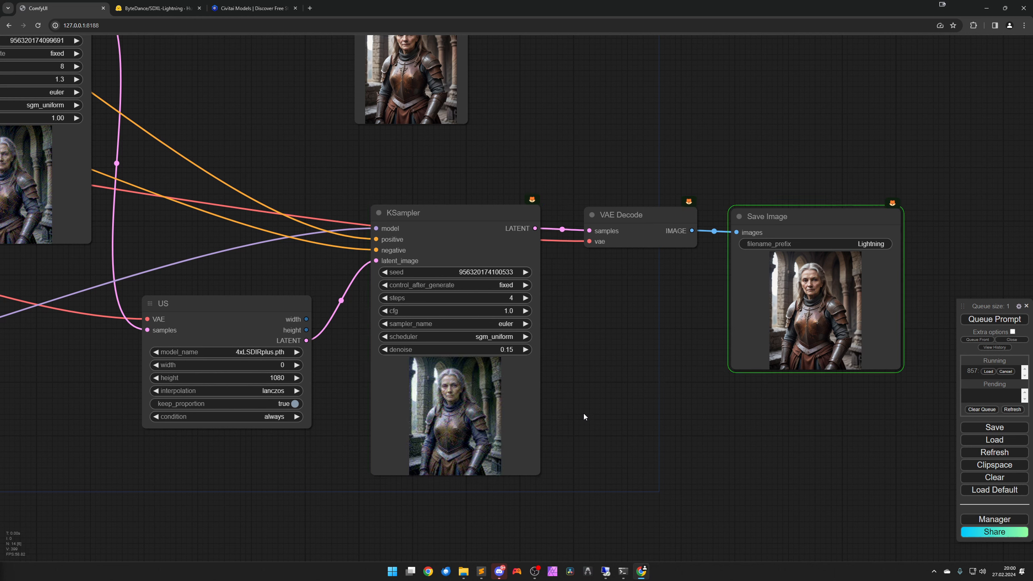
- Open the Save Image result in its own browser tab to inspect it, and close that tab
right_click(786, 302)
left_click(786, 306)
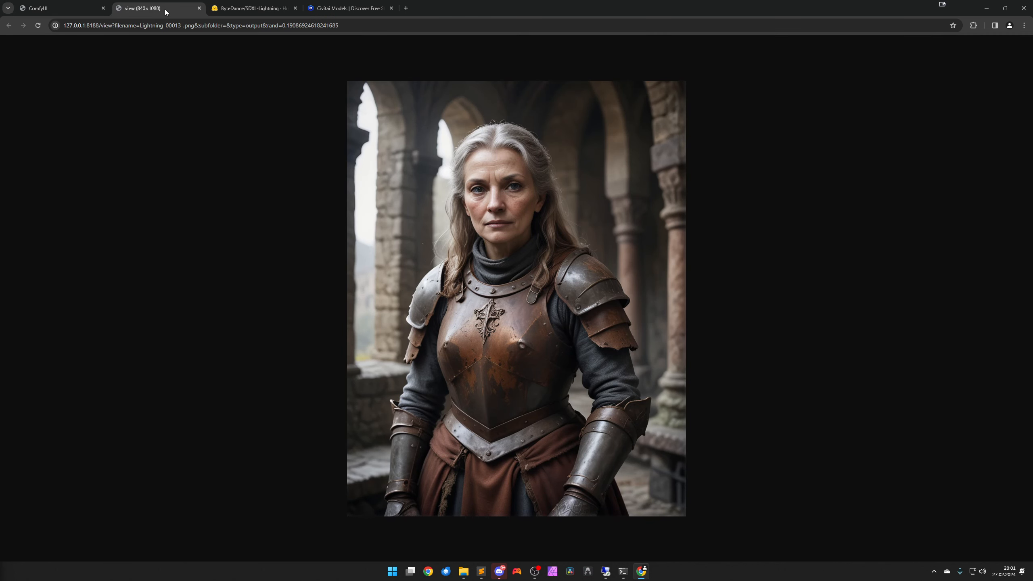
left_click(199, 8)
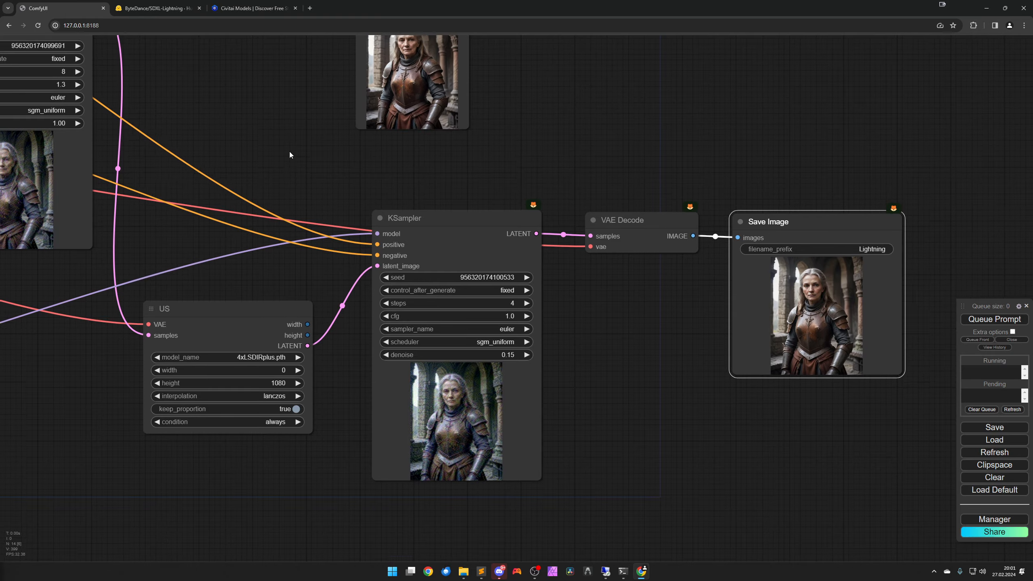
- Set the US group node's height to 1440
left_click_drag(290, 154, 798, 167)
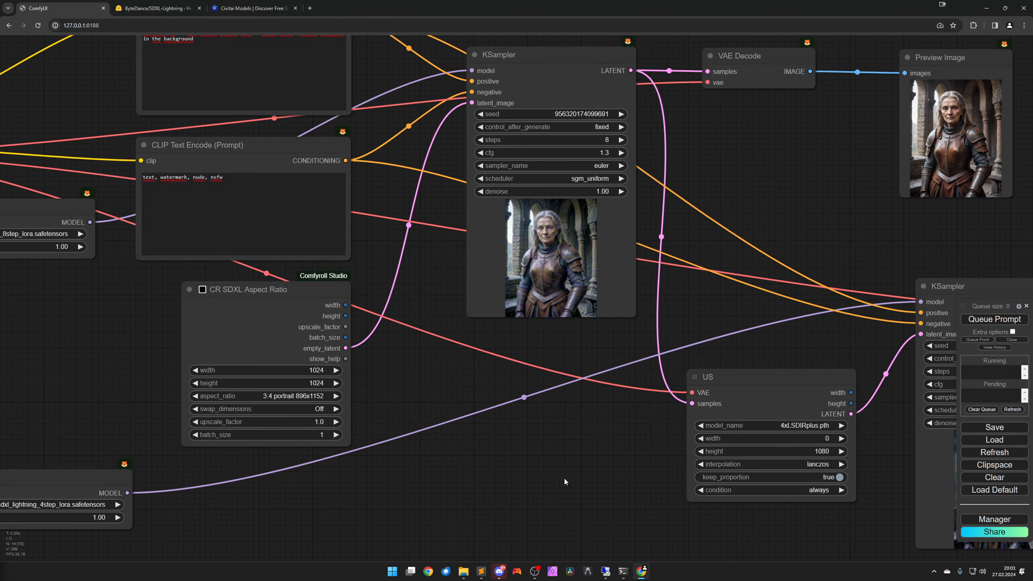
left_click_drag(564, 478, 358, 380)
scroll(554, 386, "up", 5)
left_click(508, 330)
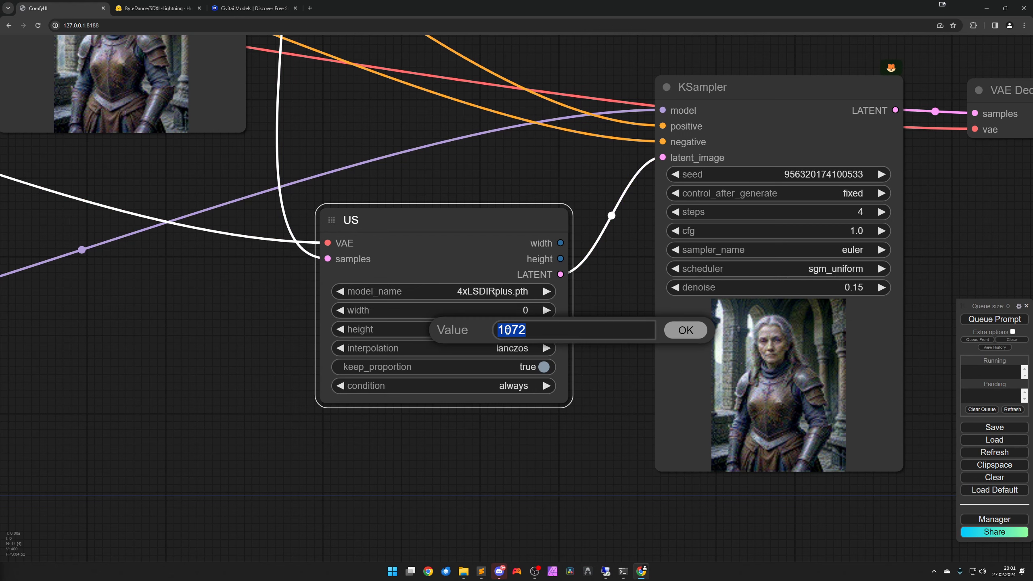
type("1440")
key("Return")
- Queue the prompt again with the larger upscale height and deselect the US group node
scroll(534, 368, "down", 6)
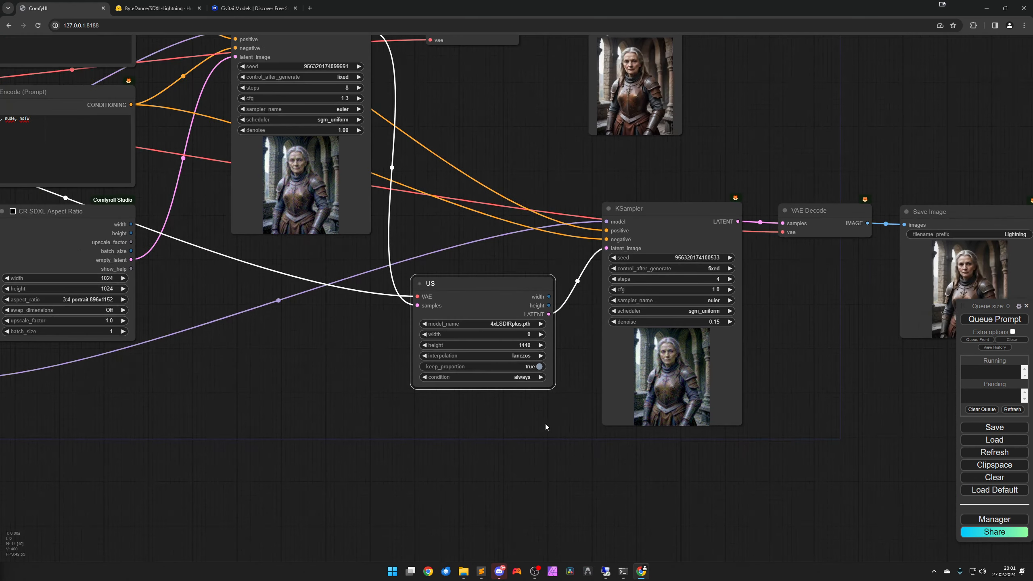
scroll(545, 426, "down", 1)
key("ctrl+Return")
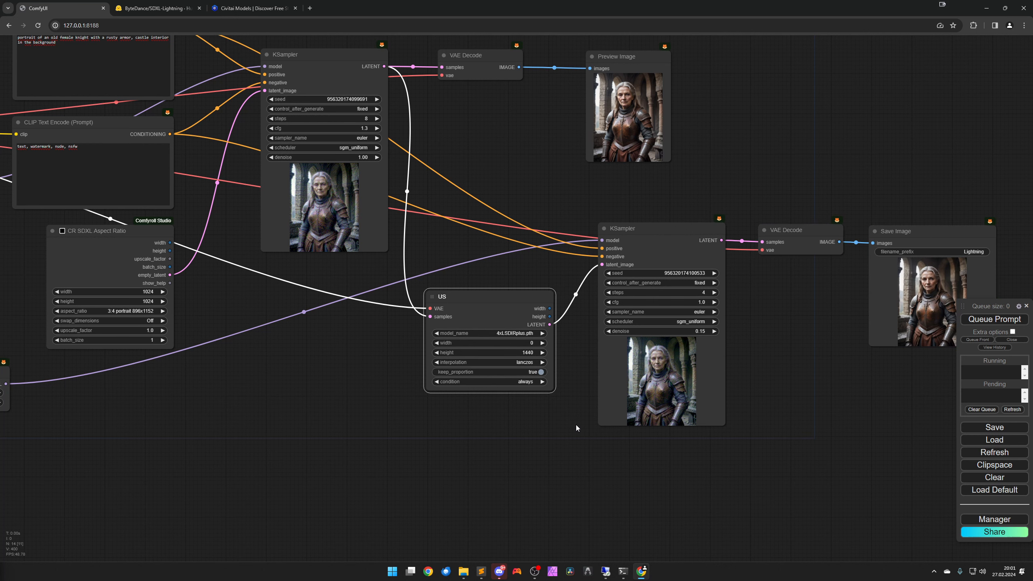
left_click(776, 374)
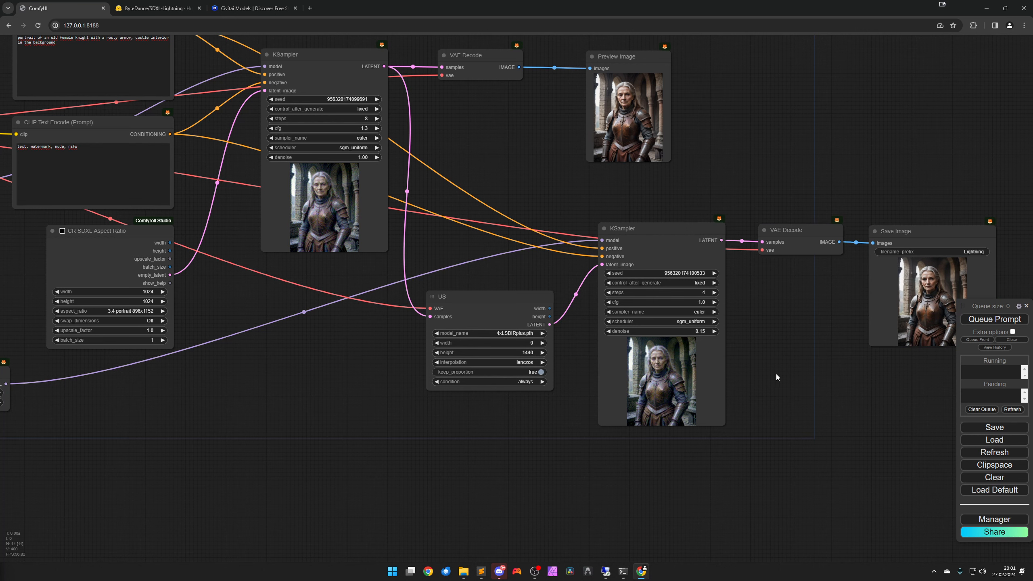
- Open the new Save Image result in its own tab, examine the enlarged portrait's details, and close the tab
left_click_drag(792, 380, 524, 397)
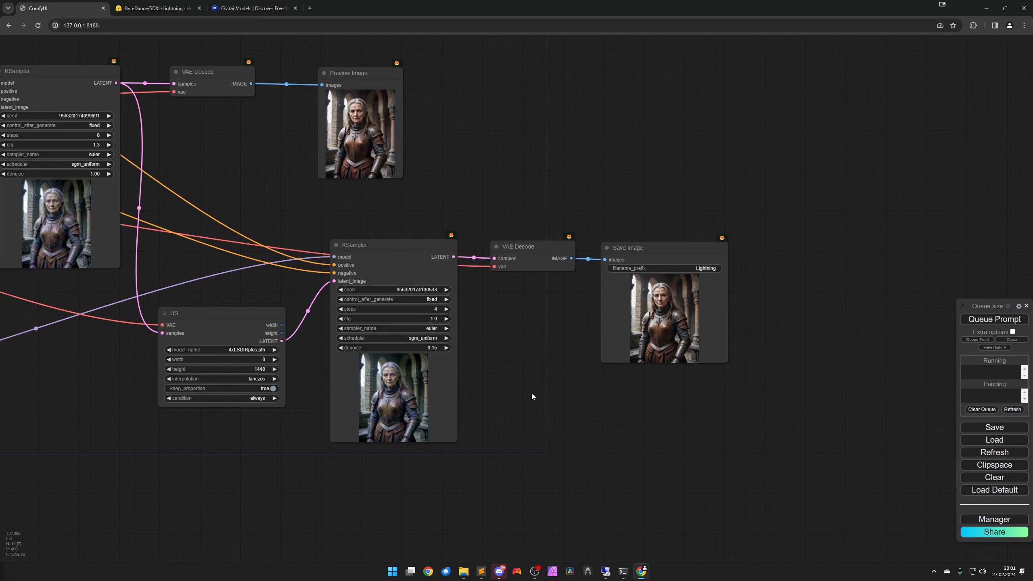
right_click(658, 318)
left_click(683, 320)
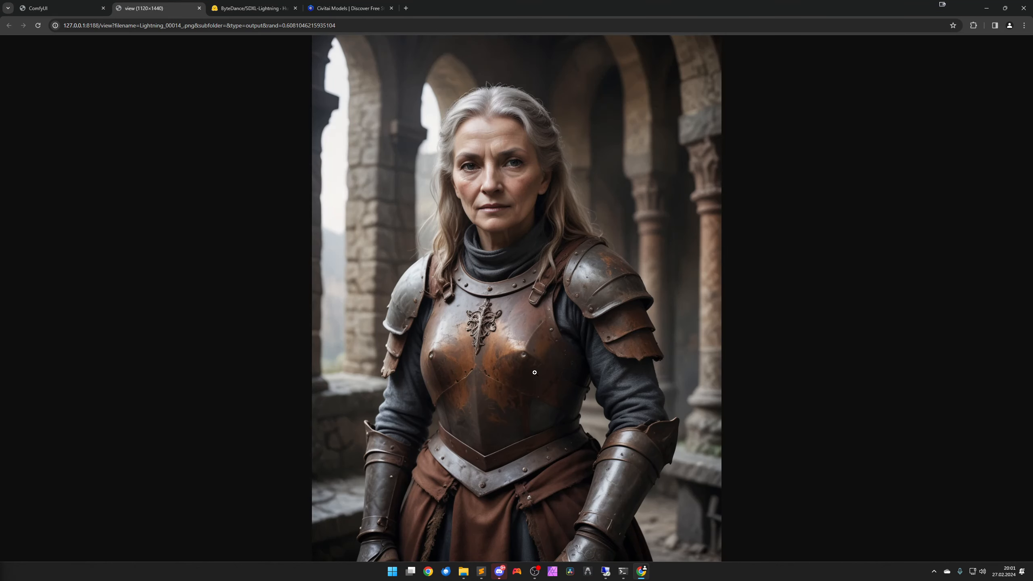
left_click(537, 387)
scroll(536, 388, "up", 2)
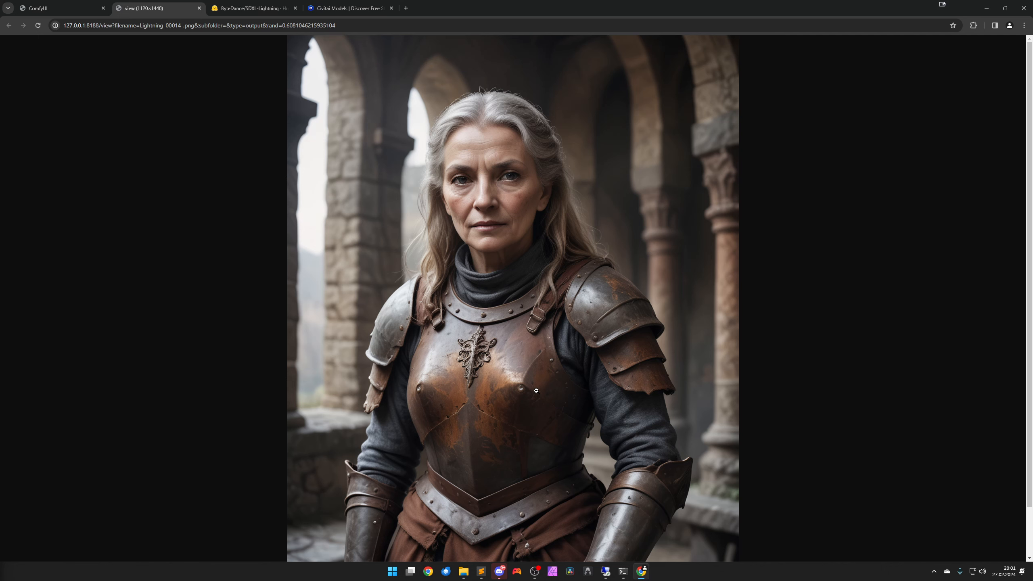
scroll(536, 390, "down", 2)
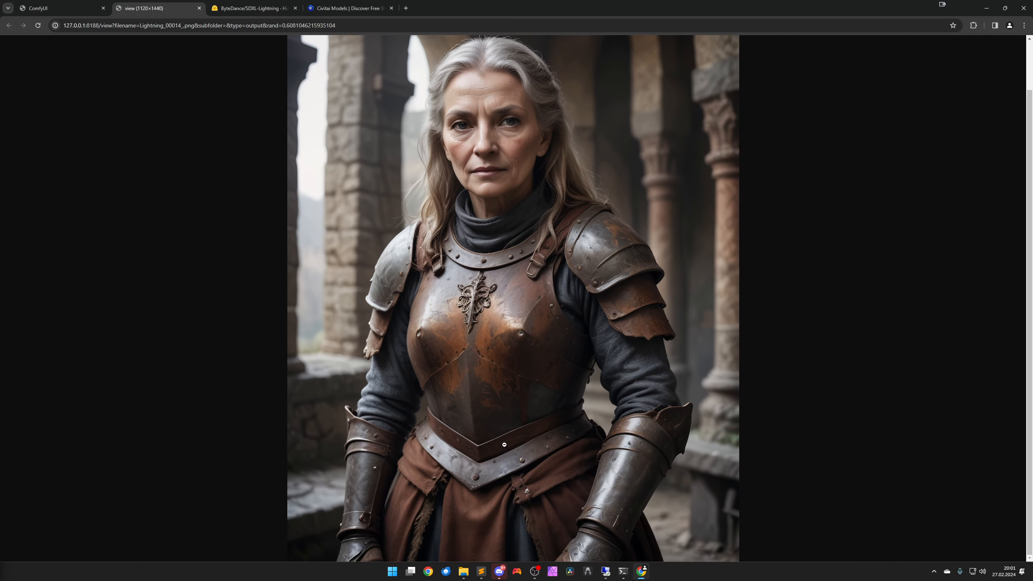
scroll(506, 437, "up", 2)
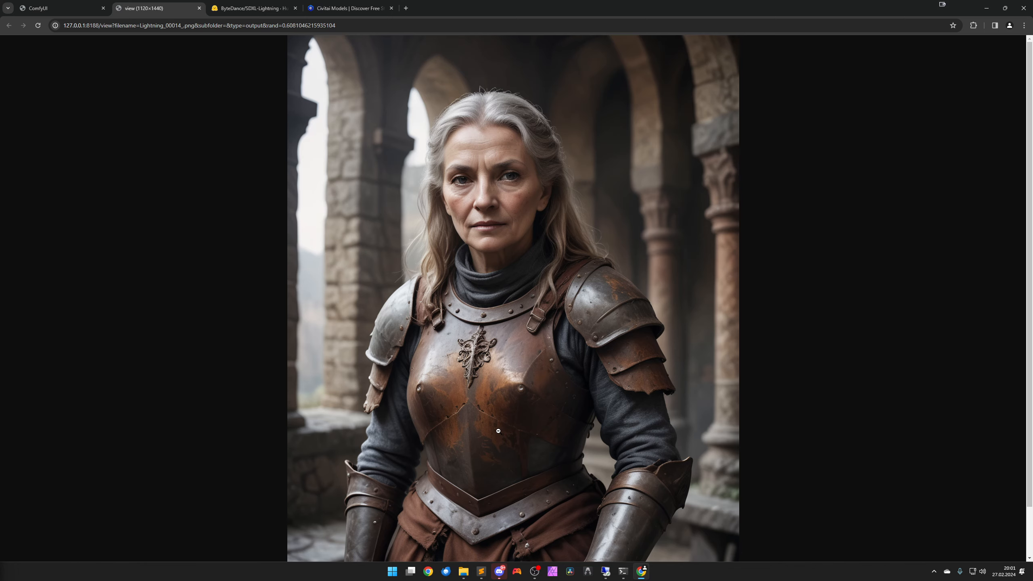
left_click(498, 428)
key("ctrl+w")
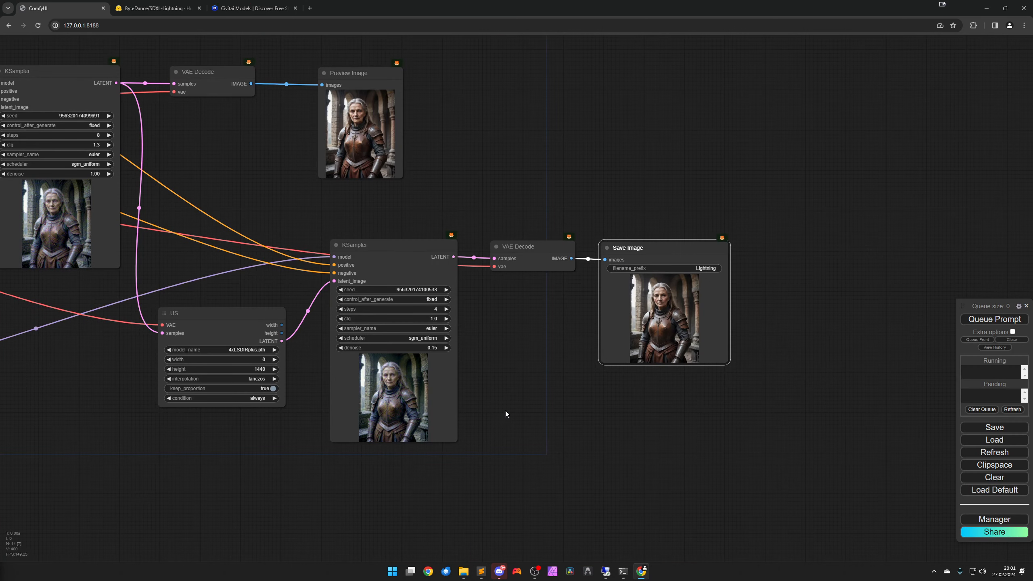
- Move the US group node slightly up and toward the second KSampler
scroll(501, 414, "up", 3)
left_click_drag(501, 413, 620, 424)
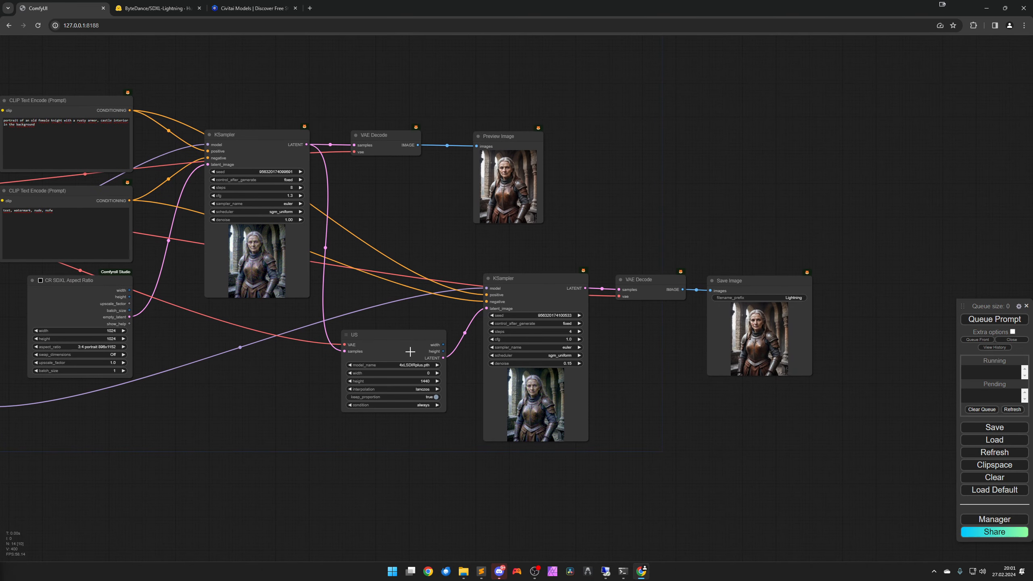
left_click_drag(411, 344, 417, 332)
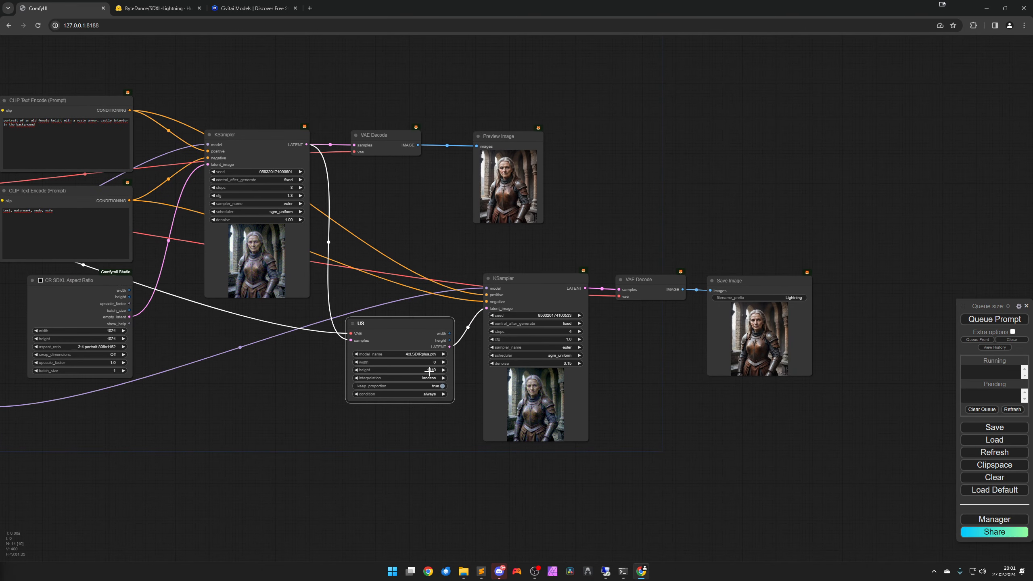
left_click_drag(620, 383, 499, 400)
scroll(499, 401, "up", 5)
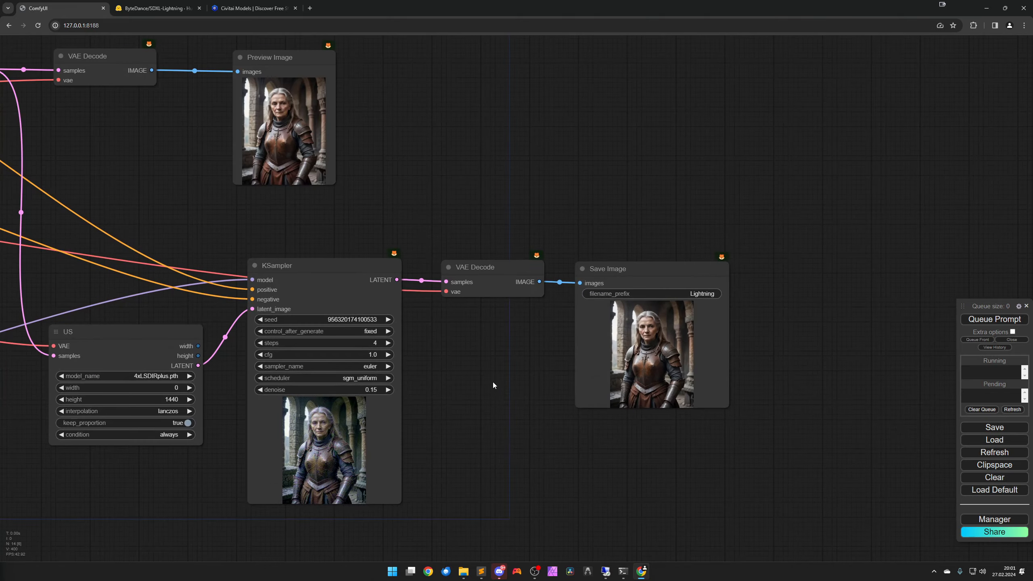
- Move the second pass's VAE Decode node up and add a VAE Decode (Tiled) node below it with tile size 1024
left_click_drag(483, 255, 484, 169)
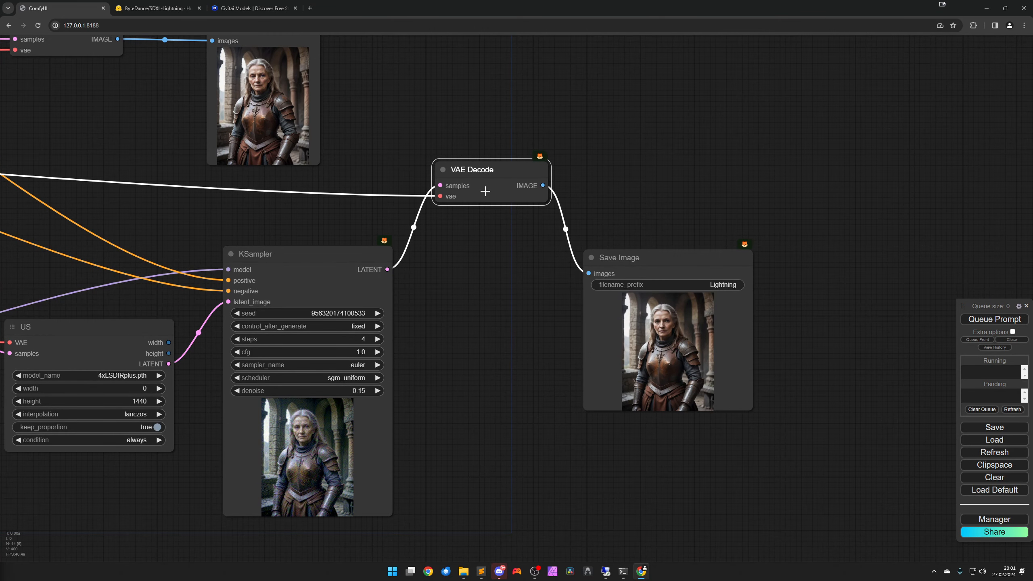
double_click(483, 305)
type("vae")
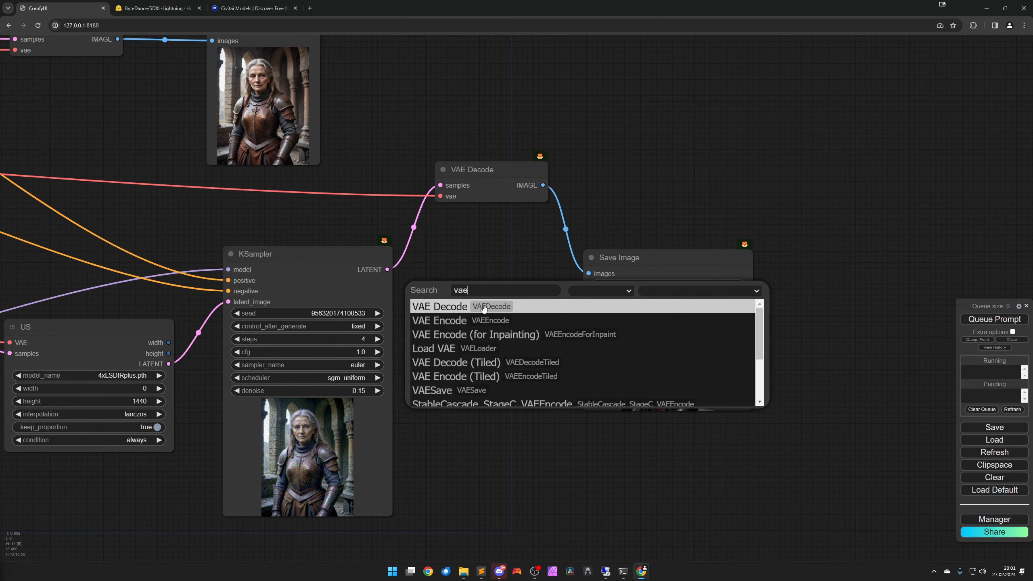
left_click(454, 364)
left_click_drag(557, 306, 478, 291)
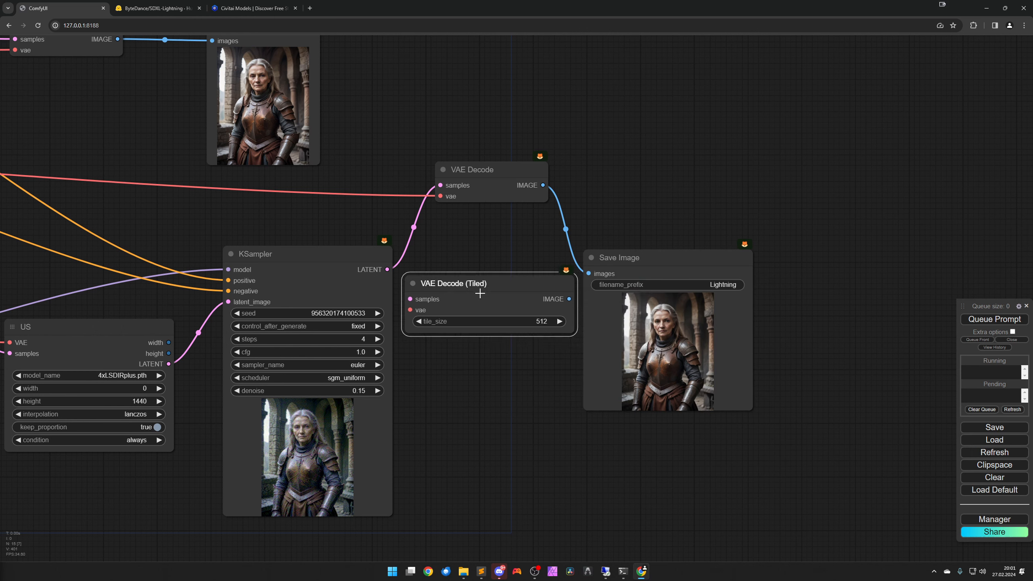
left_click(527, 320)
type("1024")
key("Return")
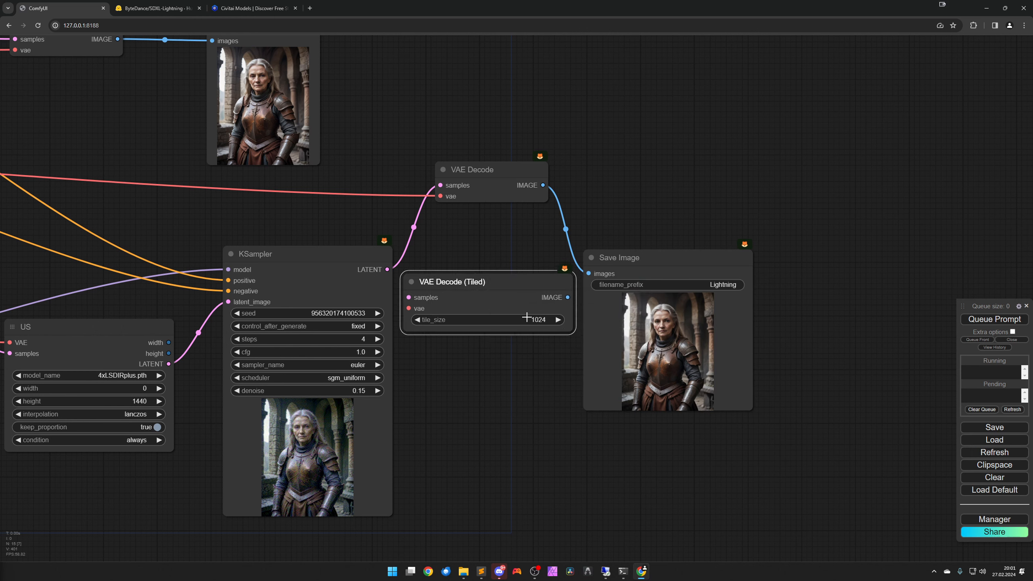
- Connect the second KSampler's latent, the VAE and Save Image to the VAE Decode (Tiled) node, and delete the old VAE Decode node
left_click_drag(386, 269, 409, 297)
left_click_drag(440, 196, 408, 308)
left_click_drag(567, 297, 595, 294)
left_click(507, 186)
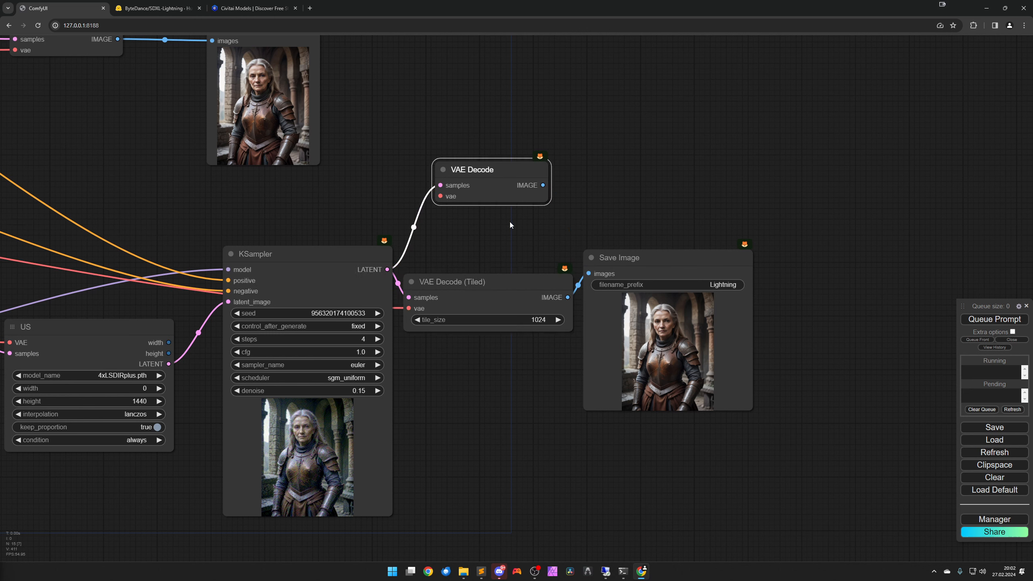
key("Delete")
- Narrow the VAE Decode (Tiled) node, align it between the second KSampler and Save Image, and deselect it
left_click_drag(569, 330, 530, 327)
left_click_drag(461, 296, 481, 272)
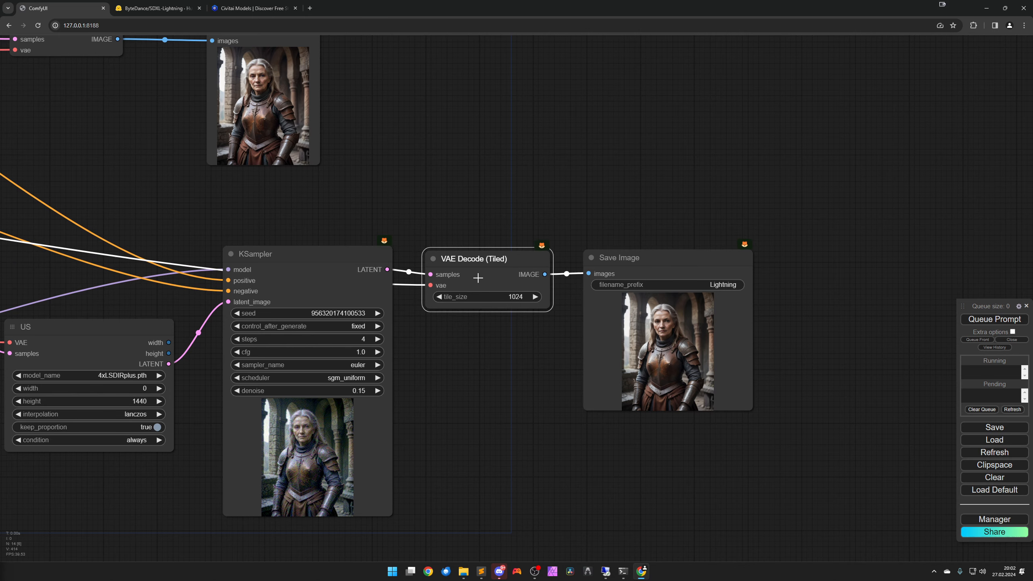
left_click(463, 347)
- Queue the prompt with the tiled VAE decoding in place
left_click_drag(460, 360, 637, 351)
scroll(637, 352, "down", 4)
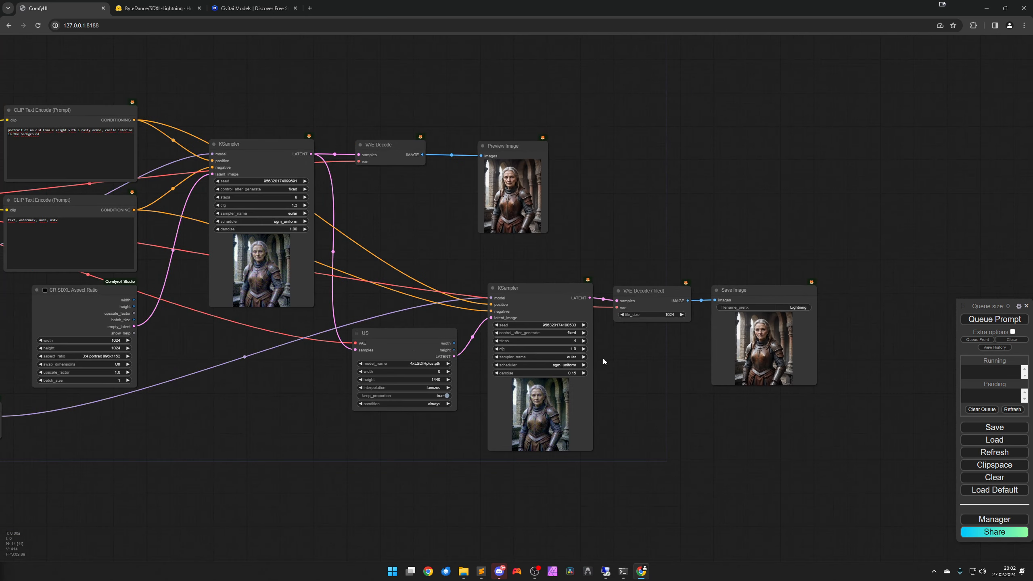
left_click_drag(297, 376, 395, 409)
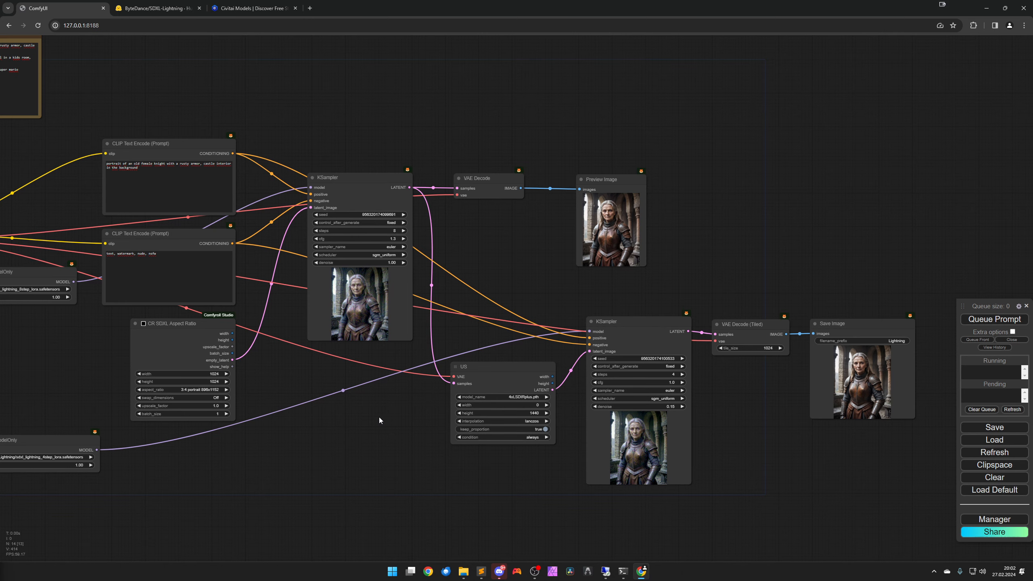
left_click_drag(350, 412, 447, 417)
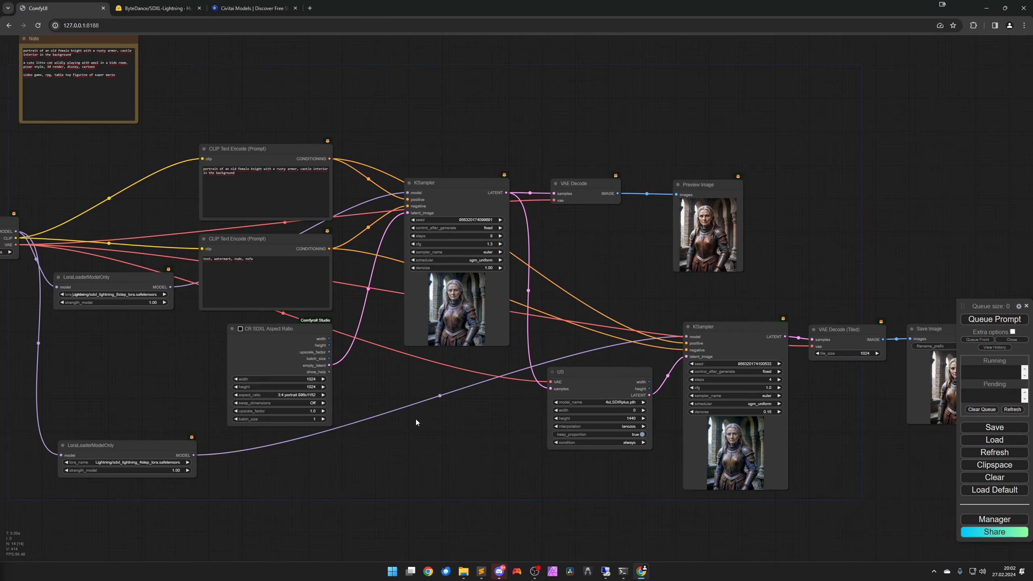
left_click_drag(785, 359, 759, 363)
left_click(994, 319)
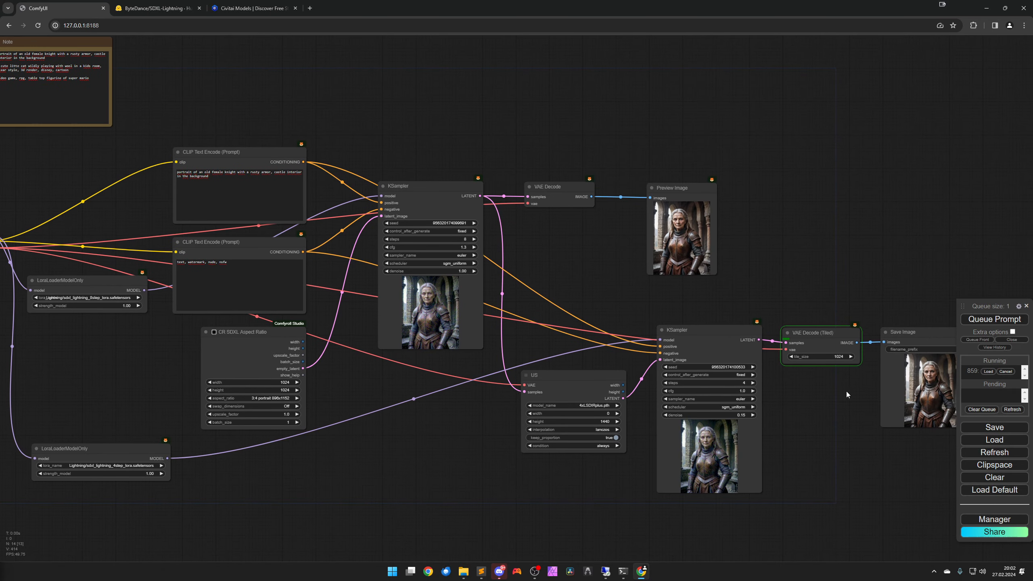
- Open the tiled-decoded knight portrait from Save Image in its own tab, examine it at full size, and close the tab
left_click_drag(845, 390, 599, 384)
scroll(662, 397, "up", 3)
scroll(662, 397, "up", 5)
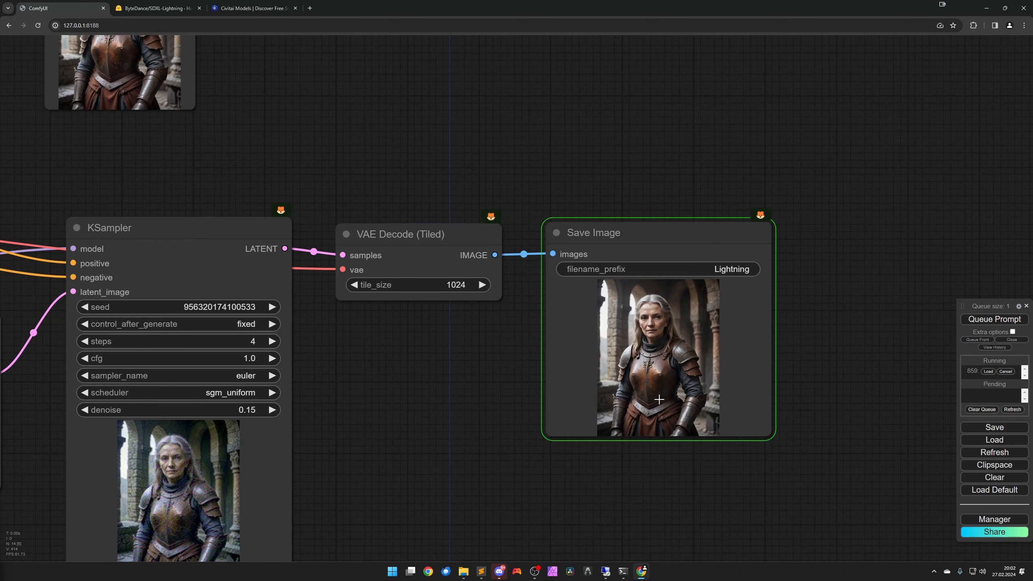
right_click(650, 362)
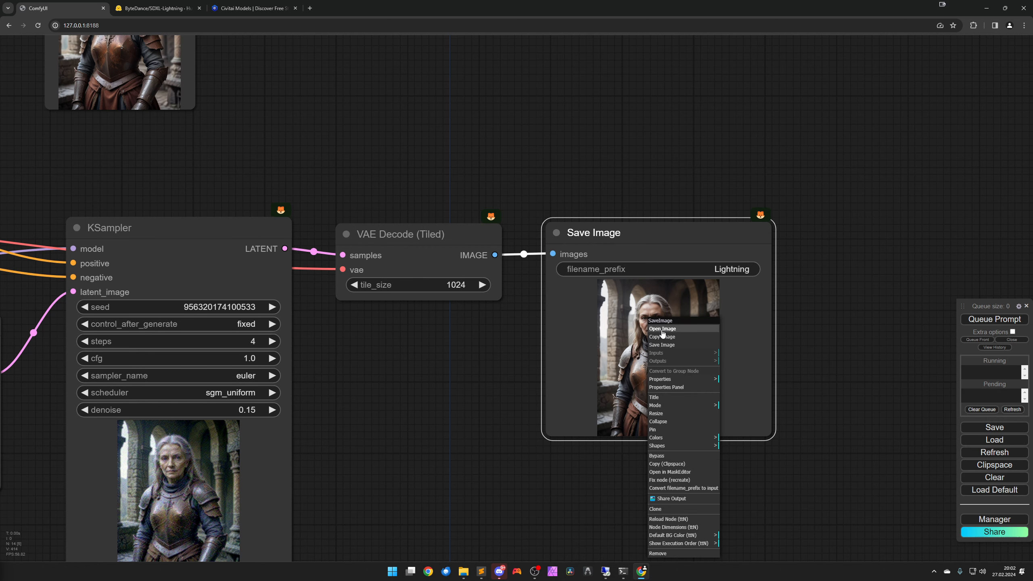
left_click(662, 333)
left_click(536, 369)
scroll(537, 375, "up", 1)
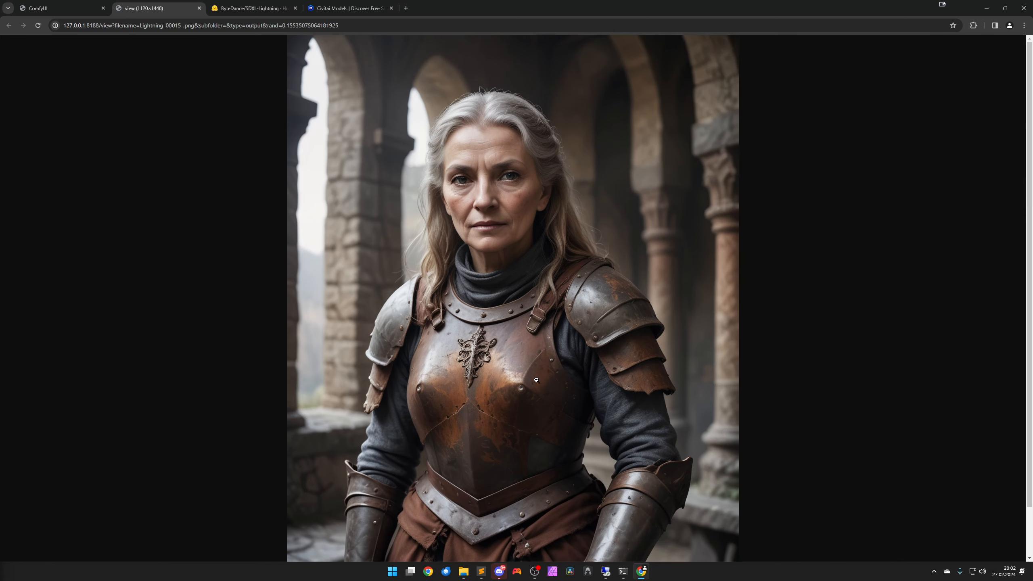
scroll(536, 382, "down", 2)
scroll(531, 390, "up", 2)
left_click(532, 385)
key("ctrl+w")
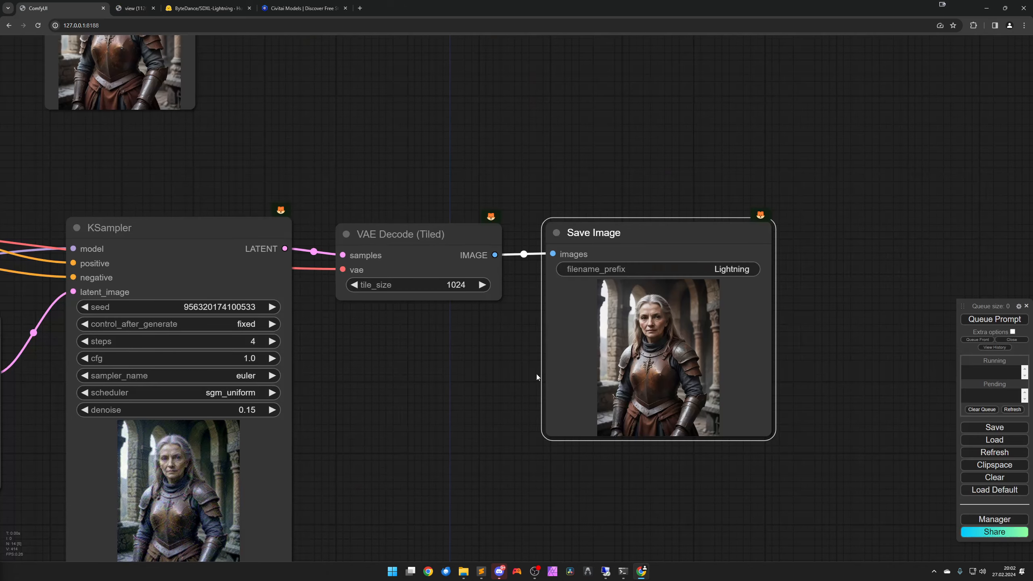
- Replace the positive prompt with the Note's "a cute litte cat wildly playing with wool in a kids room, pixar style, 3d render, disney, cartoon"
scroll(423, 386, "down", 5)
left_click_drag(149, 339, 724, 401)
scroll(651, 407, "down", 2)
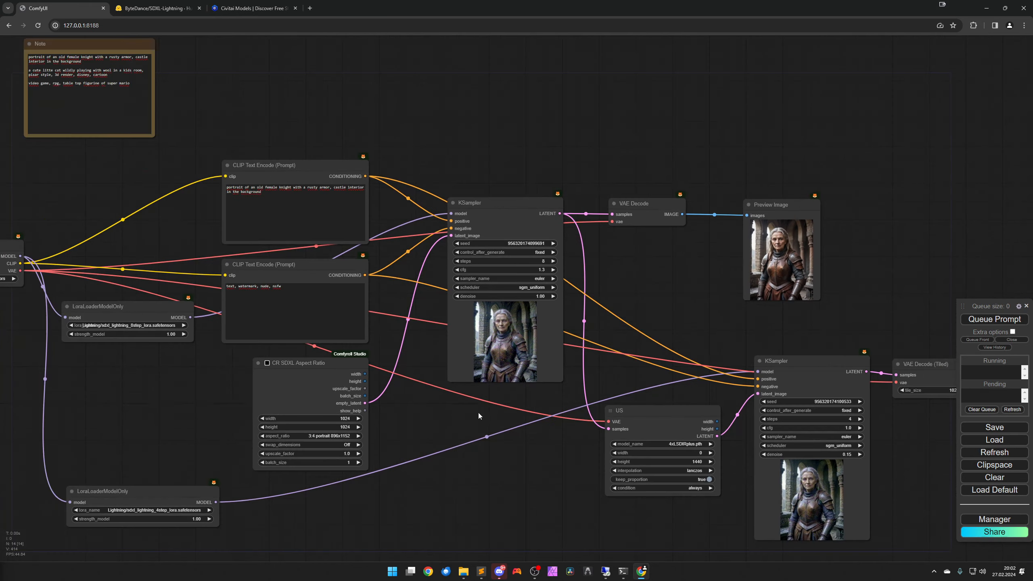
left_click_drag(478, 413, 558, 420)
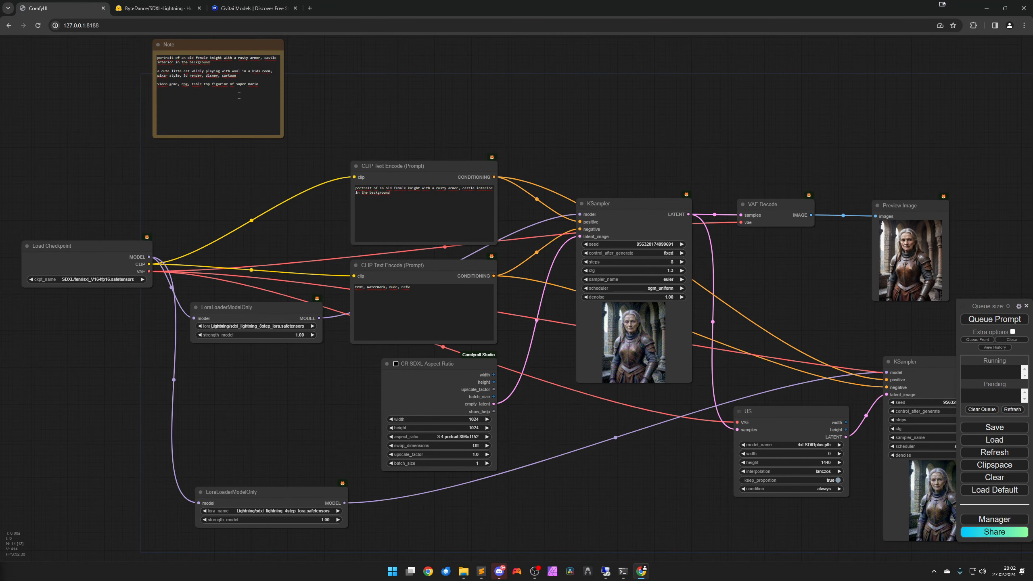
left_click_drag(312, 110, 426, 204)
scroll(426, 204, "up", 3)
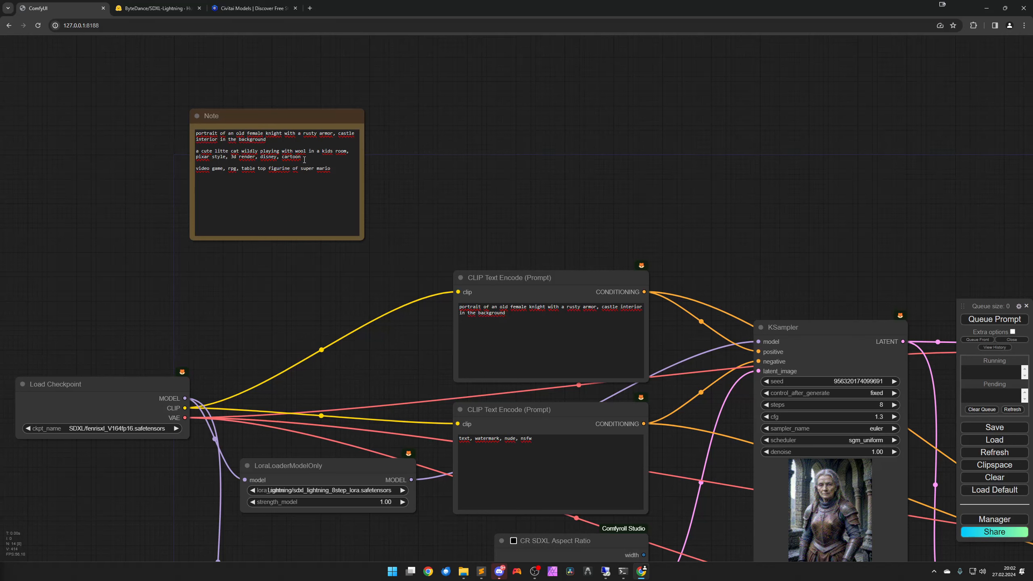
left_click_drag(304, 160, 188, 151)
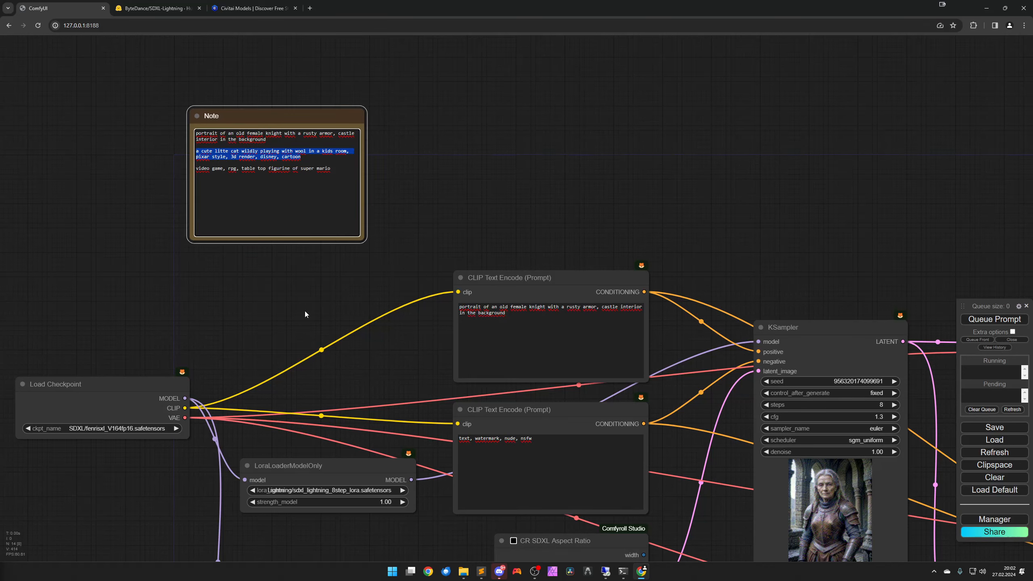
key("ctrl+c")
left_click_drag(508, 314, 444, 311)
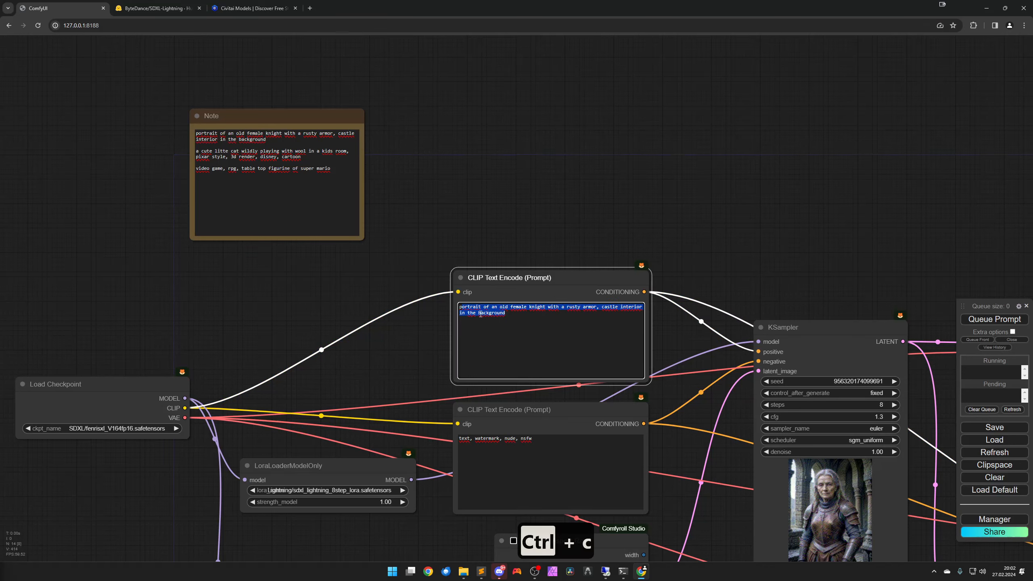
key("ctrl+v")
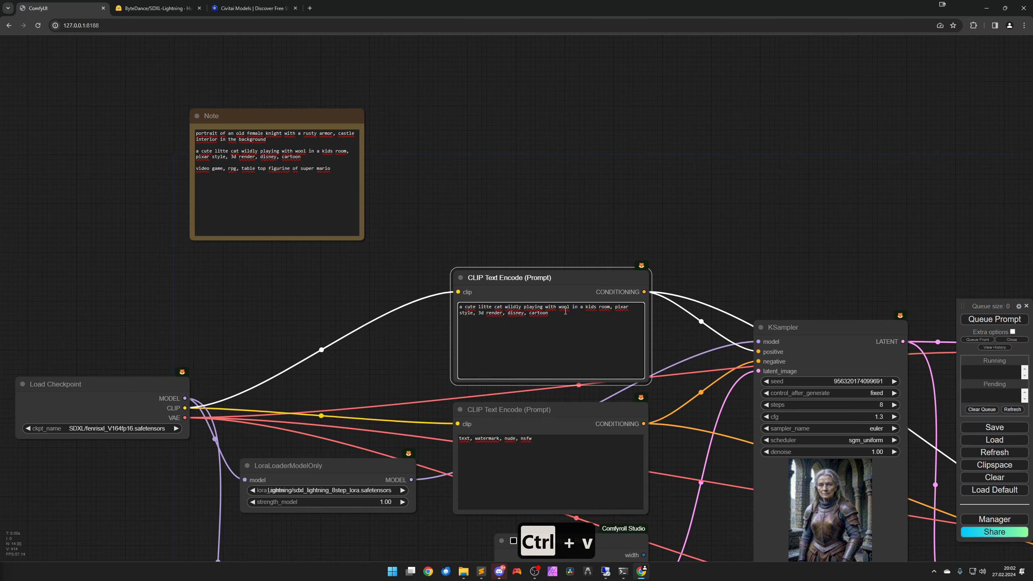
- Check the new cat prompt's text and queue the prompt
scroll(651, 323, "up", 3)
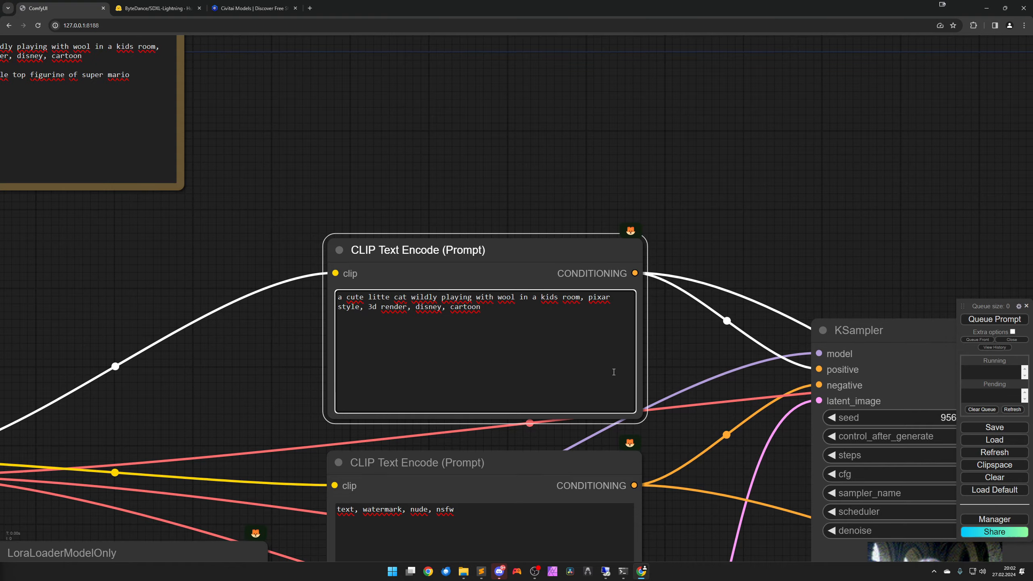
scroll(659, 407, "down", 9)
left_click_drag(689, 460, 341, 315)
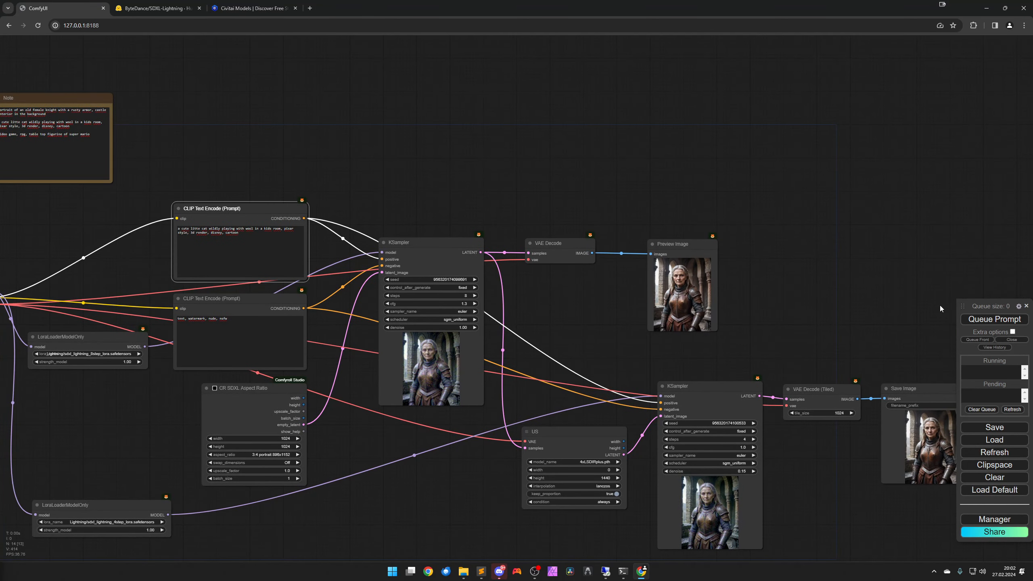
left_click(994, 319)
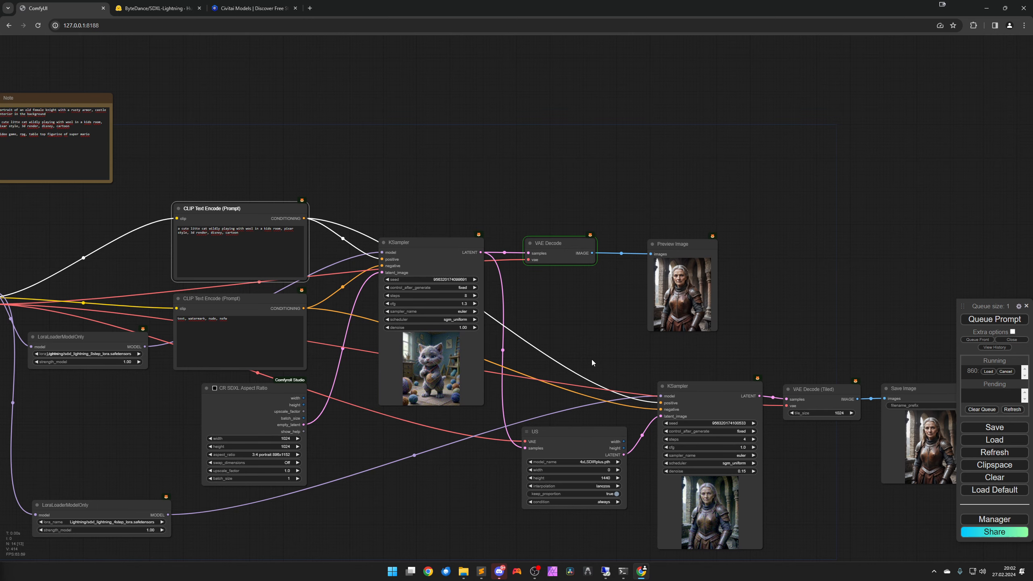
- Follow the upscaling and second pass, open the saved cat image in its own tab, examine its details, and close the tab
left_click_drag(668, 364, 464, 299)
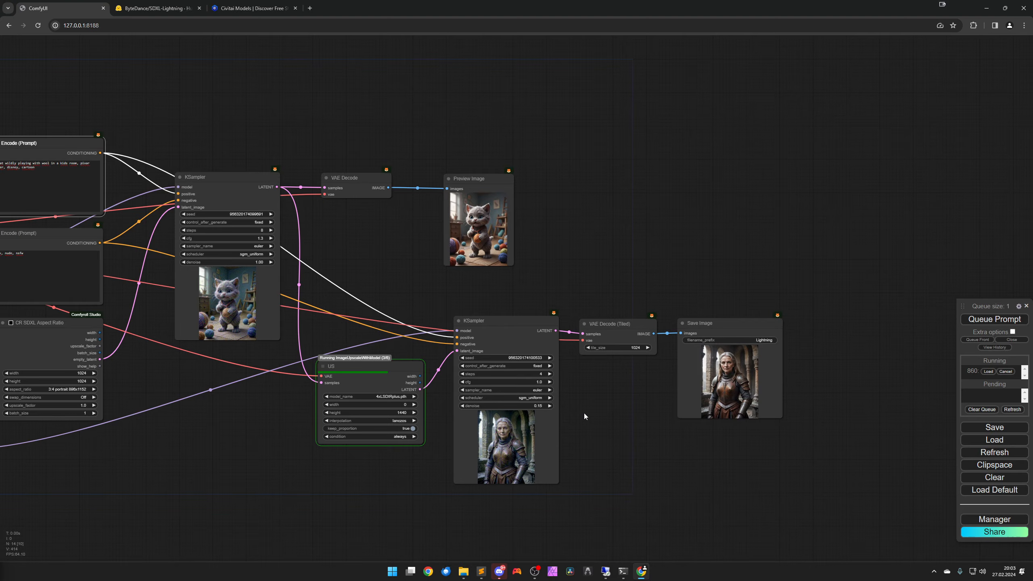
scroll(367, 398, "up", 8)
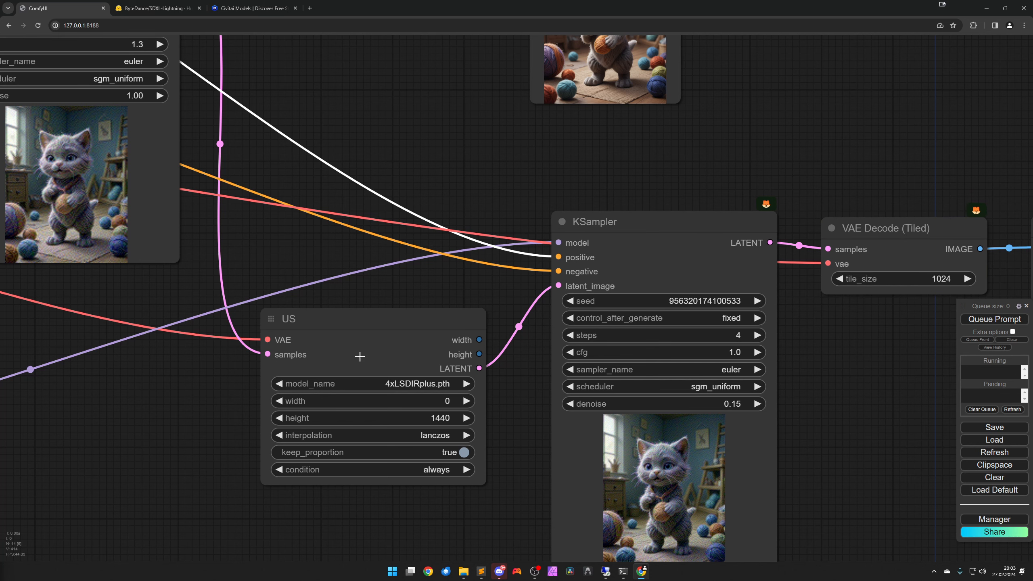
scroll(363, 392, "down", 4)
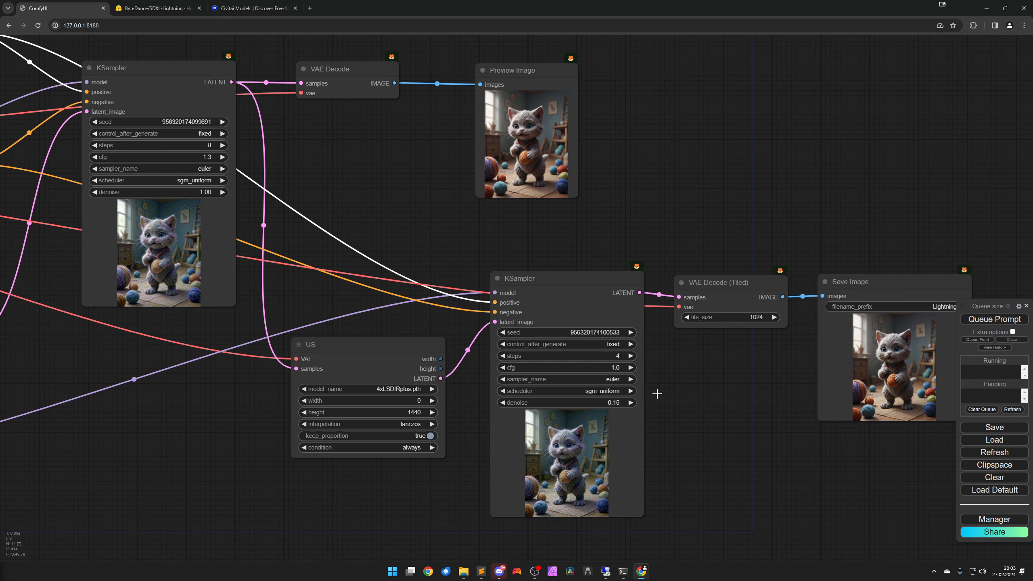
left_click_drag(873, 366, 705, 364)
right_click(704, 364)
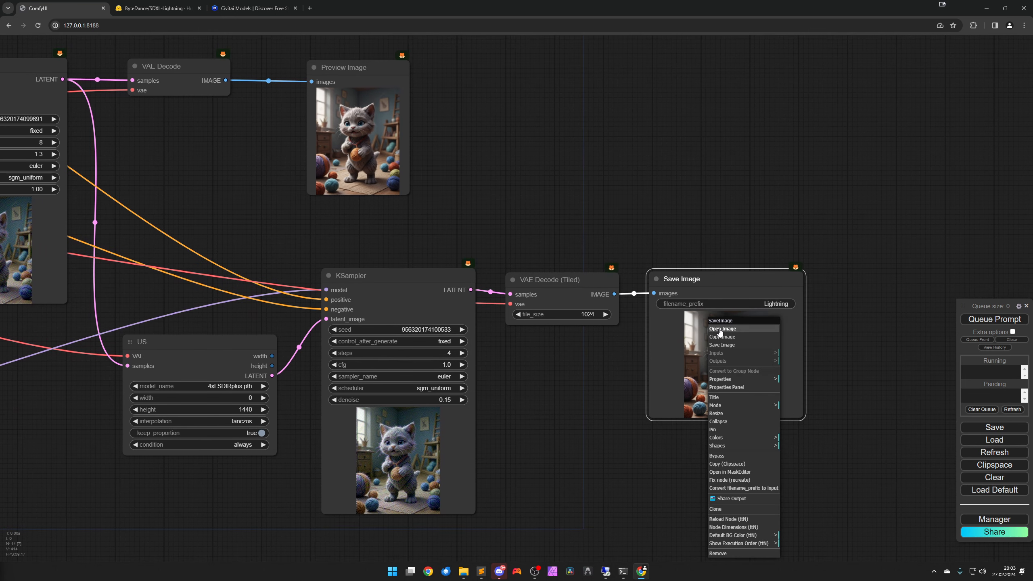
left_click(744, 334)
scroll(567, 389, "up", 2)
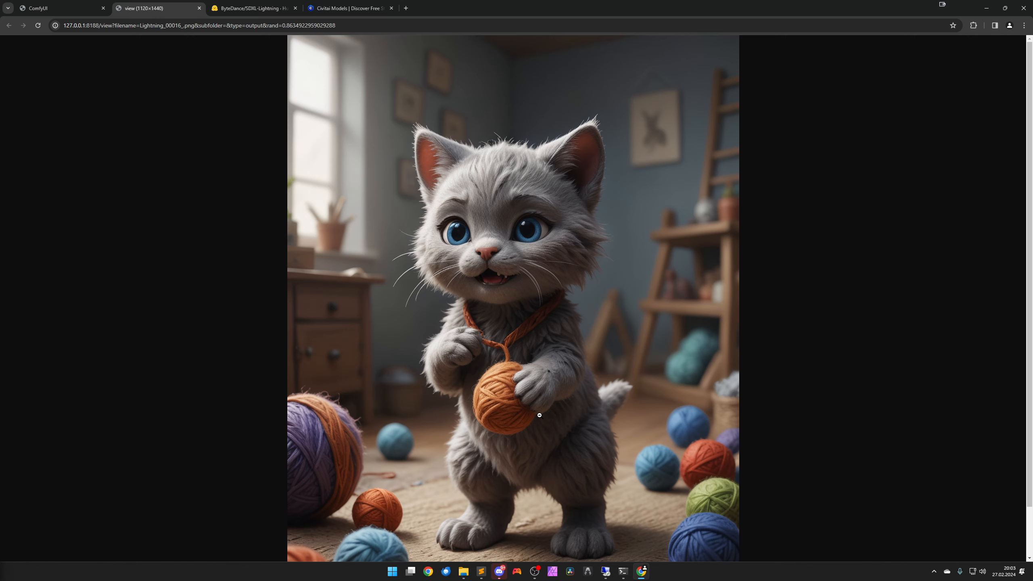
scroll(539, 415, "down", 2)
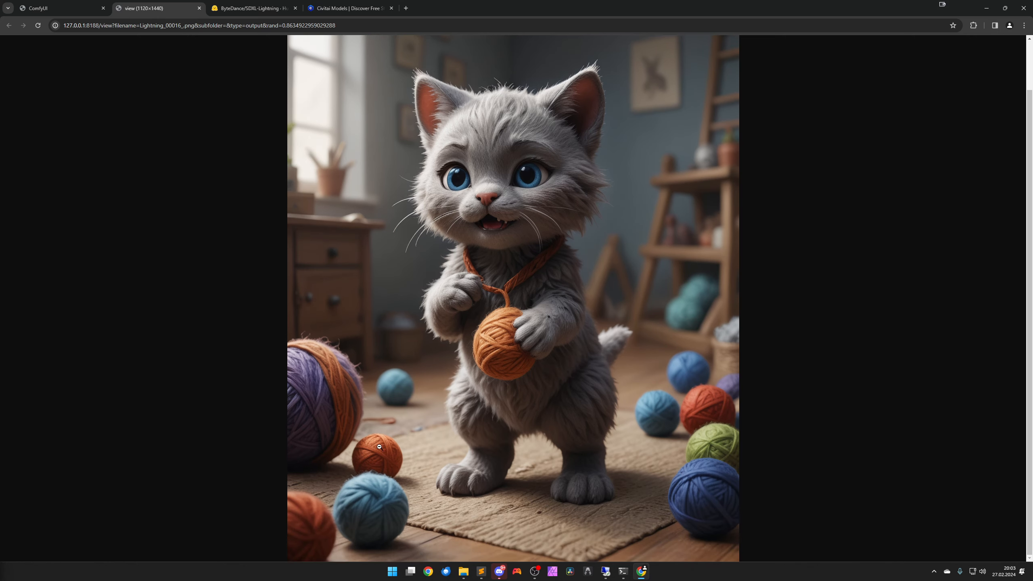
scroll(686, 392, "up", 2)
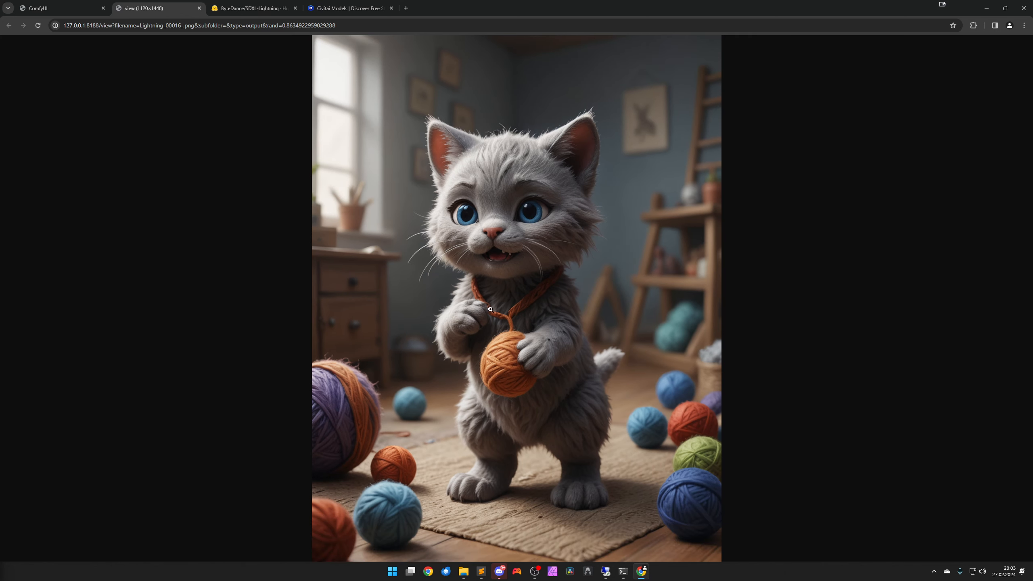
key("ctrl+w")
- Examine the Load Checkpoint node and how its model output feeds the 8-step and 4-step LoRA loaders
scroll(544, 345, "down", 4)
scroll(360, 429, "up", 3)
left_click_drag(238, 438, 650, 472)
left_click_drag(463, 422, 515, 364)
left_click(398, 289)
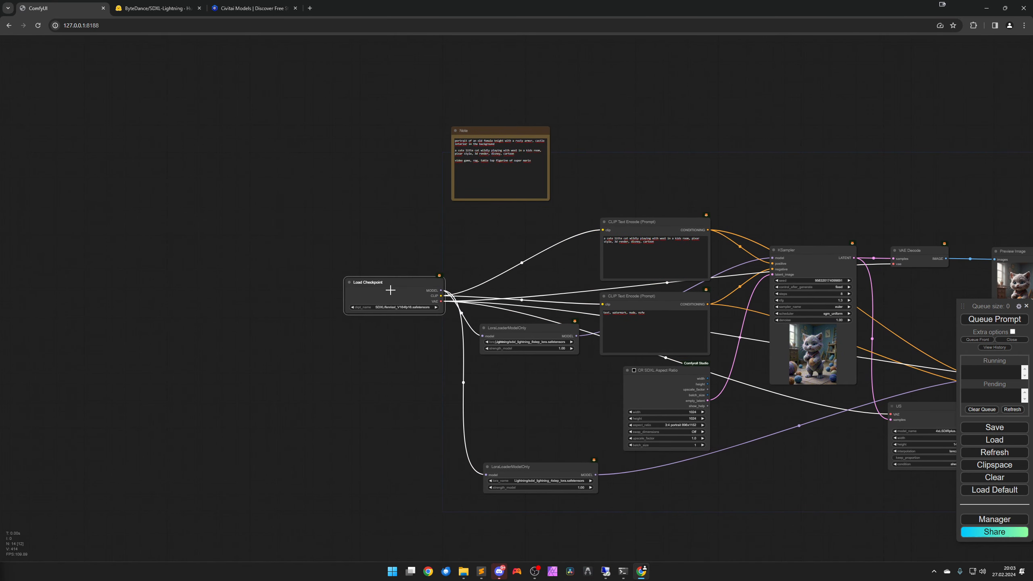
scroll(526, 401, "up", 3)
left_click_drag(536, 493, 530, 488)
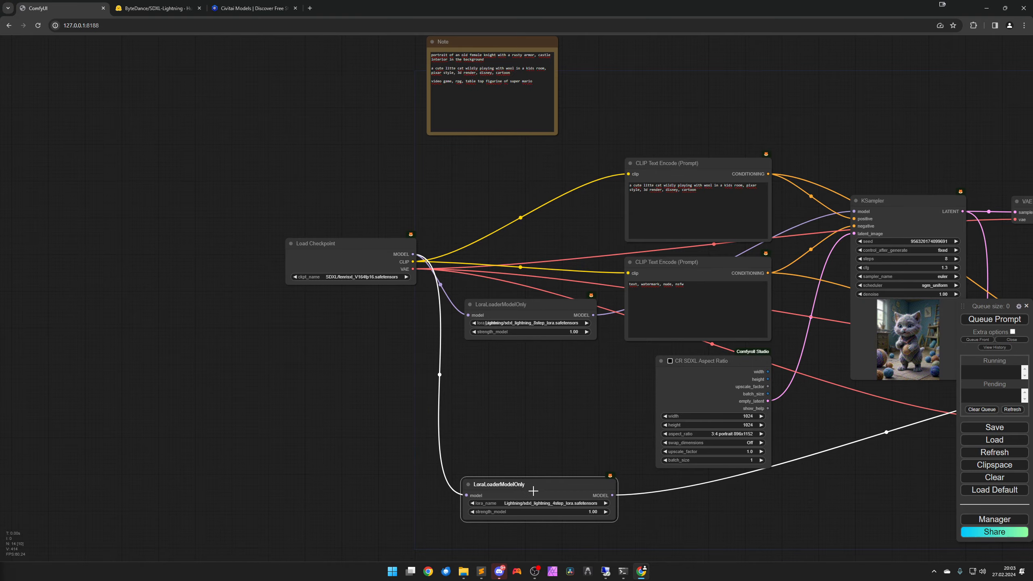
left_click(353, 260)
scroll(357, 308, "up", 5)
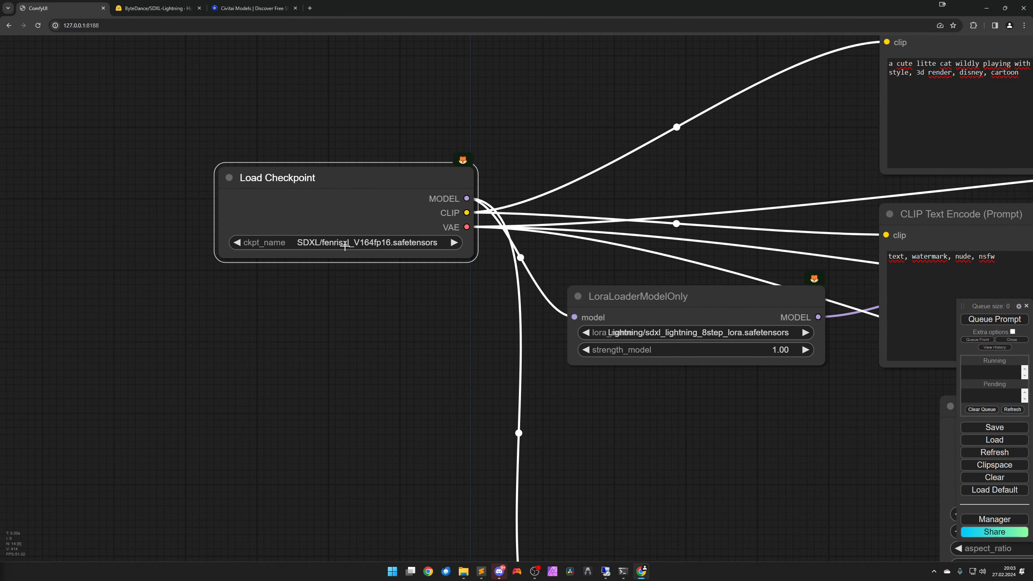
scroll(392, 327, "down", 5)
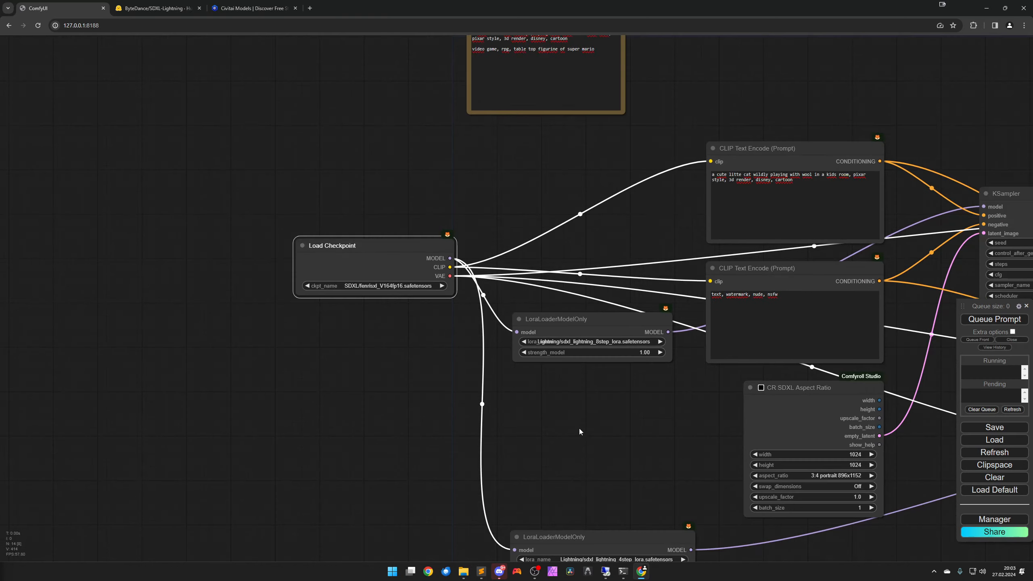
left_click_drag(580, 428, 458, 349)
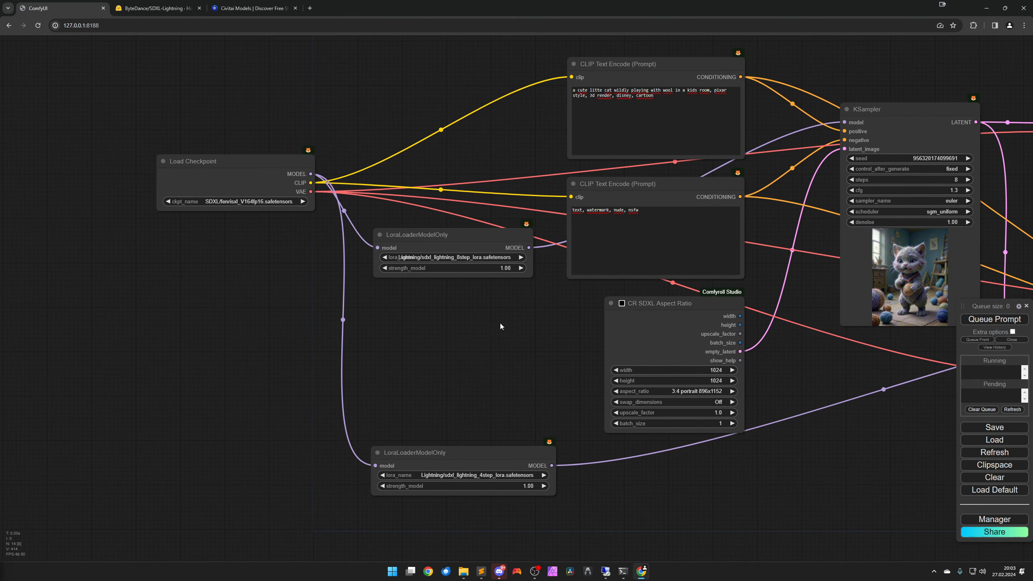
- Examine how the 8-step LoRA loader feeds the first KSampler and the 4-step LoRA loader feeds the second KSampler
left_click(877, 282)
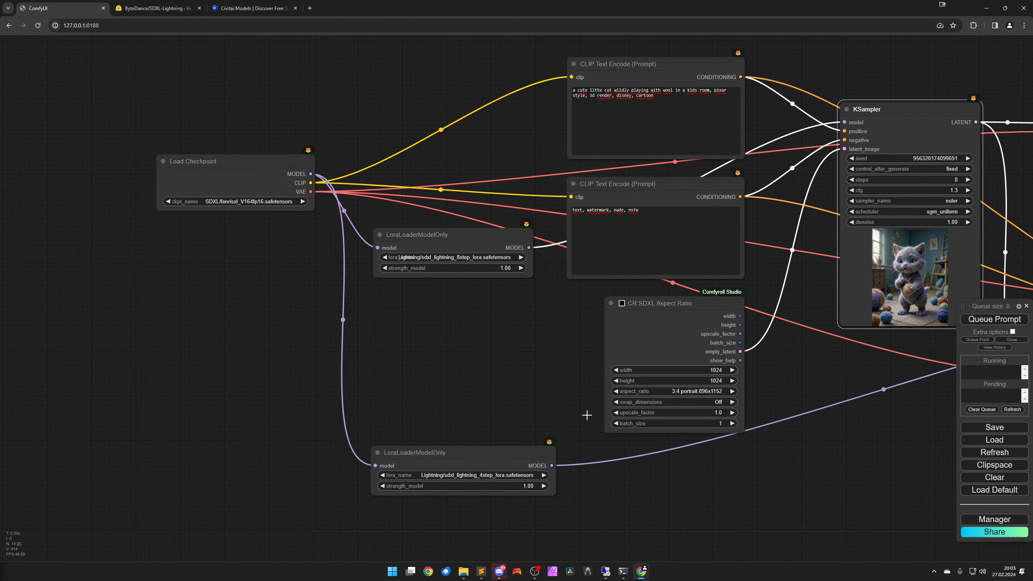
left_click(468, 456)
left_click_drag(818, 484, 462, 463)
left_click(908, 426)
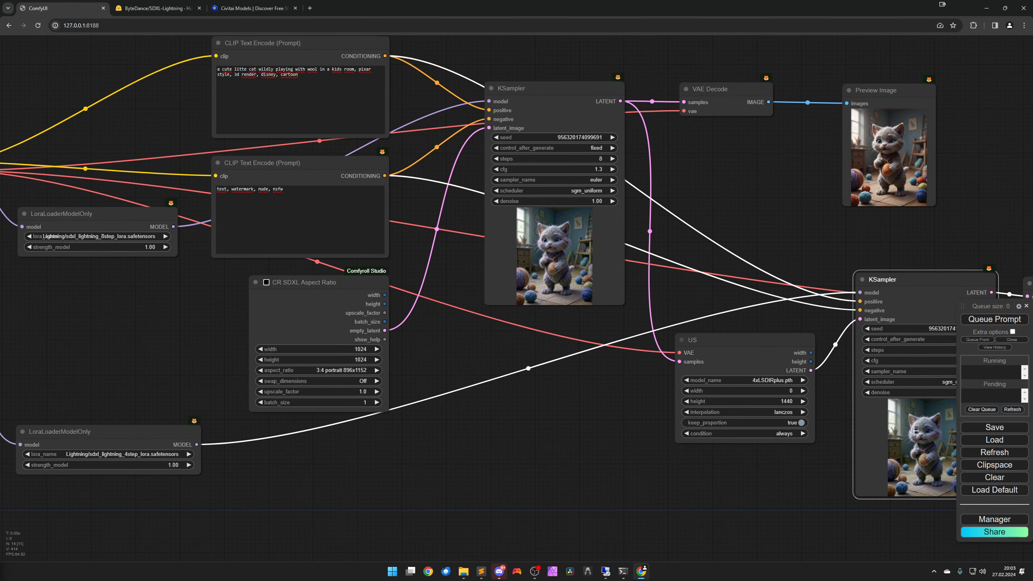
left_click(511, 436)
left_click_drag(511, 436, 818, 461)
- Set the Load Checkpoint node's model to Lightning/juggernautXL_v9Rdphoto2Lightning.safetensors, filtering the model list by "ligh"
left_click_drag(397, 344, 478, 387)
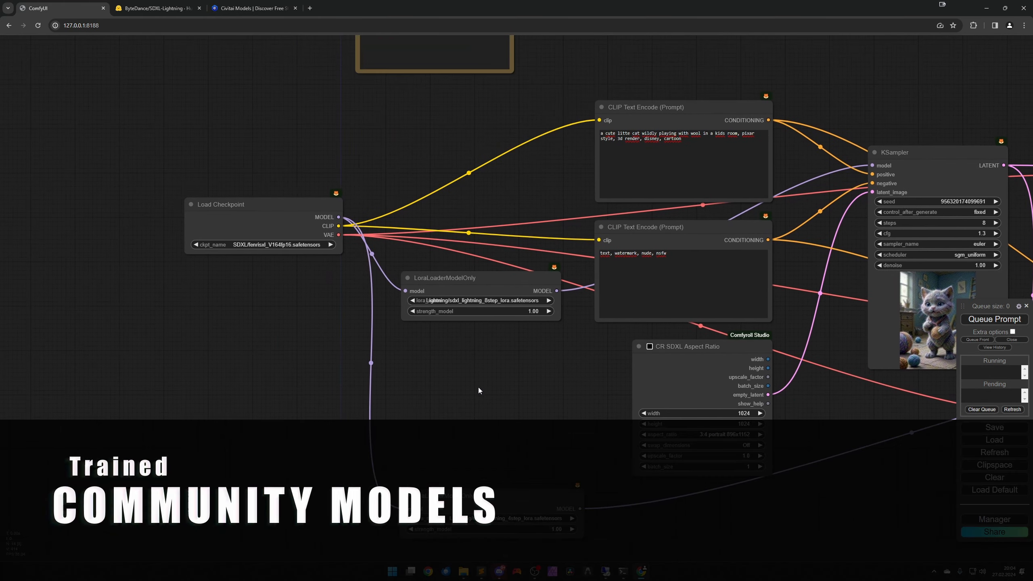
scroll(312, 278, "up", 4)
left_click(293, 231)
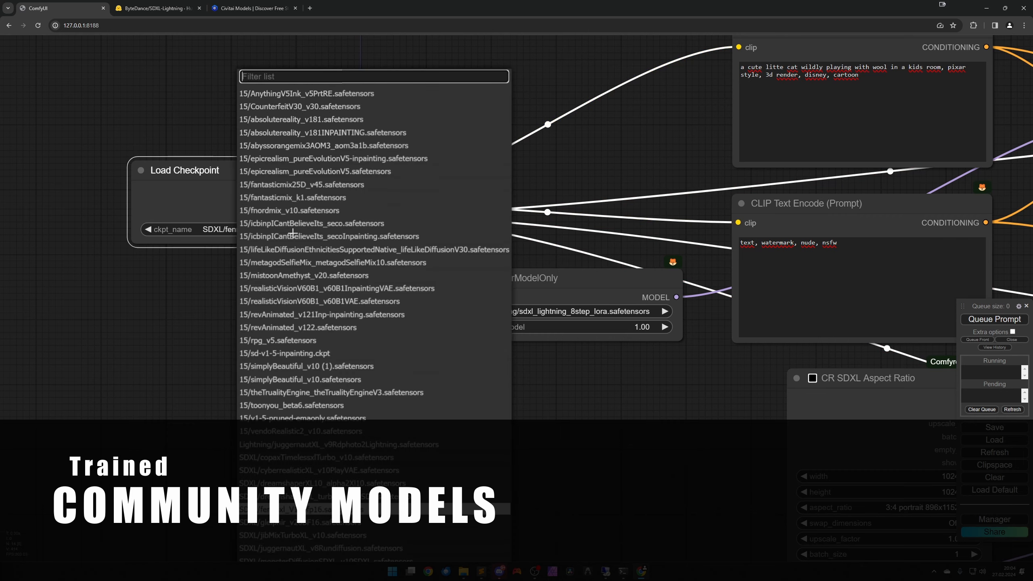
type("ligh")
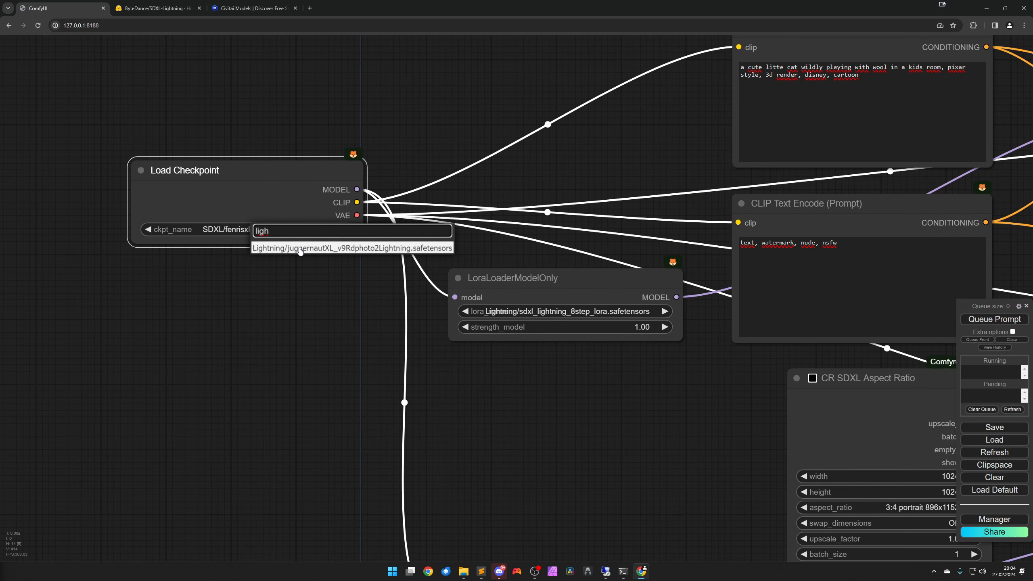
left_click(300, 249)
- Shift the Load Checkpoint node away from the LoRA loader and widen it to fit the full checkpoint name
left_click_drag(224, 209, 152, 207)
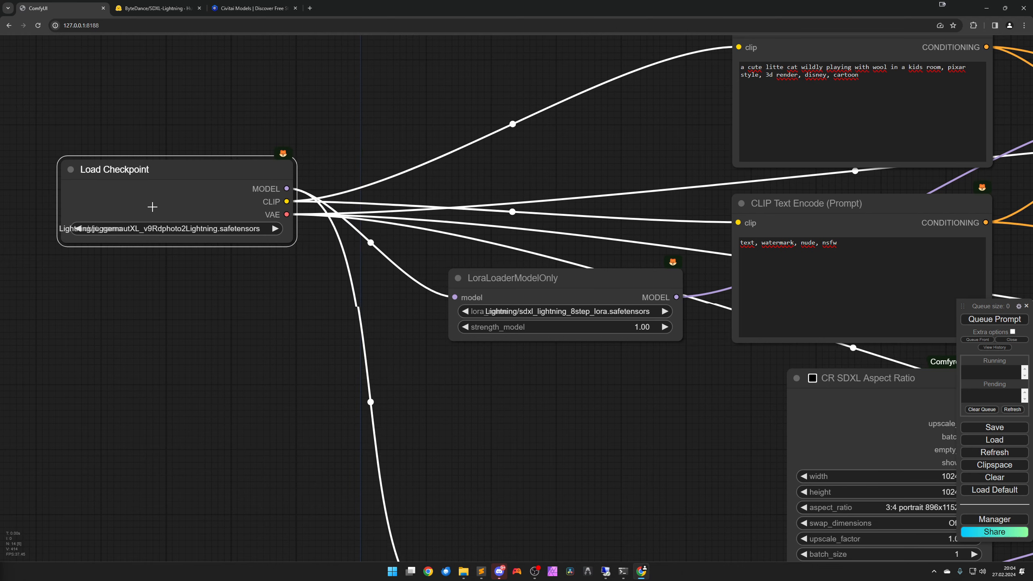
left_click_drag(292, 242, 366, 243)
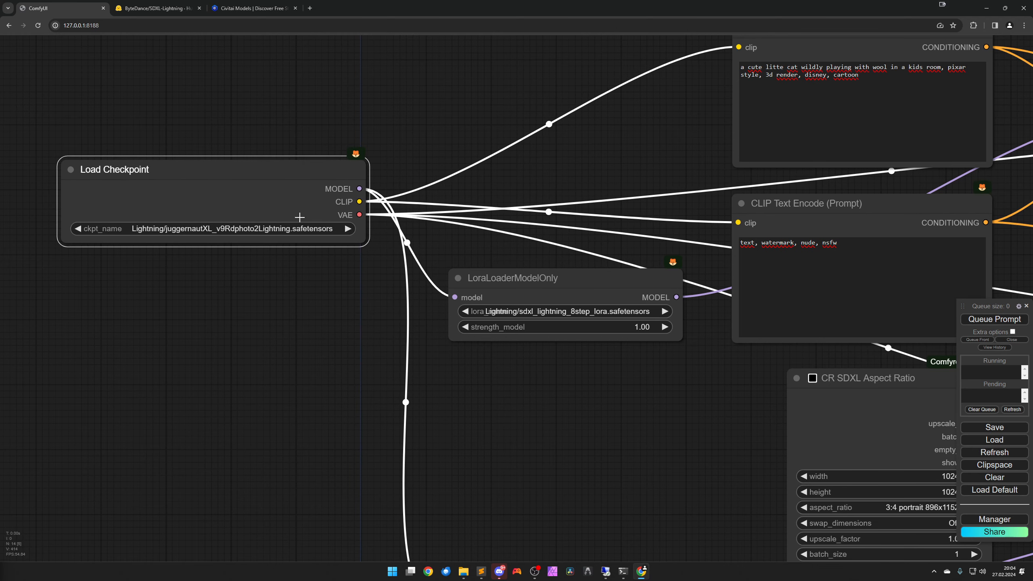
left_click_drag(258, 204, 272, 209)
scroll(474, 387, "down", 5)
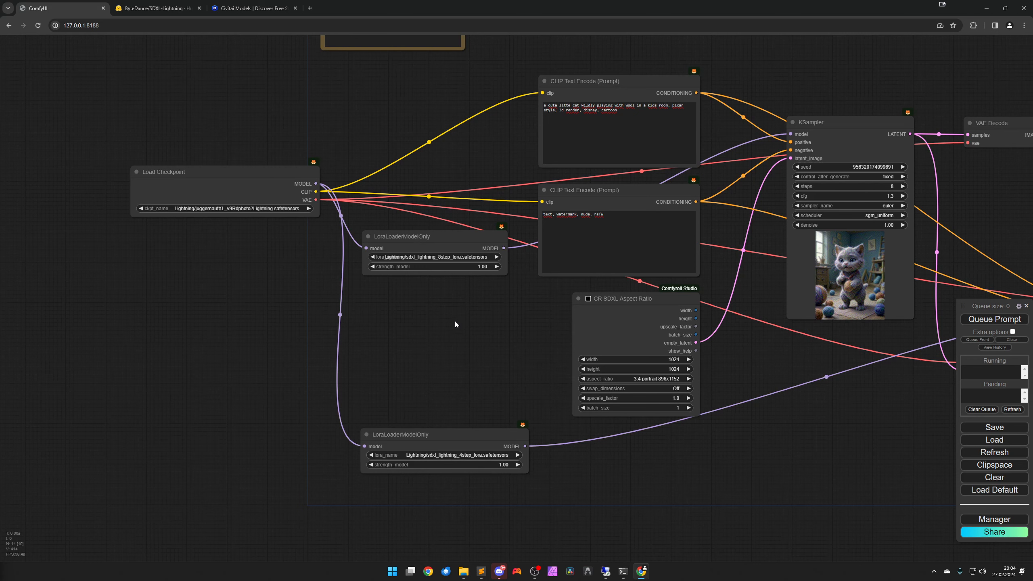
- Bypass both the 8-step and the 4-step LoraLoaderModelOnly nodes
left_click(431, 239)
key("ctrl+b")
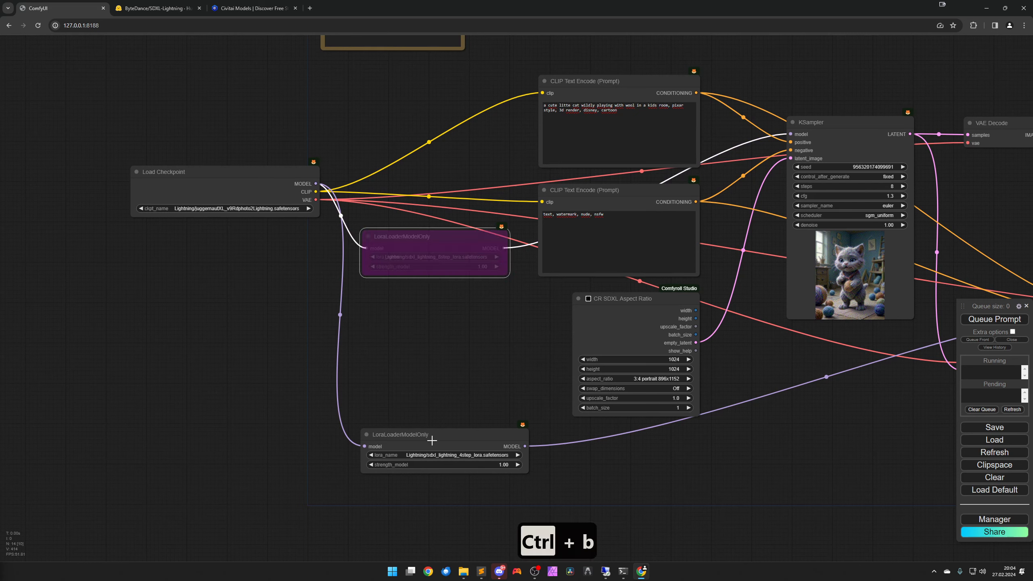
left_click(452, 429)
key("ctrl+b")
left_click(438, 371)
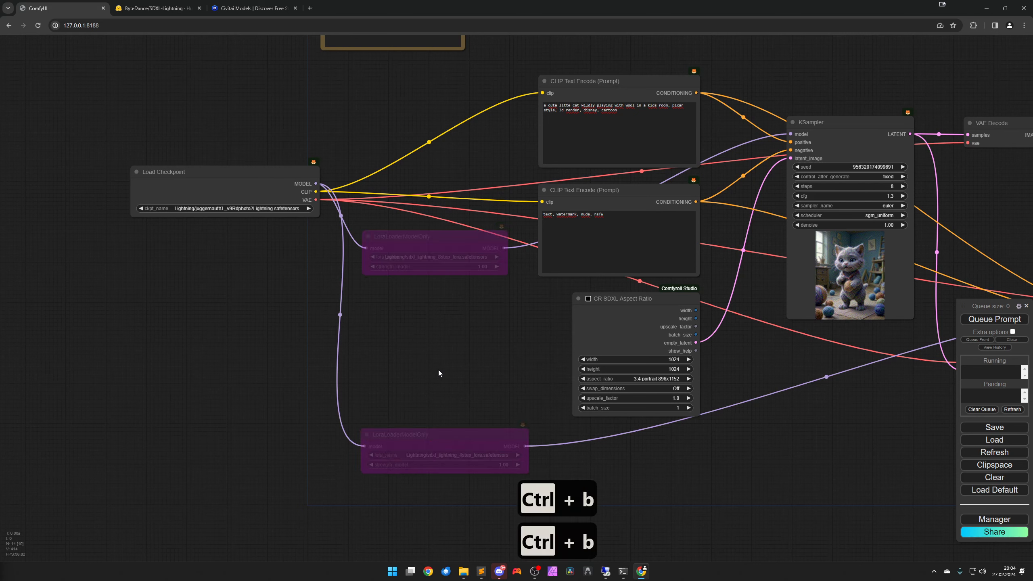
left_click_drag(370, 277, 319, 298)
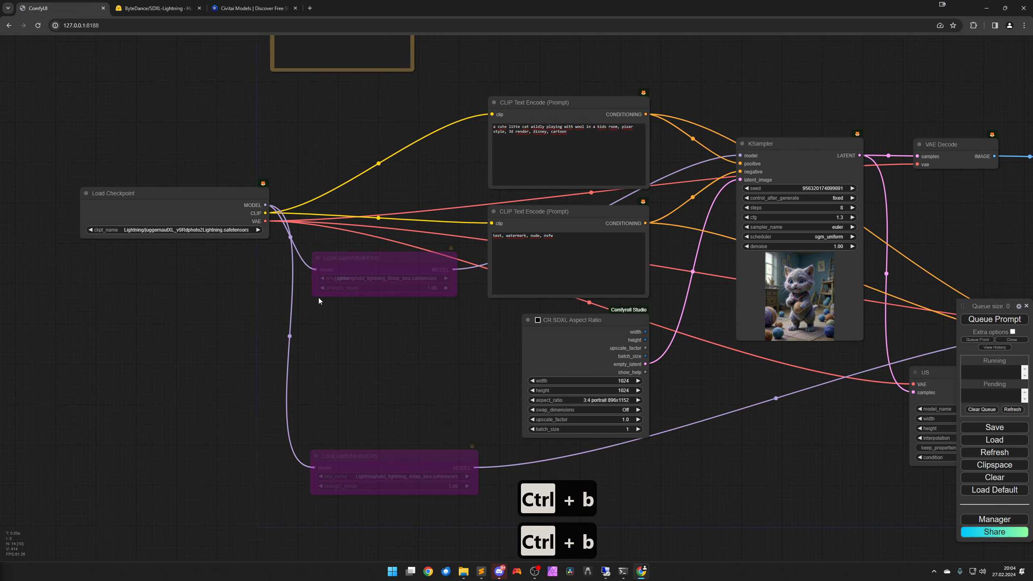
left_click_drag(721, 440, 537, 440)
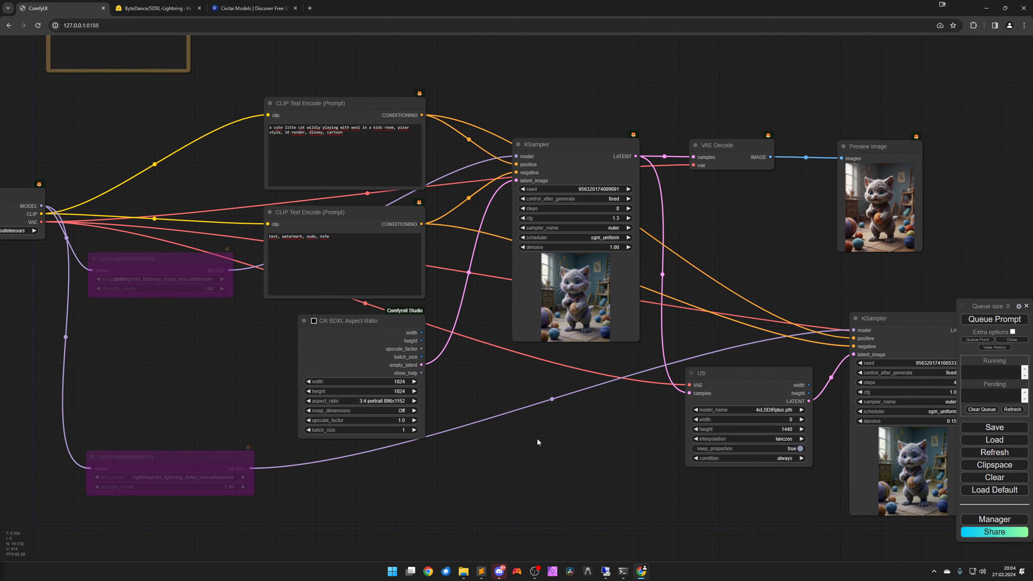
left_click_drag(492, 399, 543, 431)
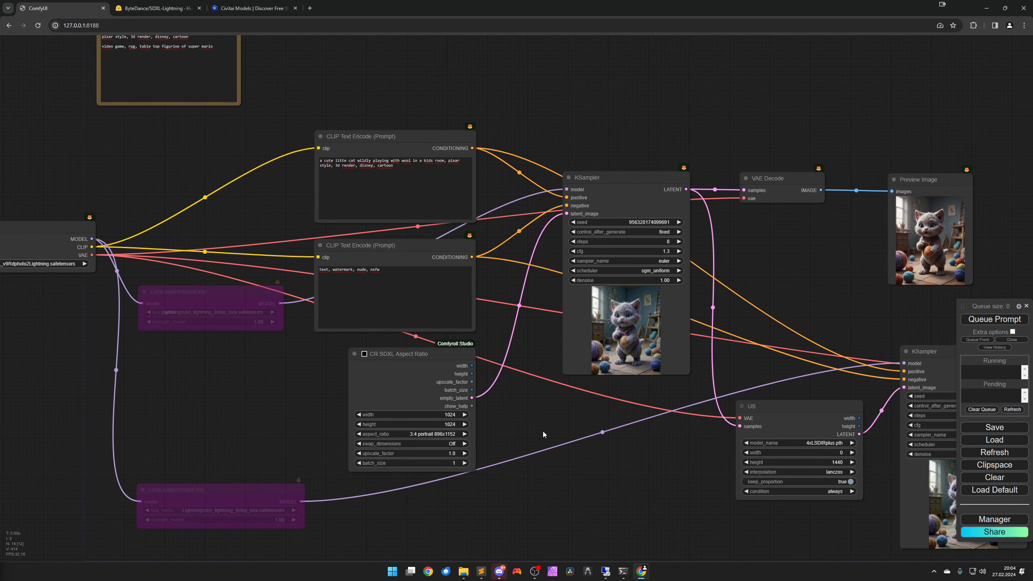
left_click_drag(253, 412, 544, 443)
scroll(340, 356, "up", 4)
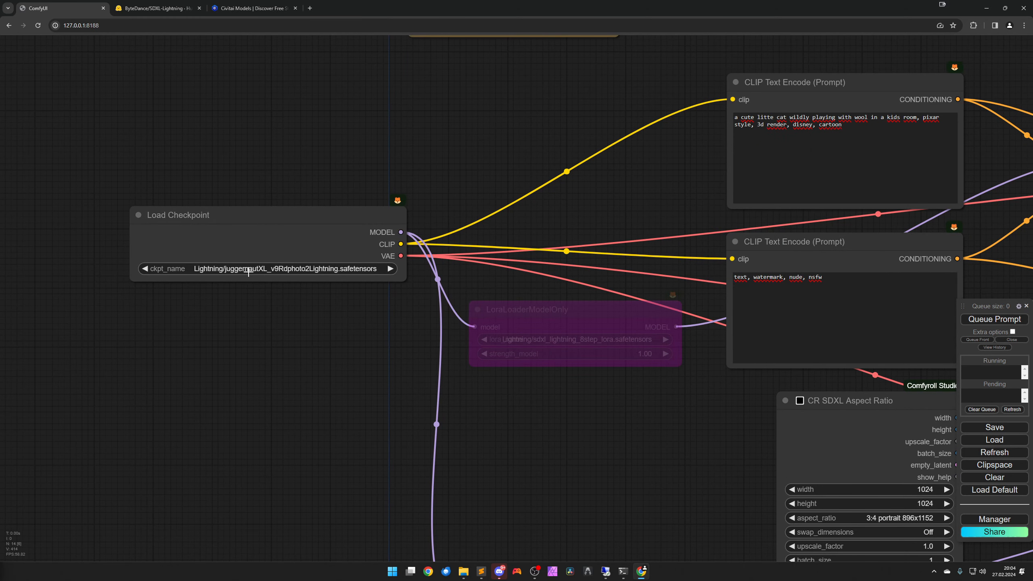
- Switch to the Juggernaut XL page on Civitai and examine the recommended Lightning settings, particularly the CFG range
left_click(250, 8)
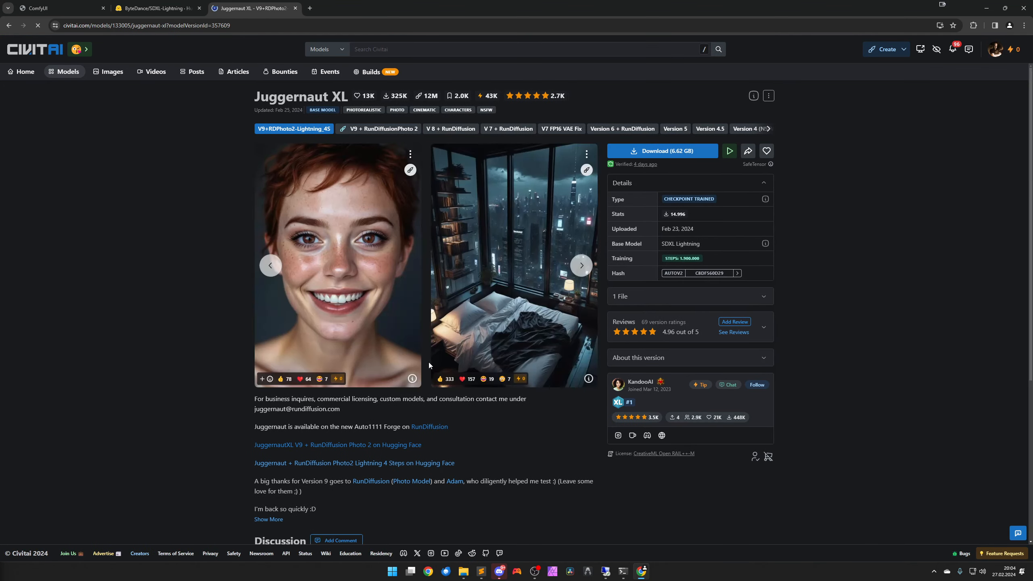
scroll(429, 362, "down", 3)
left_click(269, 398)
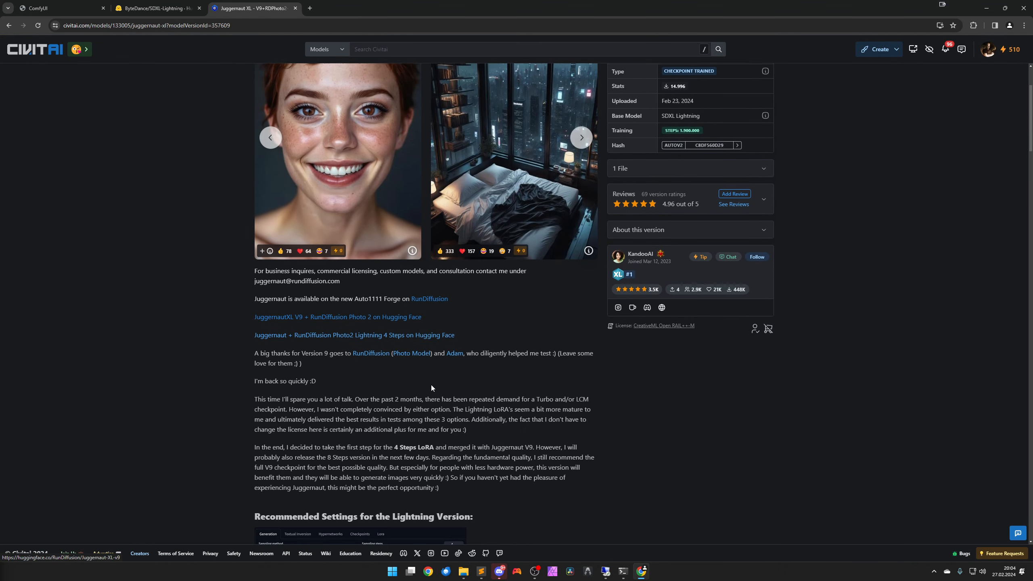
scroll(424, 392, "down", 8)
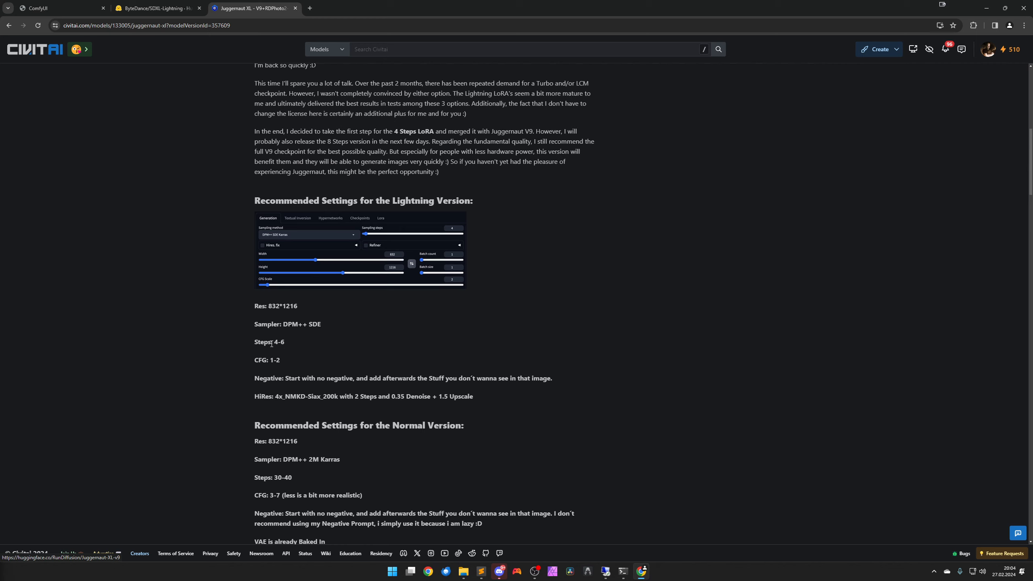
left_click_drag(270, 360, 281, 362)
left_click(280, 358)
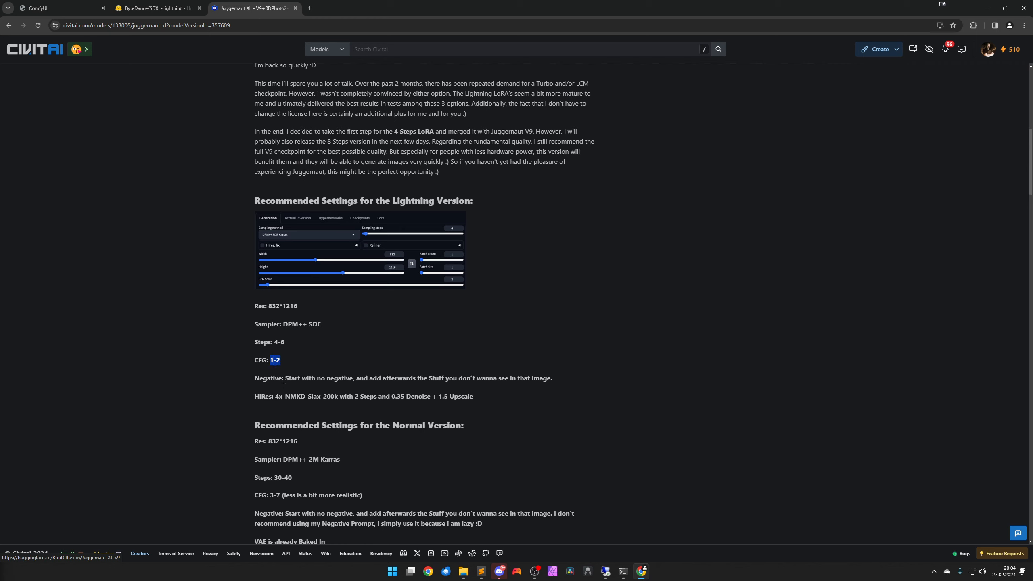
left_click(274, 359)
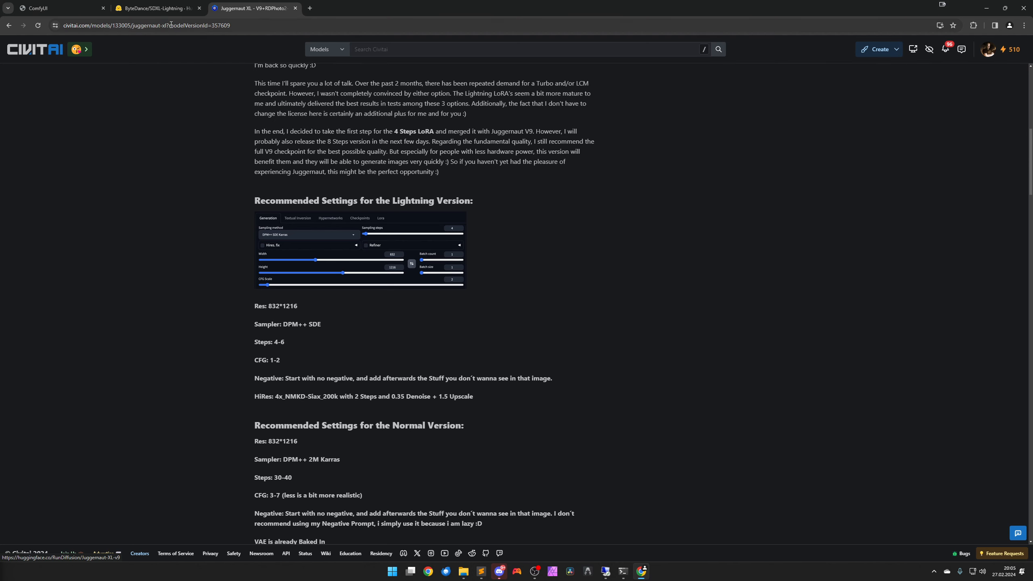
- Return to ComfyUI and set the first KSampler's sampler_name to dpmpp_2m_sde
left_click(60, 8)
left_click_drag(627, 414, 118, 398)
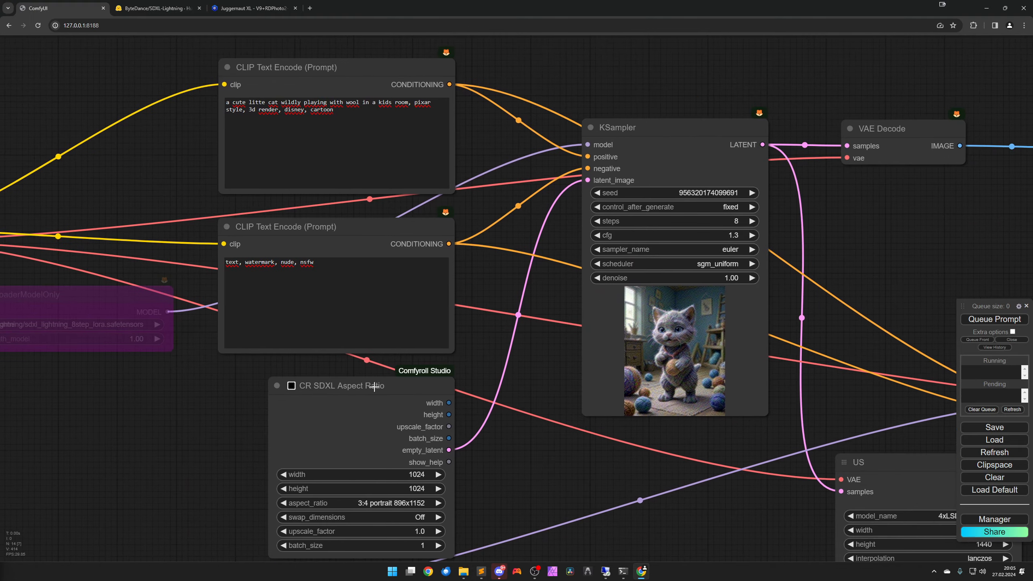
left_click(705, 249)
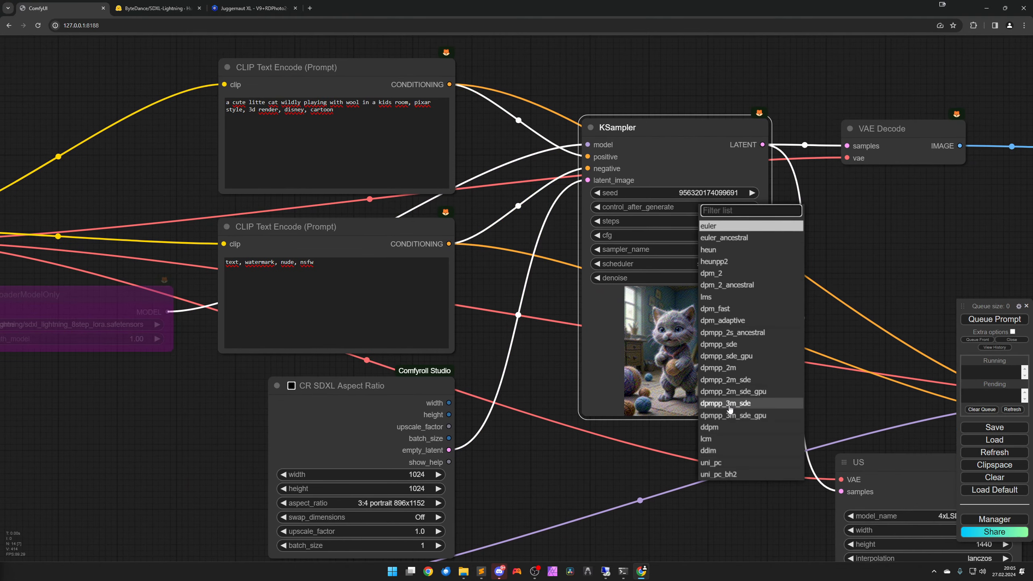
left_click(733, 380)
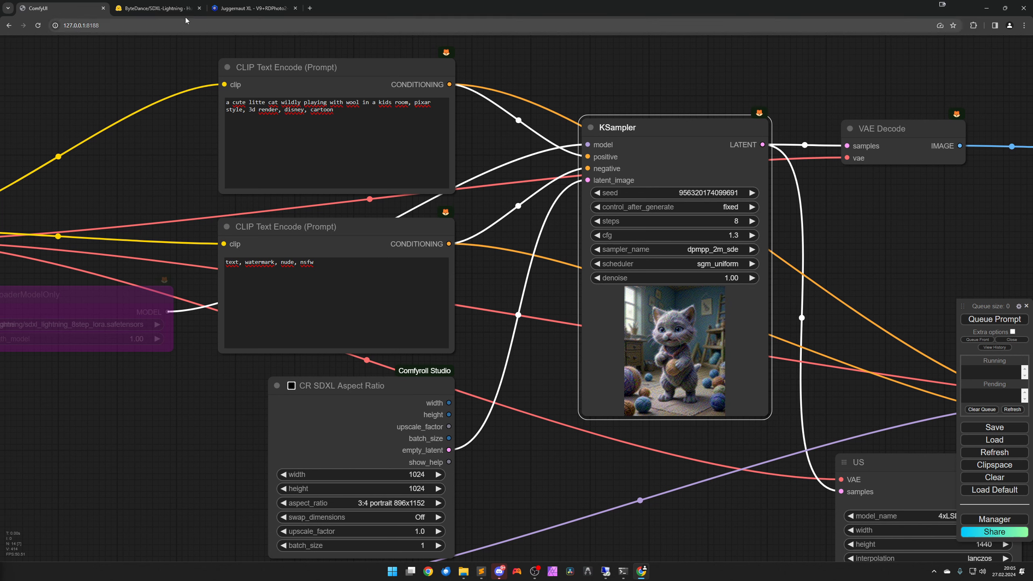
- Recheck the recommended sampler on the Juggernaut XL page and set the first KSampler's sampler_name to dpmpp_sde
left_click(244, 9)
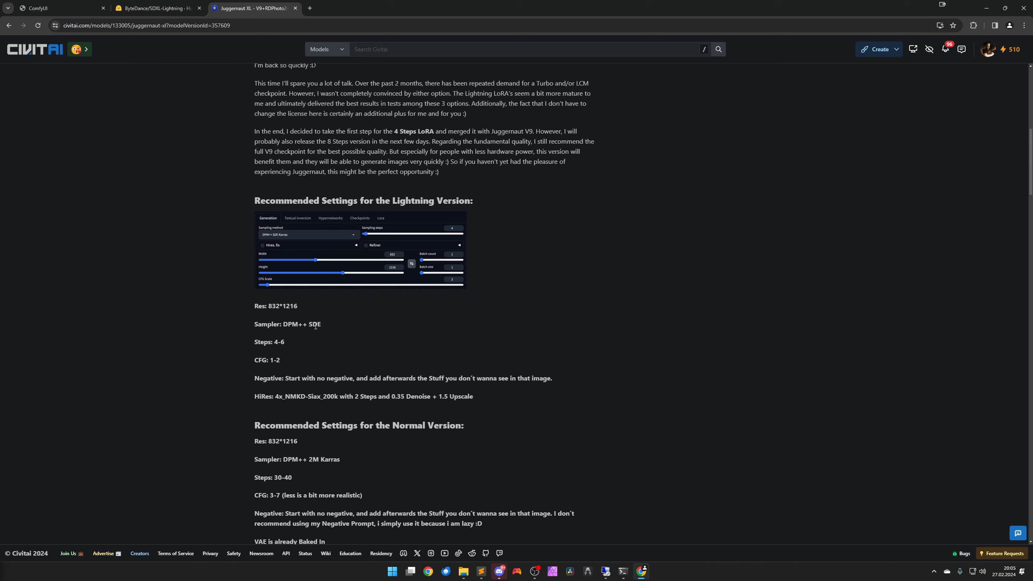
left_click(70, 9)
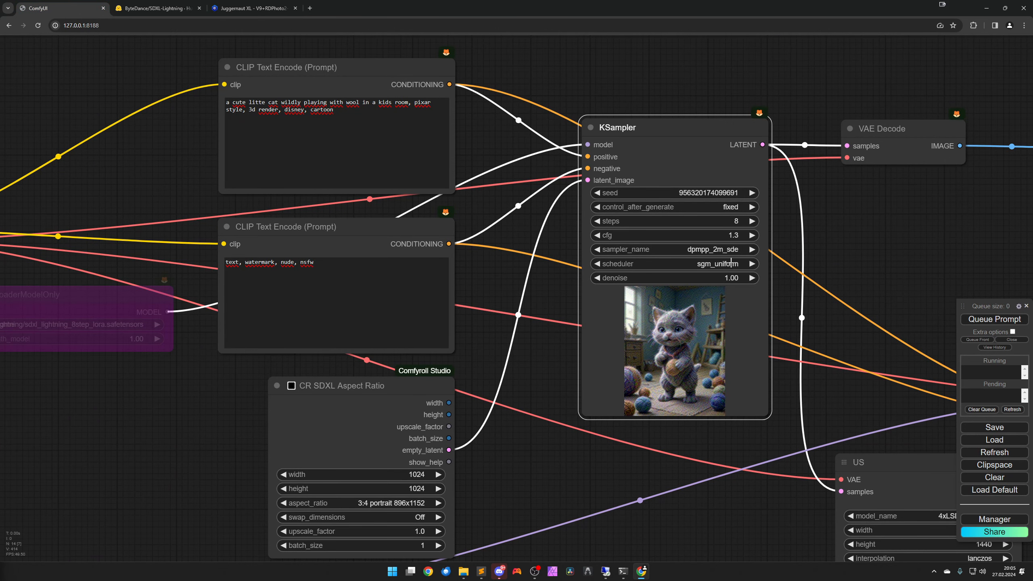
left_click(732, 263)
left_click(703, 249)
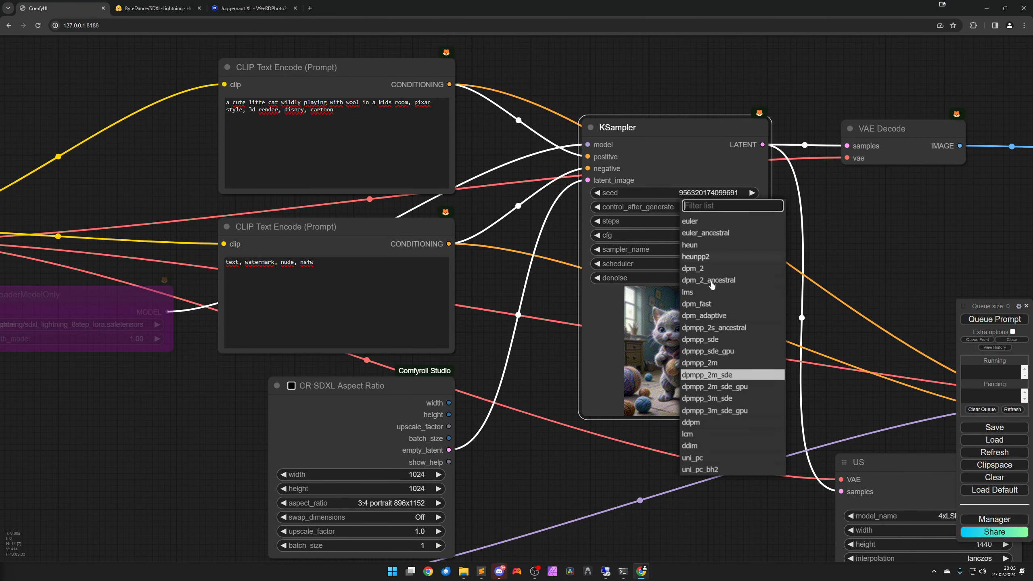
left_click(707, 341)
- Set the second KSampler's sampler_name to dpmpp_sde
left_click_drag(808, 388, 227, 192)
left_click(634, 308)
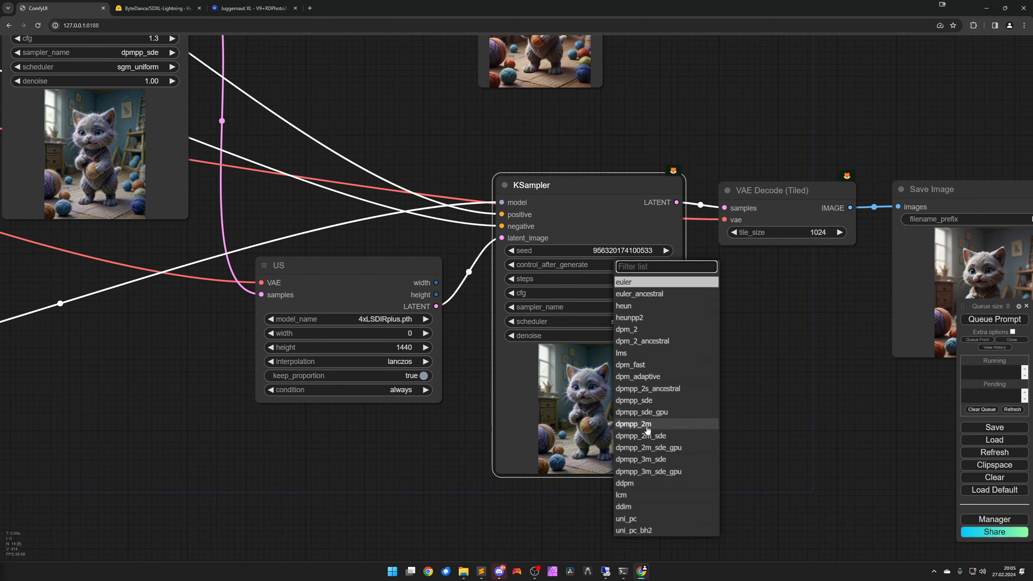
left_click(646, 403)
- Check the recommended step count for the Lightning version on the Juggernaut XL page on Civitai
scroll(451, 380, "down", 4)
left_click_drag(374, 417, 784, 543)
left_click_drag(290, 259, 476, 382)
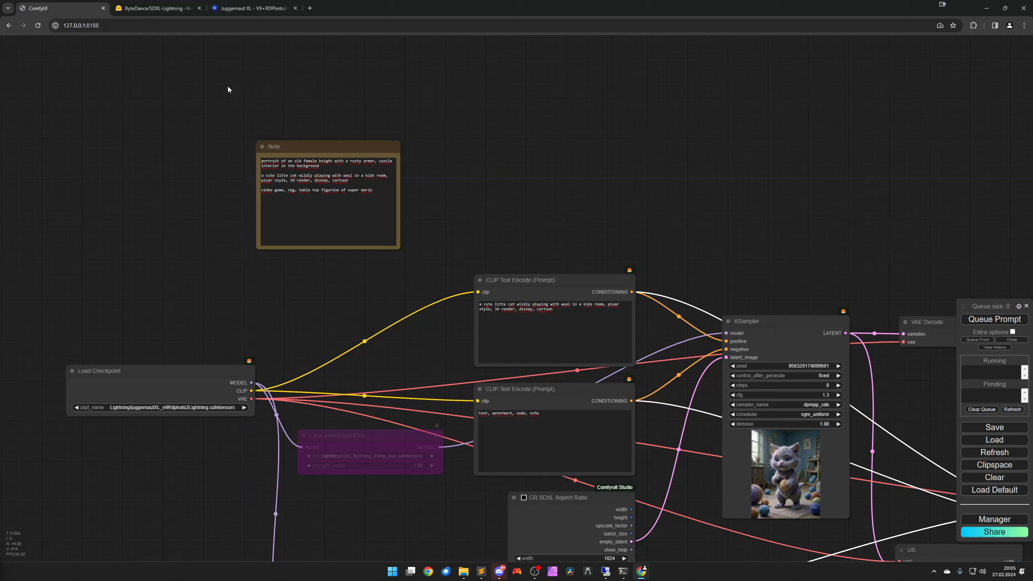
left_click(254, 8)
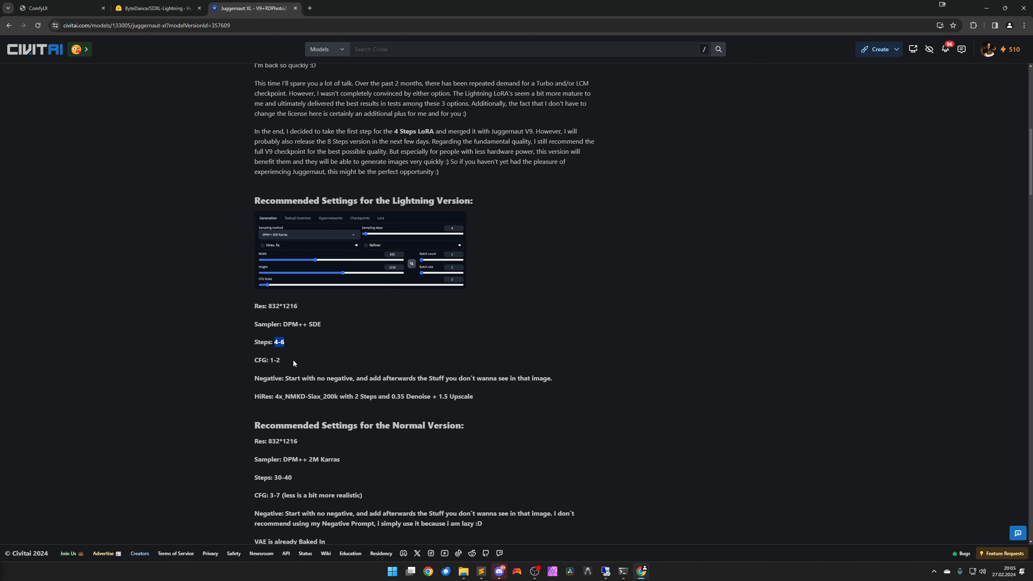
left_click(291, 343)
- Return to ComfyUI and set the first KSampler's steps to 6
left_click(60, 8)
scroll(410, 354, "down", 3)
scroll(523, 306, "up", 9)
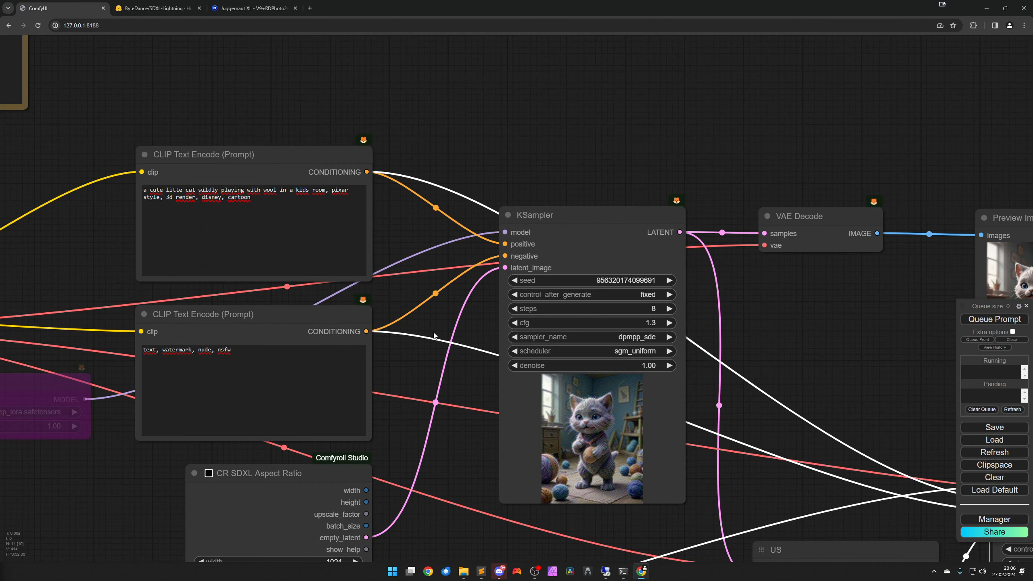
double_click(523, 305)
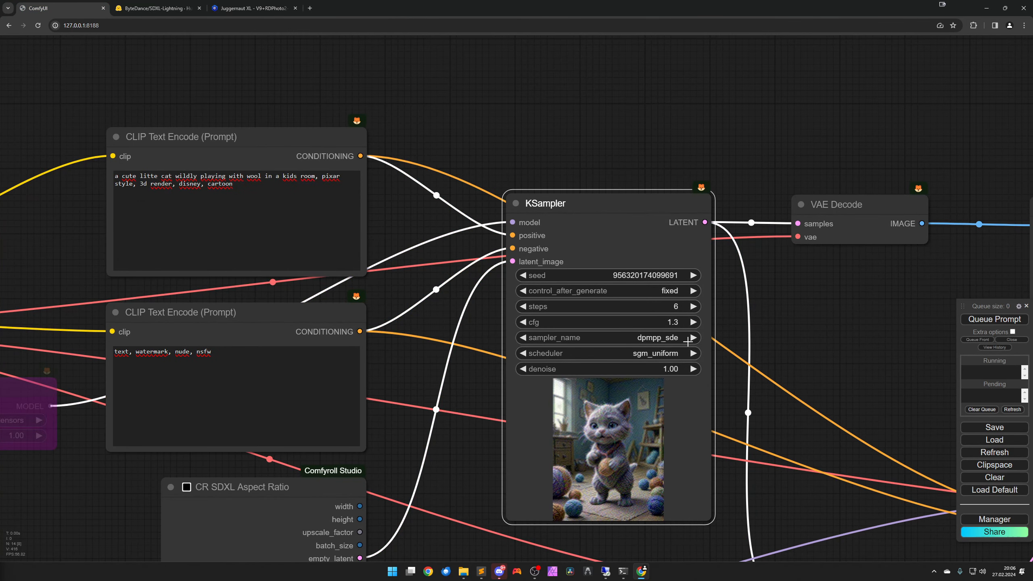
scroll(830, 353, "down", 2)
scroll(825, 353, "up", 2)
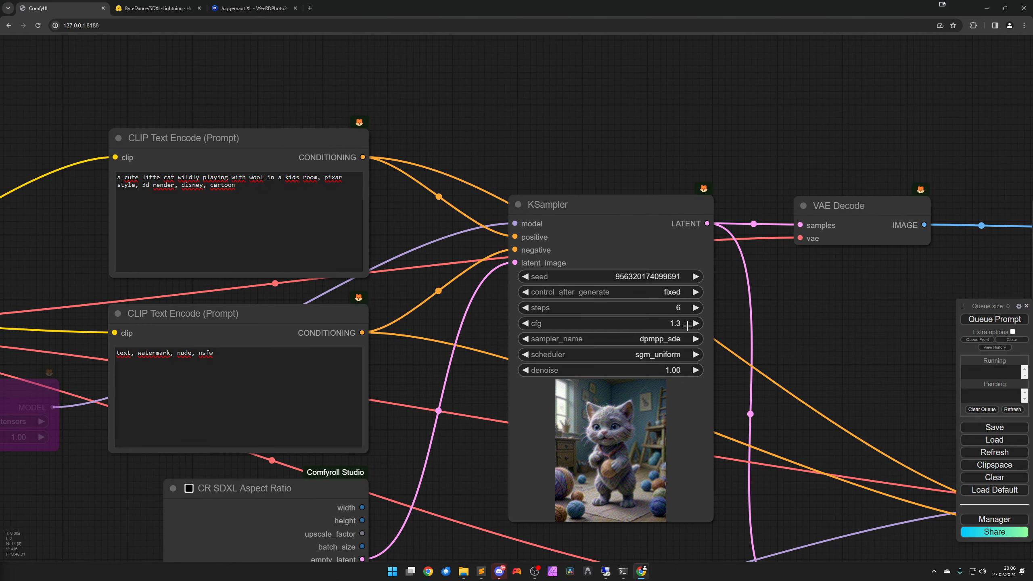
- Queue the prompt with the Juggernaut Lightning checkpoint and follow the first KSampler pass
scroll(789, 346, "down", 4)
left_click_drag(805, 335, 767, 317)
scroll(546, 326, "down", 4)
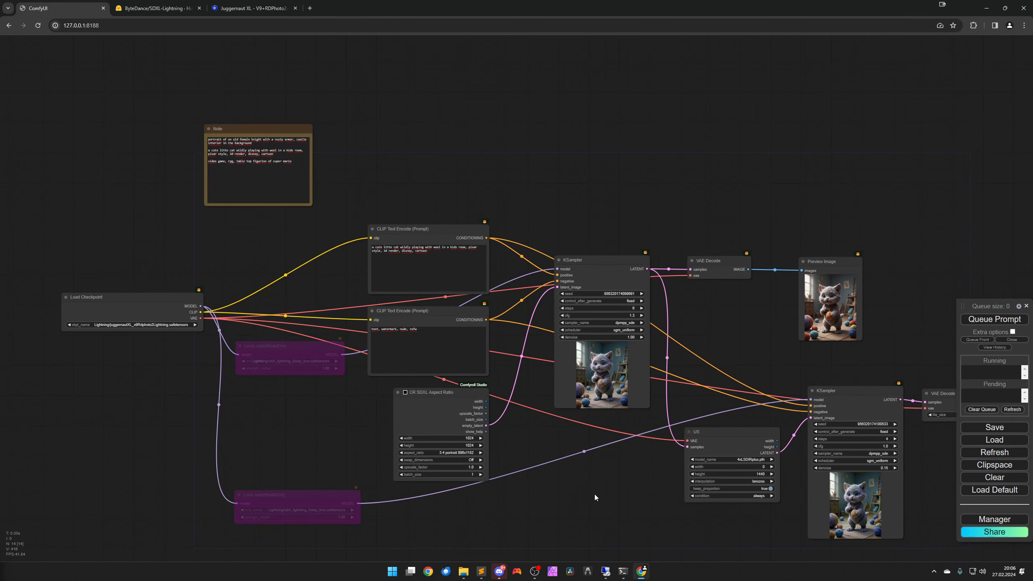
left_click_drag(593, 494, 502, 422)
scroll(535, 447, "down", 2)
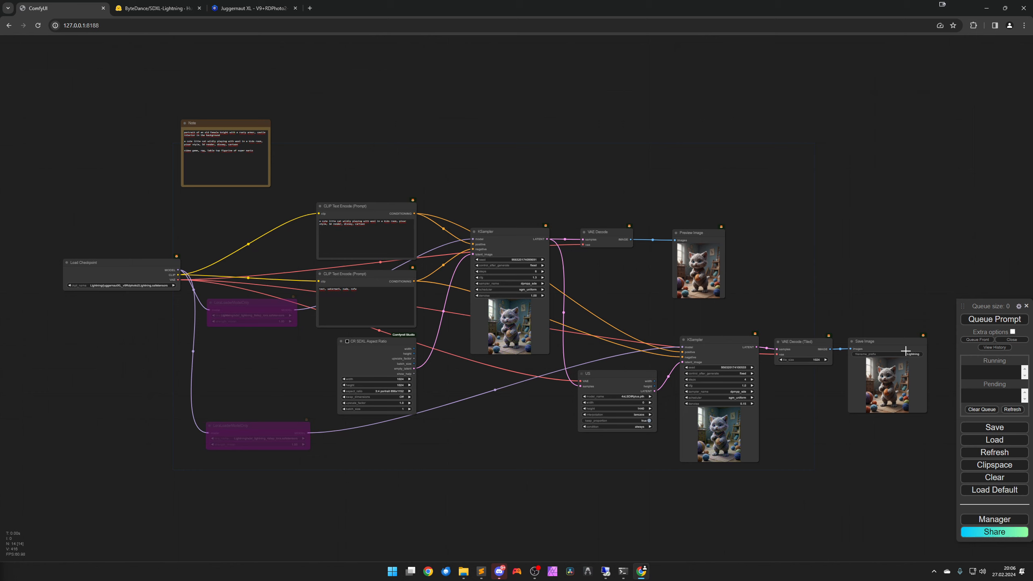
key("ctrl+Return")
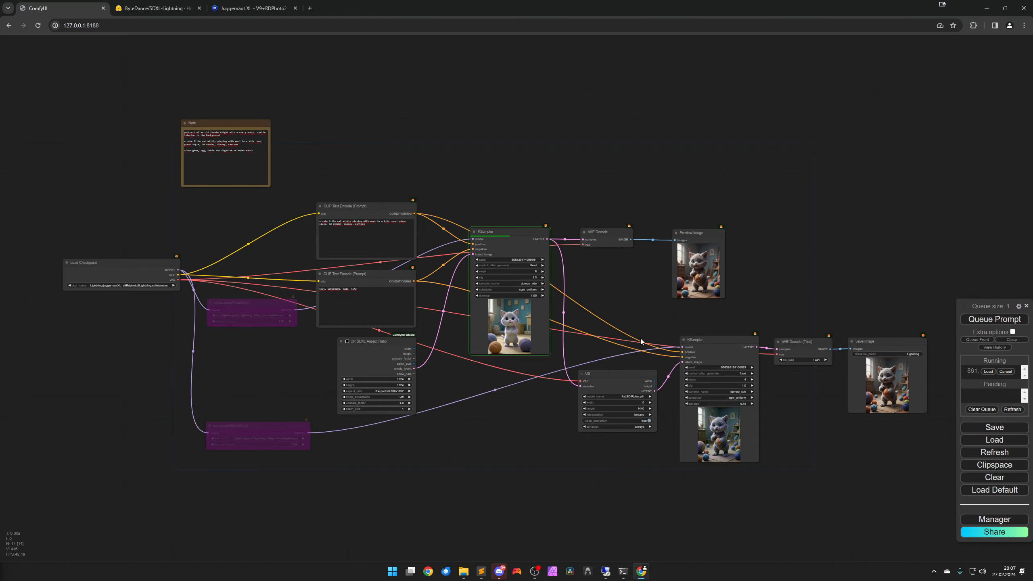
scroll(585, 326, "up", 7)
scroll(589, 332, "up", 2)
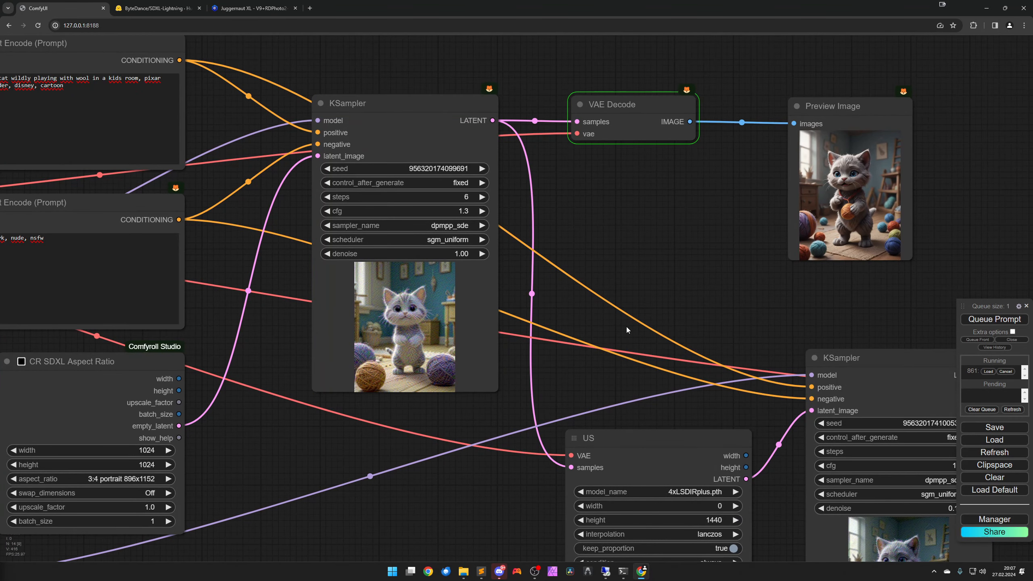
- Examine the first-pass cat preview and follow the upscale and second KSampler pass through to the Save Image node
left_click_drag(739, 287, 480, 343)
scroll(615, 303, "up", 7)
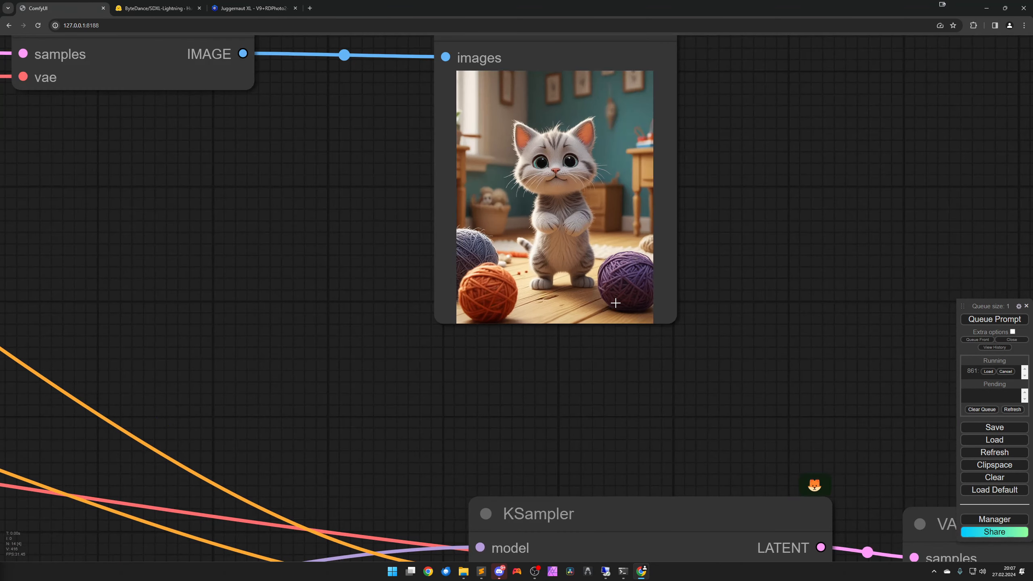
scroll(606, 326, "down", 8)
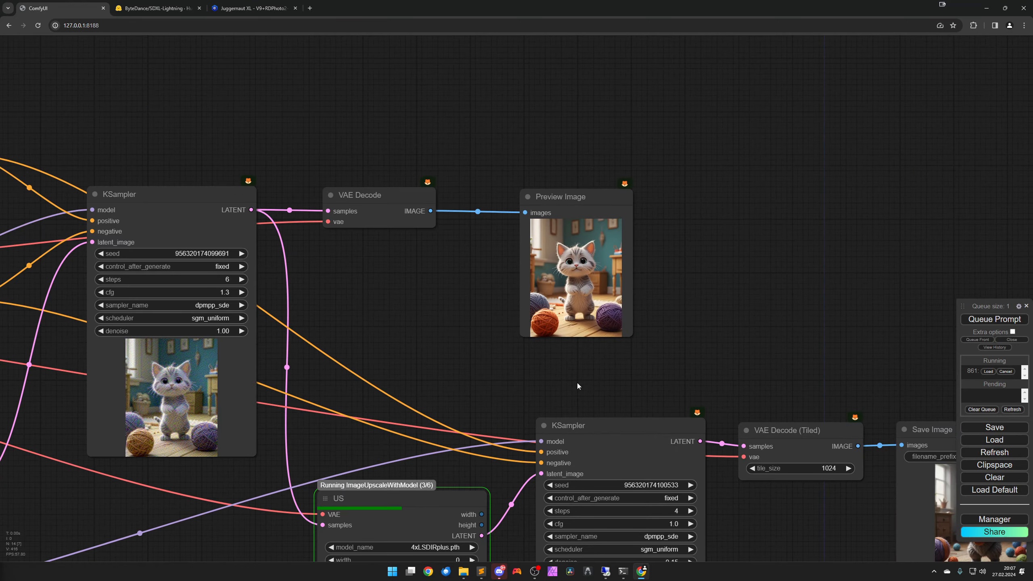
left_click_drag(577, 383, 462, 222)
left_click_drag(634, 418, 519, 384)
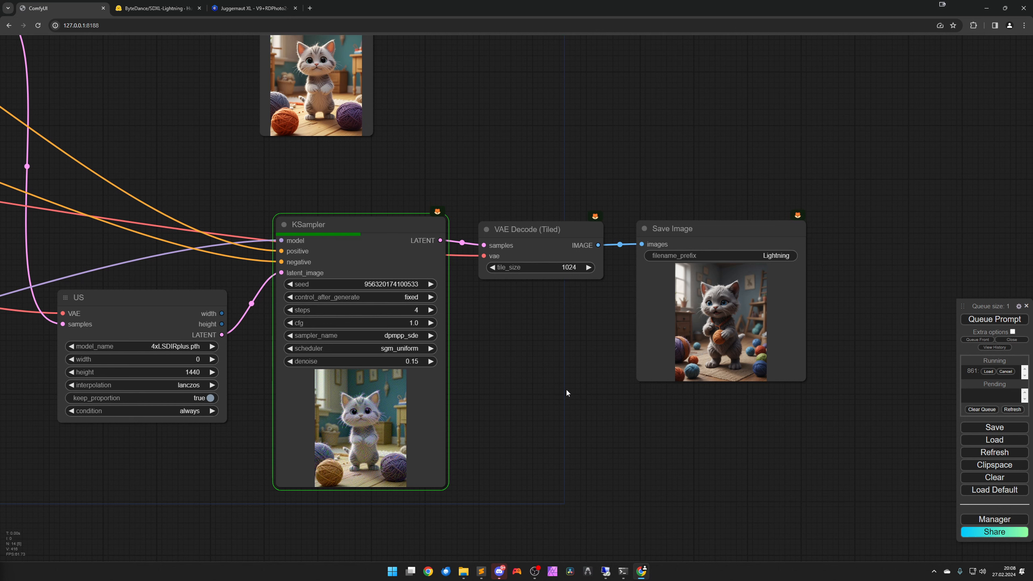
left_click_drag(568, 390, 498, 388)
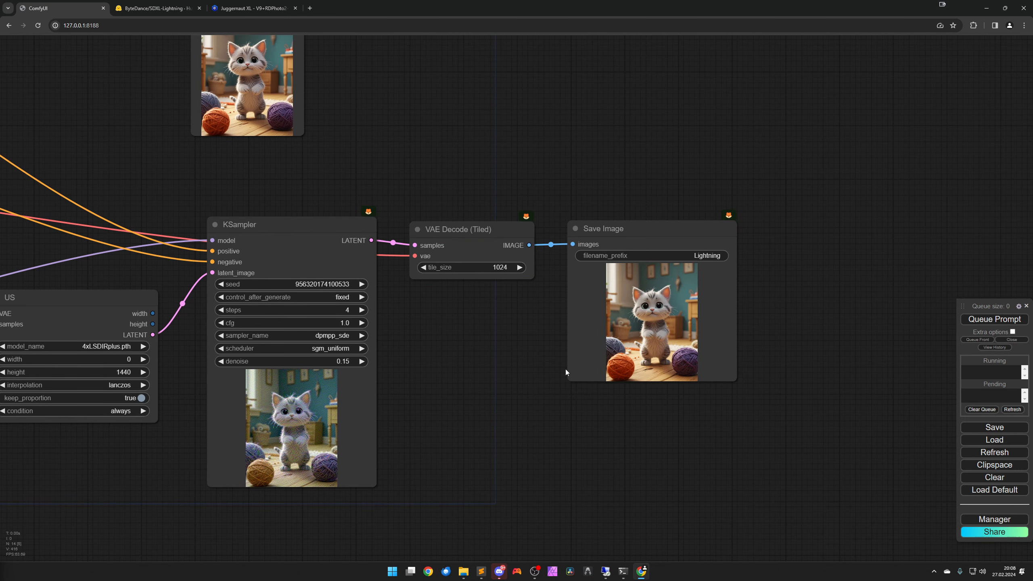
- Open the saved cat image at full size, inspect its details, and return to the workflow
right_click(637, 327)
left_click(646, 327)
left_click(573, 393)
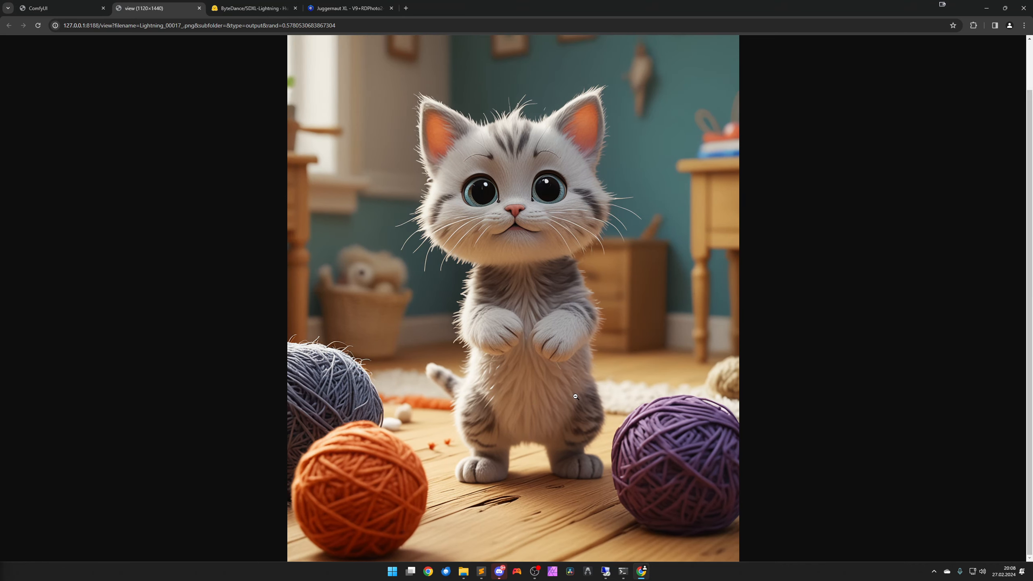
scroll(576, 397, "up", 2)
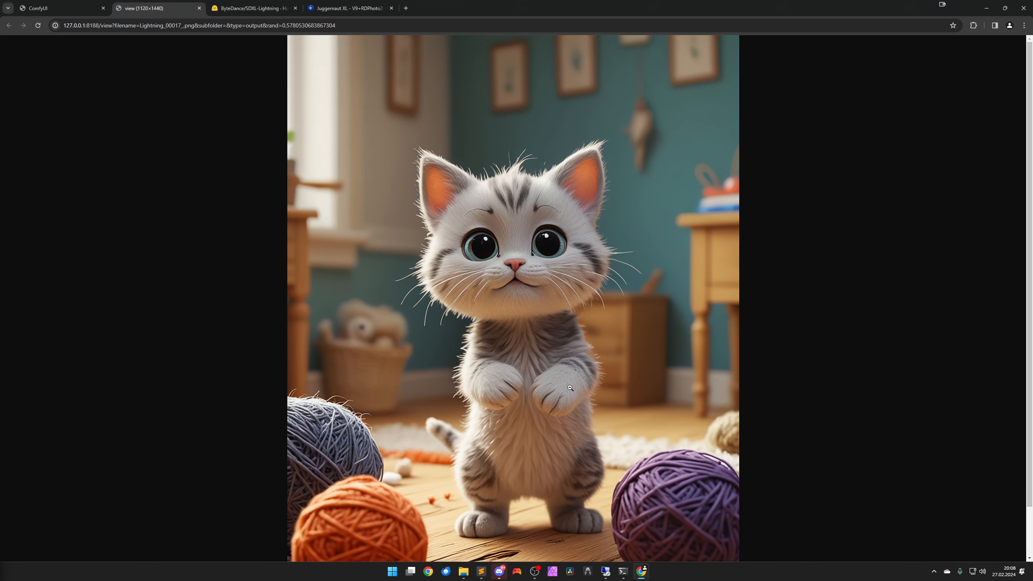
scroll(570, 387, "down", 1)
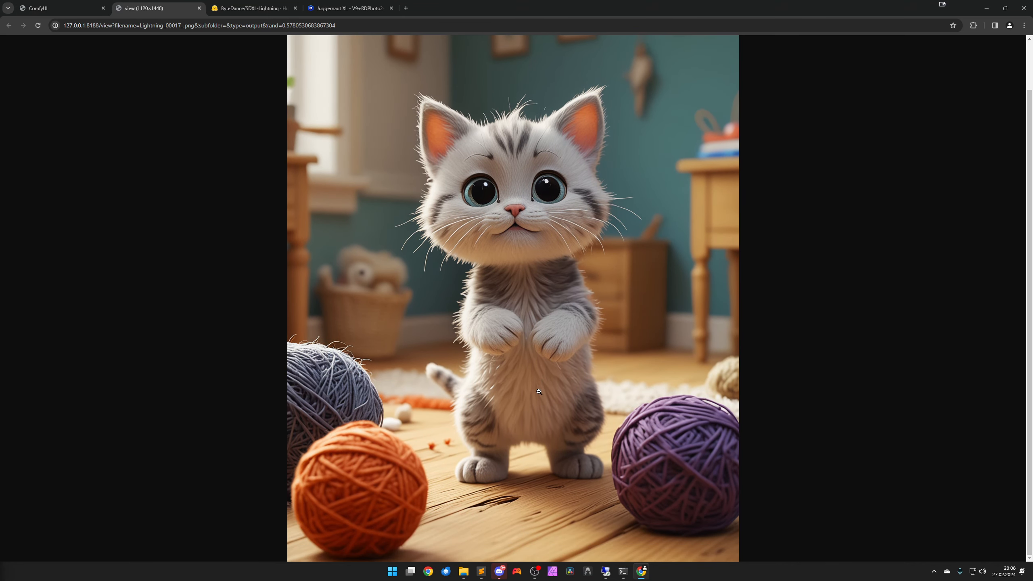
key("ctrl+w")
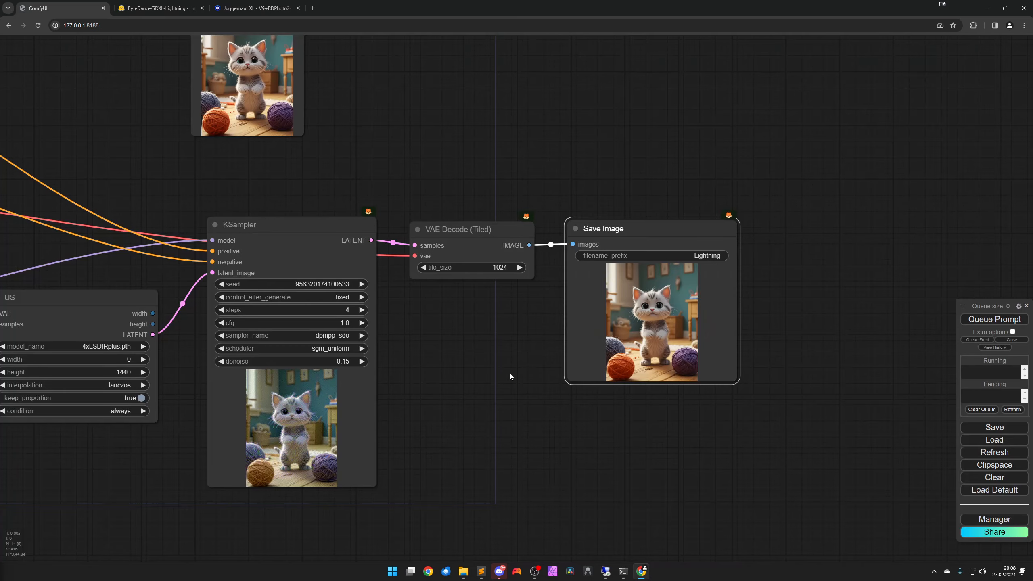
scroll(510, 373, "down", 5)
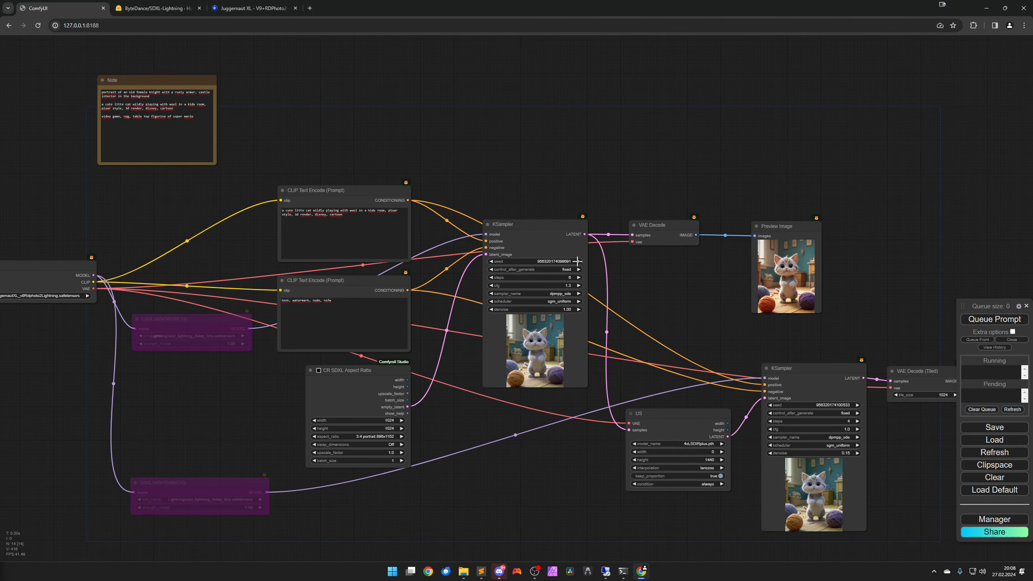
left_click(579, 261)
left_click(989, 318)
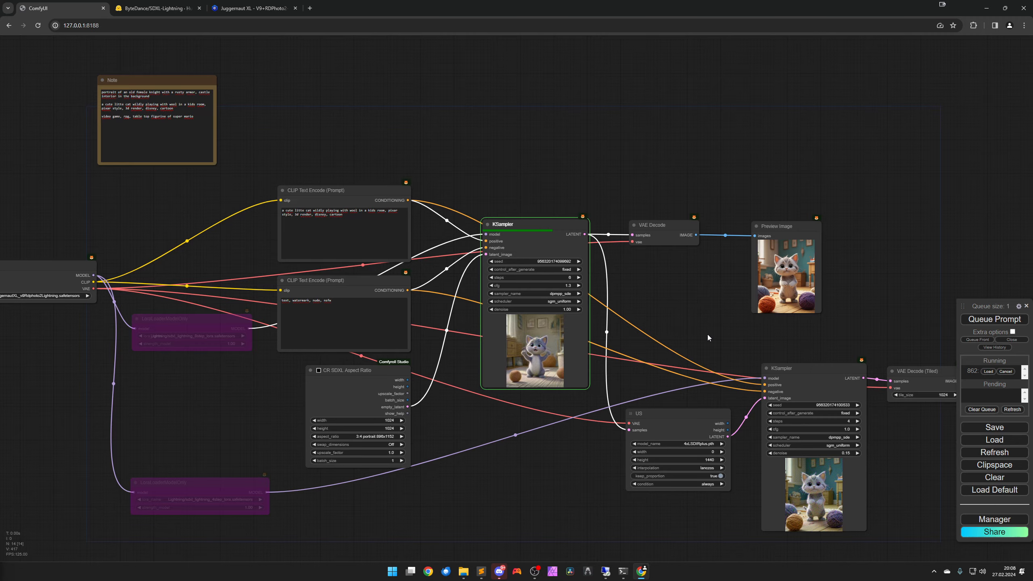
left_click_drag(715, 336, 539, 321)
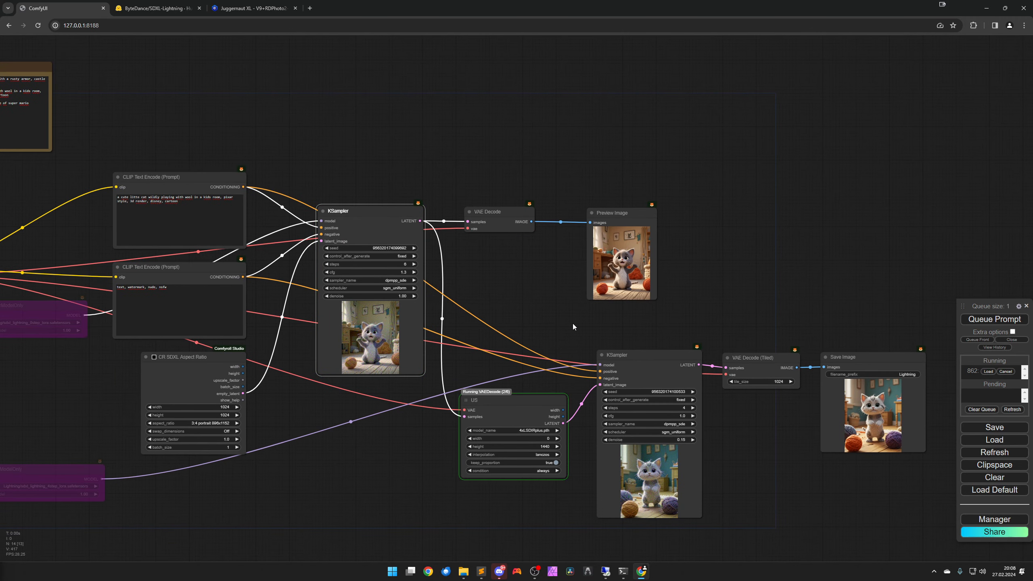
left_click_drag(723, 388, 592, 325)
scroll(629, 378, "up", 7)
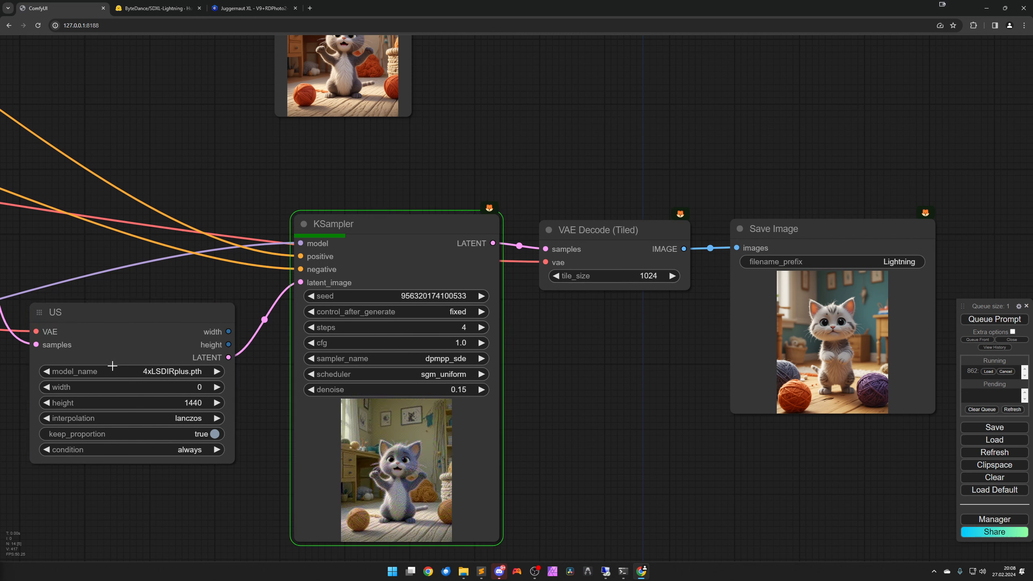
left_click_drag(615, 405, 441, 399)
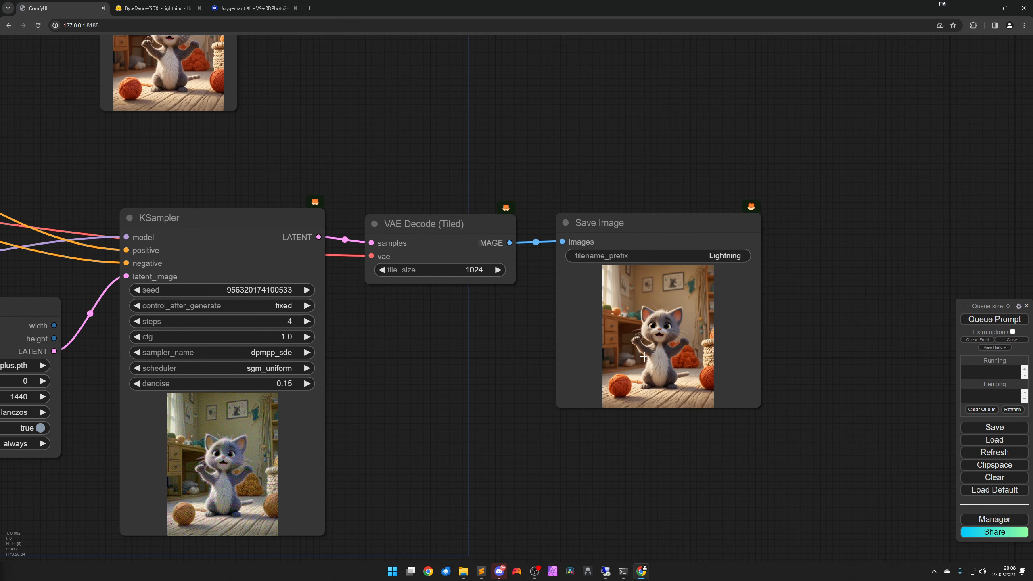
- Open the new seed's saved image at full size, examine it, and close it again
right_click(656, 321)
left_click(668, 328)
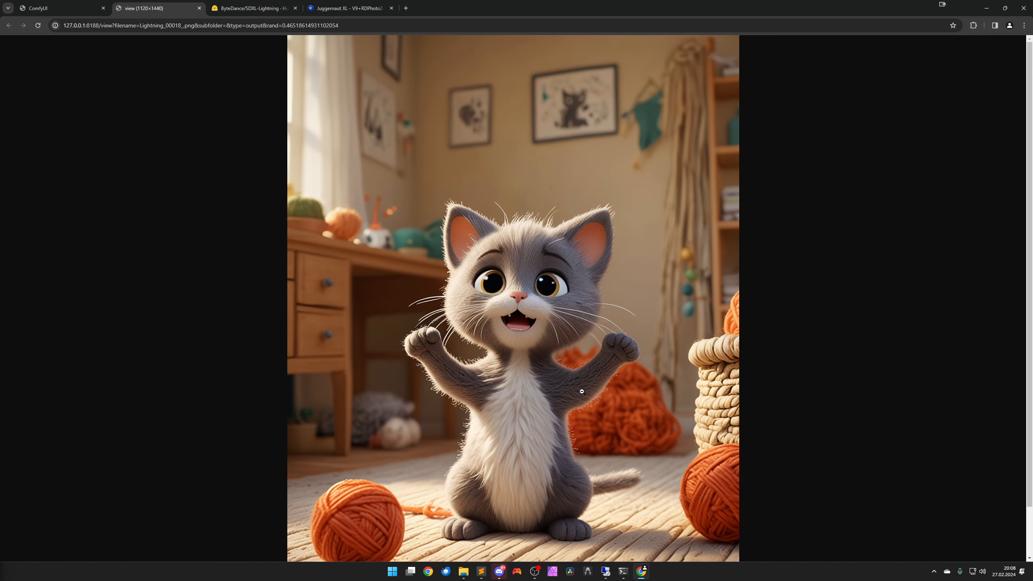
scroll(581, 391, "down", 1)
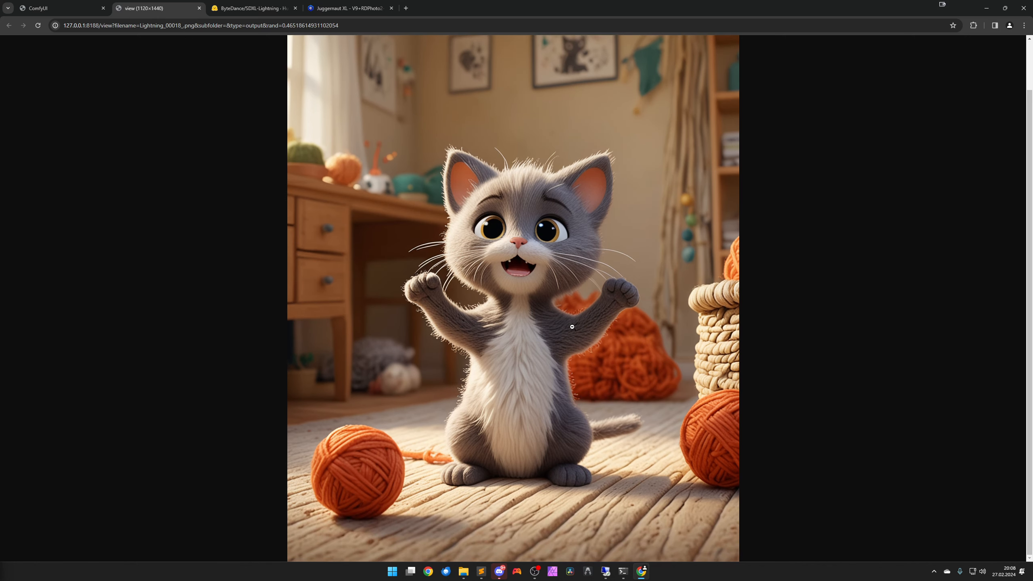
left_click(483, 309)
key("ctrl+w")
- Set the sampler_name to euler in both the first and the second KSampler
left_click_drag(493, 379, 519, 320)
scroll(256, 425, "down", 4)
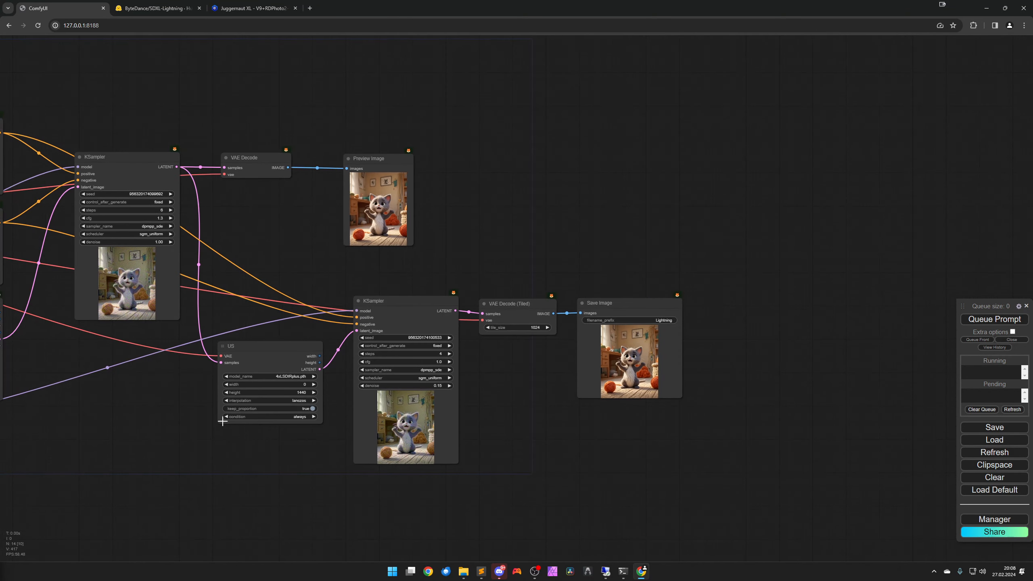
left_click_drag(231, 435, 553, 456)
scroll(484, 374, "up", 2)
left_click(480, 218)
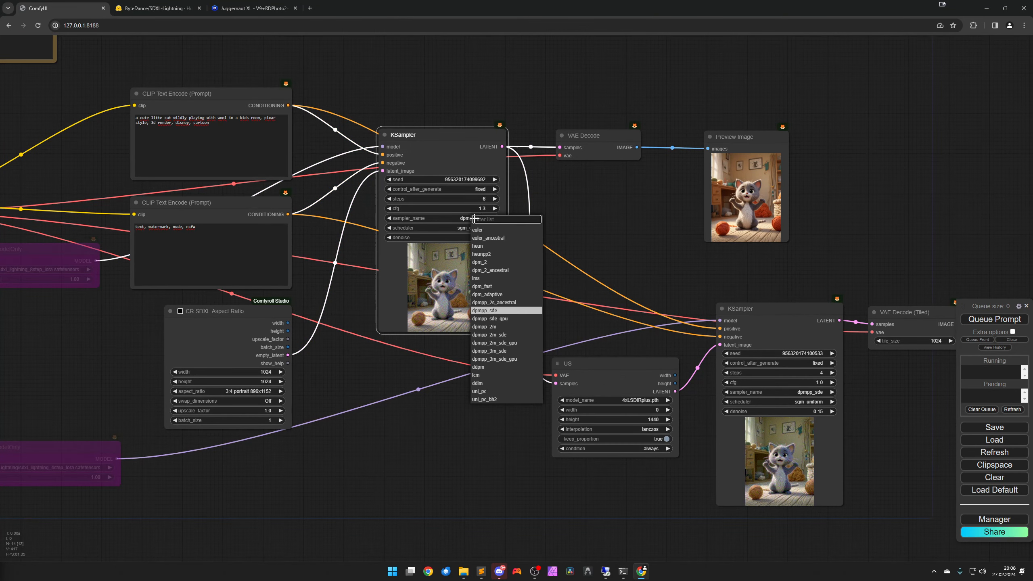
left_click(489, 230)
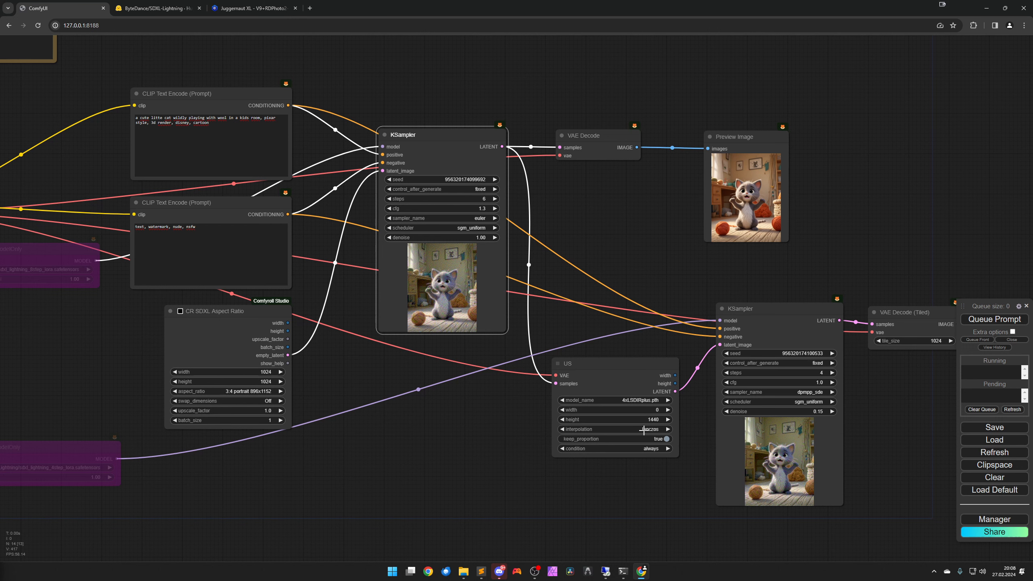
left_click(790, 392)
left_click(803, 400)
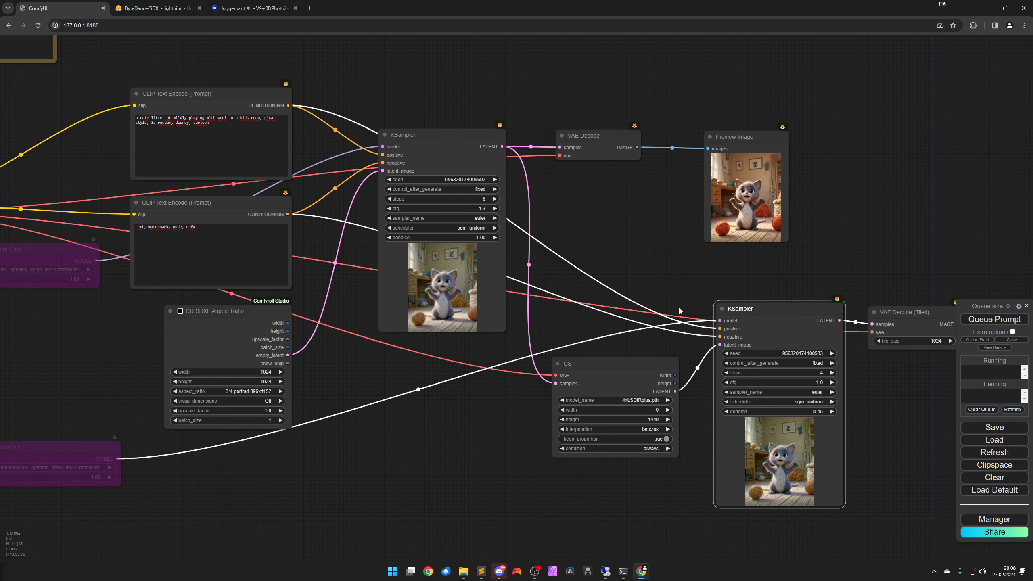
- Queue the prompt with the euler sampler and follow both passes to the Save Image node
left_click_drag(664, 278, 569, 314)
left_click(994, 320)
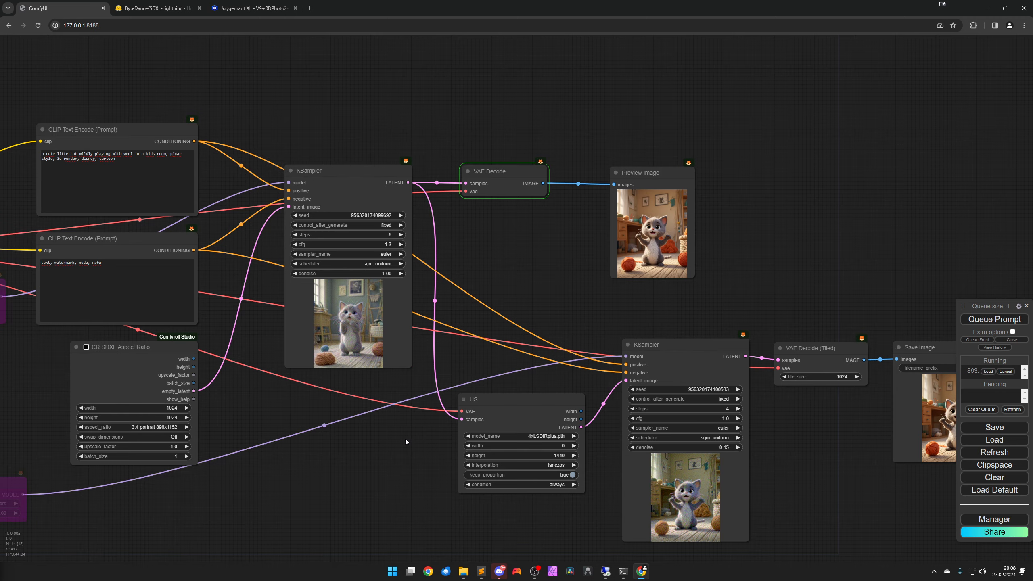
left_click_drag(384, 439, 245, 382)
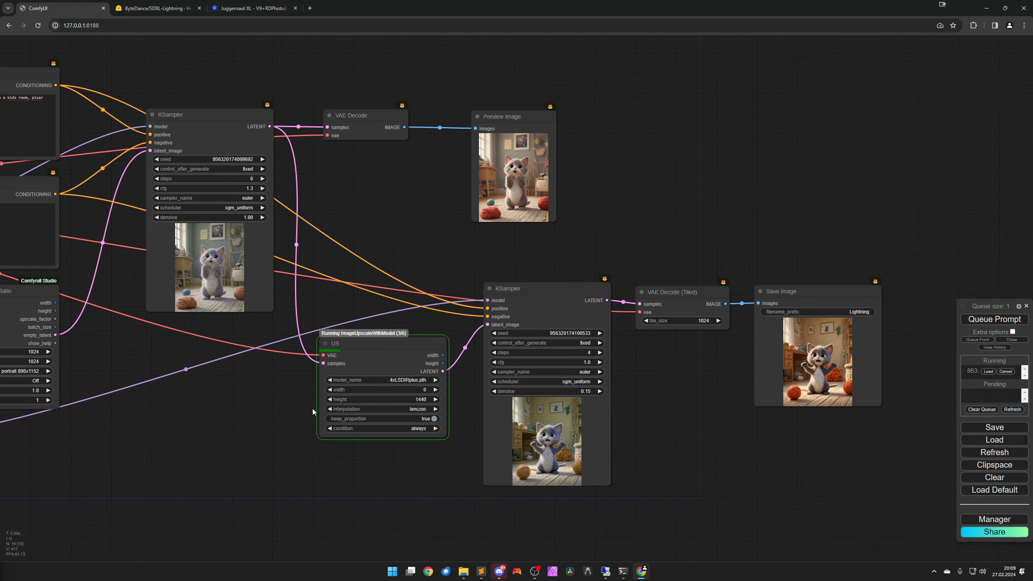
scroll(605, 445, "up", 3)
left_click_drag(656, 438, 452, 426)
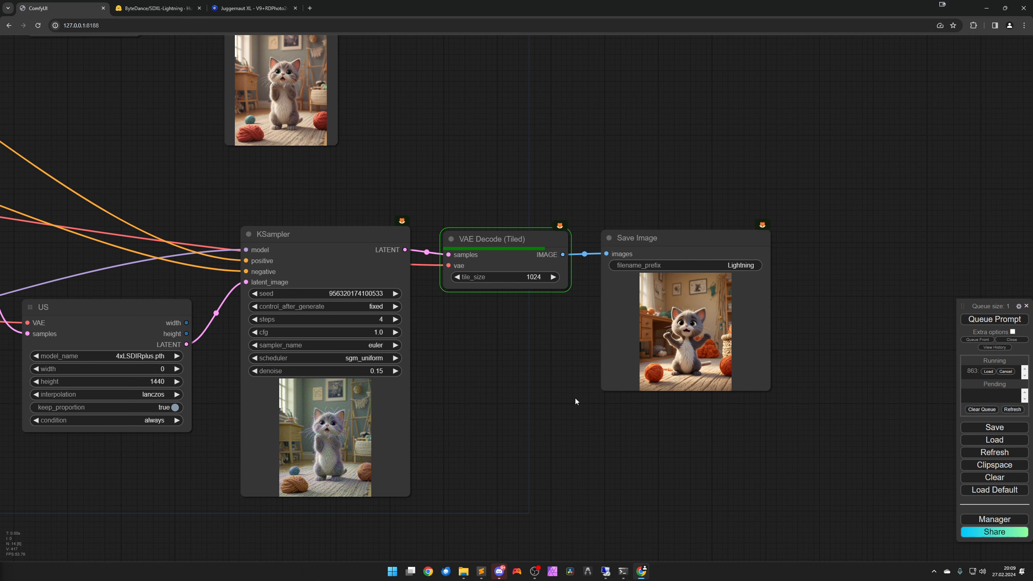
- Open the saved image from the euler run at full size, inspect it, and return to the workflow
right_click(672, 336)
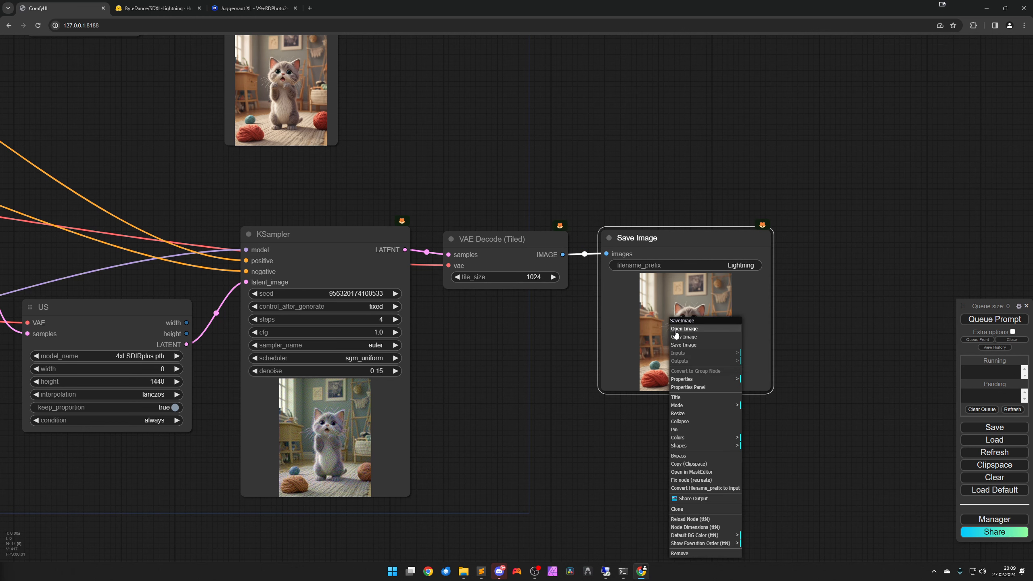
left_click(687, 328)
left_click(600, 374)
scroll(574, 397, "up", 2)
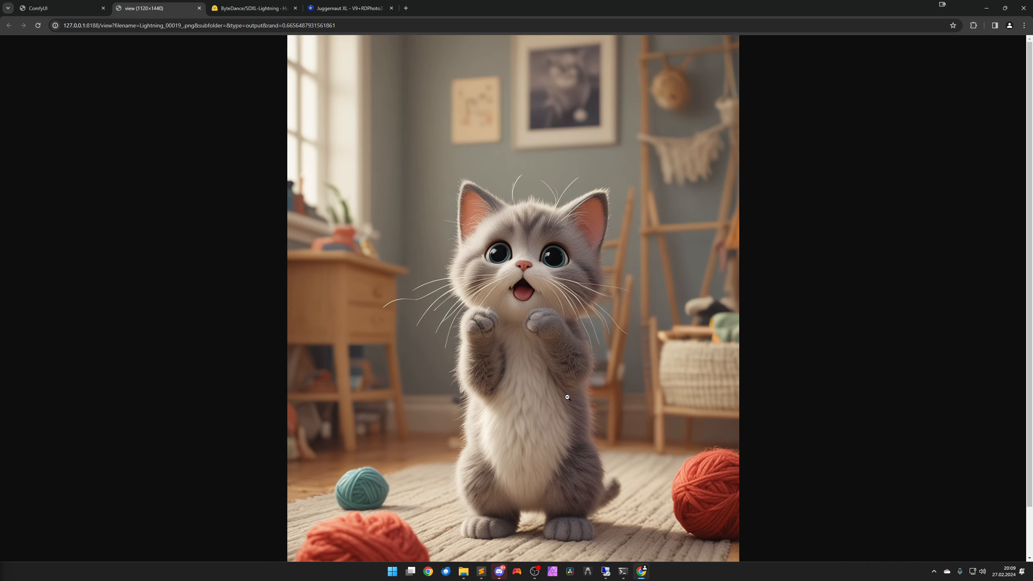
scroll(567, 397, "down", 2)
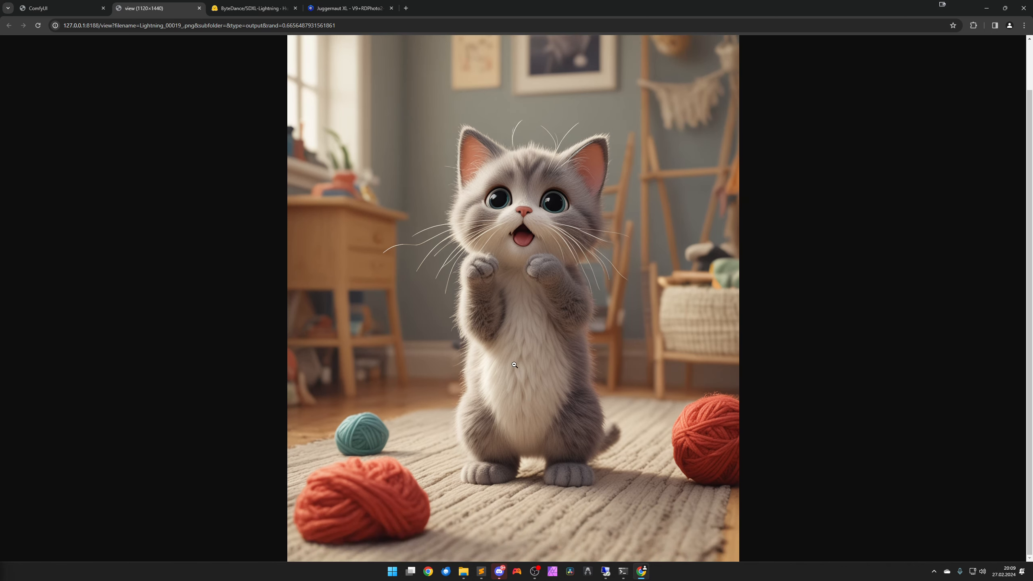
scroll(512, 395, "up", 2)
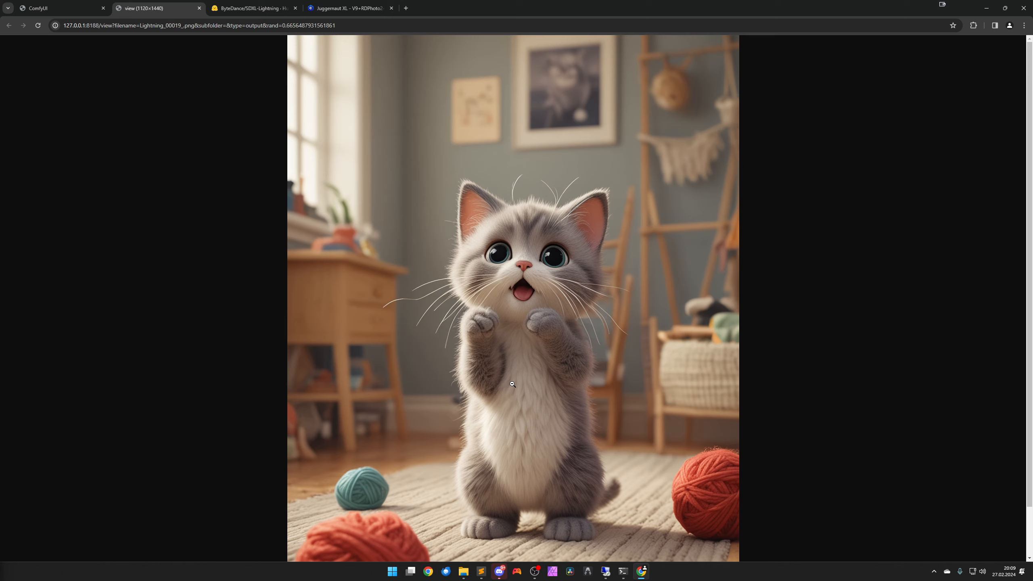
key("ctrl+w")
- Replace the positive prompt with the note's "video game, rpg, table top figurine of super mario" text
scroll(431, 439, "down", 5)
left_click_drag(205, 484, 515, 507)
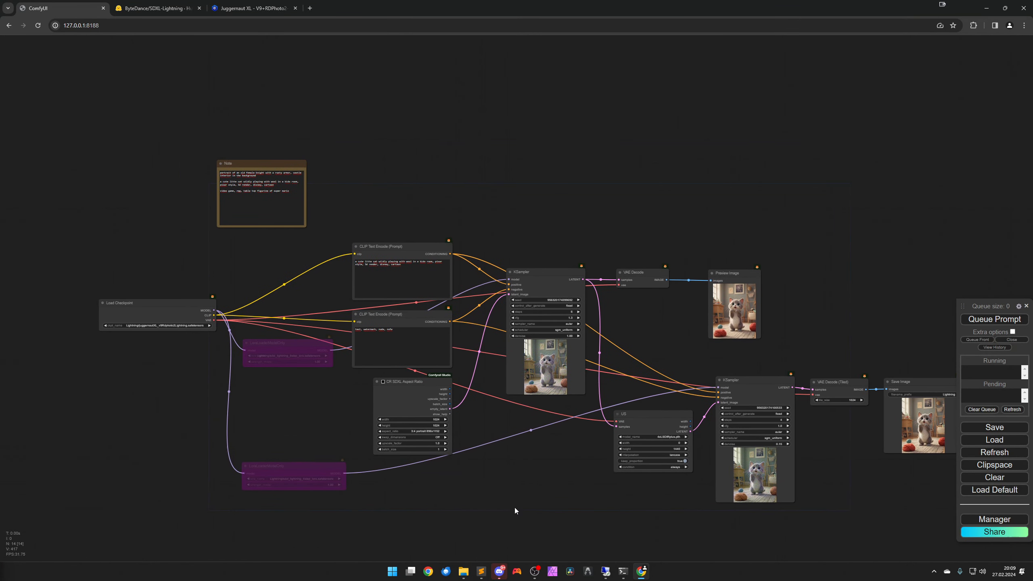
left_click_drag(497, 470, 599, 502)
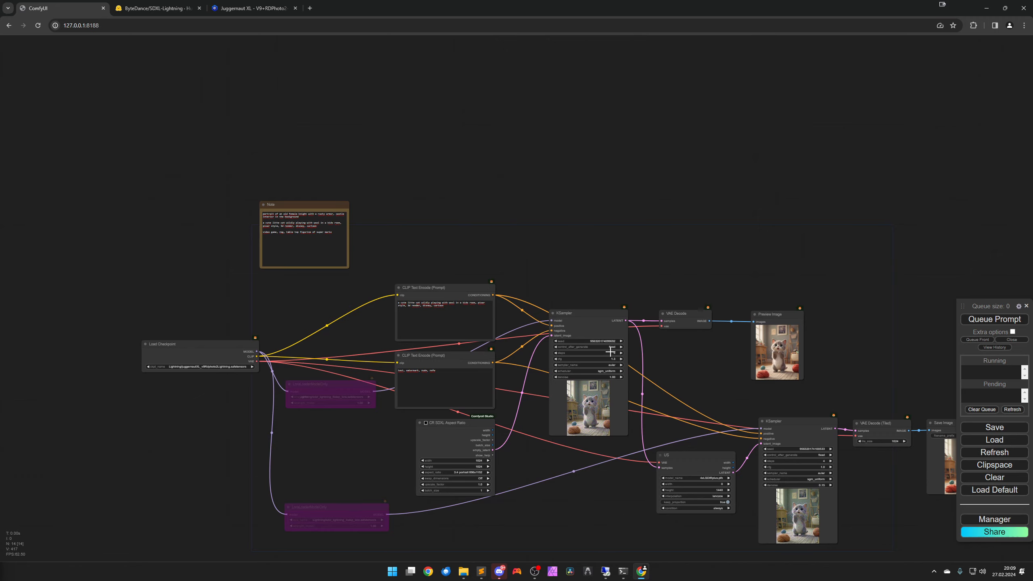
left_click_drag(334, 303, 444, 353)
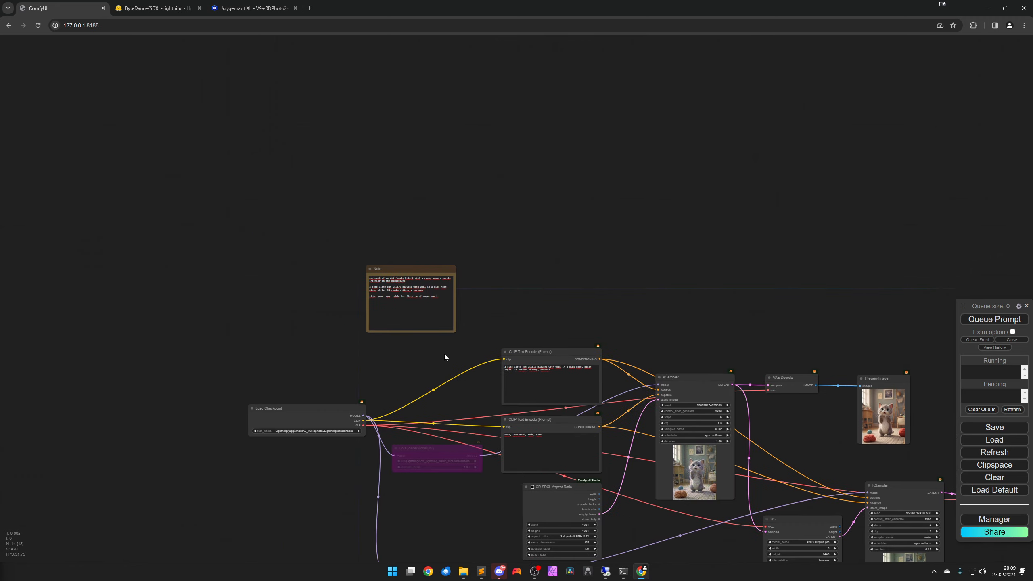
scroll(441, 354, "up", 5)
scroll(478, 289, "up", 3)
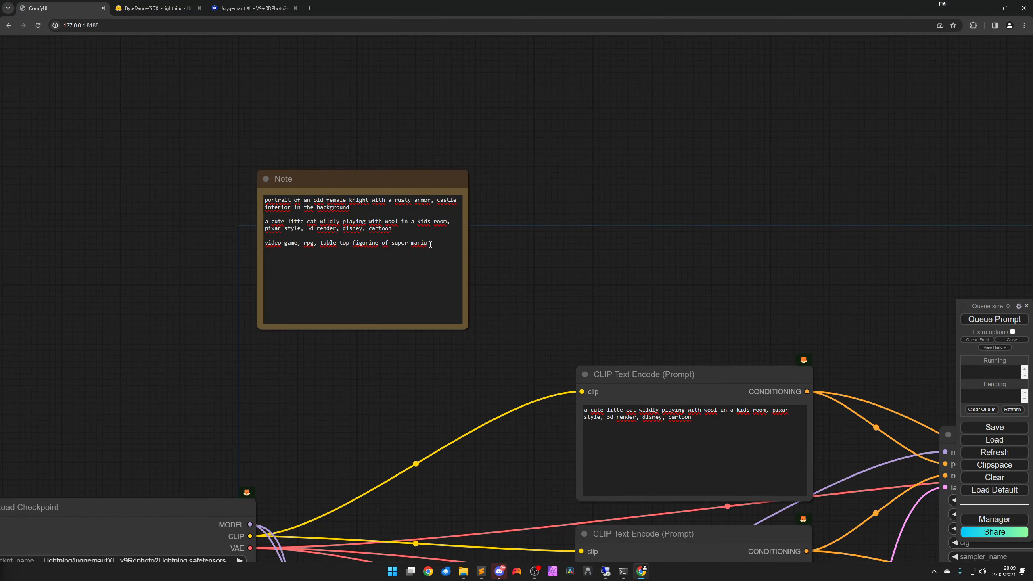
left_click_drag(429, 243, 255, 244)
key("ctrl+c")
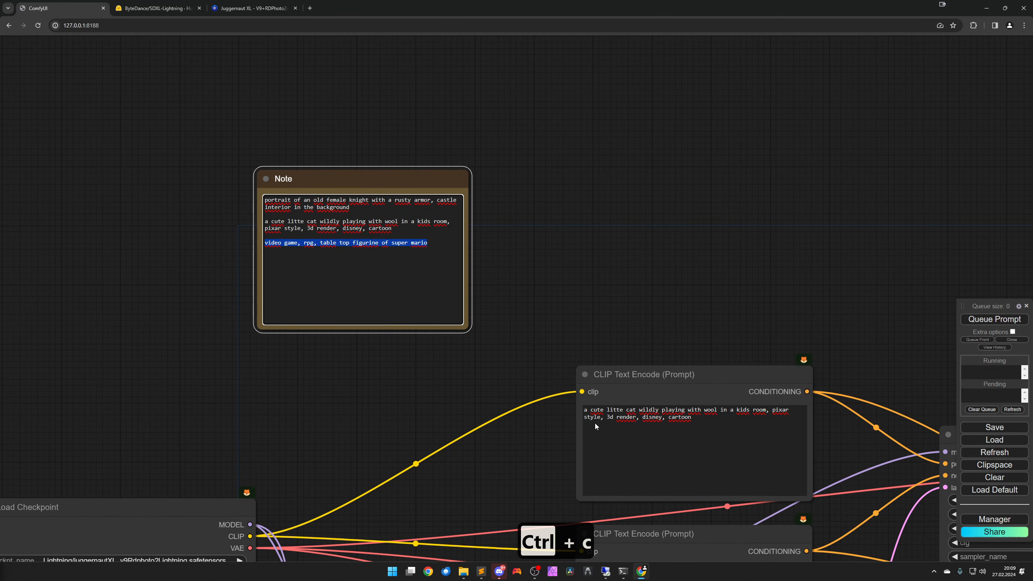
left_click_drag(693, 421, 386, 354)
key("ctrl+v")
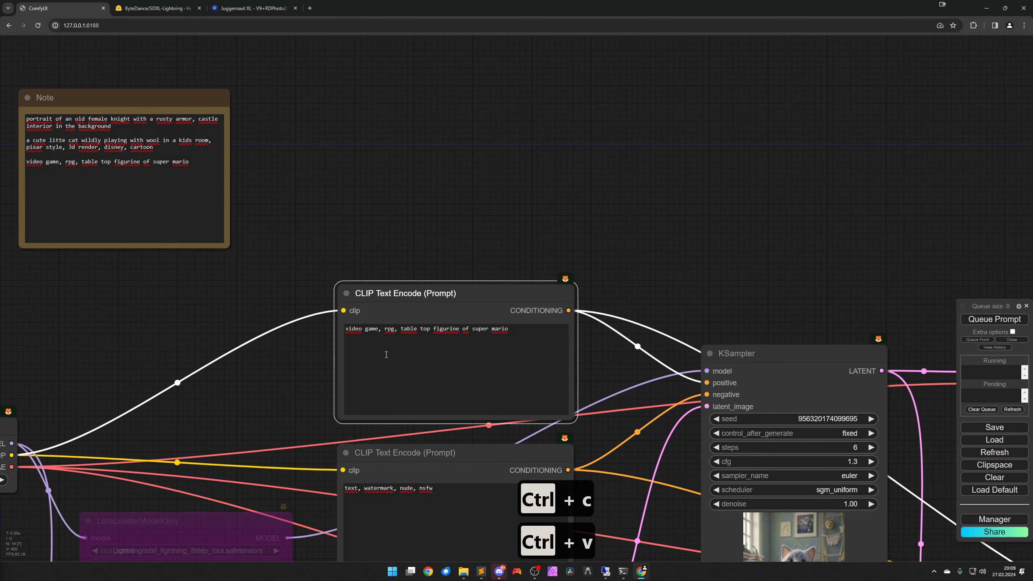
- Queue the Super Mario figurine prompt and follow the first KSampler pass to the Preview Image node
left_click_drag(603, 444, 464, 354)
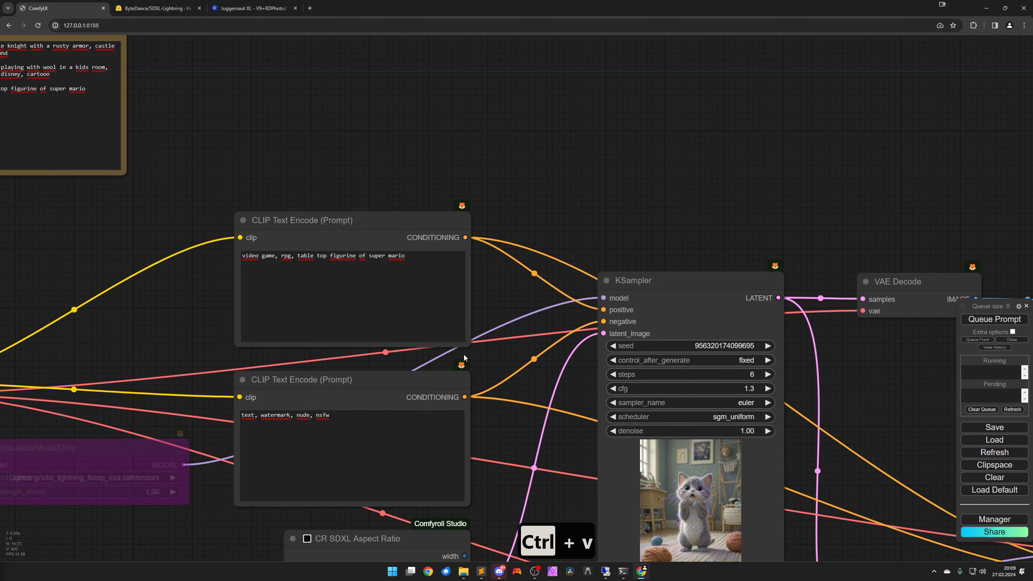
scroll(483, 409, "down", 3)
left_click(994, 320)
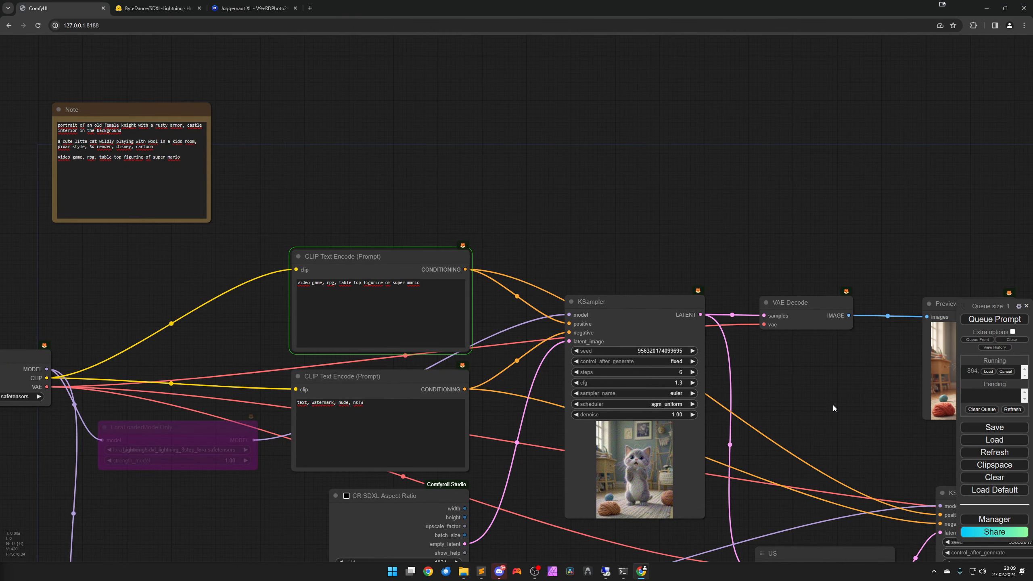
left_click_drag(832, 405, 607, 315)
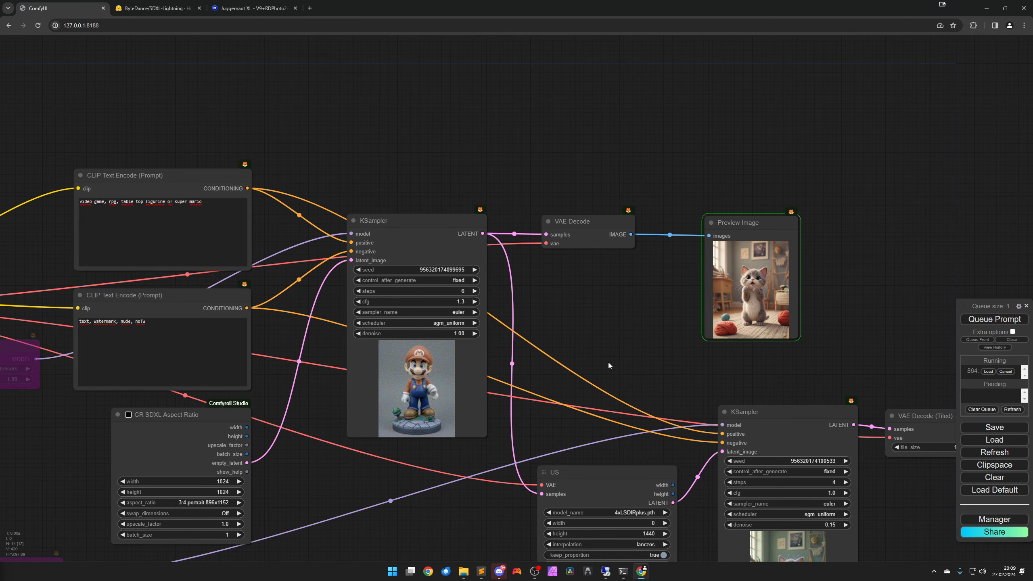
- Examine the Super Mario figurine in the Preview Image node up close while the upscale pass runs
left_click_drag(585, 344, 464, 273)
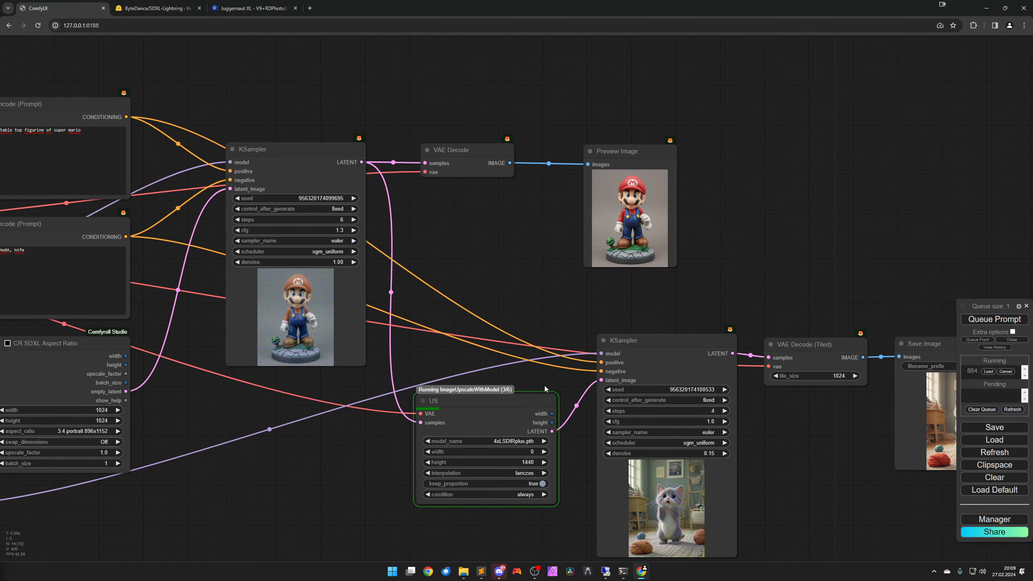
scroll(644, 285, "up", 5)
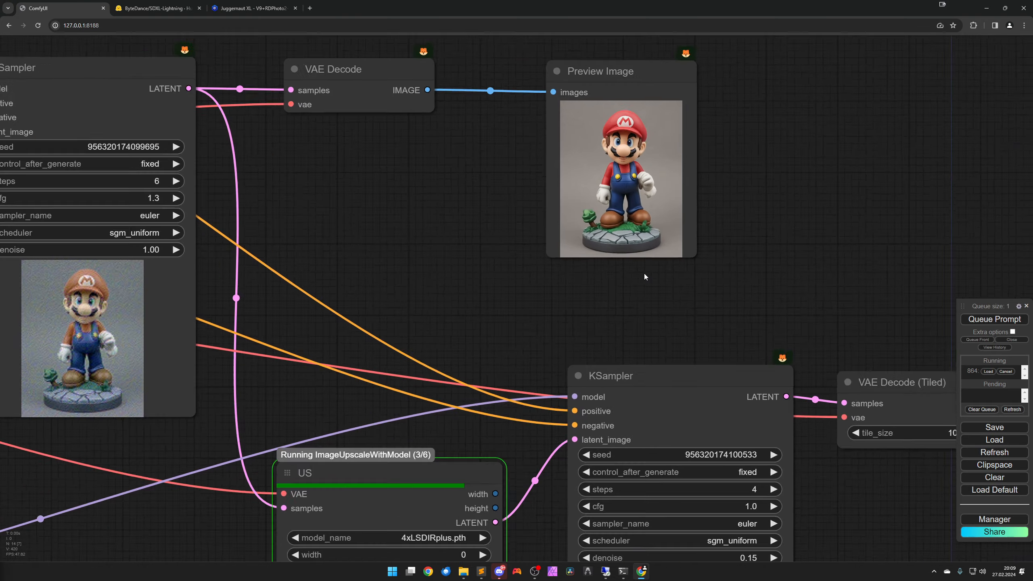
scroll(646, 274, "up", 5)
left_click_drag(648, 279, 643, 392)
scroll(643, 396, "down", 3)
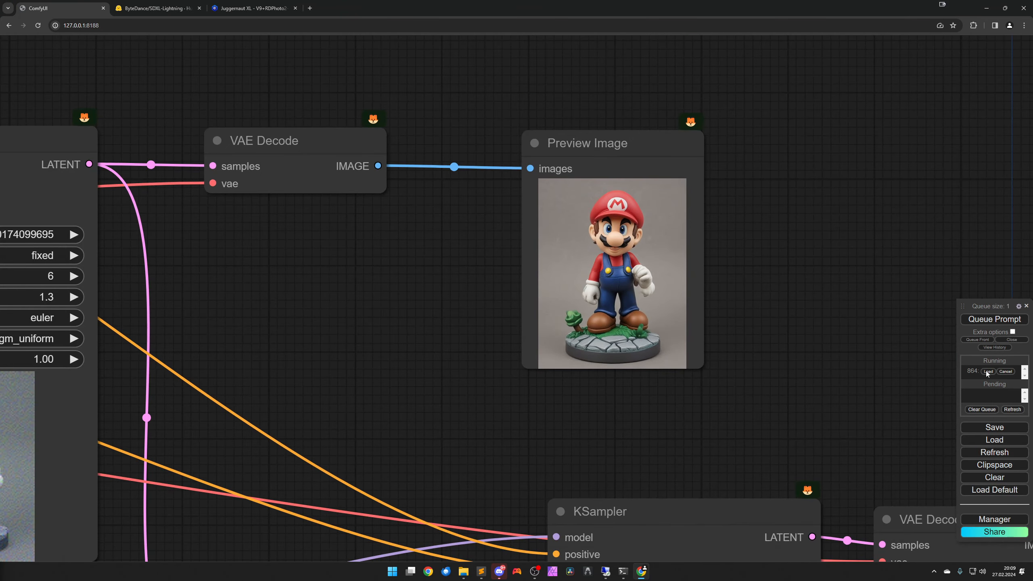
left_click(994, 319)
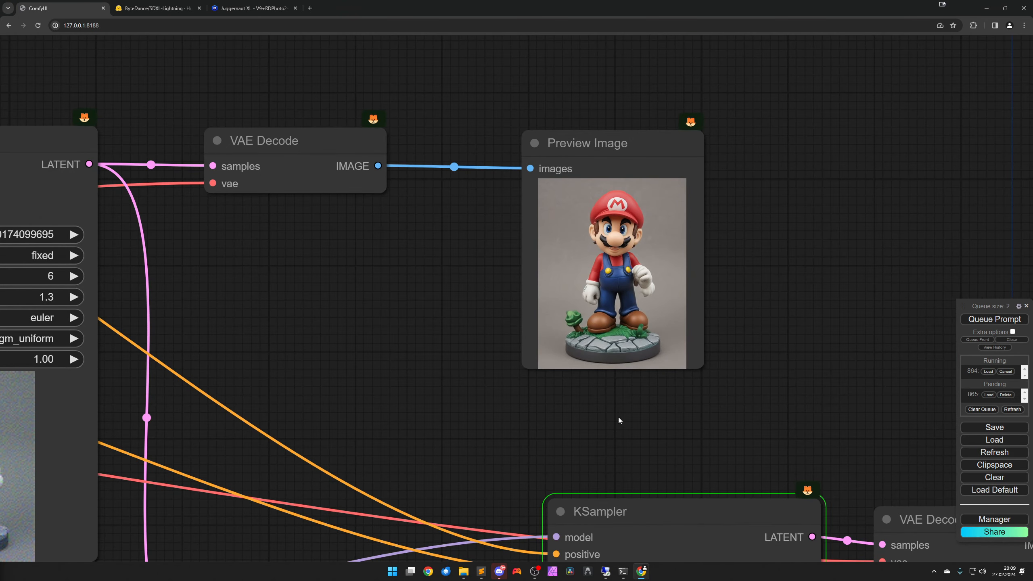
left_click_drag(360, 450, 628, 413)
scroll(627, 414, "down", 3)
left_click_drag(550, 483, 526, 420)
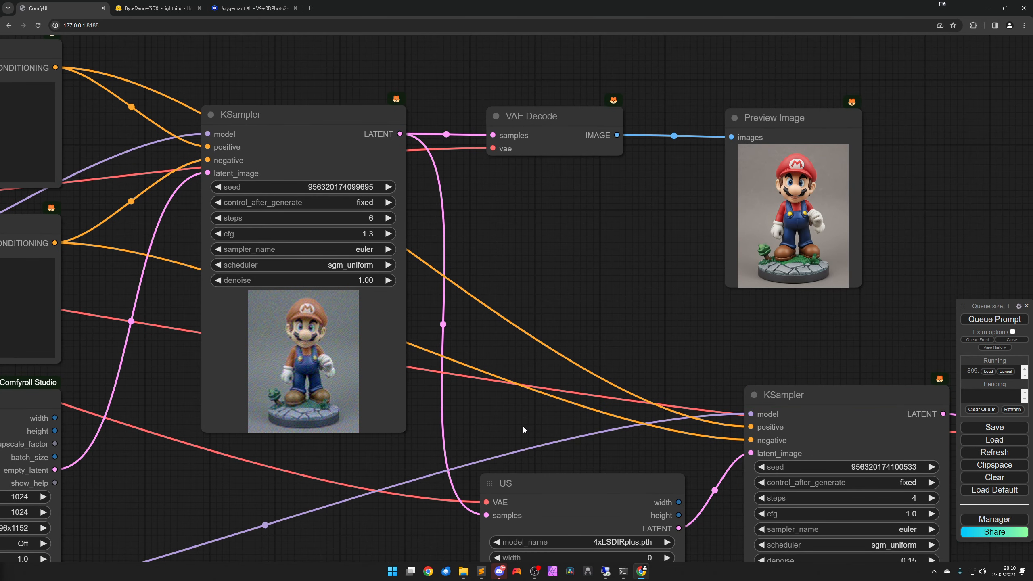
left_click(388, 187)
key("ctrl+Return")
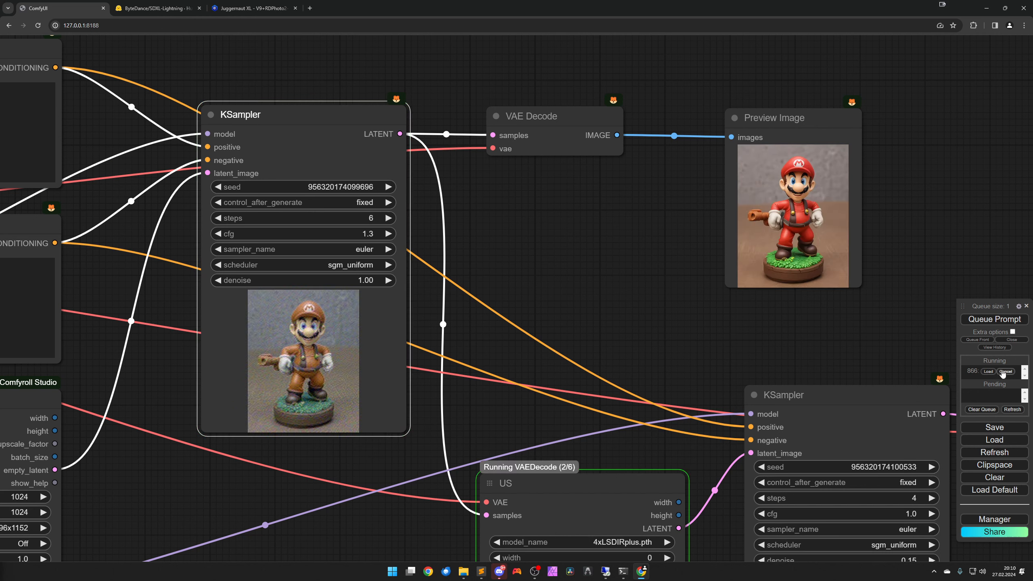
- Set the first KSampler's control_after_generate to increment, queue the prompt, and follow the run to the Save Image node
left_click(363, 200)
left_click(366, 205)
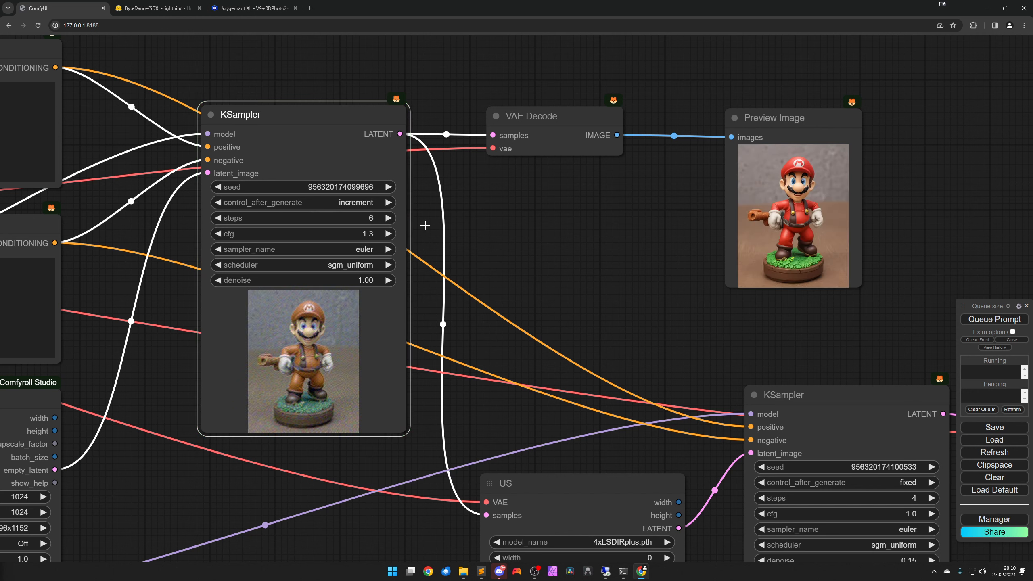
left_click(988, 321)
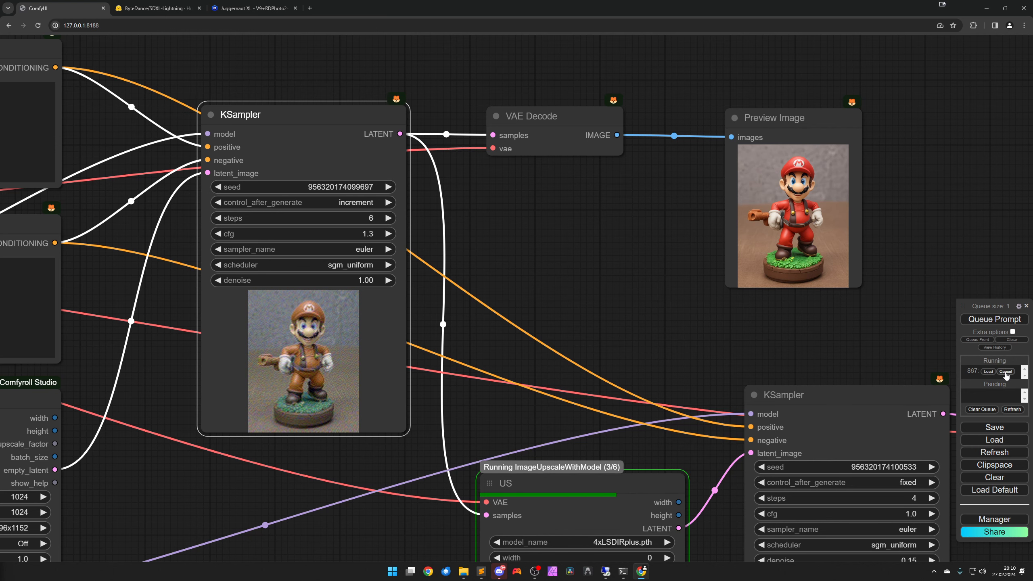
left_click_drag(636, 305, 768, 366)
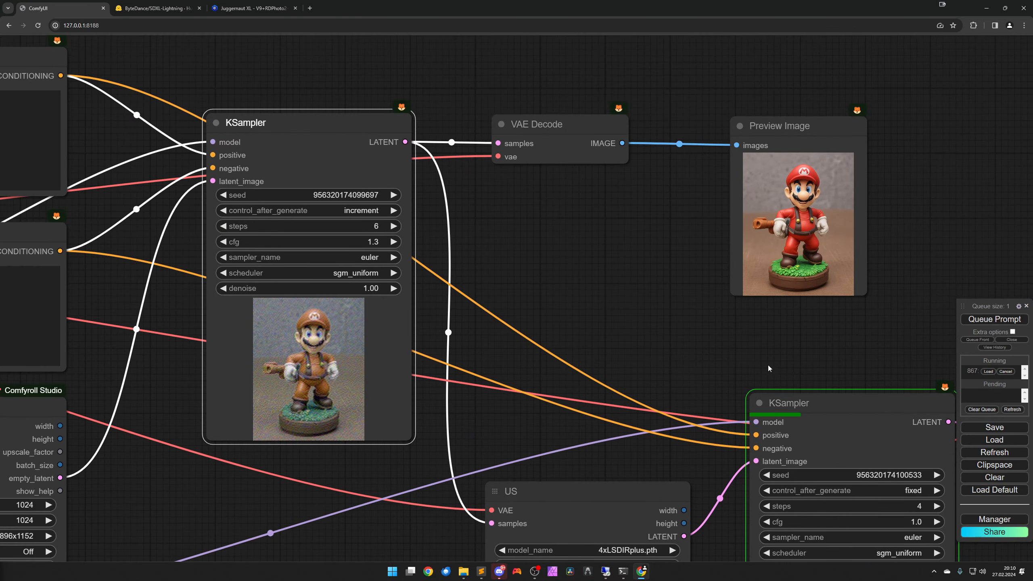
left_click_drag(850, 352, 415, 260)
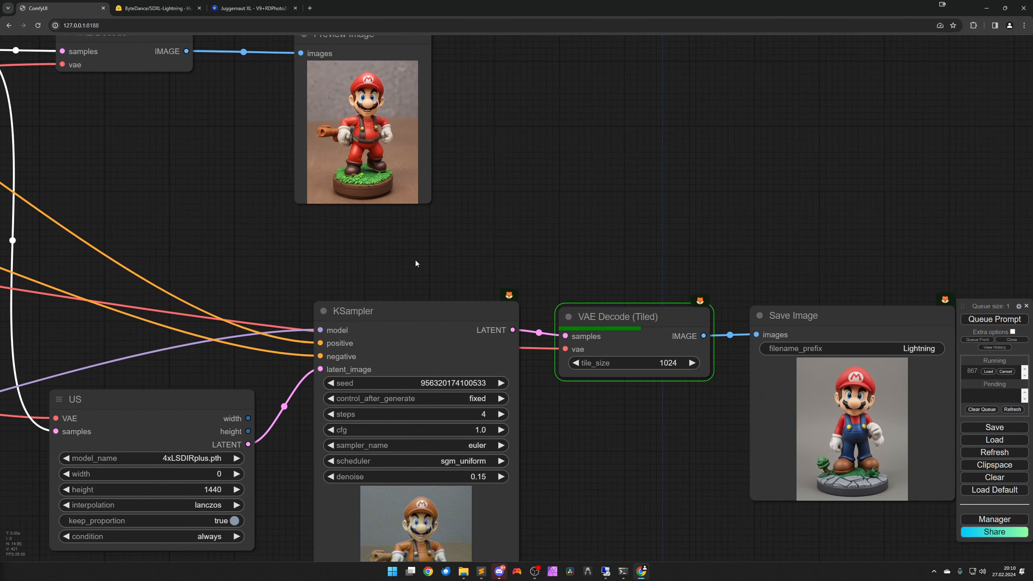
- Queue a run with the next incremented seed and inspect its first-pass result in the Preview Image node
left_click_drag(308, 222, 809, 341)
left_click(989, 321)
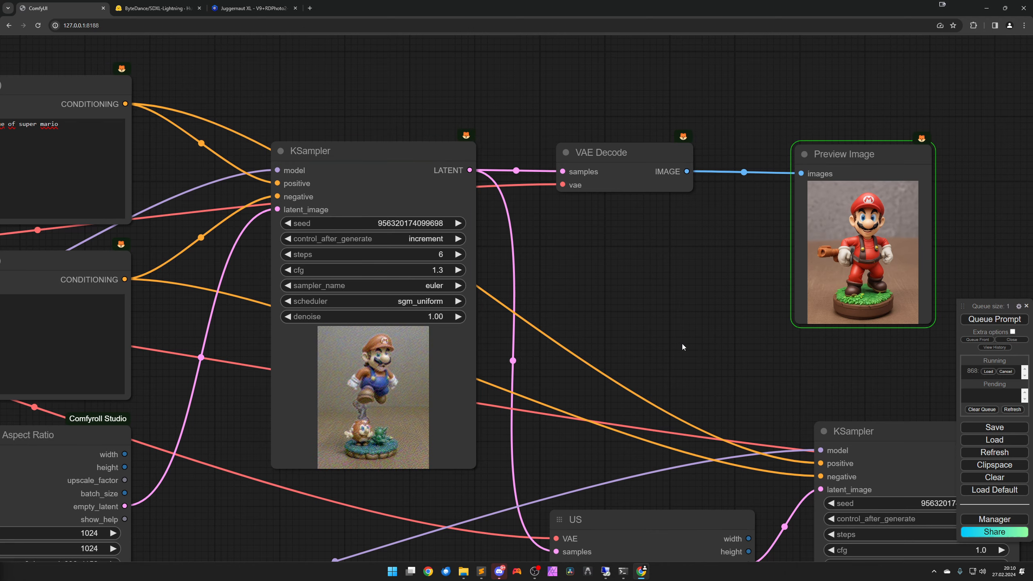
left_click_drag(682, 343, 477, 373)
scroll(636, 322, "up", 8)
scroll(636, 322, "up", 3)
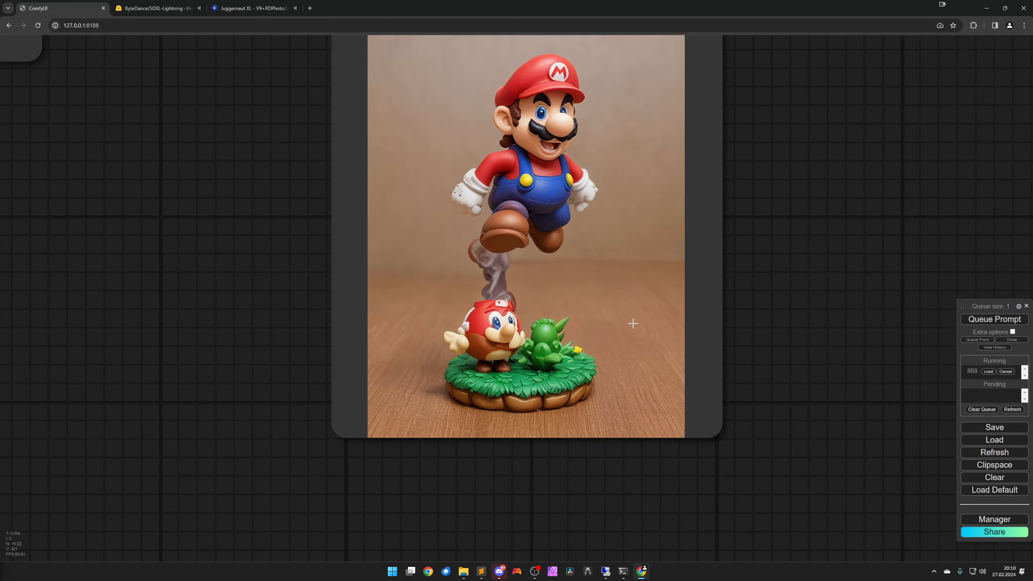
scroll(636, 322, "down", 3)
- Cancel the running jumping Mario job, queue the following seed, and view its first-pass preview
left_click(1004, 371)
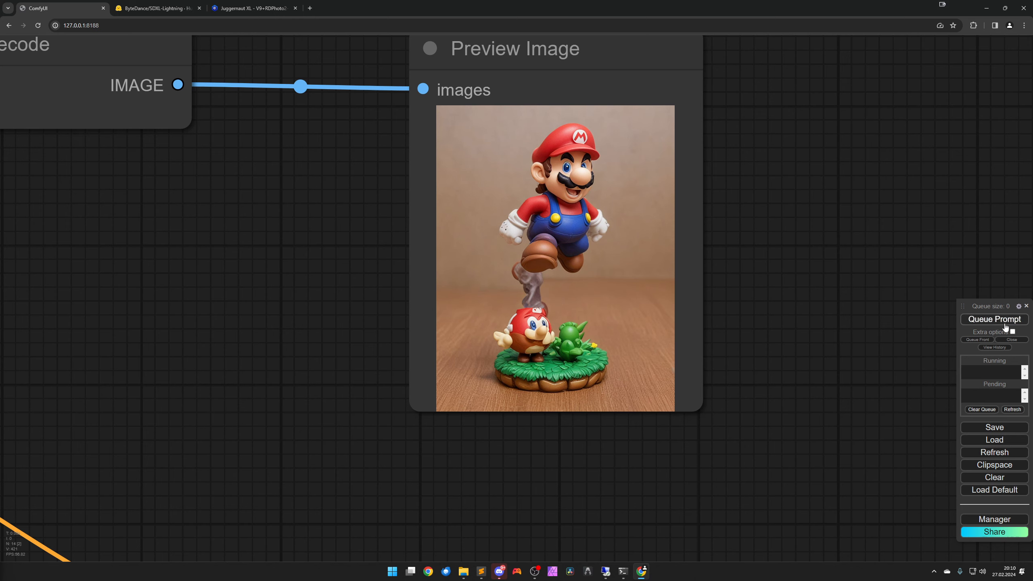
left_click(1007, 325)
scroll(764, 340, "down", 3)
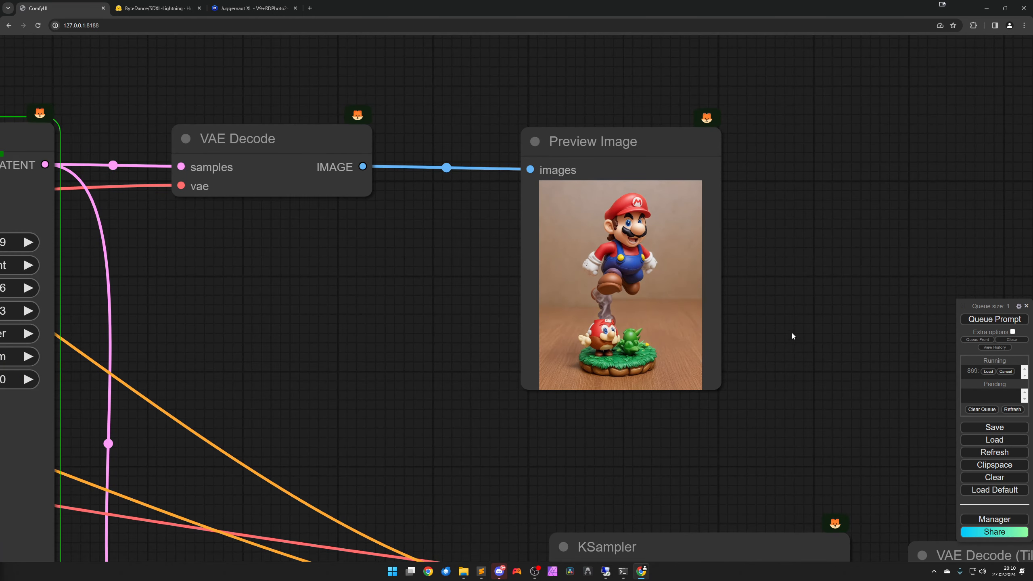
left_click_drag(792, 333, 912, 308)
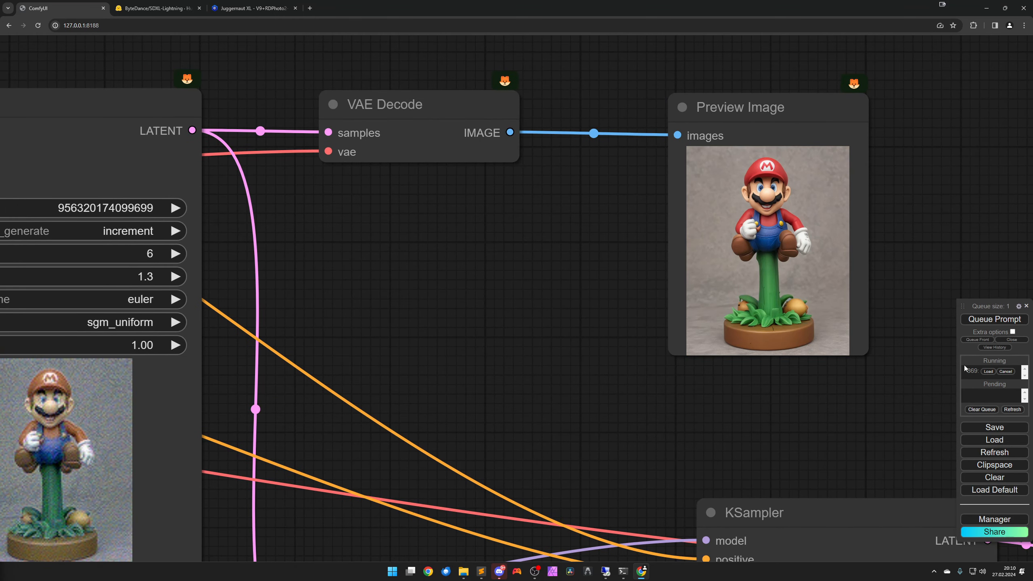
- Queue another incremented seed and follow both passes through to the Save Image node
key("ctrl+Return")
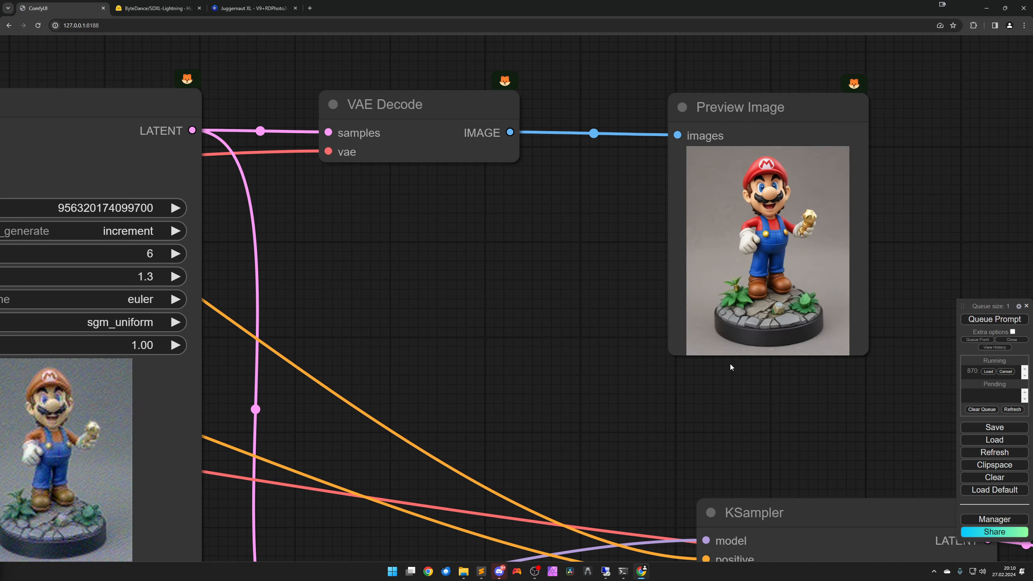
scroll(721, 386, "down", 3)
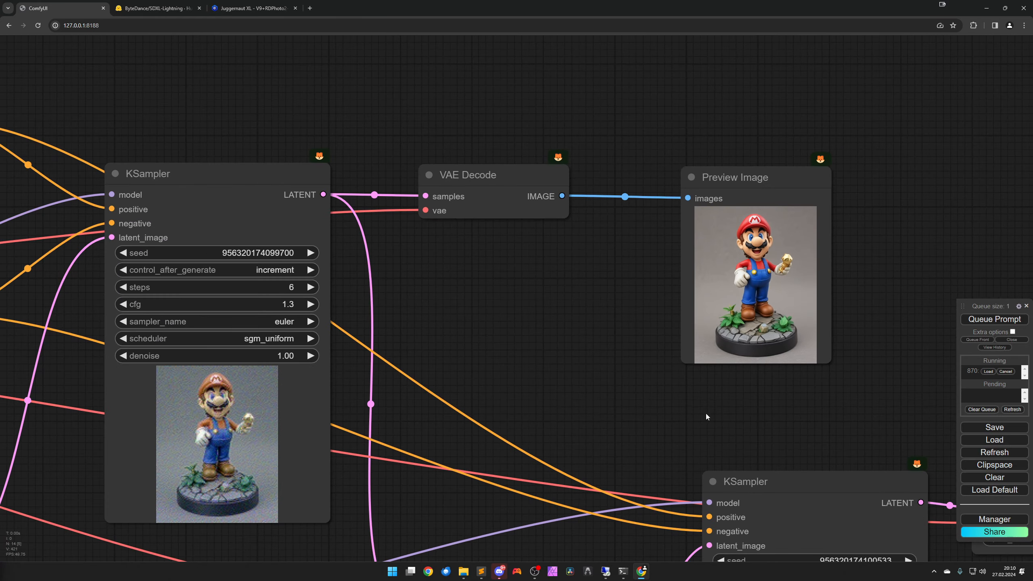
left_click_drag(706, 413, 465, 265)
left_click_drag(815, 486, 397, 350)
scroll(696, 380, "down", 2)
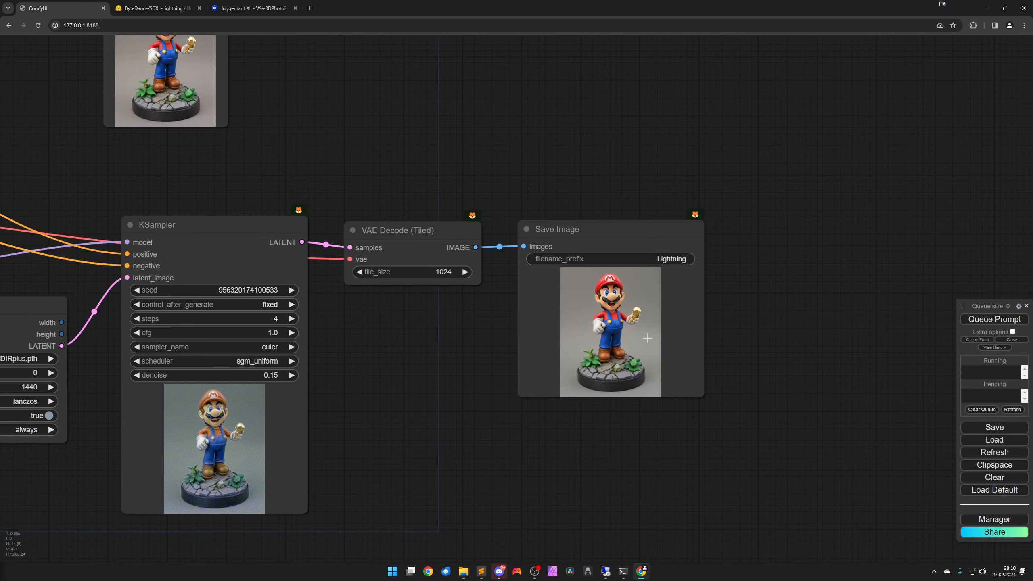
- Open the saved figurine image Lightning_00022_.png in a new tab, inspect it at full size, and close it
right_click(603, 314)
left_click(610, 317)
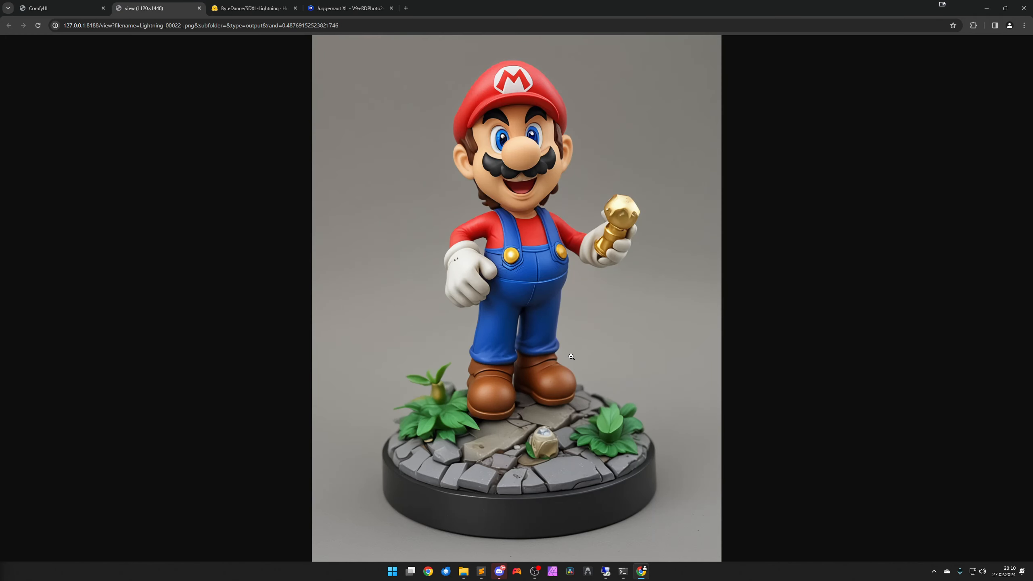
left_click(571, 367)
scroll(571, 366, "up", 1)
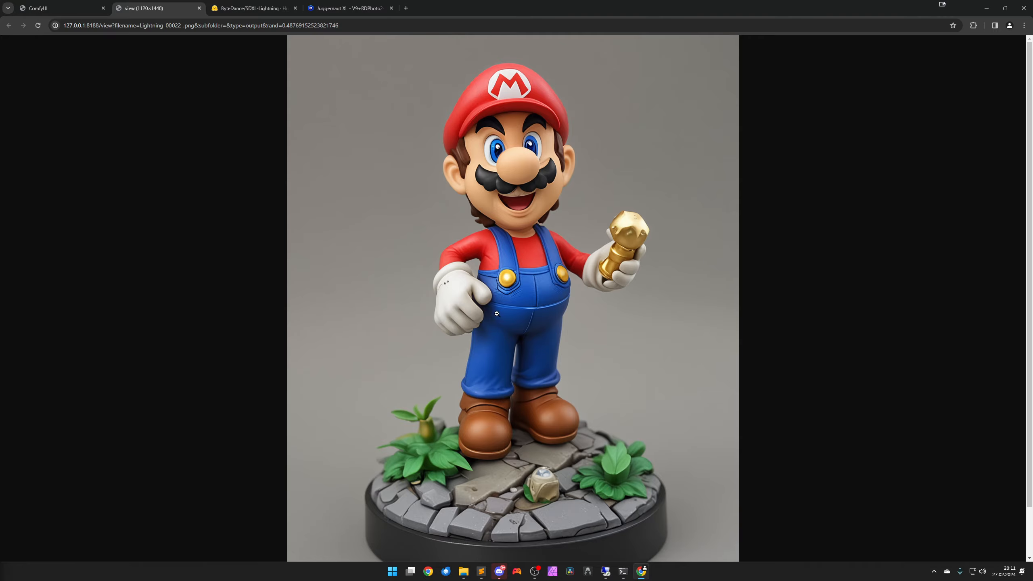
left_click(498, 265)
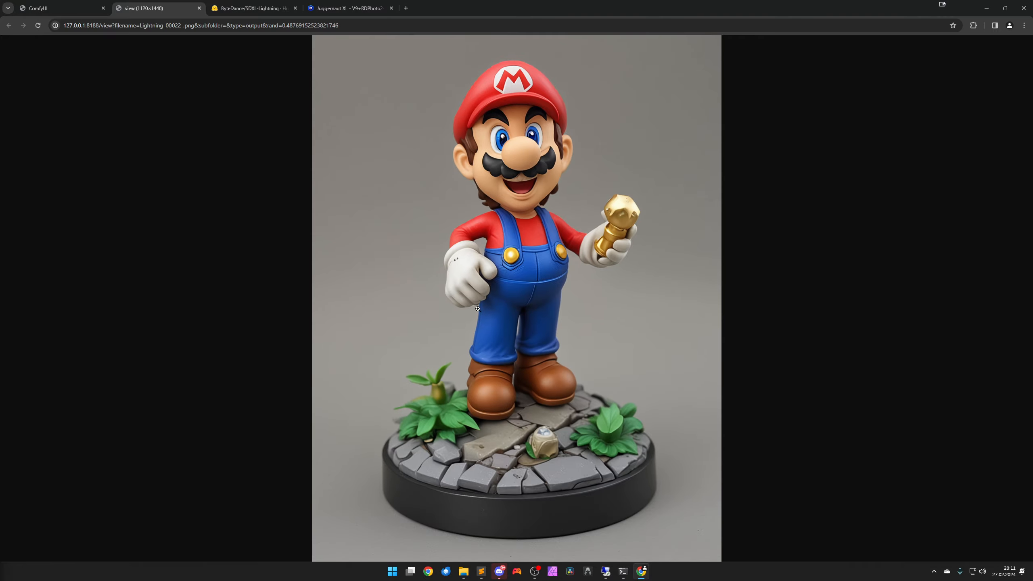
key("ctrl+w")
- Queue one more seed of the figurine prompt and inspect its first-pass result up close in the Preview Image node
left_click_drag(453, 370, 476, 247)
key("ctrl+Return")
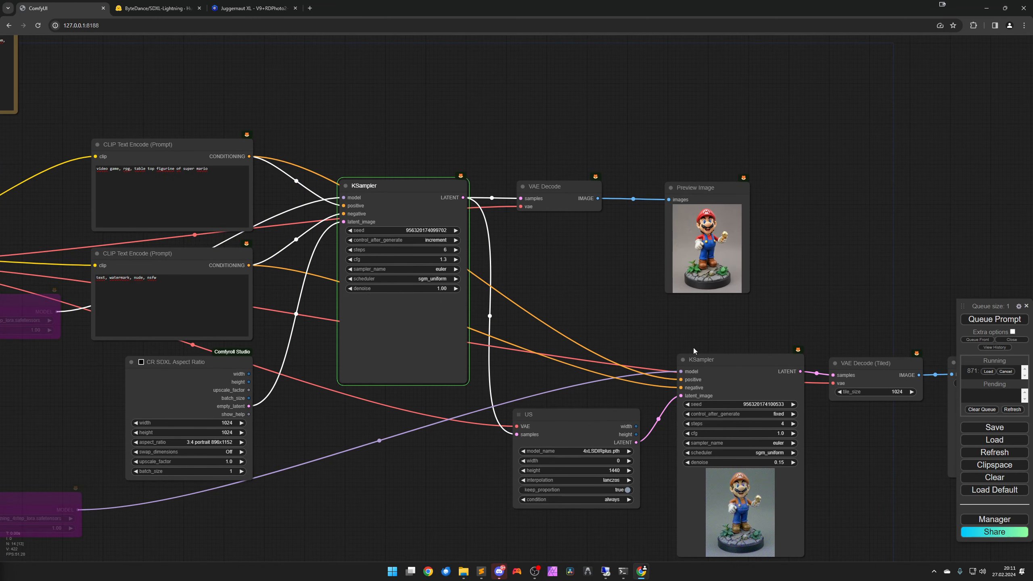
left_click_drag(550, 312, 769, 293)
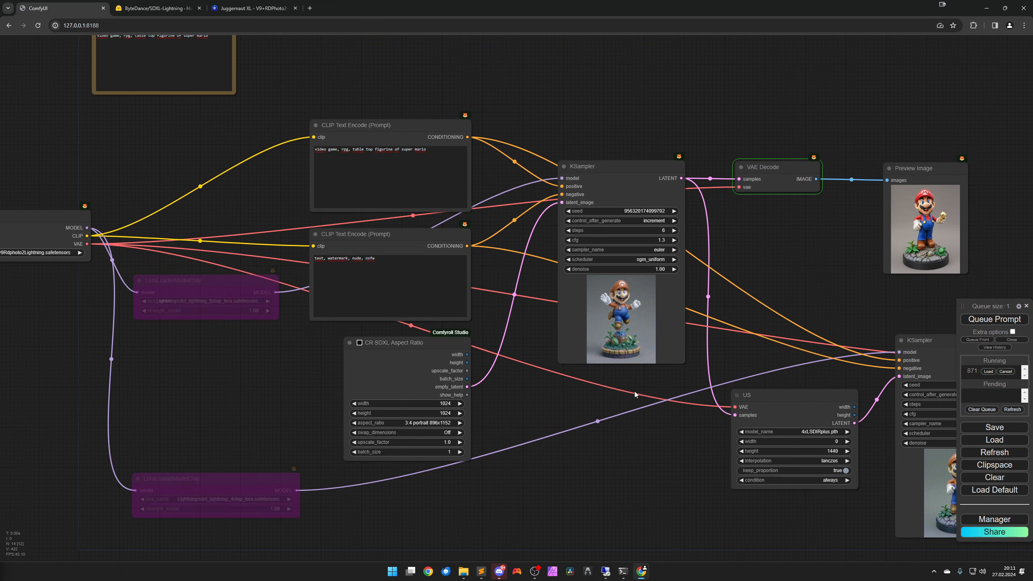
left_click_drag(827, 280, 529, 354)
scroll(638, 312, "up", 10)
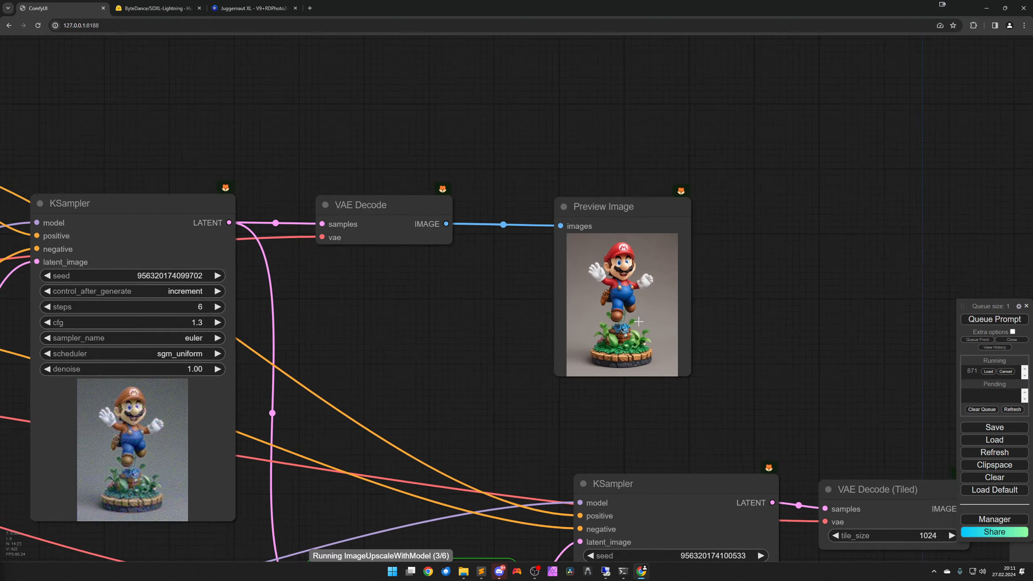
scroll(638, 312, "up", 2)
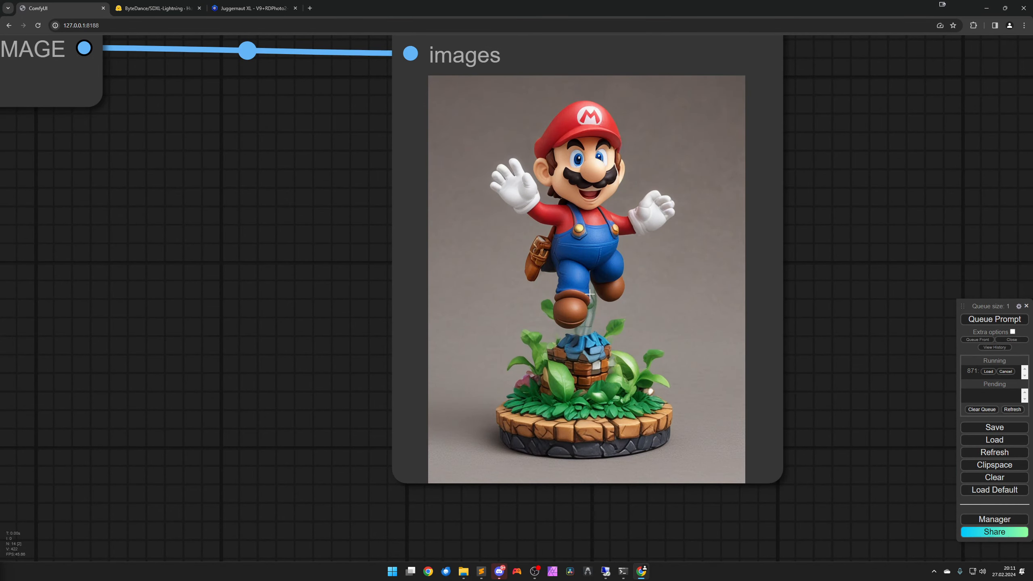
scroll(594, 349, "down", 10)
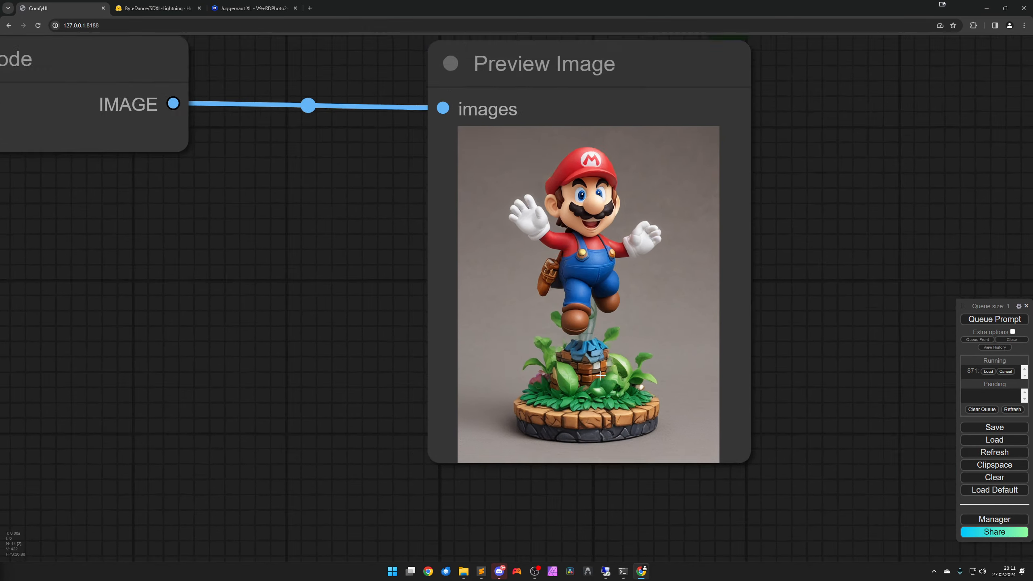
scroll(606, 448, "down", 3)
- Follow the upscale pass through the second KSampler and VAE Decode (Tiled) to the Save Image node
left_click_drag(600, 480, 420, 344)
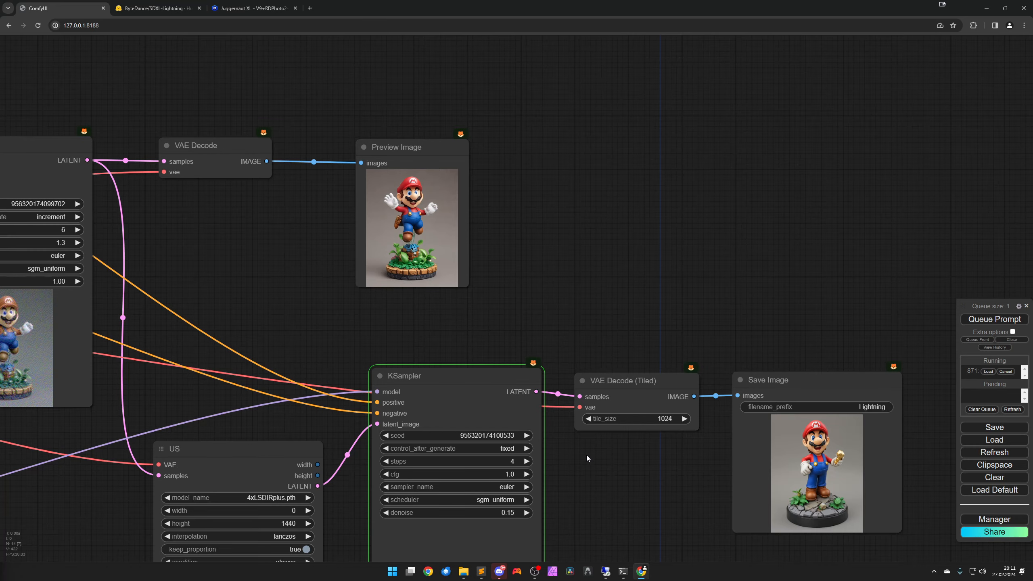
left_click_drag(611, 482, 521, 395)
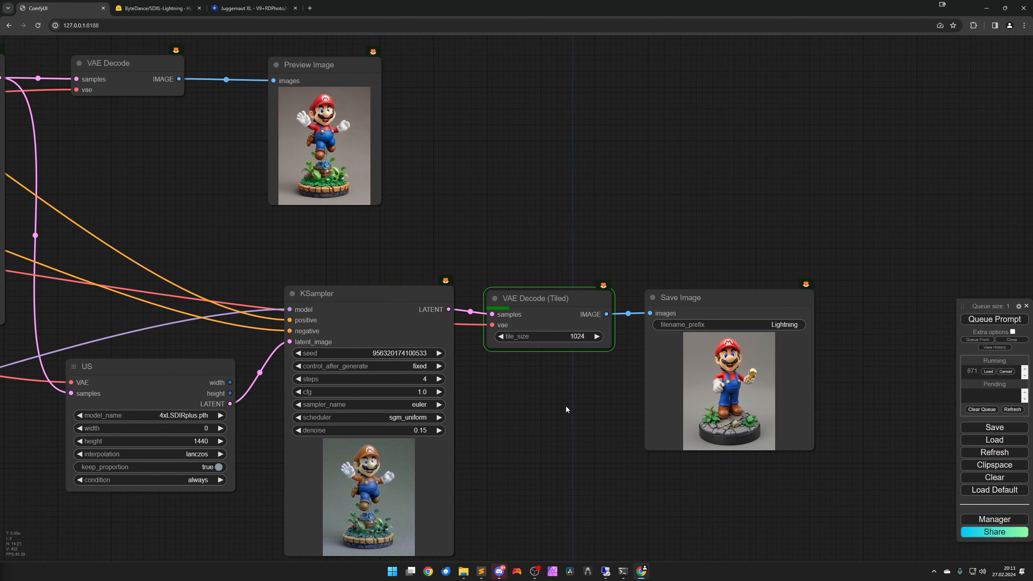
scroll(605, 414, "down", 2)
left_click_drag(604, 416, 504, 415)
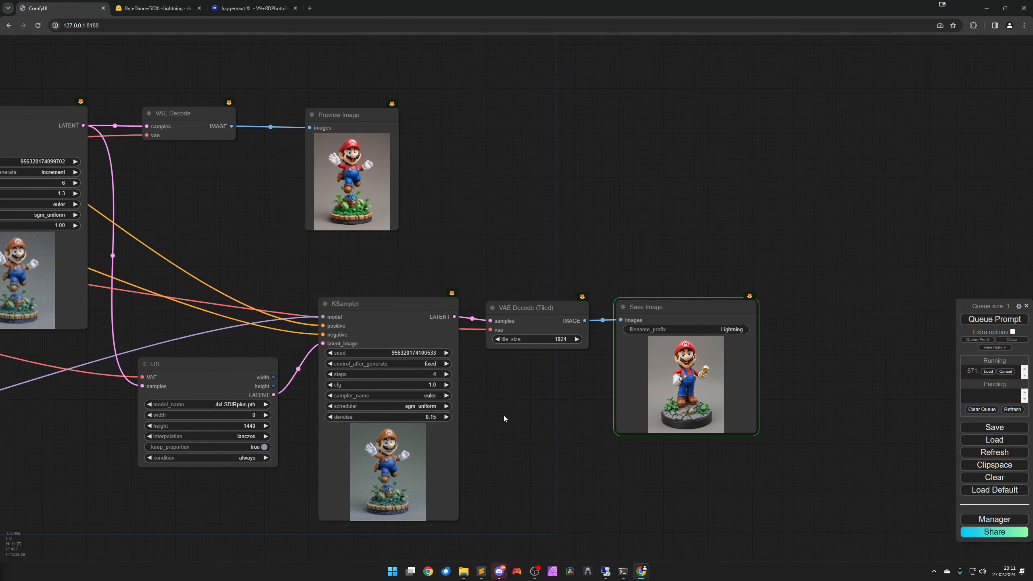
- Open the saved image Lightning_00023_.png at full size, inspect the figurine from cap to base, and return to the workflow
scroll(503, 415, "up", 2)
right_click(608, 387)
left_click(647, 331)
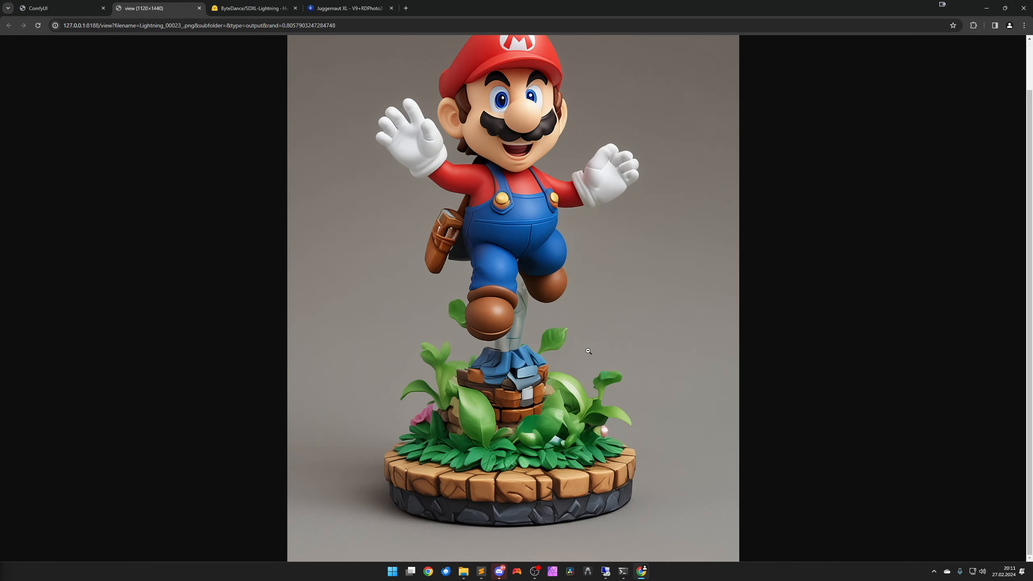
left_click(557, 353)
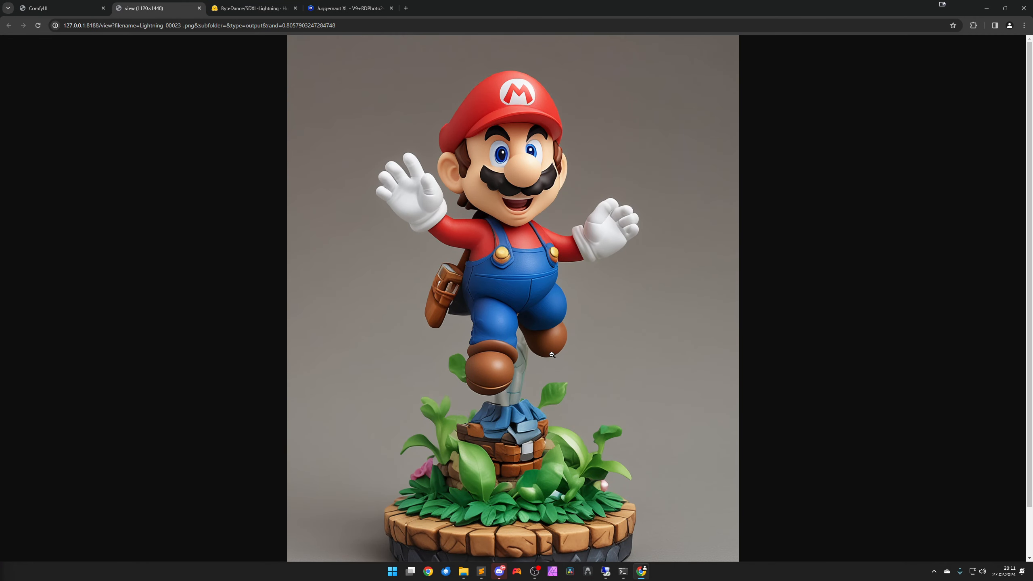
scroll(551, 354, "down", 1)
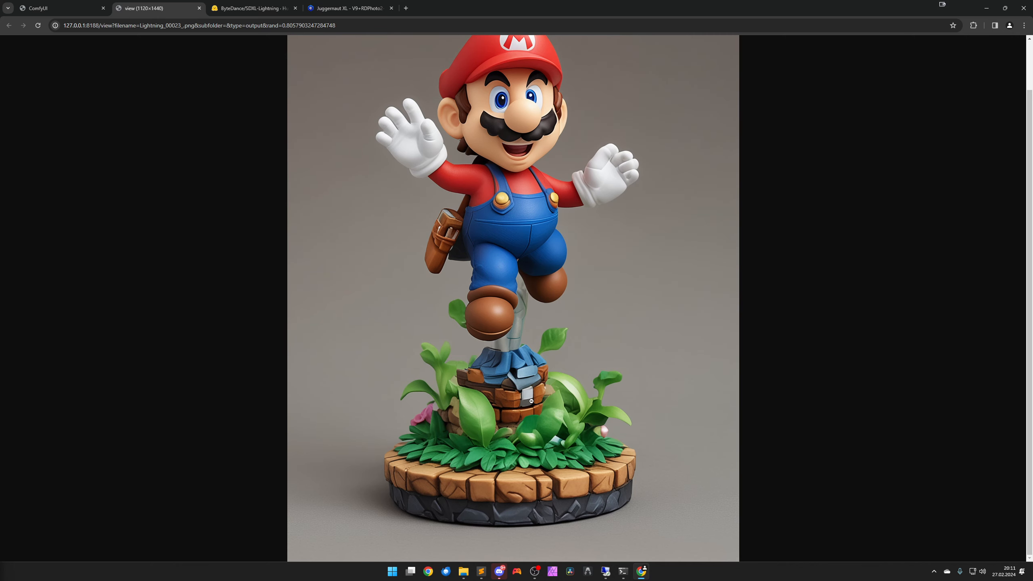
scroll(531, 405, "up", 1)
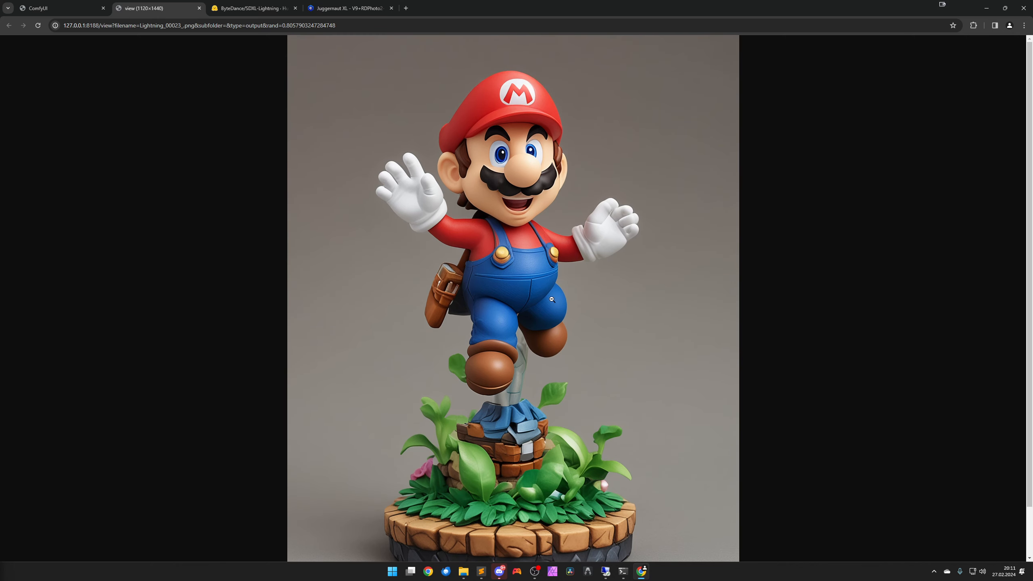
key("ctrl+w")
- Move the Note node with the sample prompts down, closer to the Load Checkpoint node
scroll(428, 362, "down", 6)
left_click_drag(429, 276, 924, 295)
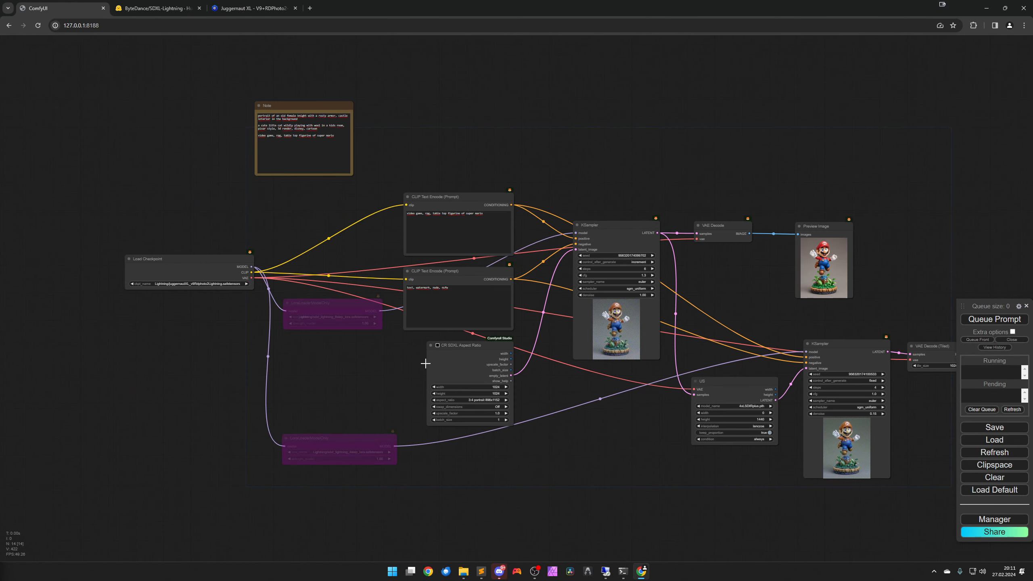
left_click_drag(309, 106, 309, 147)
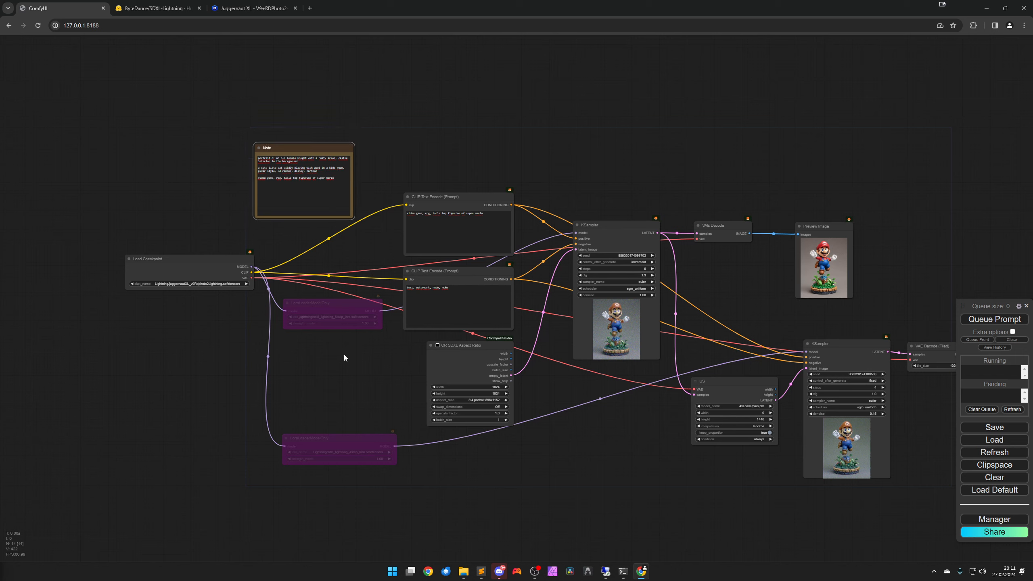
- Check the LoRA files listed in the ByteDance SDXL-Lightning repository on Hugging Face, and return to the ComfyUI workflow
left_click_drag(242, 340, 288, 367)
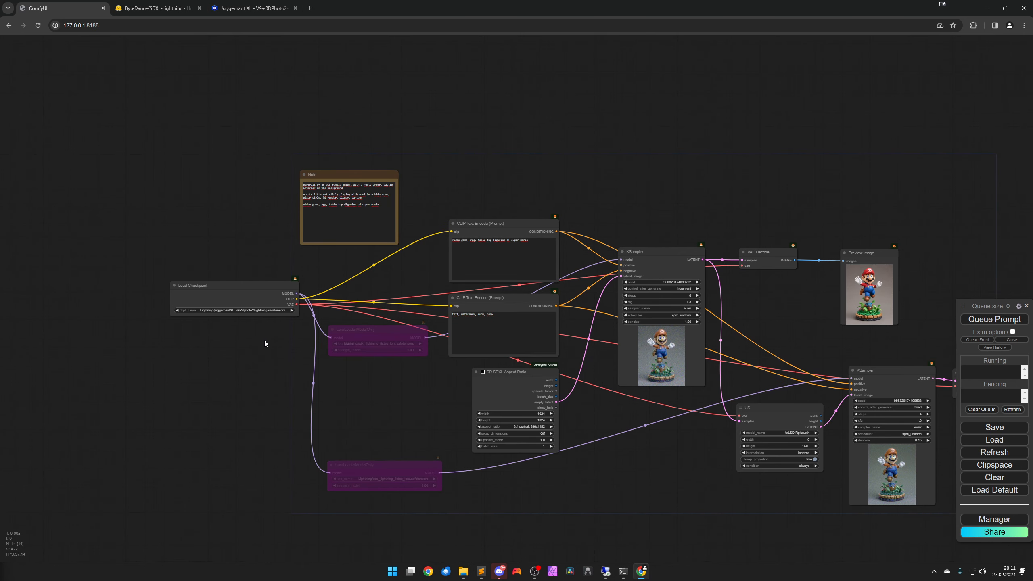
left_click(170, 10)
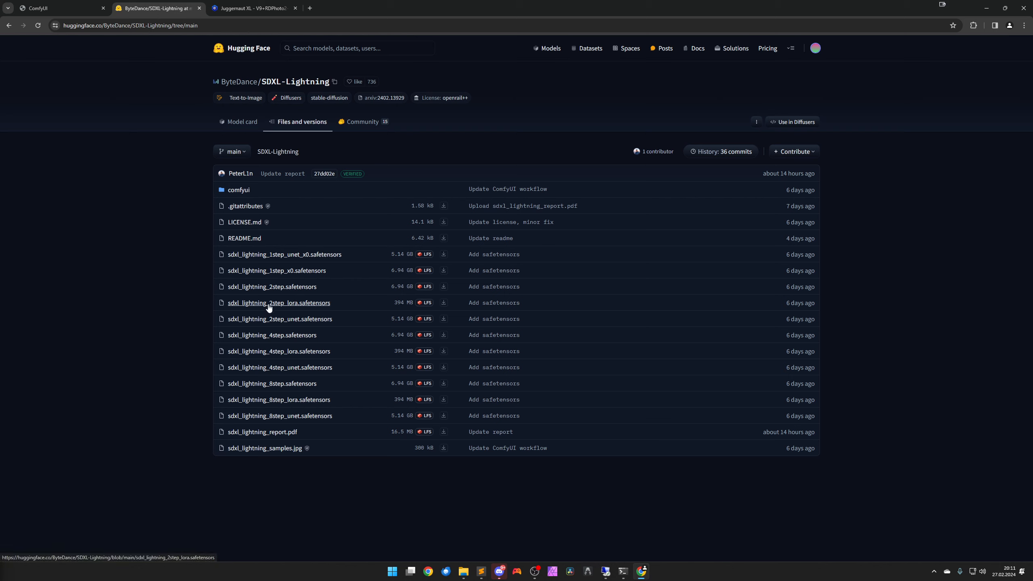
left_click(62, 12)
- Examine the two bypassed LoraLoaderModelOnly nodes between the Load Checkpoint node and the KSamplers
left_click(363, 333)
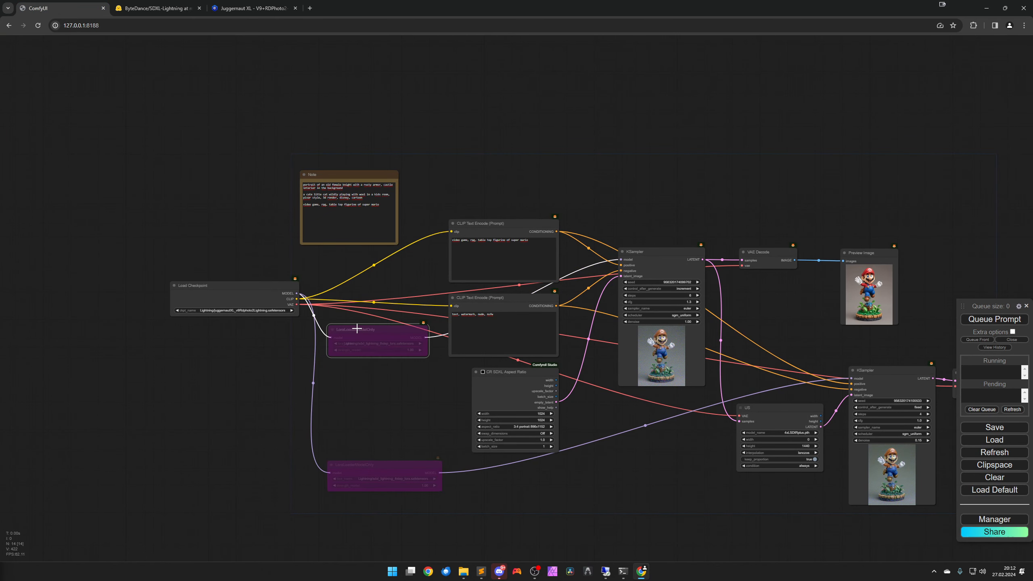
left_click_drag(365, 333, 362, 334)
scroll(387, 411, "up", 3)
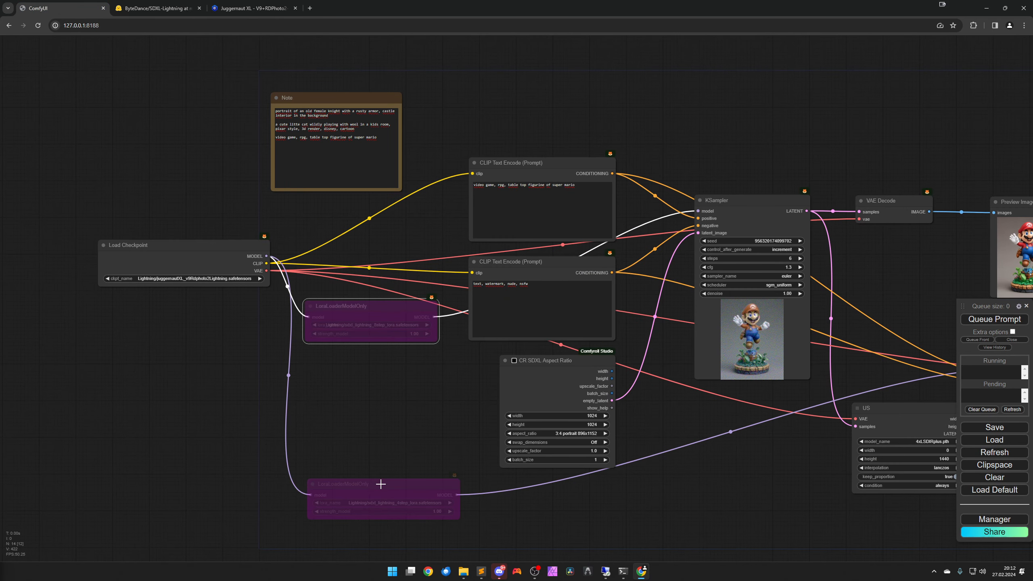
left_click(382, 482)
left_click_drag(392, 458, 324, 377)
- Review the complete workflow, from the first KSampler's settings and preview through the upscale pass to the Save Image node
left_click_drag(646, 435, 460, 437)
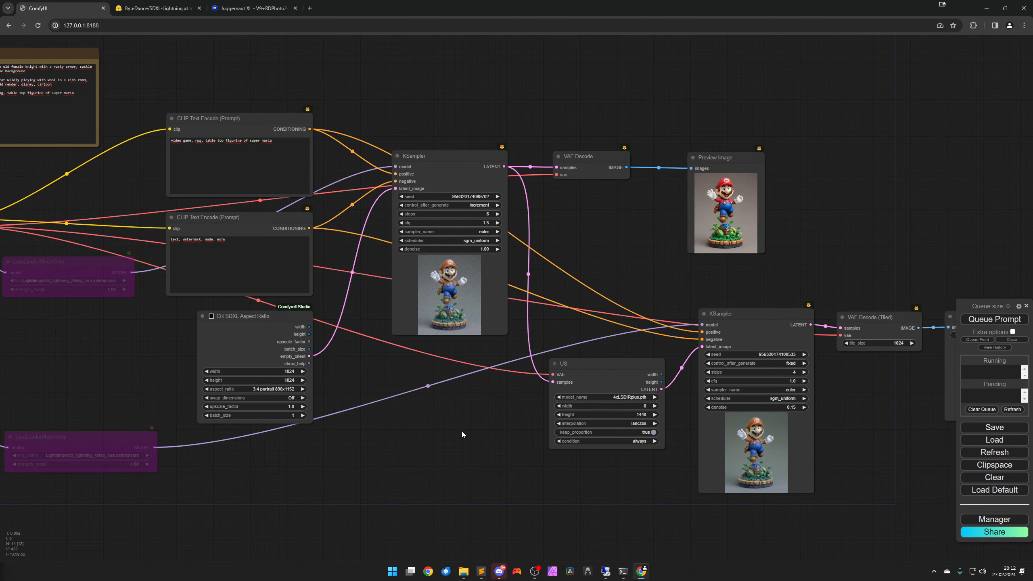
scroll(486, 438, "down", 3)
mouse_move(492, 452)
left_mouse_down()
mouse_move(375, 436)
mouse_move(494, 438)
left_mouse_up()
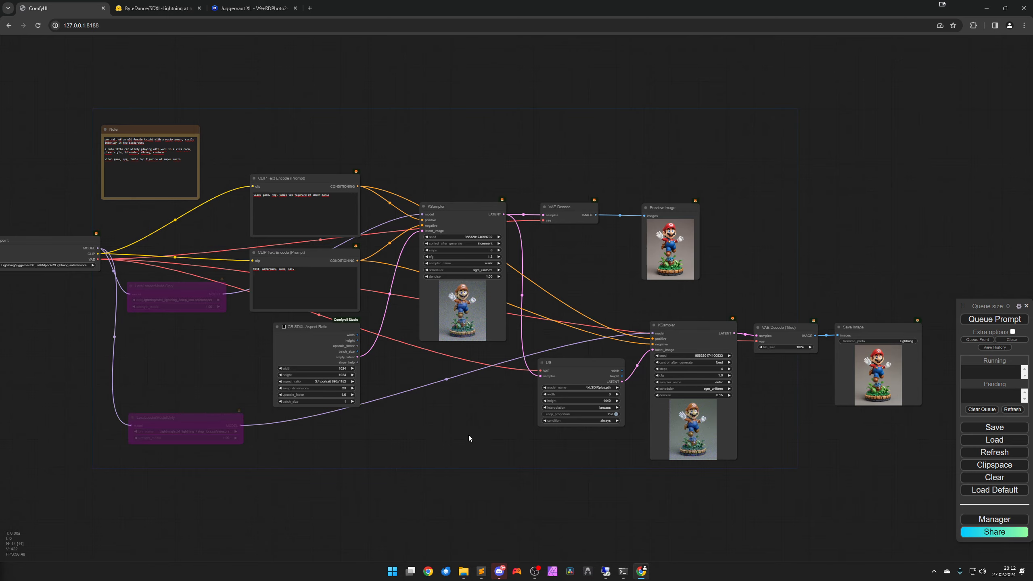
scroll(468, 435, "up", 2)
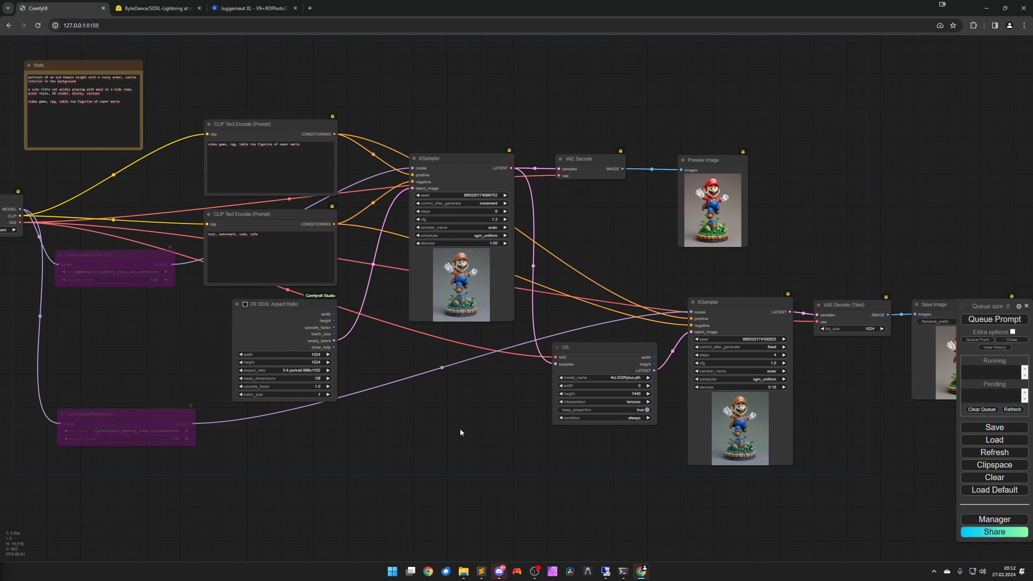
left_click_drag(458, 426, 482, 438)
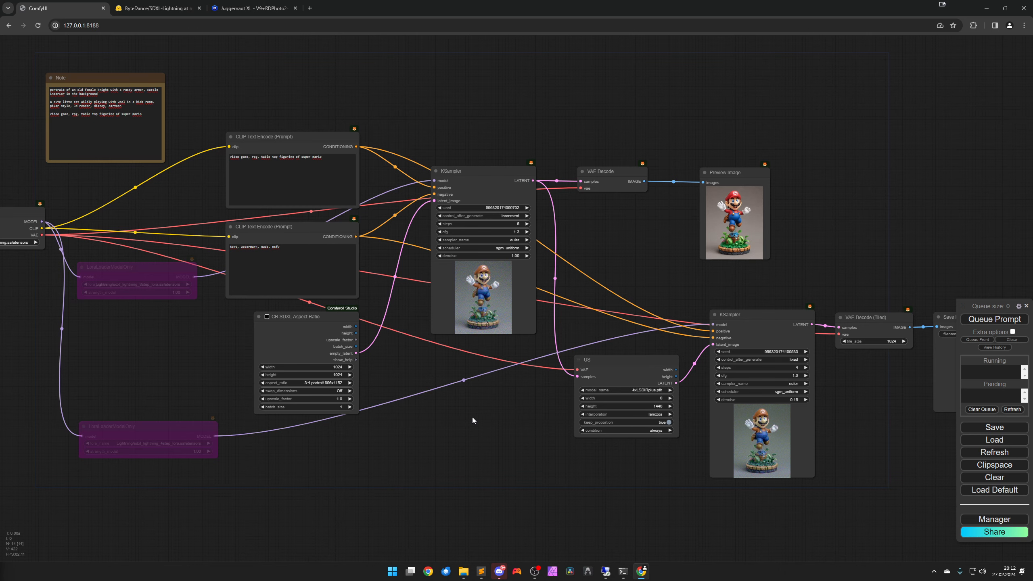
left_click_drag(478, 415, 484, 470)
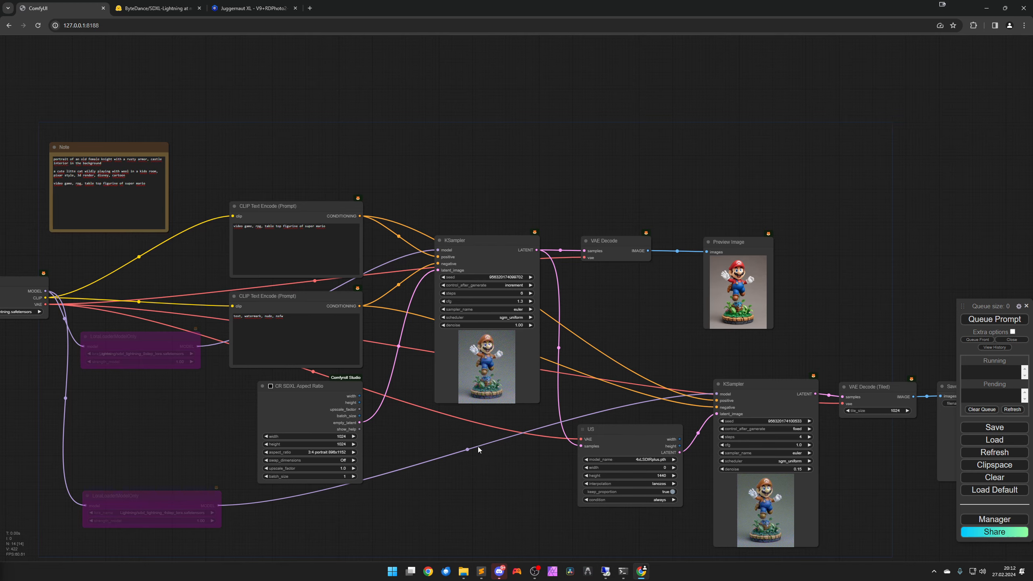
scroll(474, 439, "up", 4)
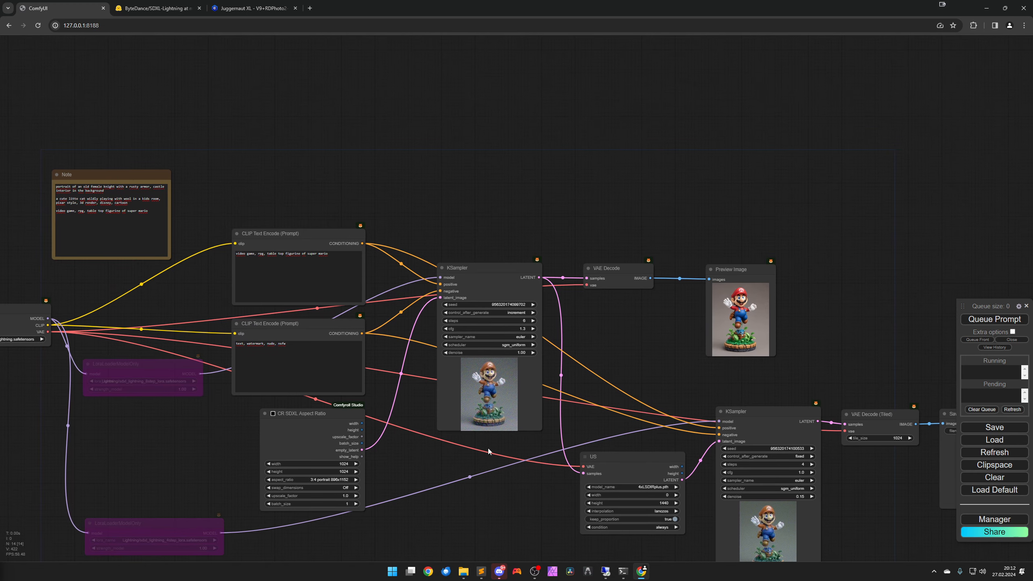
scroll(487, 447, "up", 1)
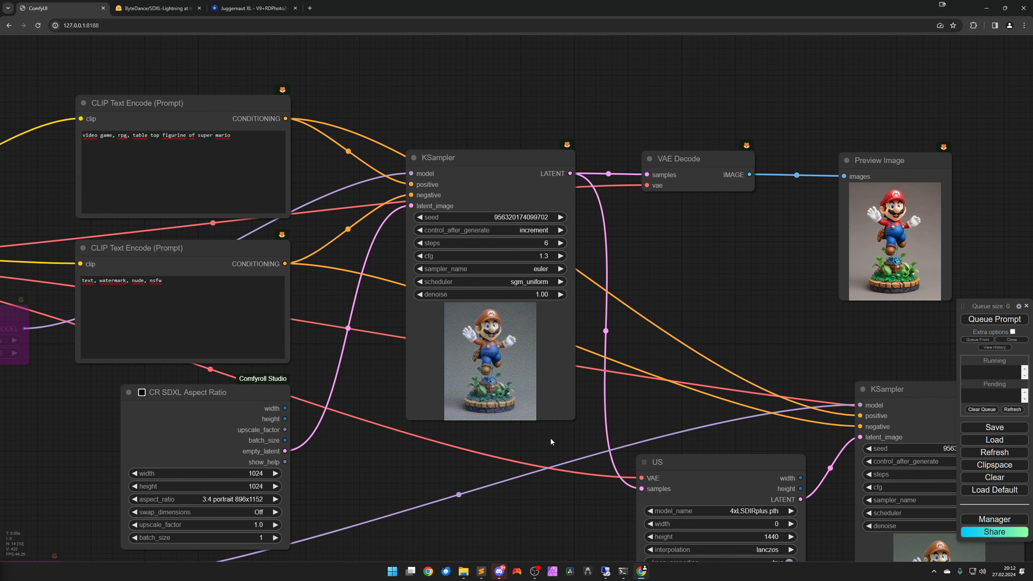
scroll(544, 470, "down", 8)
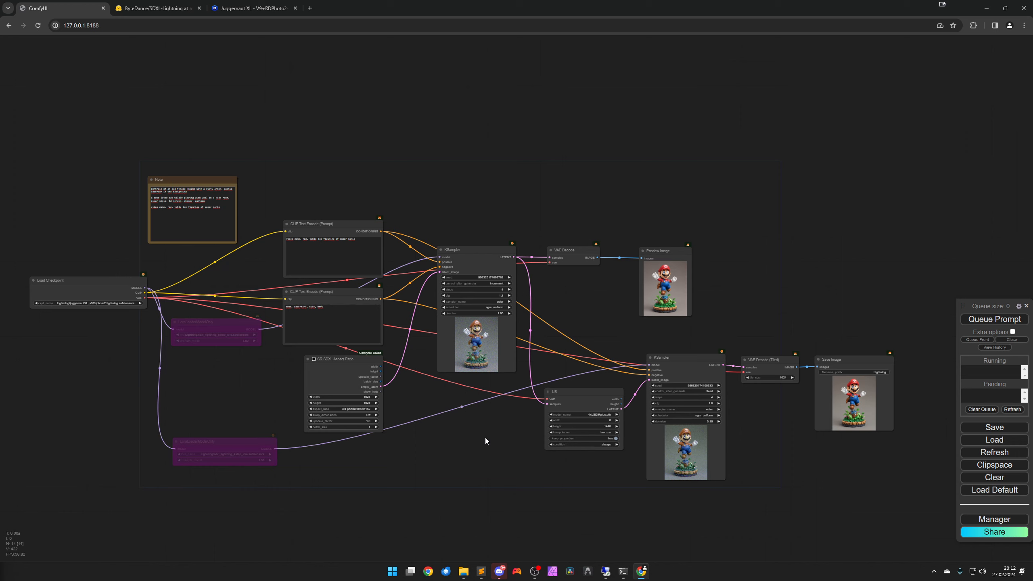
left_click_drag(485, 438, 507, 435)
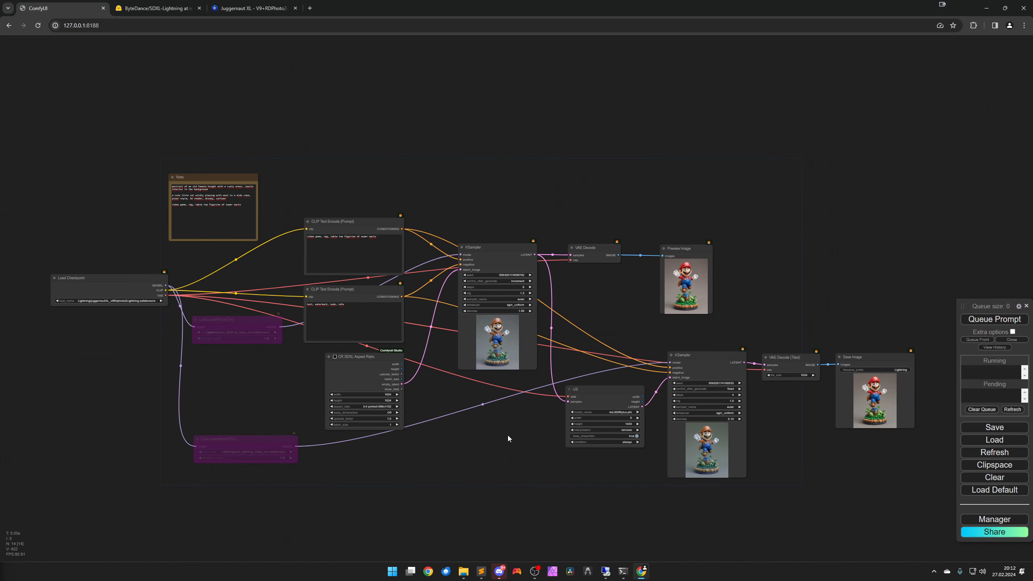